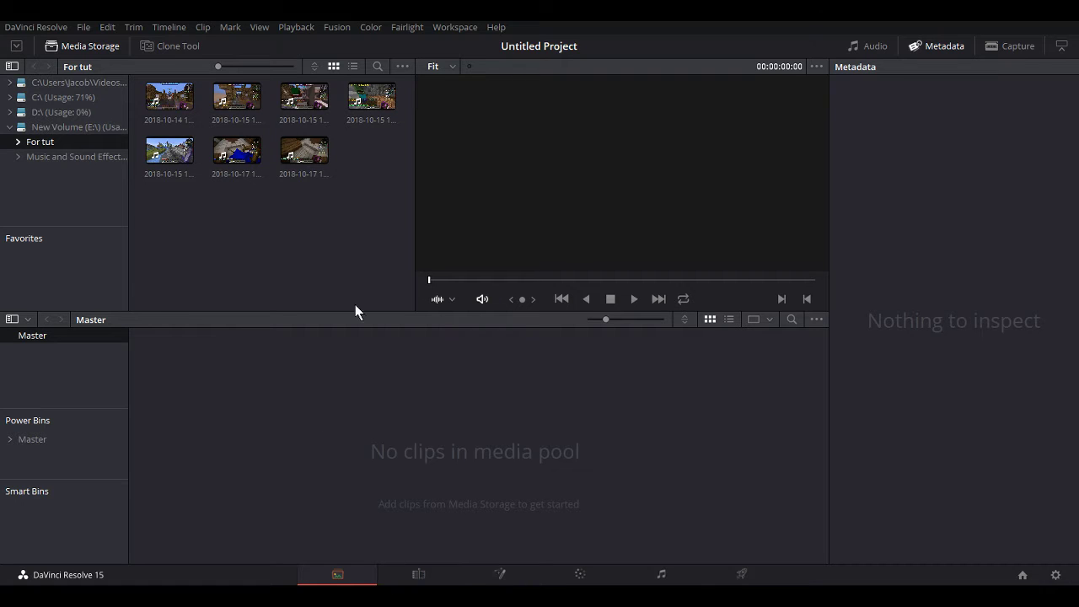
- Add all seven gameplay video clips from the For tut folder to the Master bin of the media pool
drag(180, 228, 401, 113)
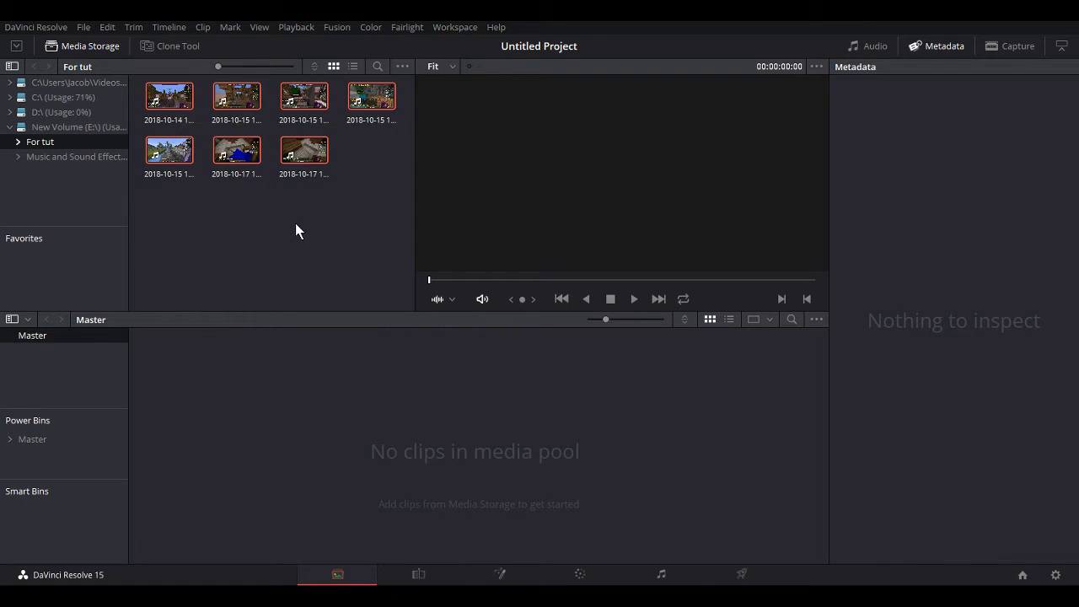
click(206, 189)
drag(175, 153, 229, 210)
click(201, 213)
drag(144, 199, 350, 393)
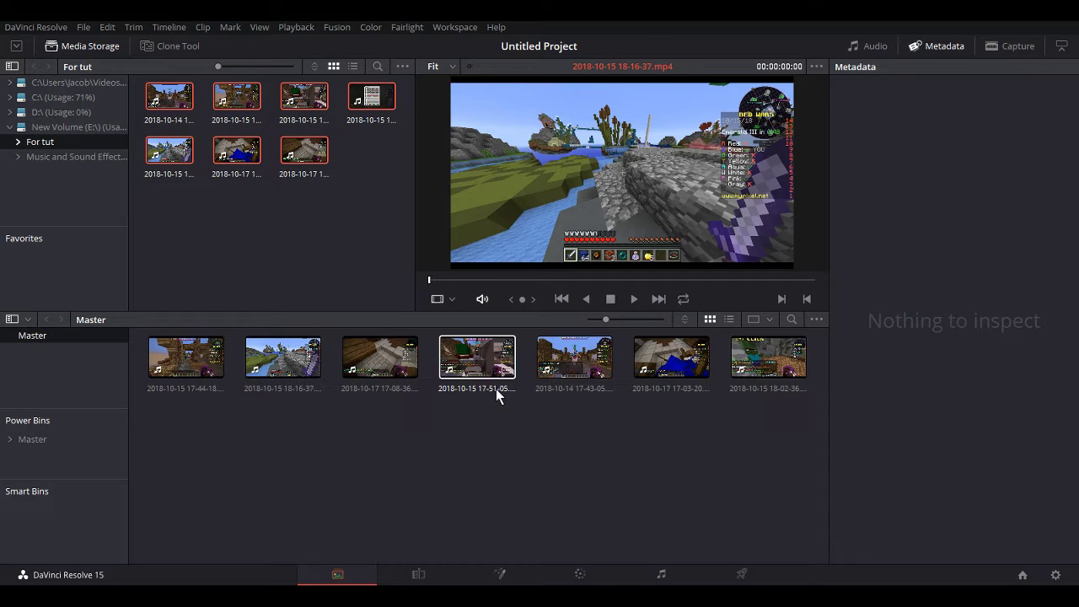
click(279, 274)
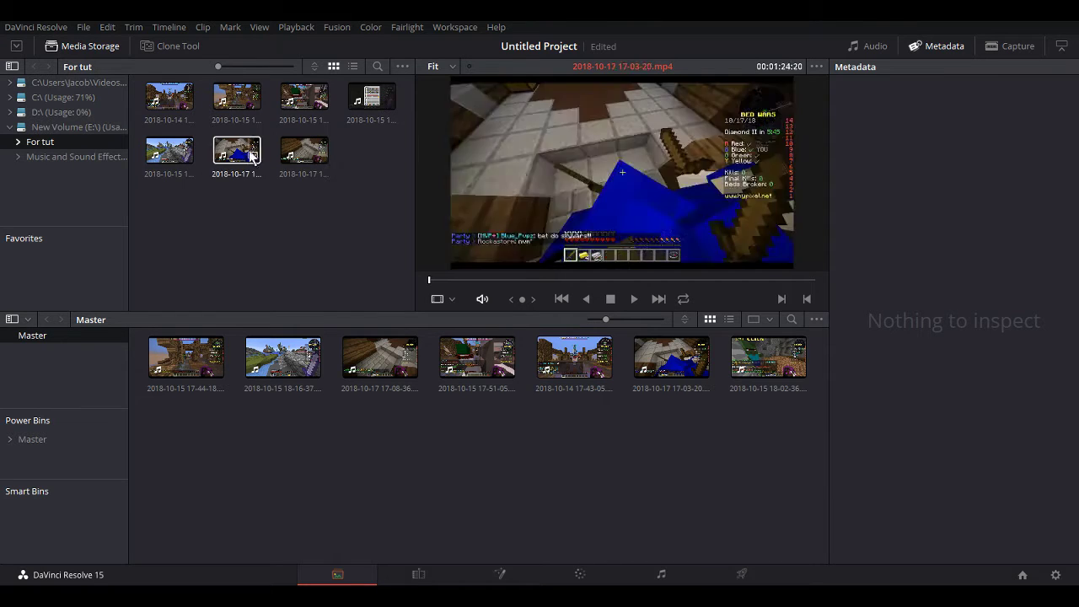
click(159, 150)
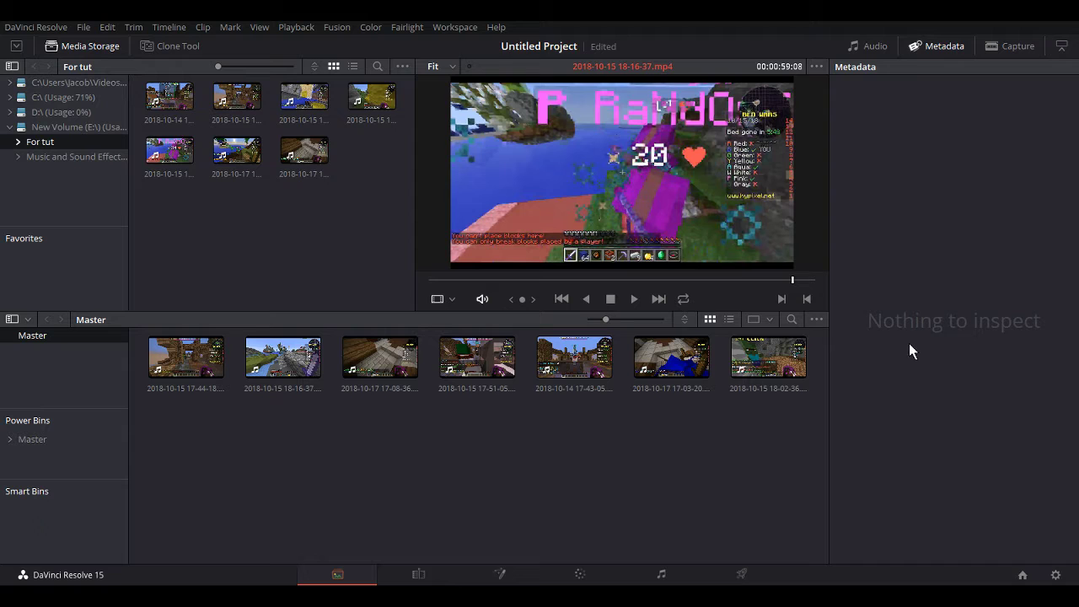
drag(747, 476, 222, 406)
- Browse the Music and Sound Effects for videos folder and the death scream categories inside its retro video game sound effects subfolder
click(48, 157)
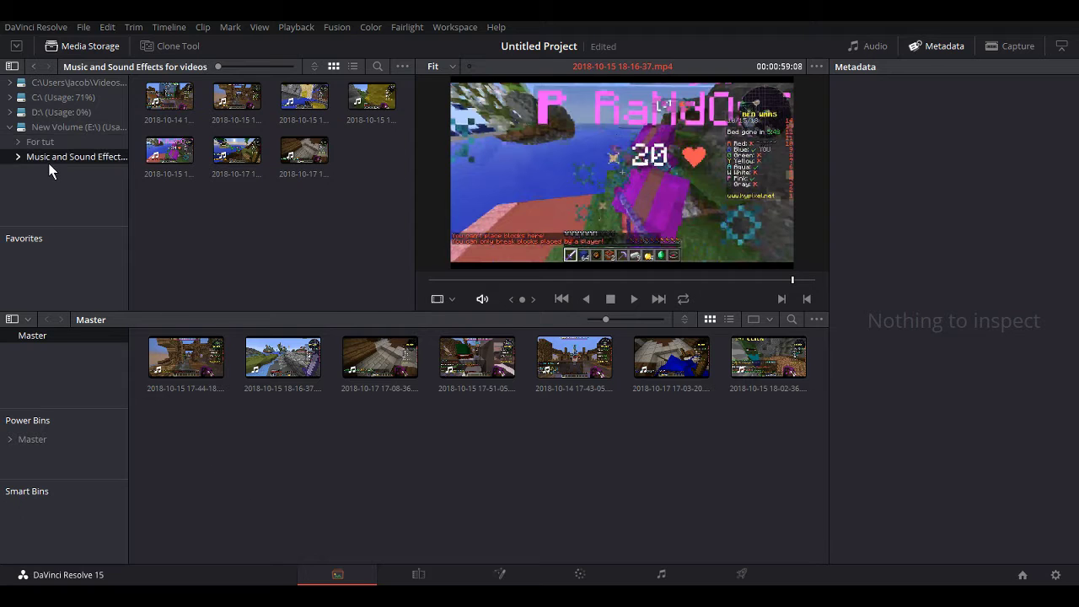
scroll(367, 287, down, 3)
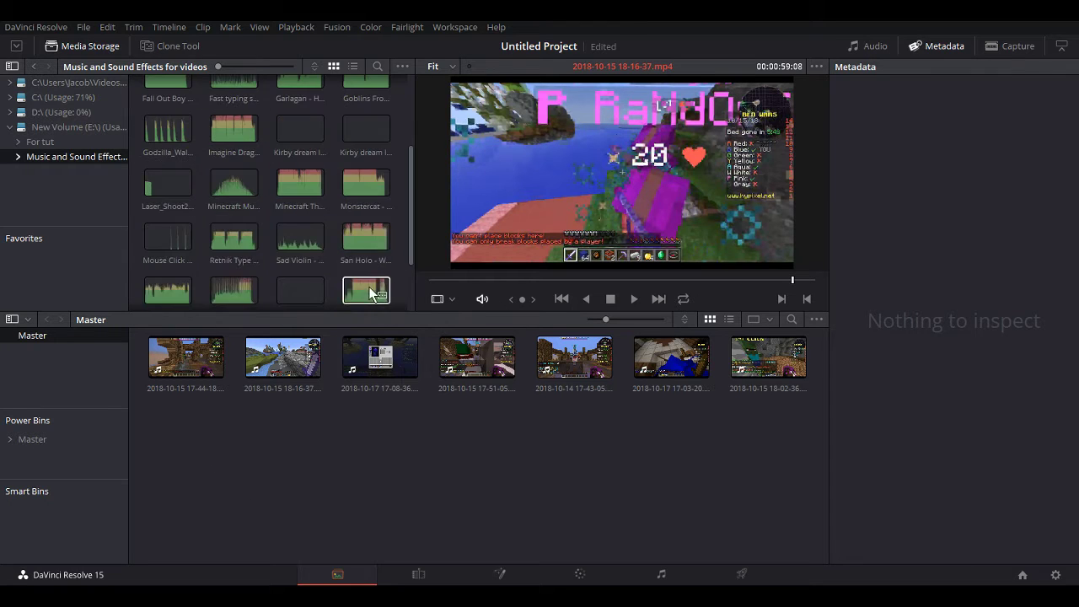
scroll(370, 282, up, 5)
double_click(173, 107)
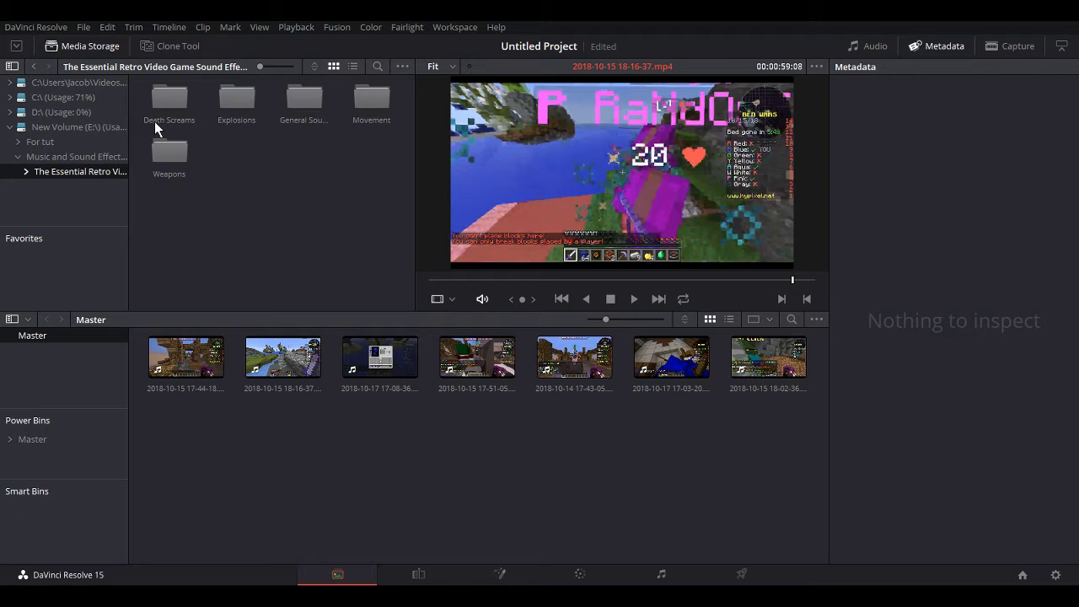
click(24, 173)
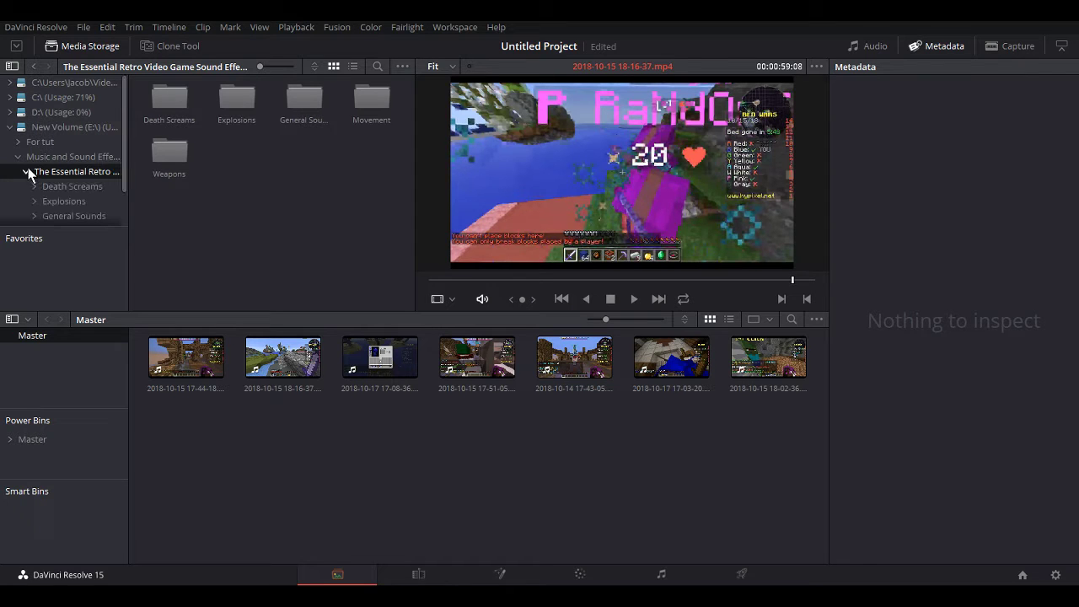
scroll(89, 191, down, 1)
click(35, 166)
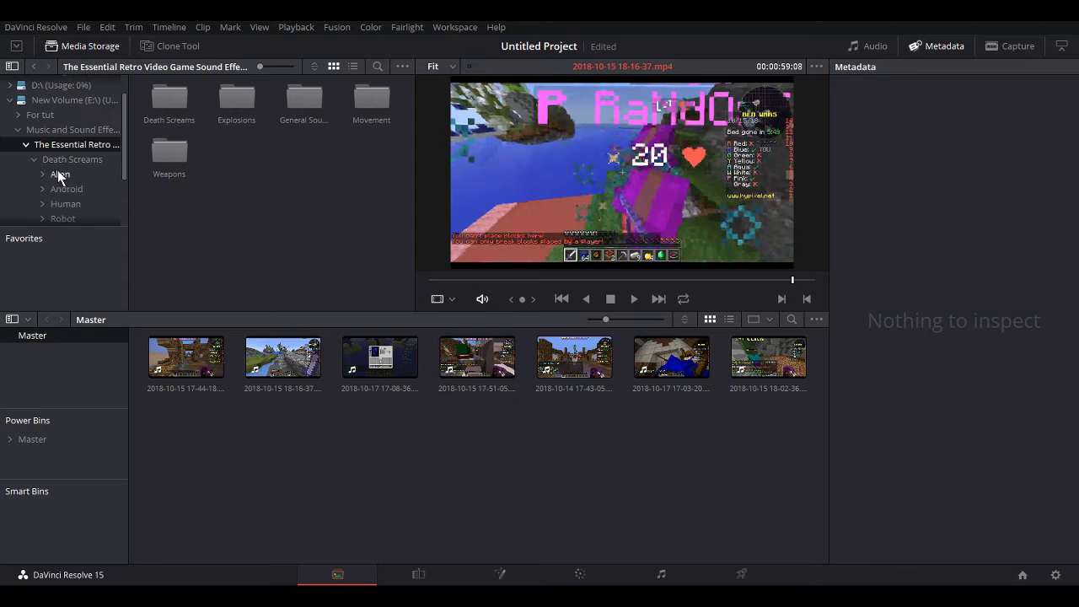
scroll(57, 170, down, 1)
click(34, 119)
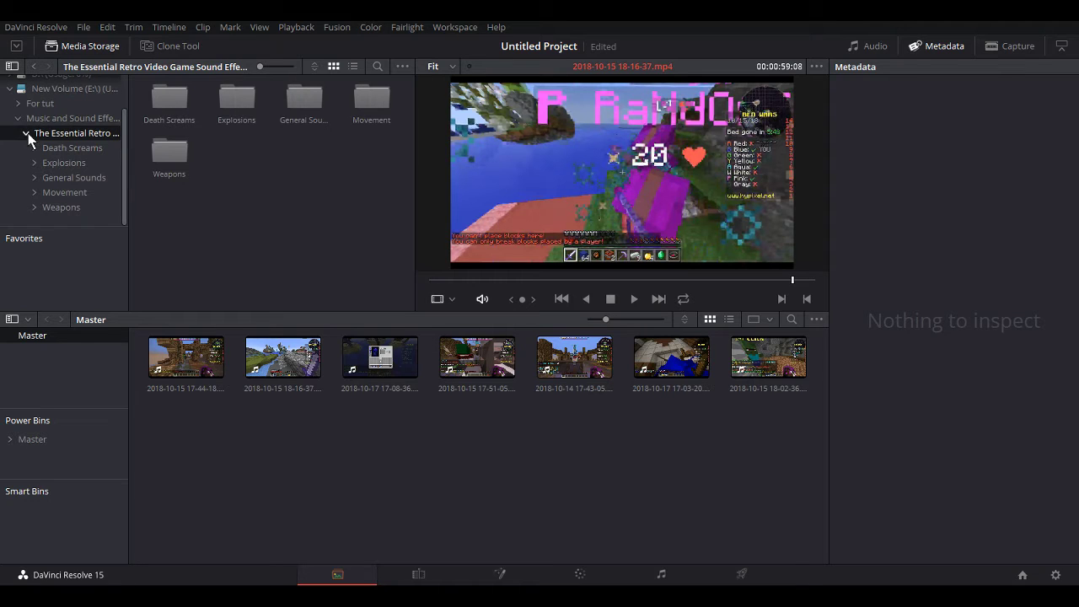
click(25, 133)
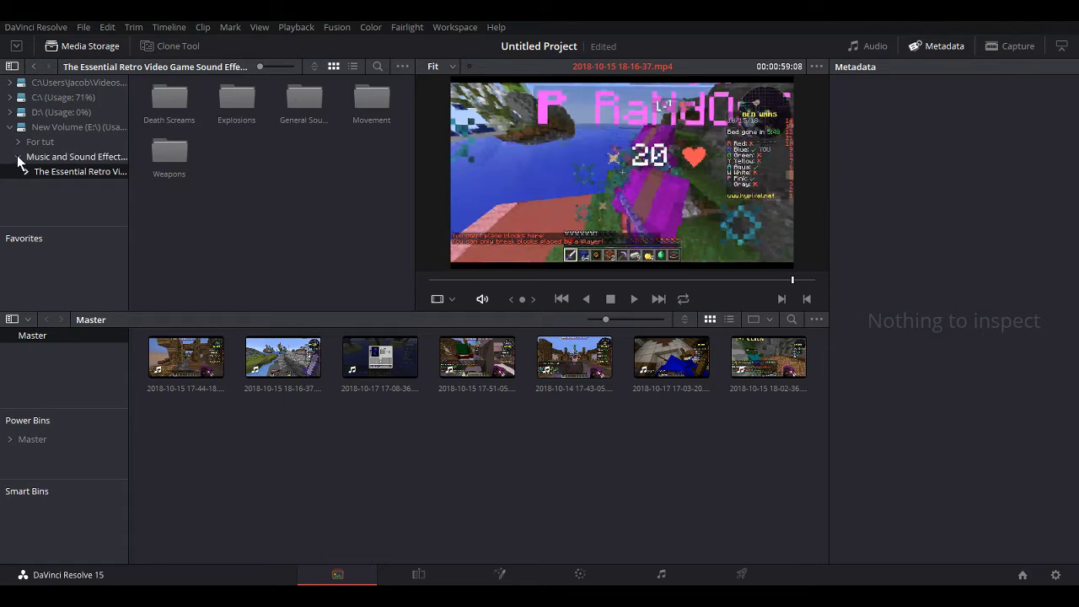
click(19, 157)
click(78, 157)
- Add the Swell - I'm Sorry music track and the zapsplat cartoon sound effect to the media pool
scroll(292, 193, down, 4)
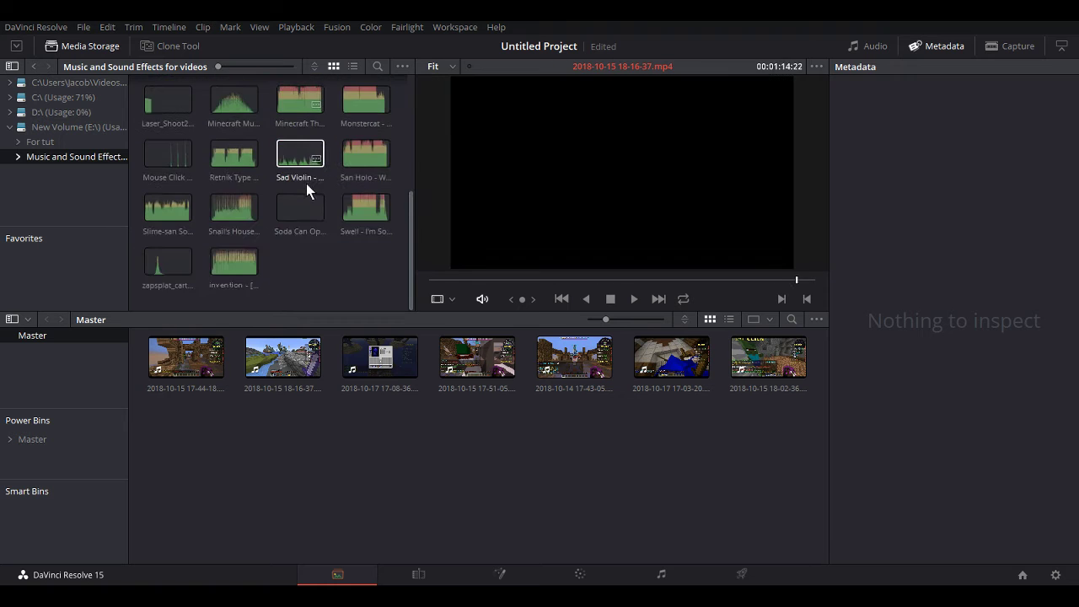
scroll(300, 202, up, 4)
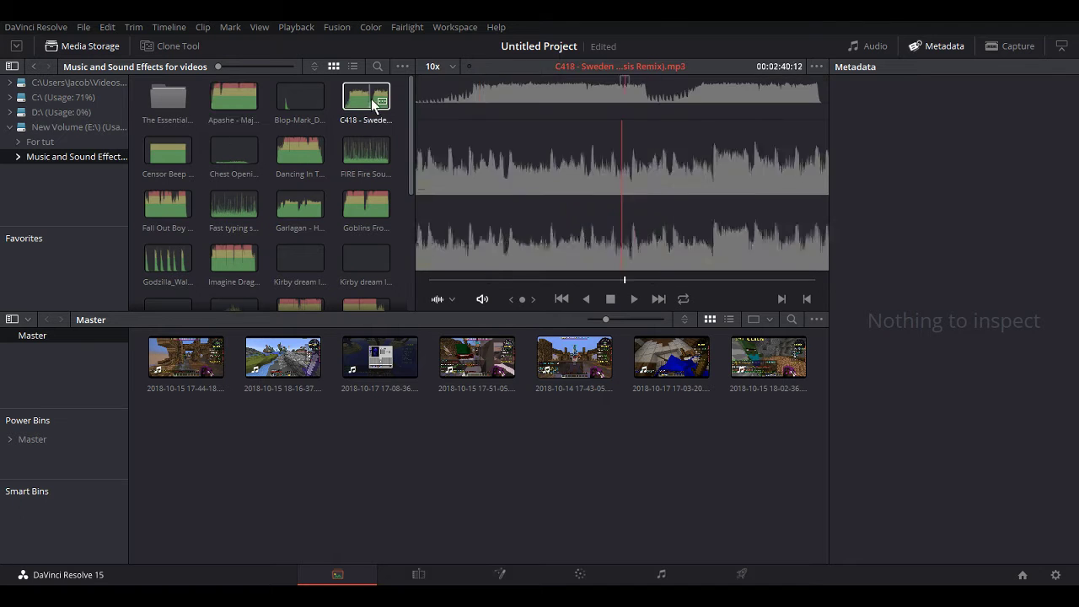
scroll(291, 185, down, 3)
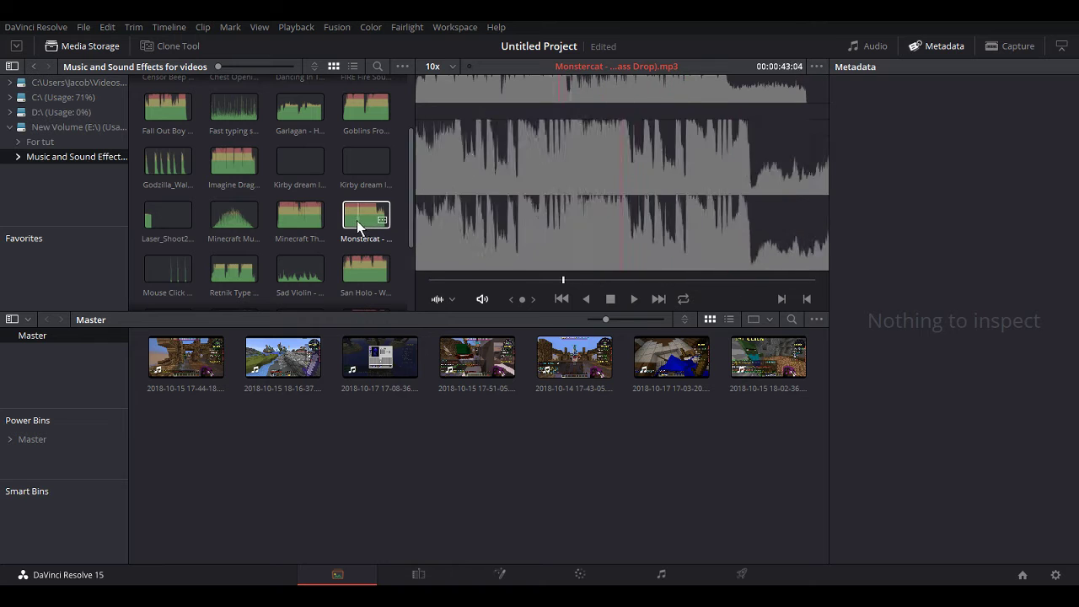
scroll(228, 232, down, 2)
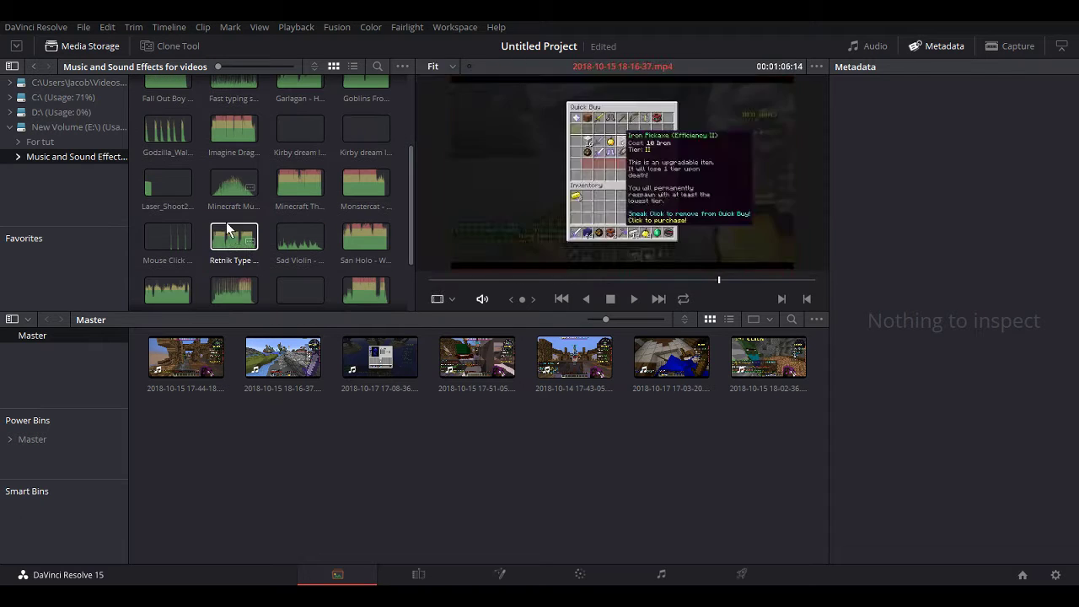
scroll(370, 250, down, 2)
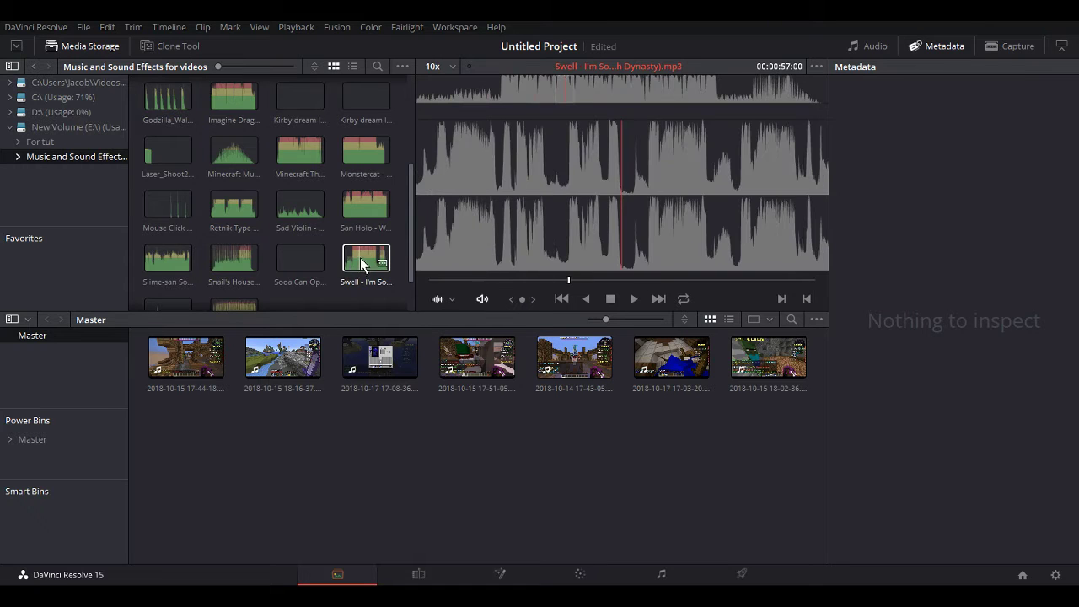
scroll(359, 261, down, 2)
drag(367, 231, 307, 447)
drag(173, 285, 279, 439)
- Add the Blop sound effect and the Sad Violin track to the media pool
scroll(231, 244, up, 4)
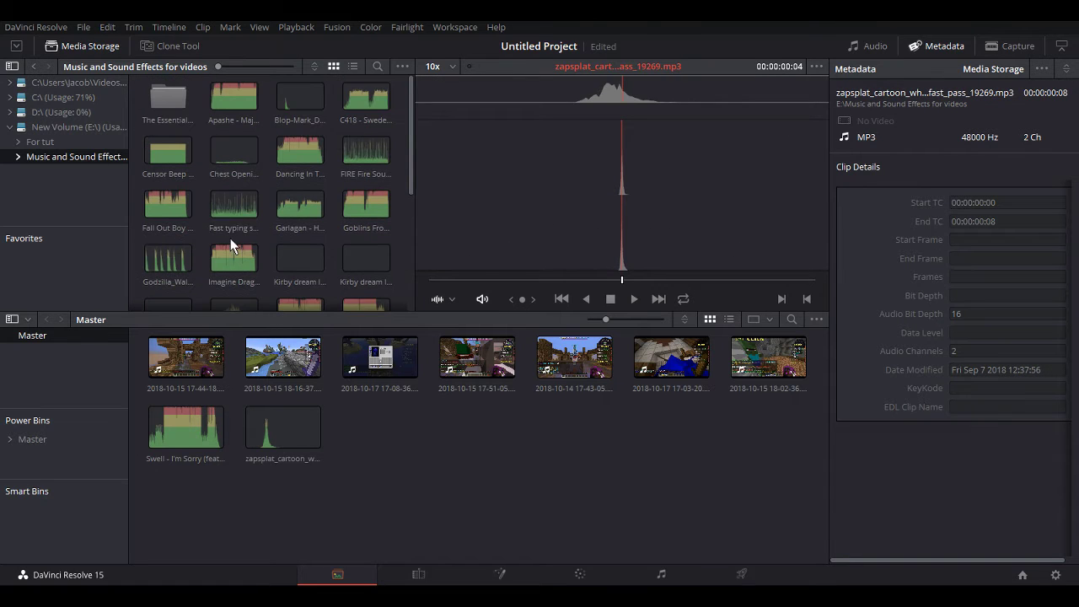
click(297, 99)
drag(298, 99, 425, 460)
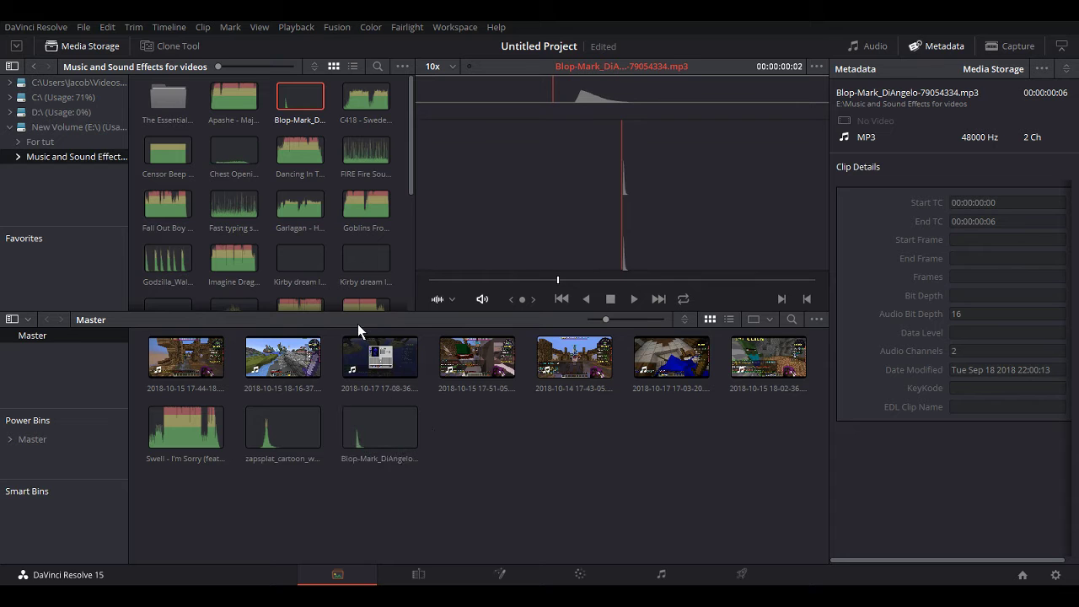
scroll(351, 257, down, 3)
scroll(354, 256, down, 2)
drag(309, 193, 541, 488)
click(474, 494)
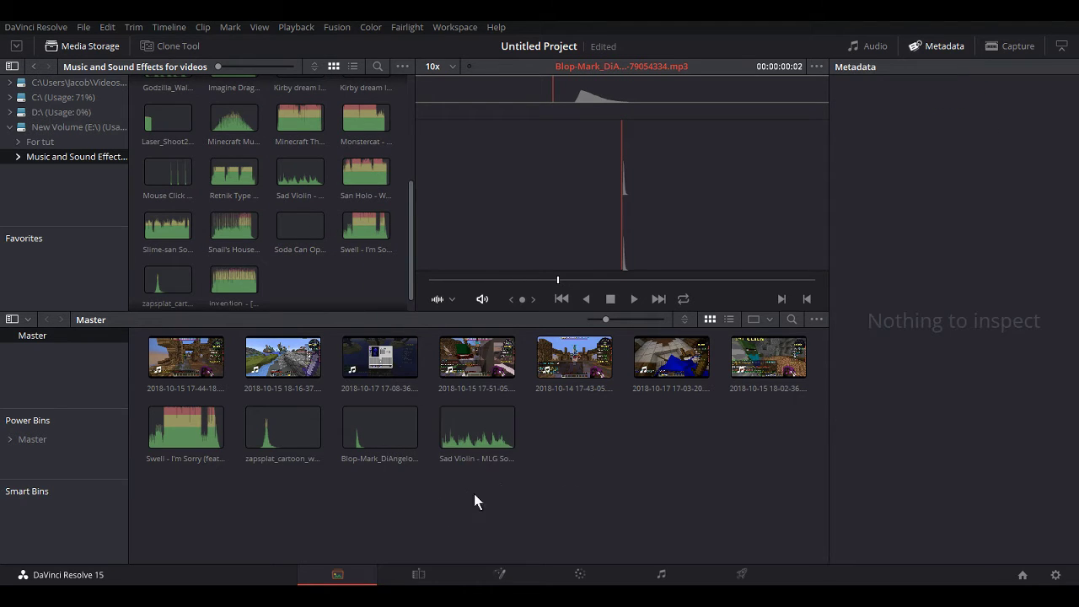
- View the imported clips in the media pool on the Edit page and return to the Media page
click(419, 574)
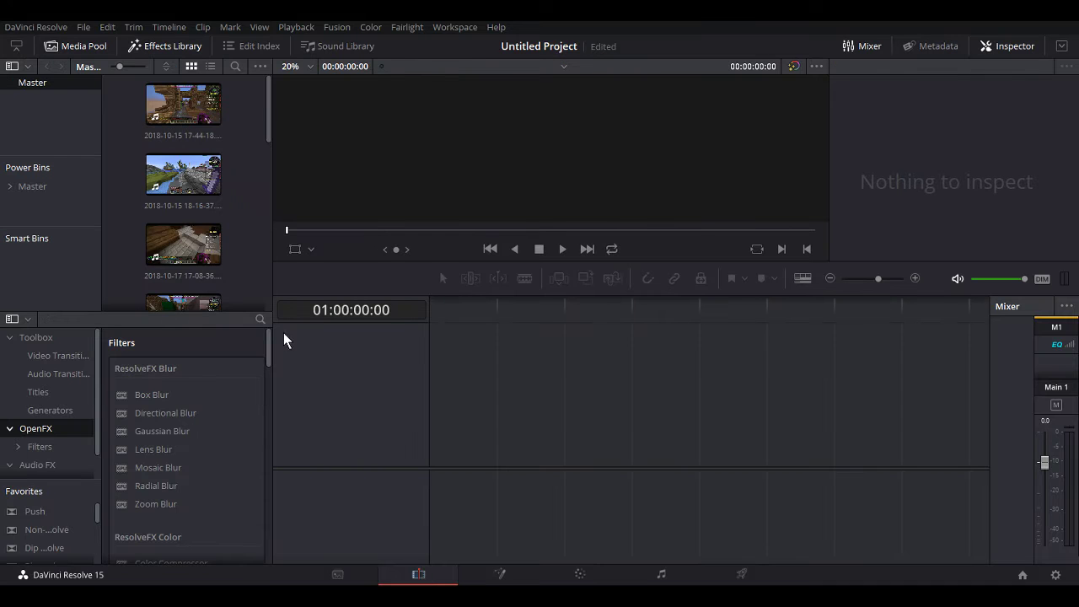
scroll(230, 173, down, 1)
mouse_move(222, 139)
mouse_down()
mouse_move(461, 427)
mouse_move(348, 339)
mouse_move(205, 147)
mouse_up()
scroll(236, 149, up, 2)
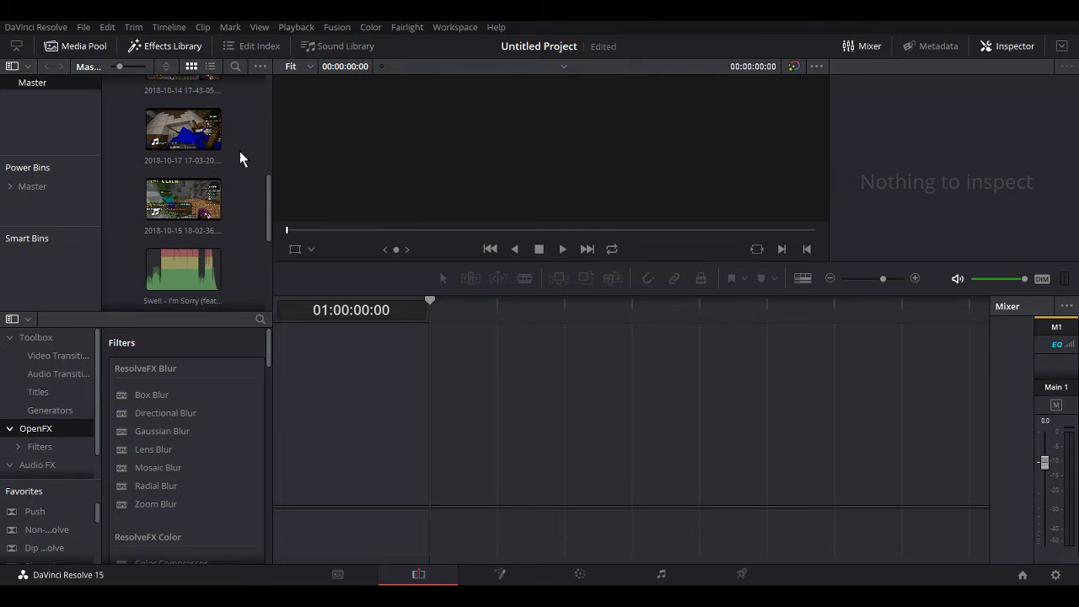
click(357, 573)
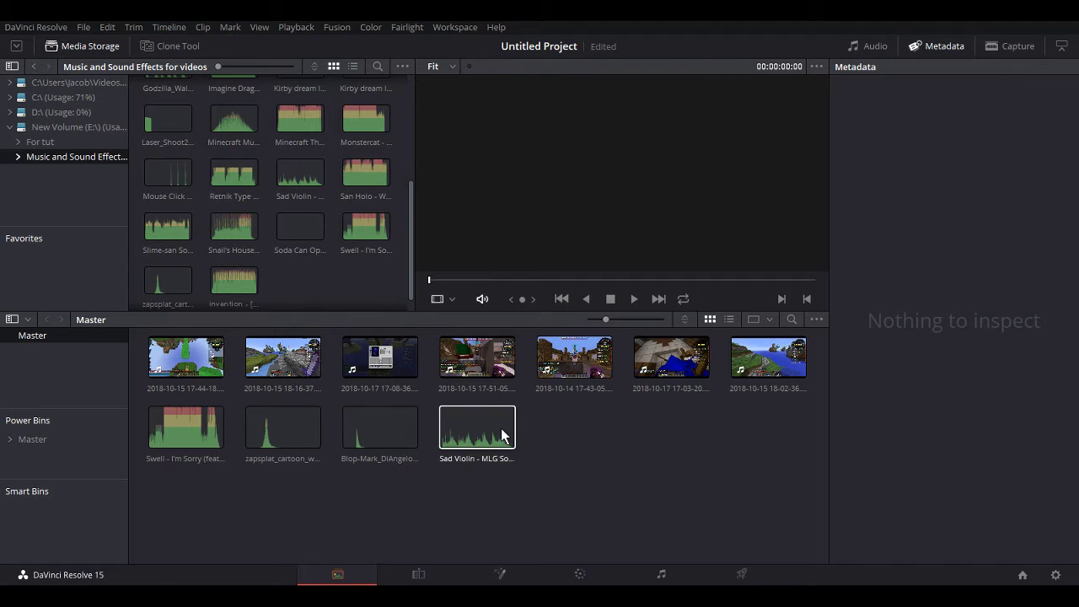
click(419, 574)
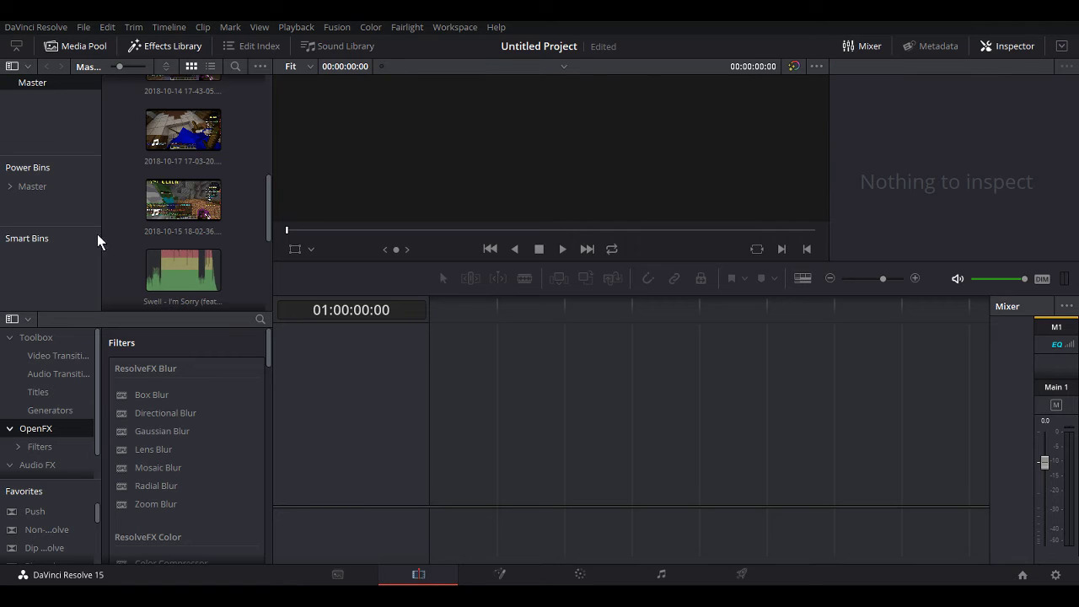
scroll(153, 152, up, 3)
scroll(154, 152, down, 5)
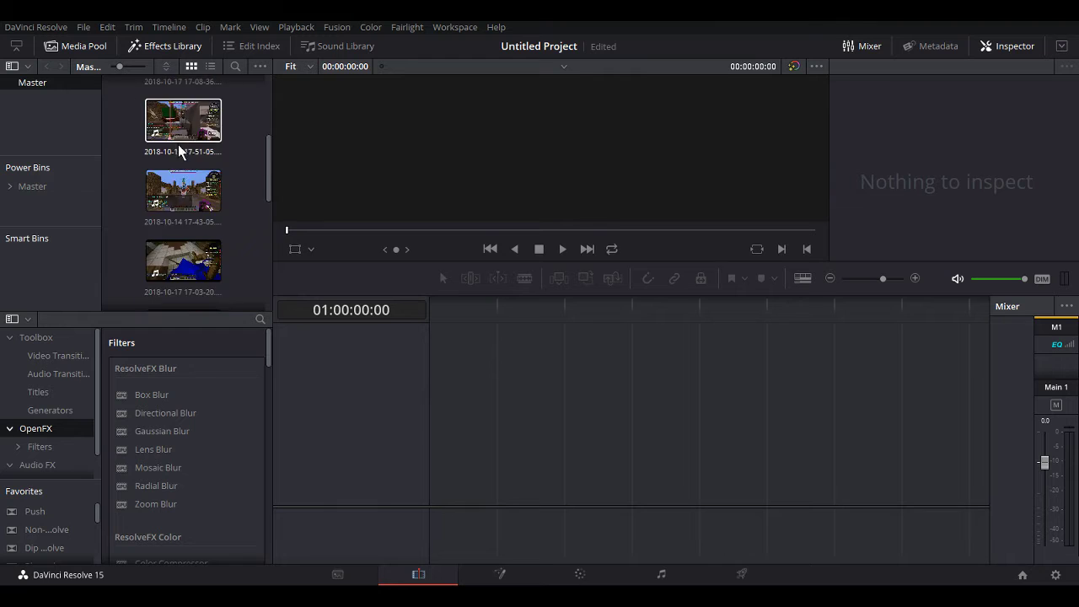
scroll(220, 221, up, 5)
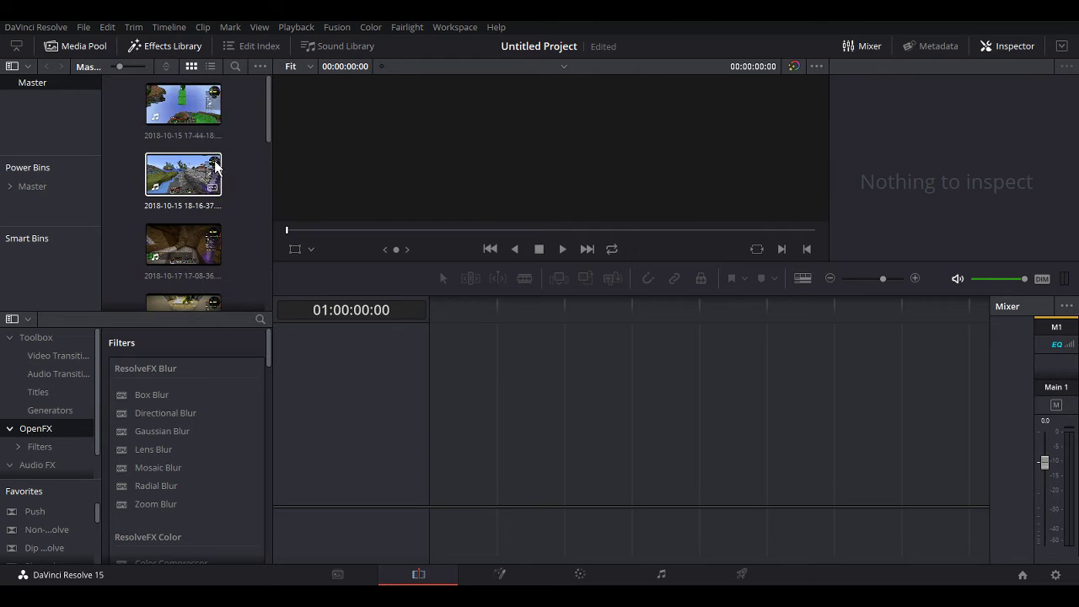
scroll(211, 156, down, 1)
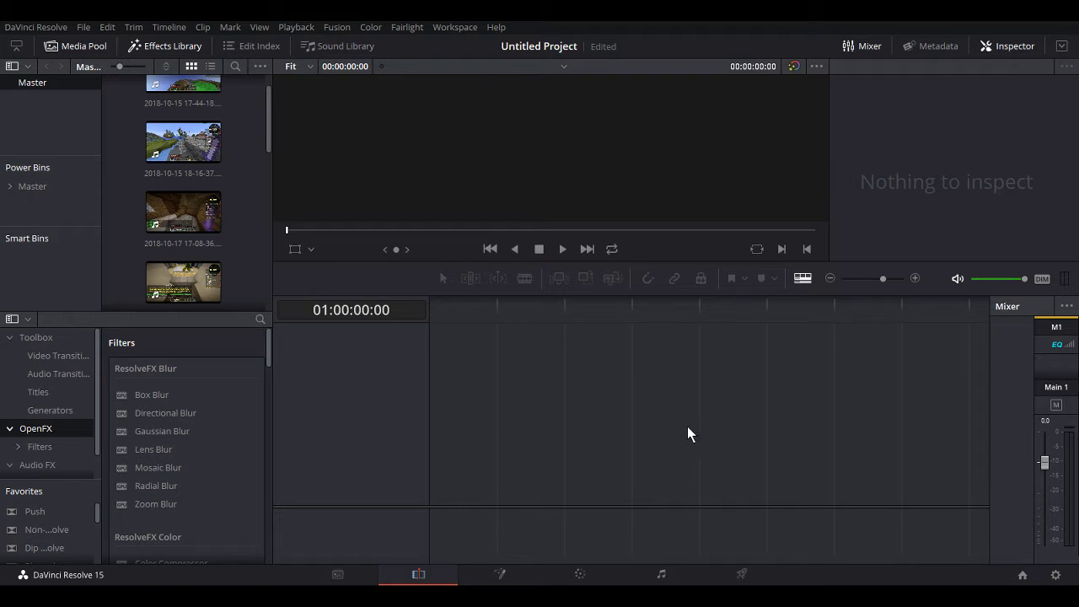
scroll(184, 194, up, 1)
click(176, 112)
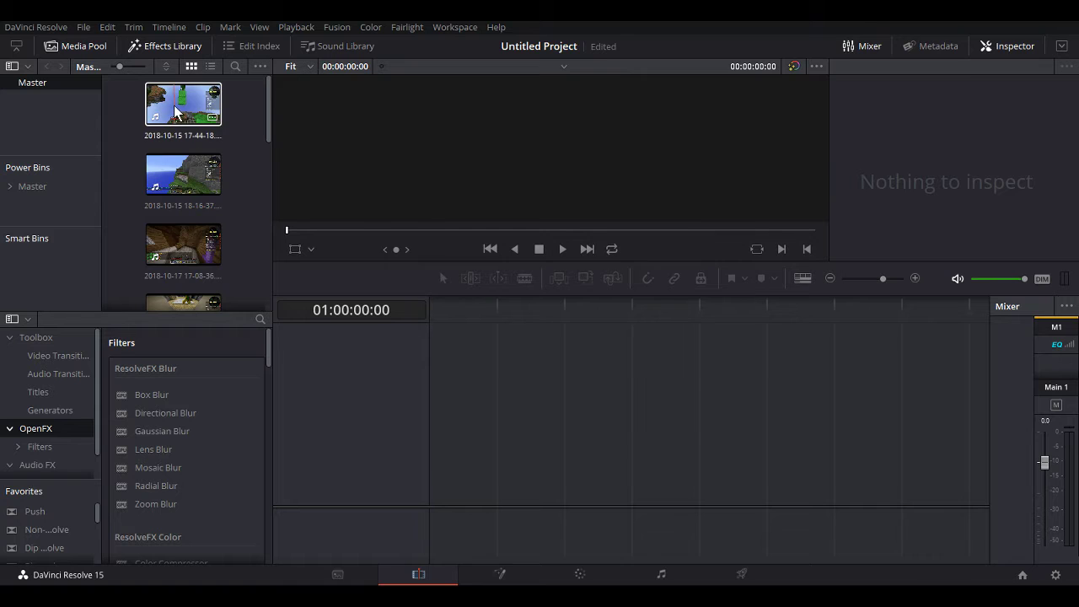
drag(175, 112, 440, 498)
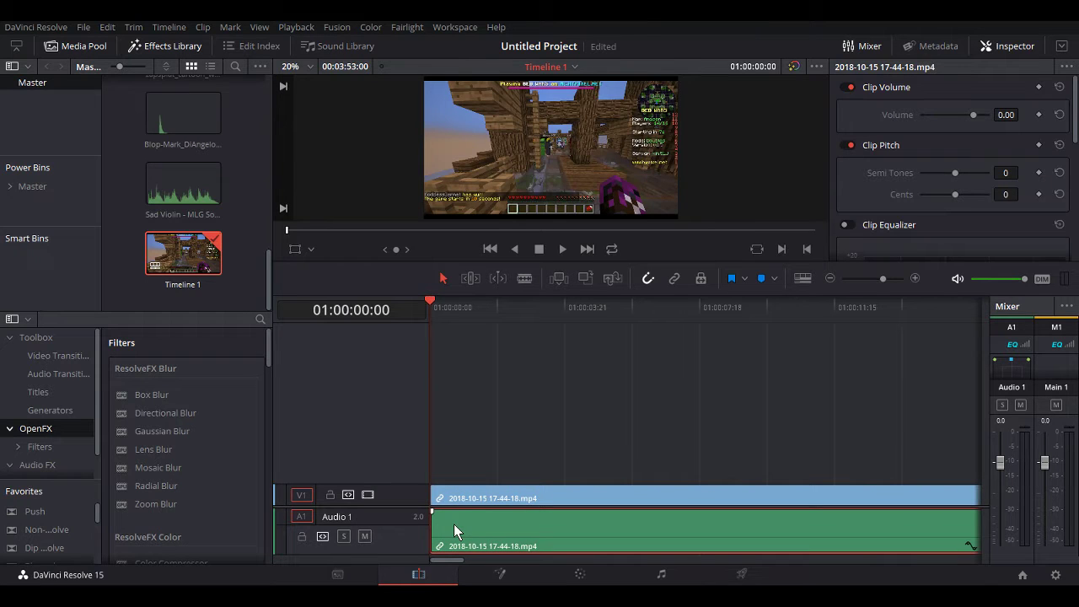
- Deselect the timeline clip and turn on the timeline view option that shows the open timeline as a tab
click(477, 498)
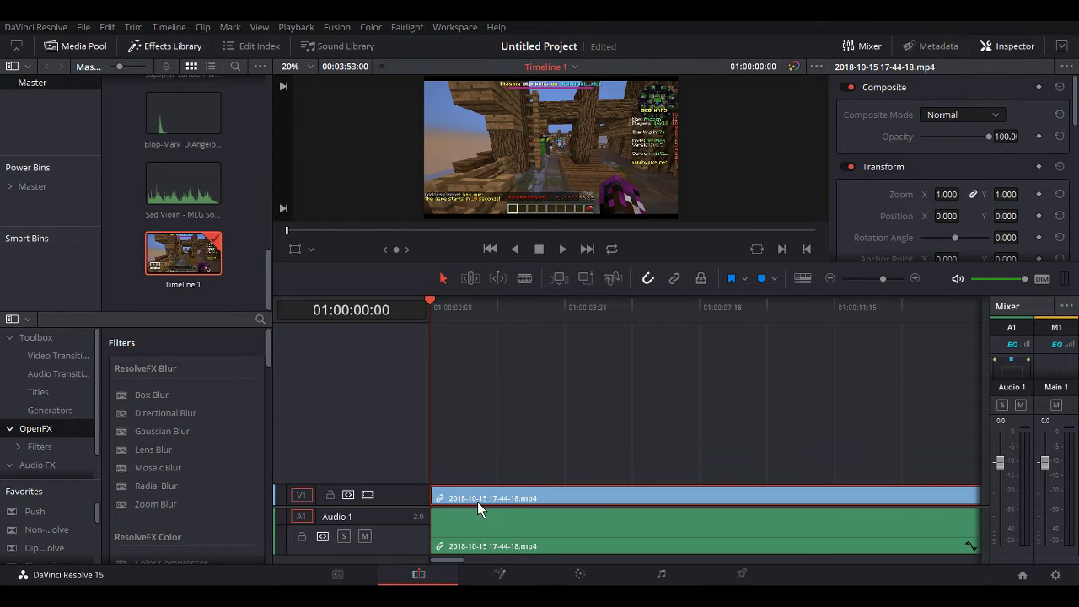
click(544, 454)
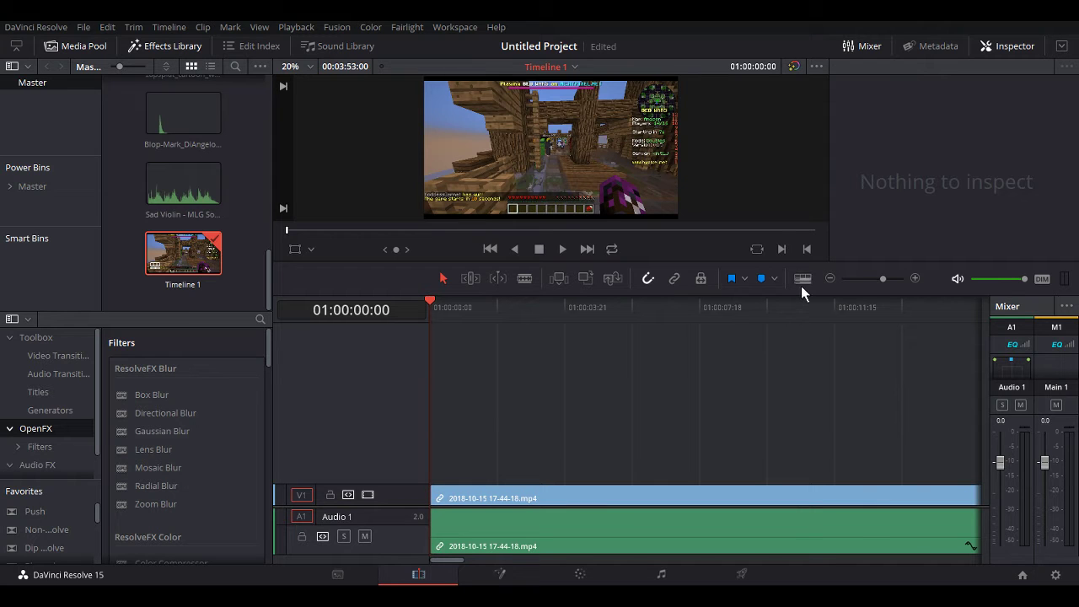
click(755, 333)
click(650, 368)
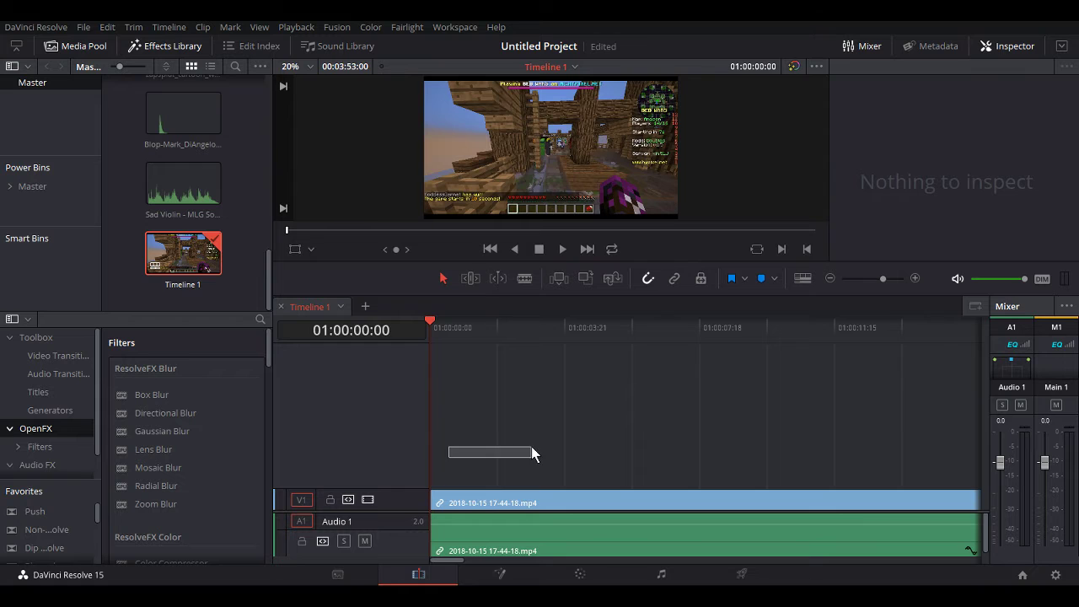
- Play back the beginning of the timeline and stop at about 8 seconds
click(560, 252)
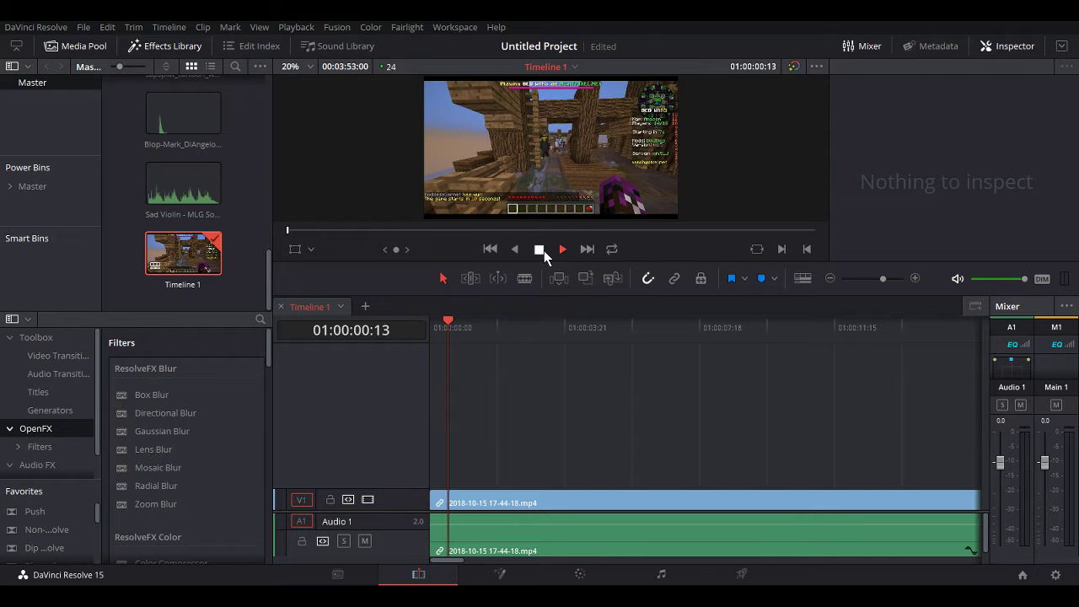
click(540, 250)
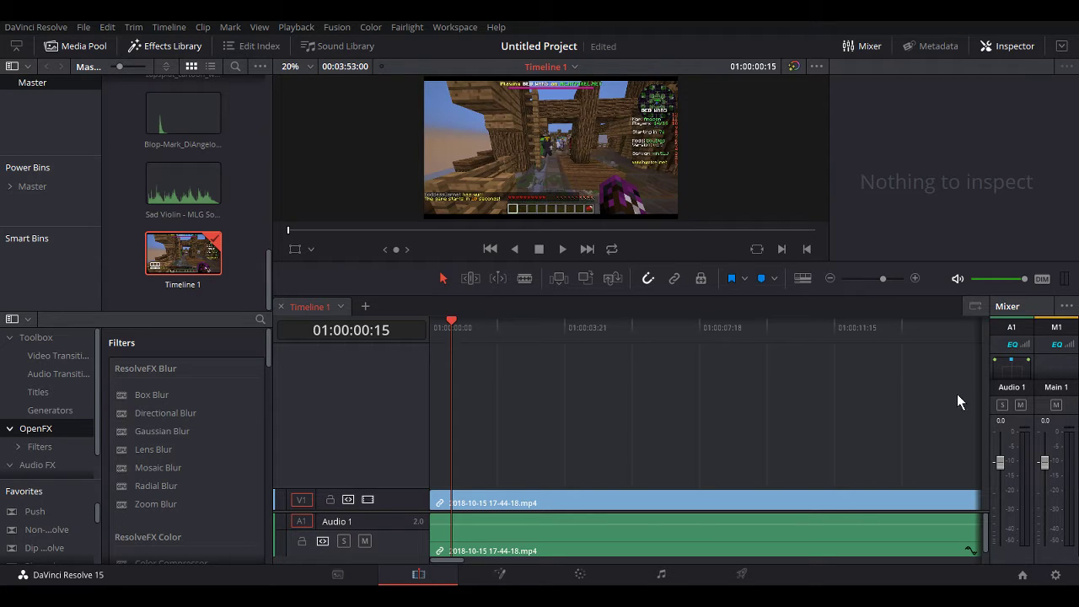
click(562, 248)
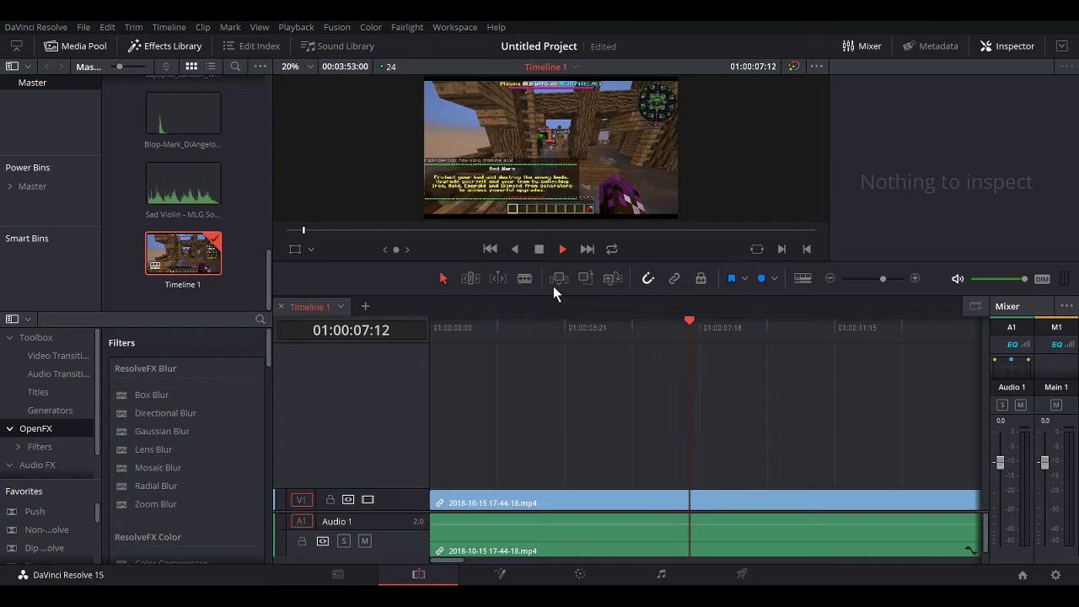
click(538, 248)
click(623, 527)
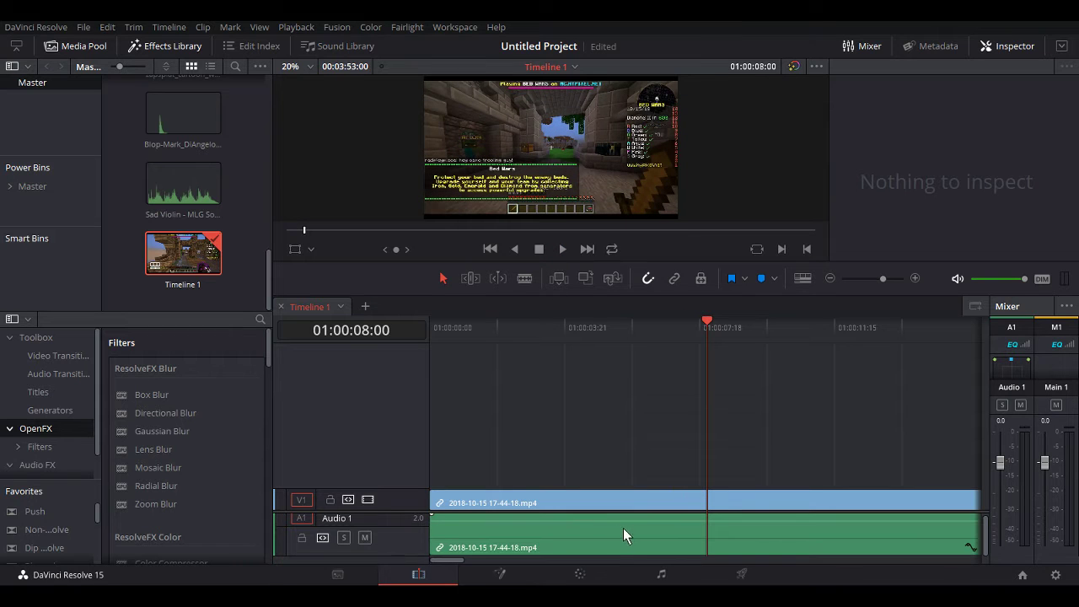
- Move the playhead to 01:00:10:23 and reduce both the video and audio tracks to a compact height
click(809, 329)
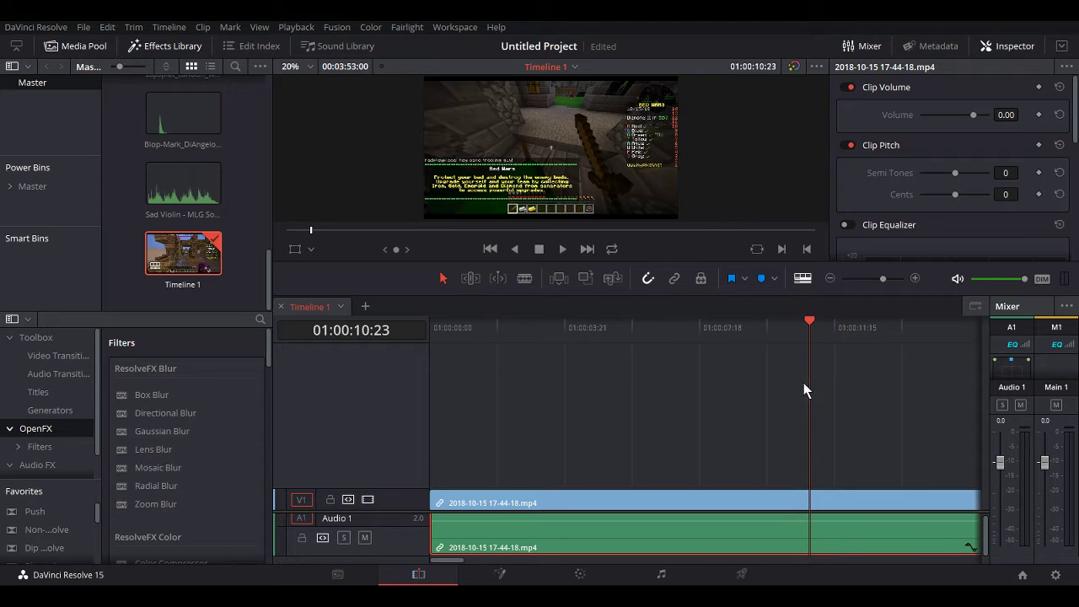
scroll(803, 383, up, 3)
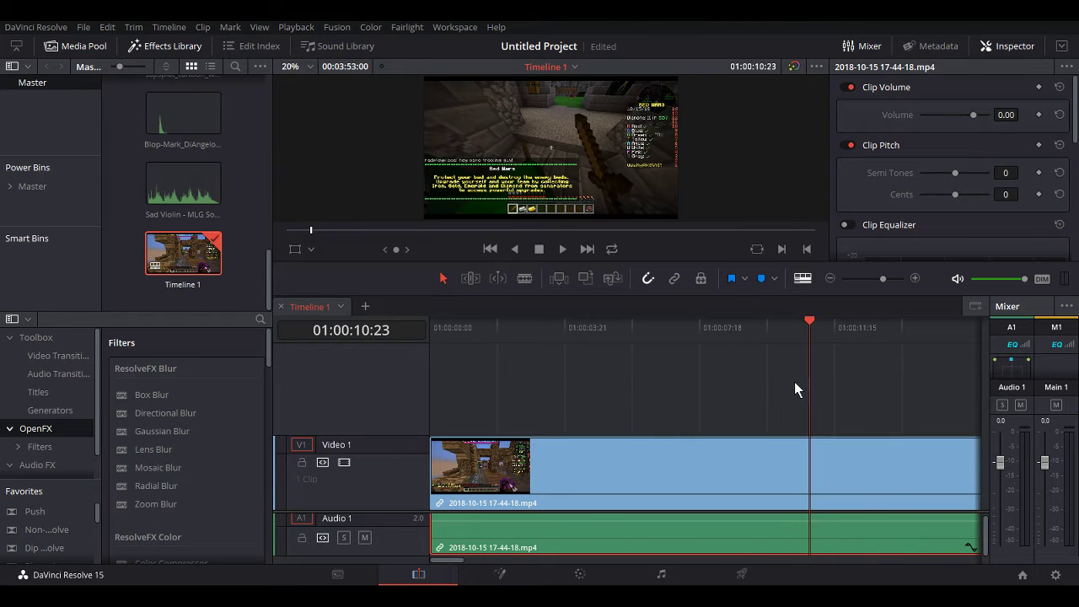
scroll(849, 377, down, 3)
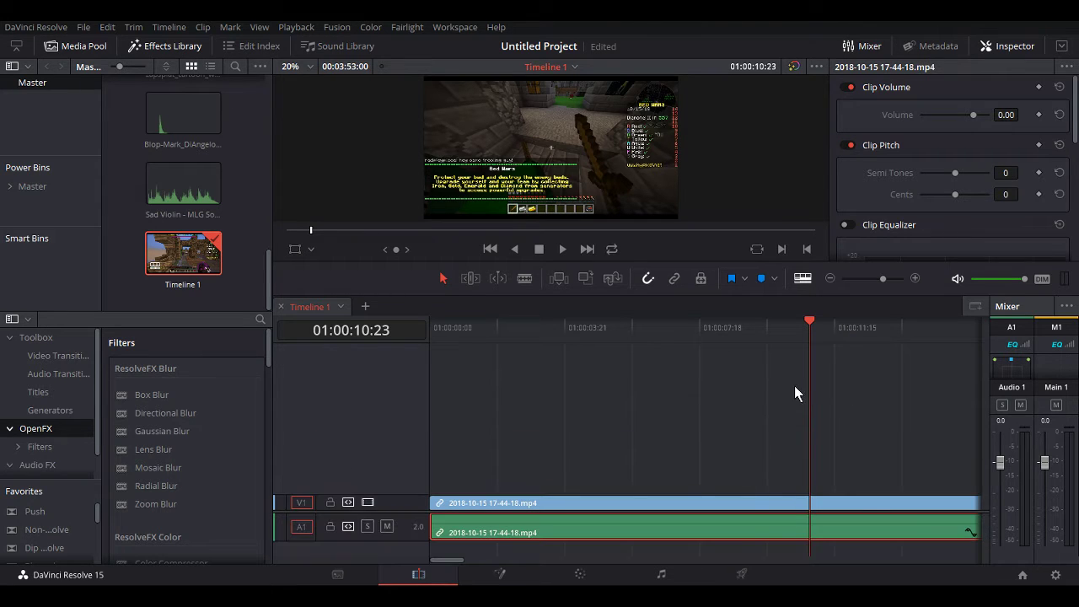
- Look along the clip and select its video and audio parts separately to examine their properties in the Inspector
drag(794, 386, 804, 385)
click(727, 420)
drag(468, 558, 633, 559)
click(651, 497)
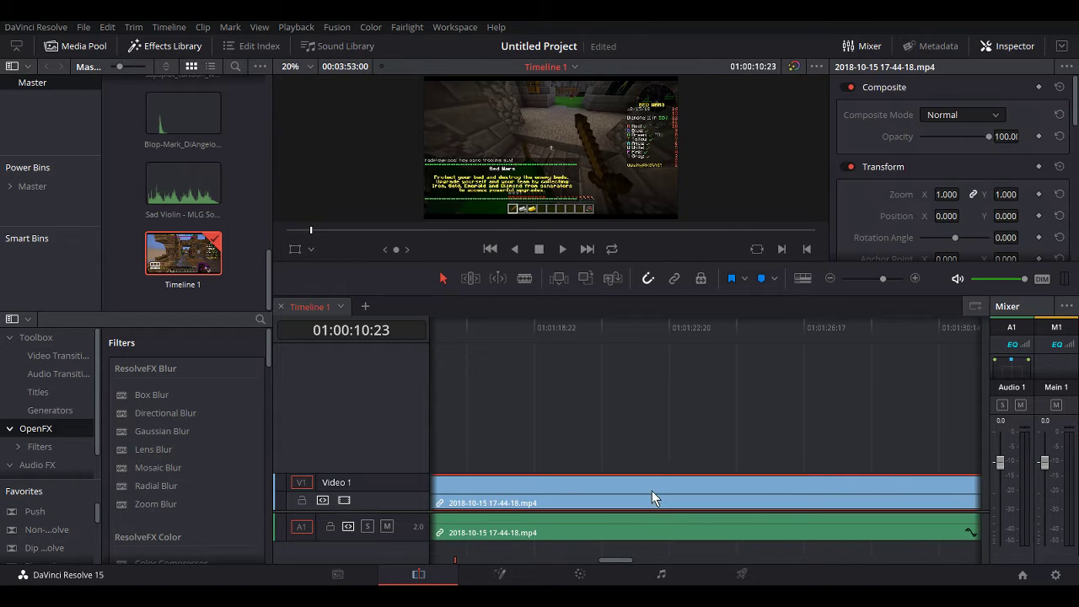
click(724, 429)
scroll(827, 381, down, 3)
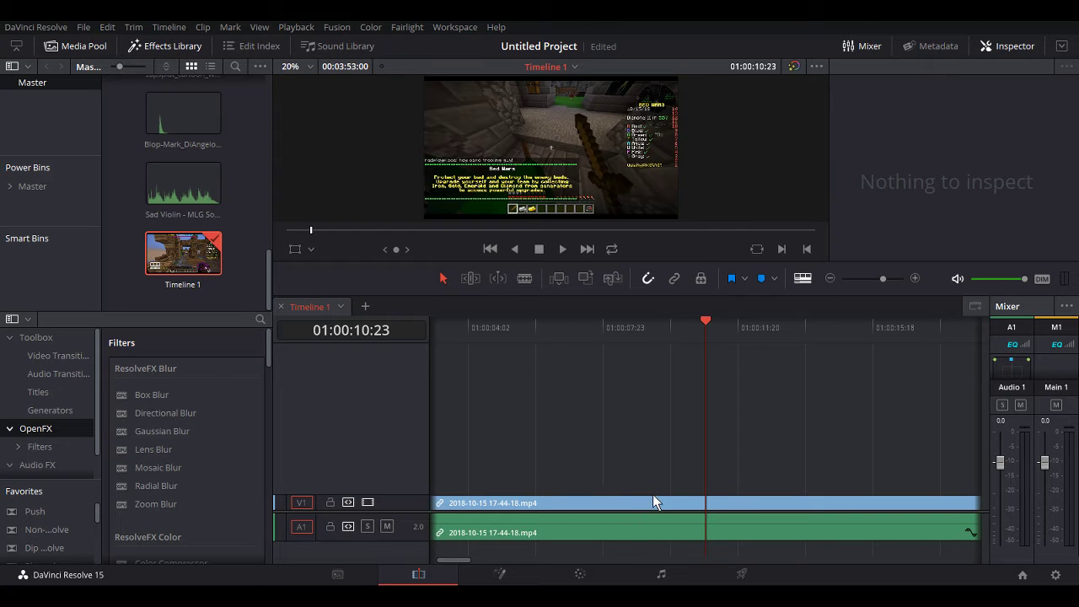
click(713, 527)
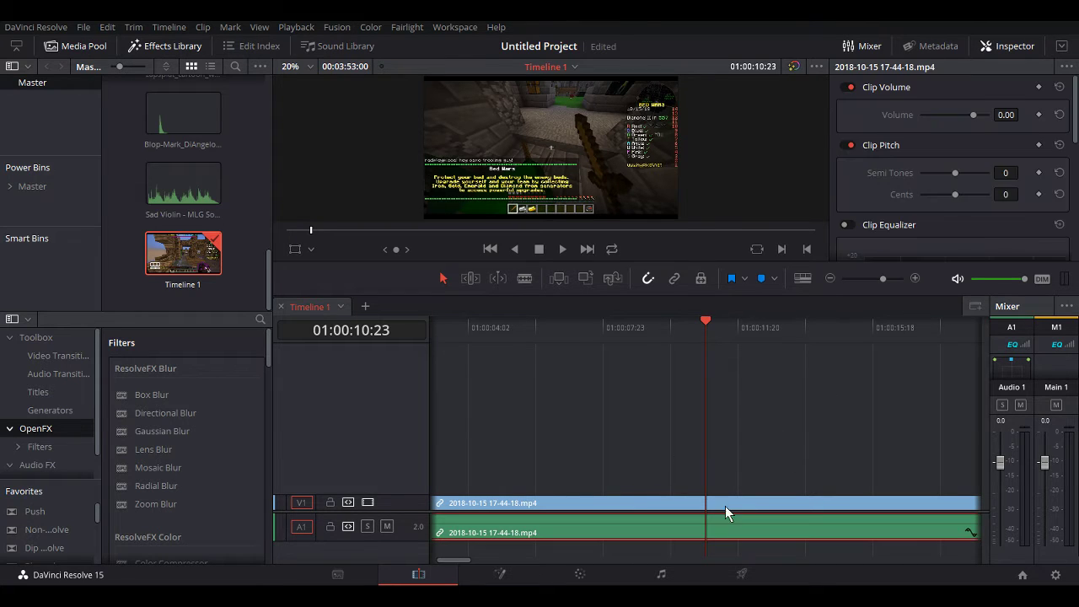
click(722, 502)
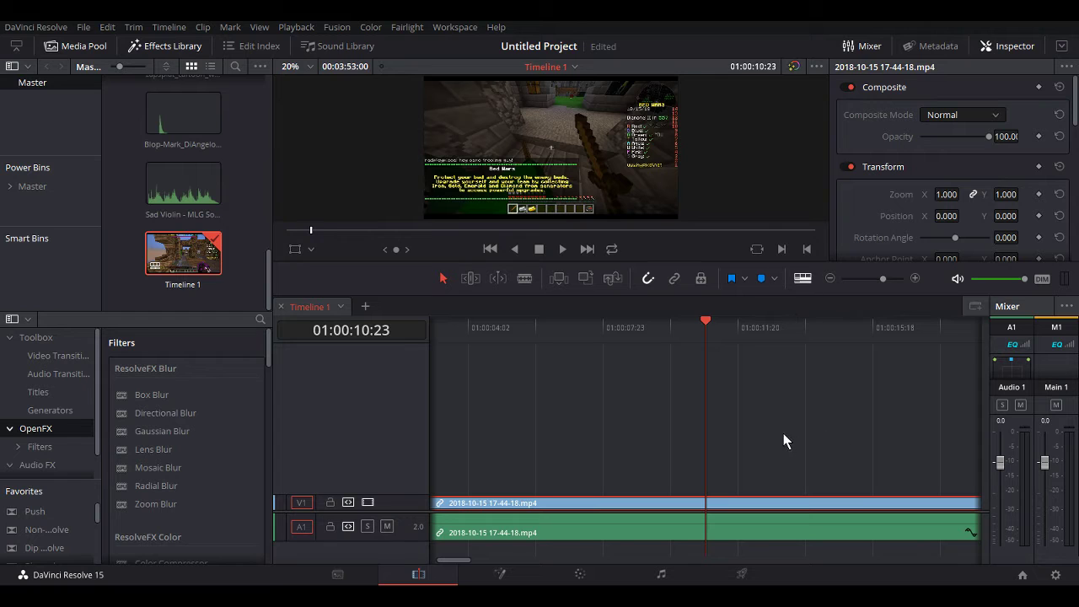
click(675, 449)
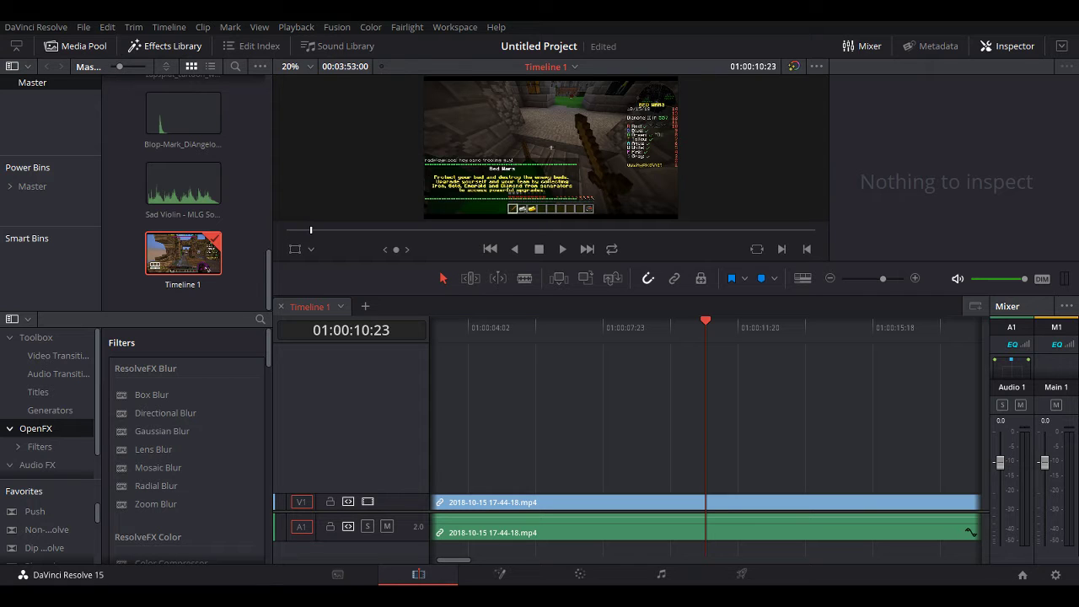
click(810, 502)
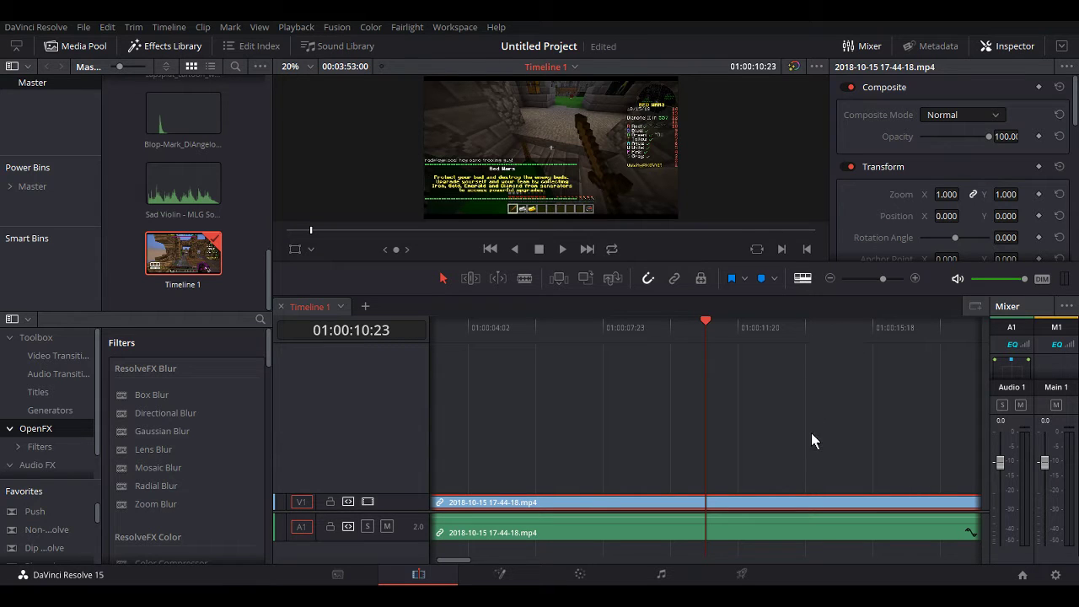
- Try different track heights and filmstrip thumbnails, ending with a medium-height video track without filmstrip and a compact audio track
scroll(773, 454, up, 2)
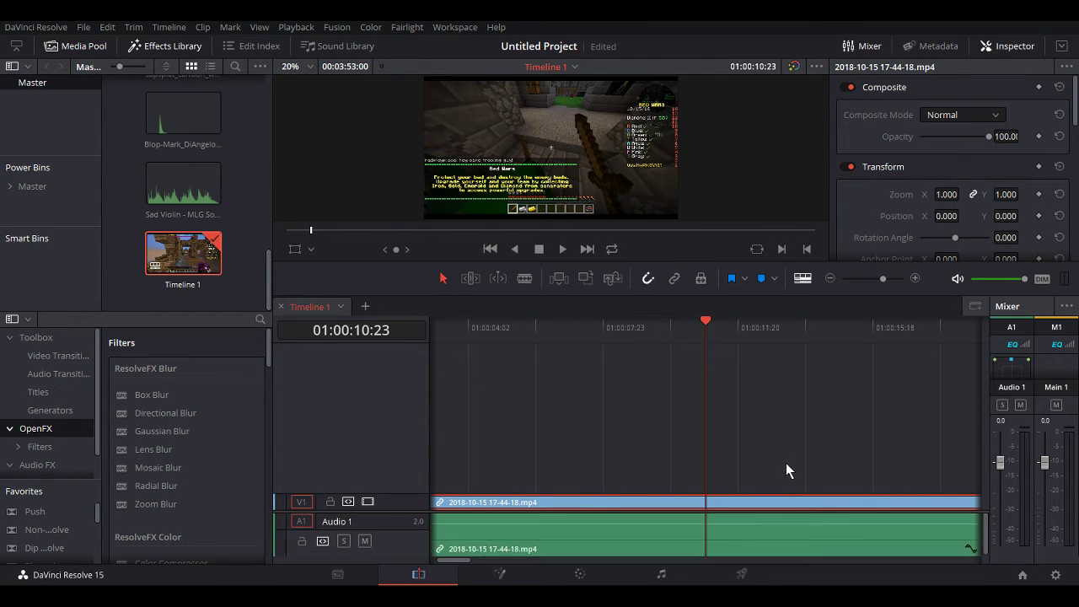
click(921, 454)
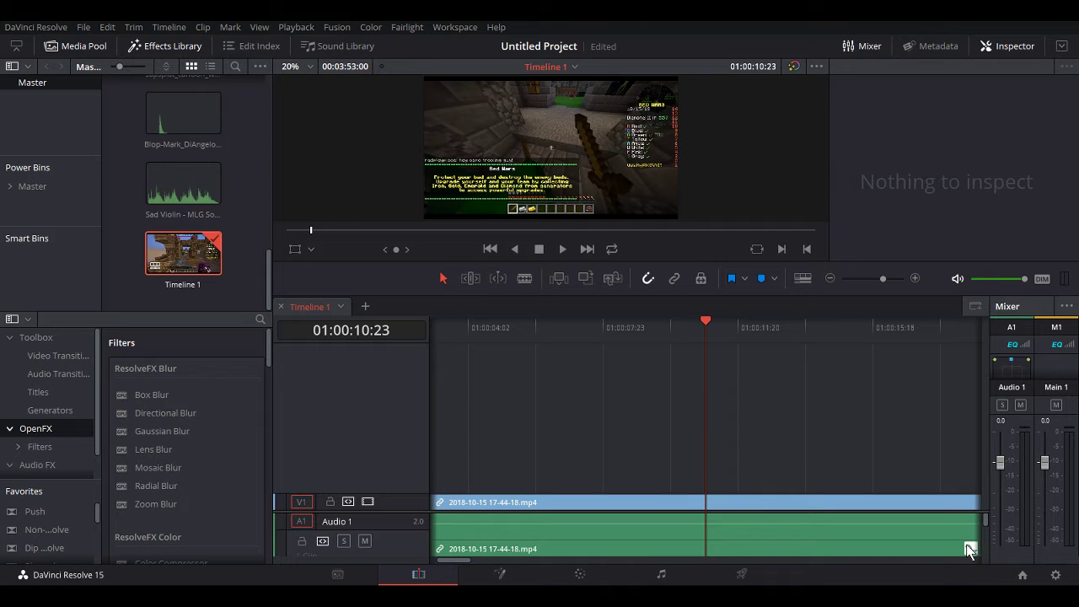
click(969, 548)
click(969, 522)
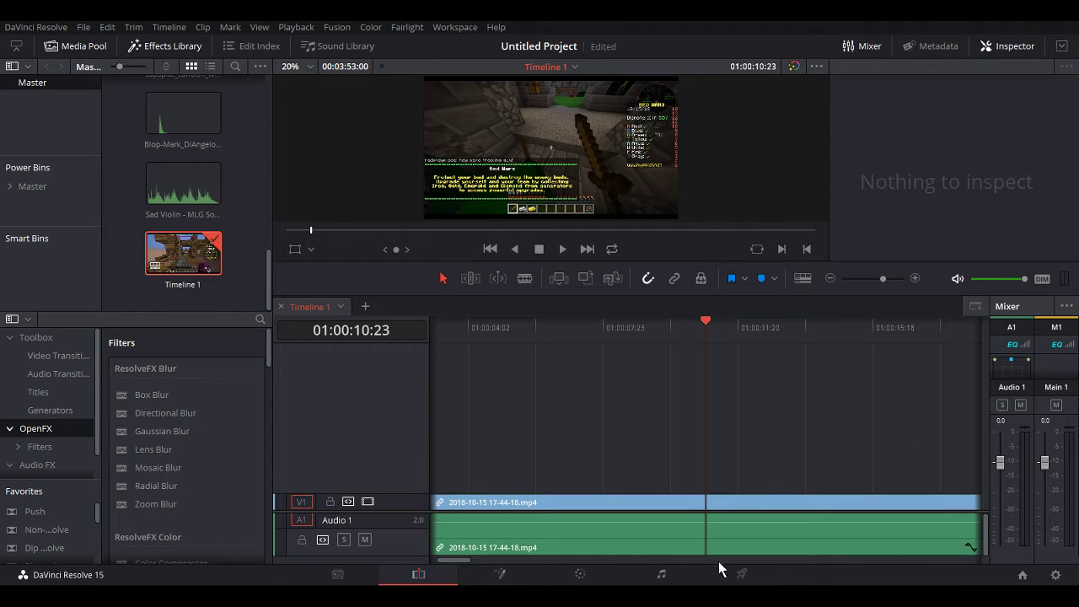
drag(447, 559, 464, 527)
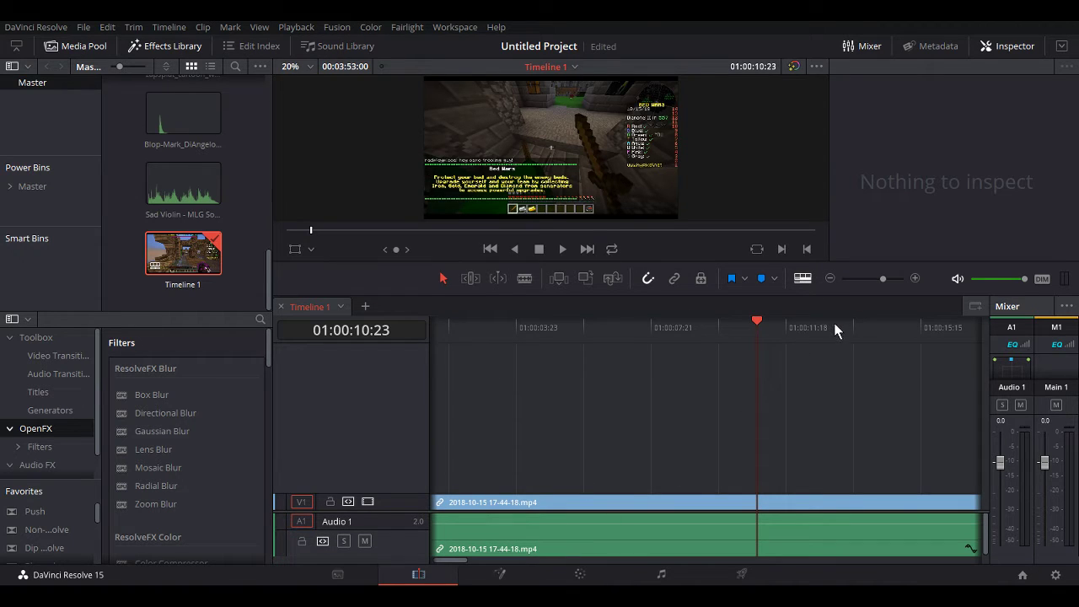
scroll(771, 376, up, 4)
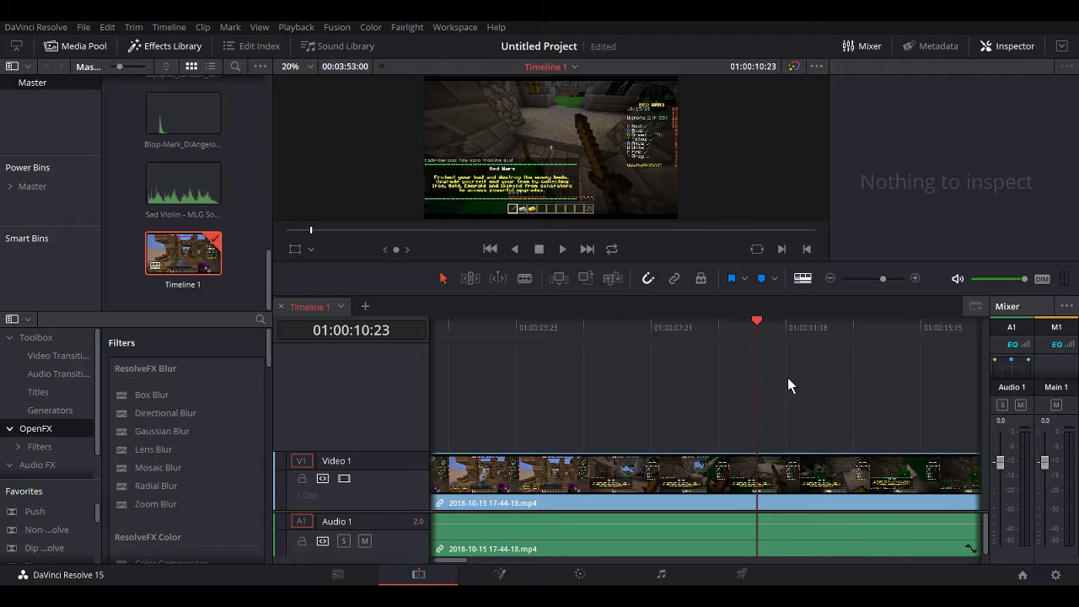
scroll(845, 380, down, 4)
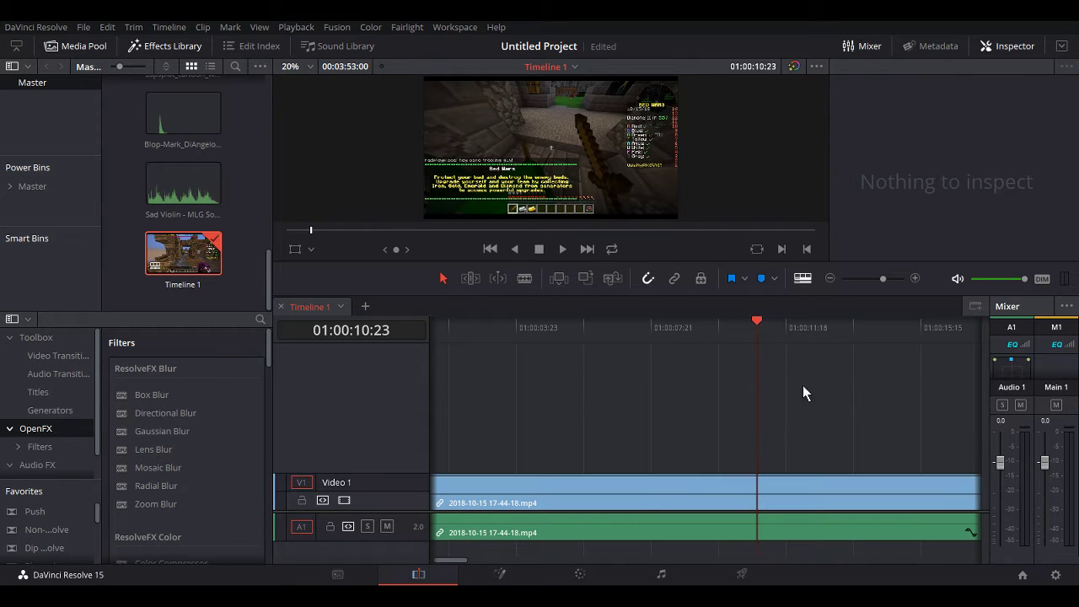
- Select the clip's video and audio together, move the playhead to 01:00:16:22, and look further along the timeline
click(645, 502)
drag(439, 561, 591, 561)
click(672, 438)
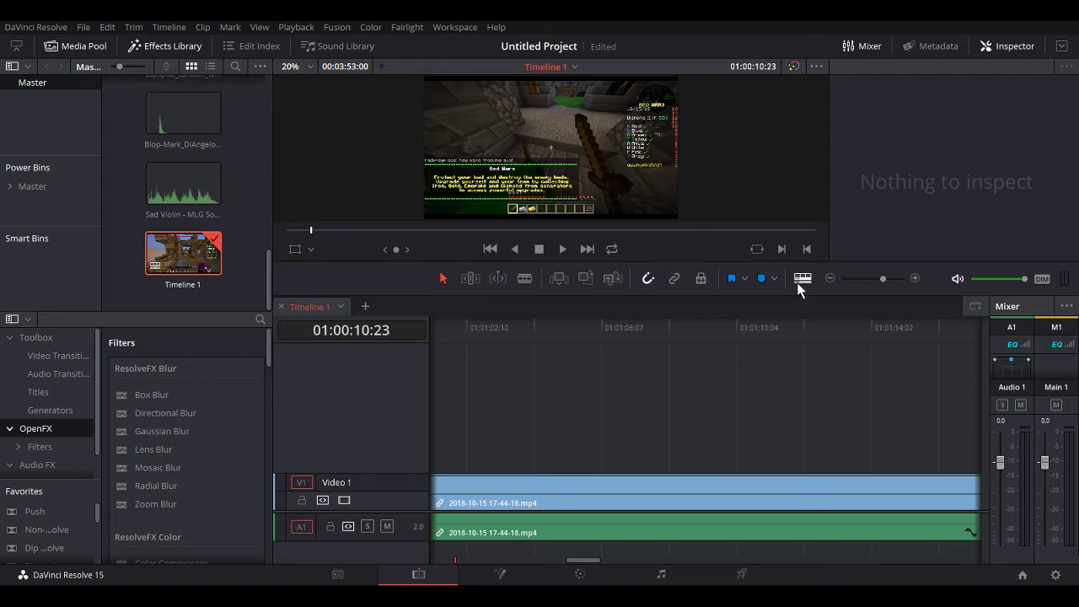
scroll(843, 346, up, 5)
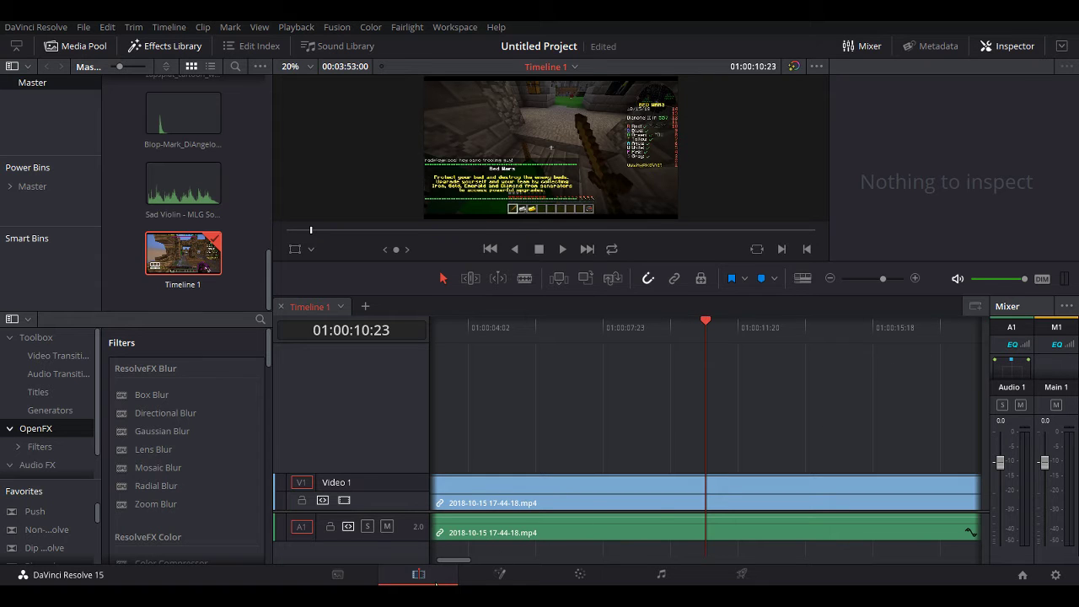
drag(642, 425, 757, 534)
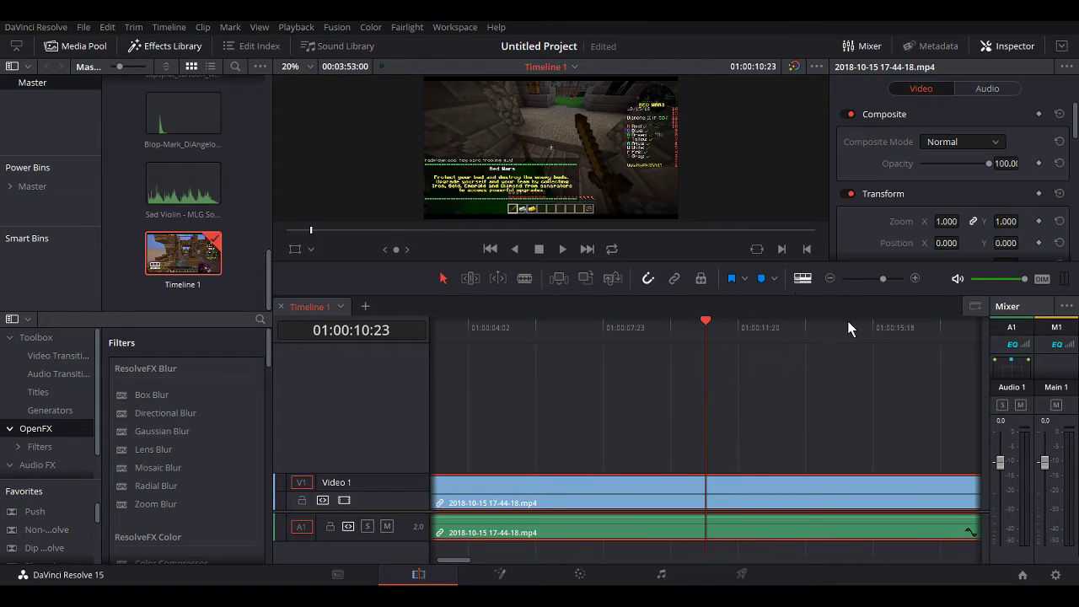
click(912, 334)
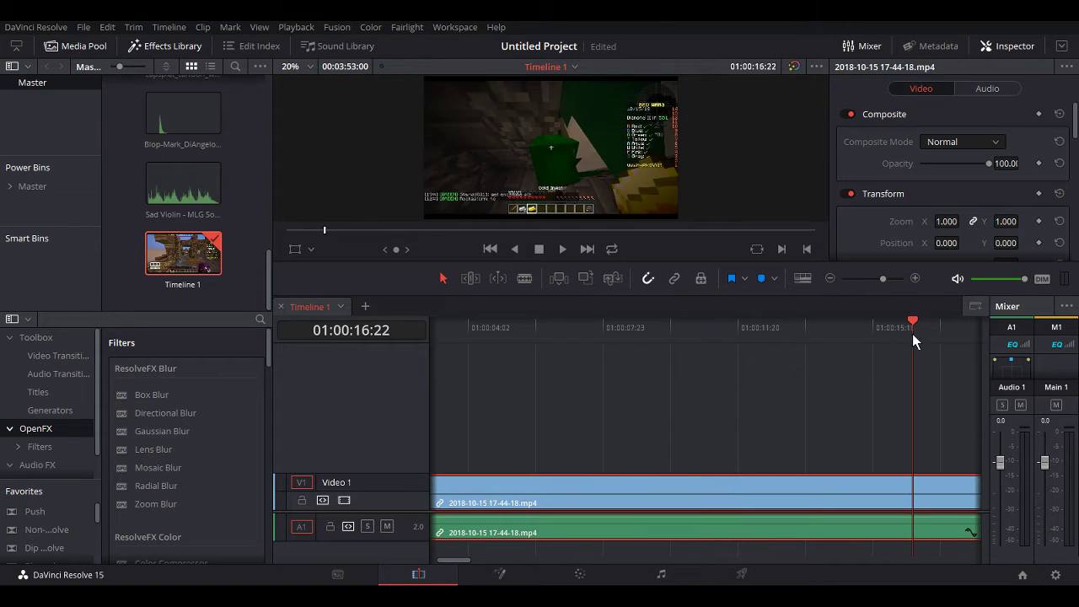
click(458, 554)
drag(462, 562, 772, 504)
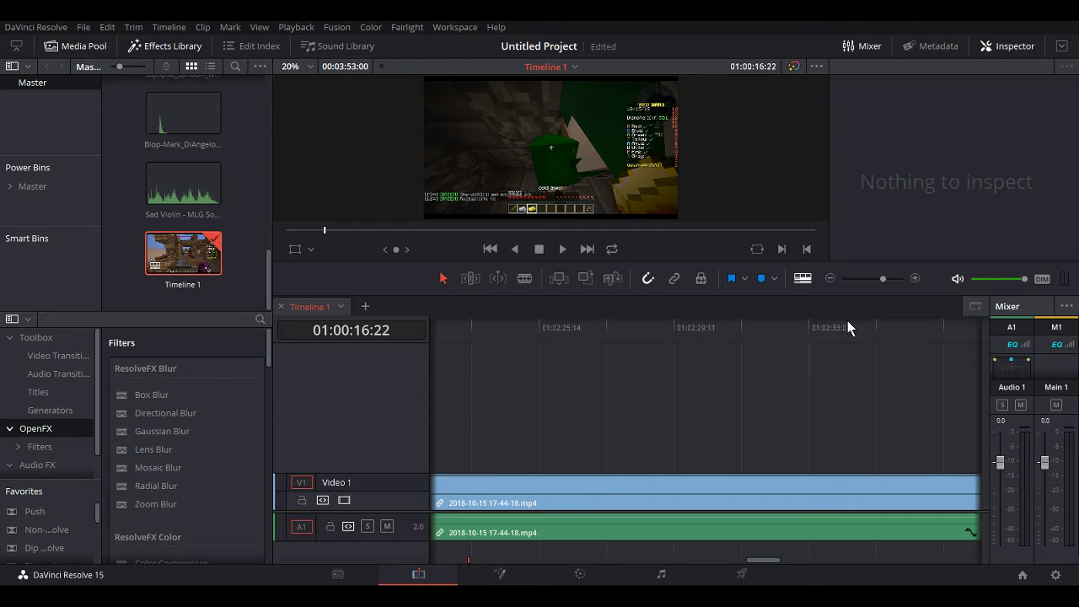
- Make the audio track taller, turning the timeline tab display off and back on in the timeline view options
click(800, 321)
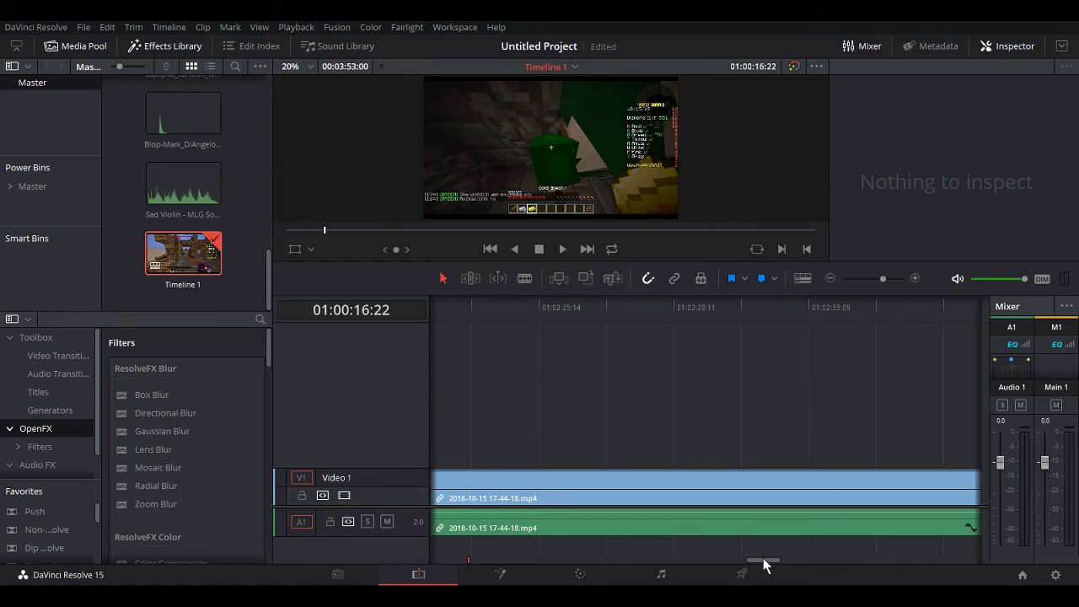
drag(764, 560, 518, 561)
drag(523, 528, 530, 525)
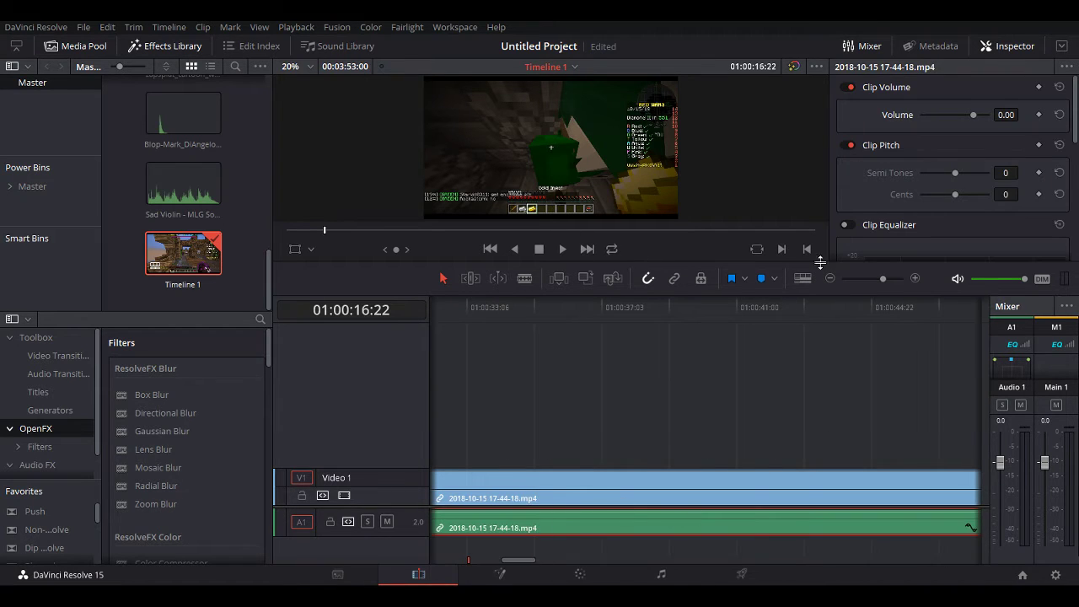
scroll(780, 450, up, 6)
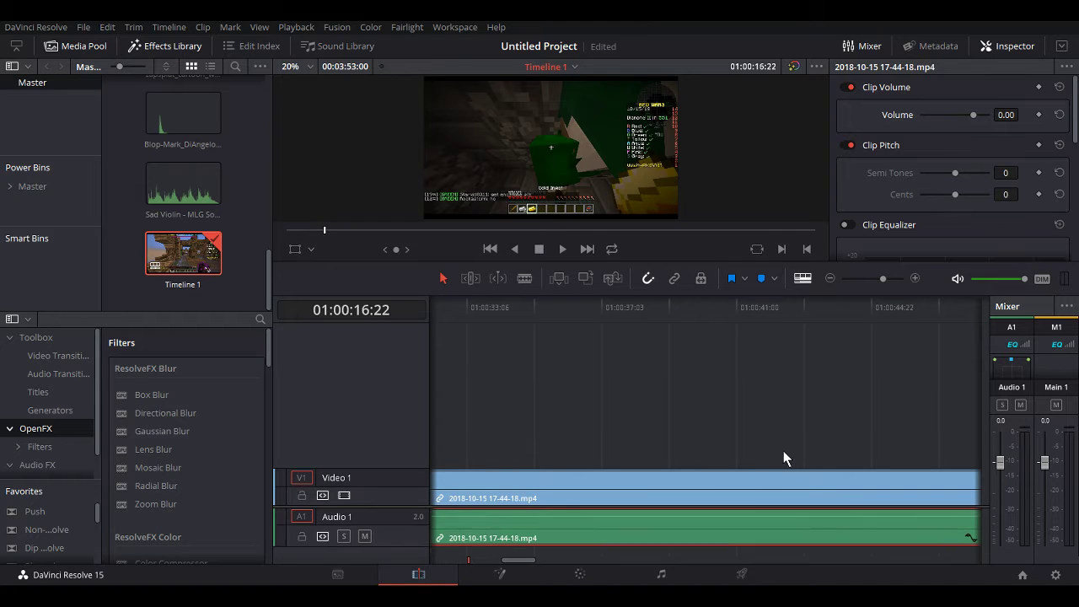
click(668, 431)
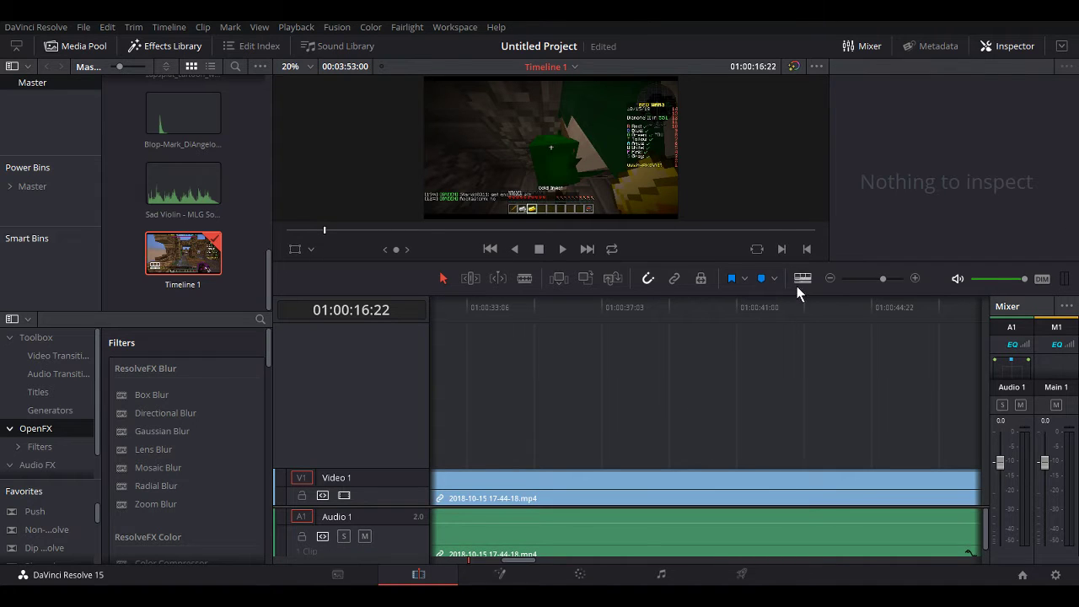
click(766, 328)
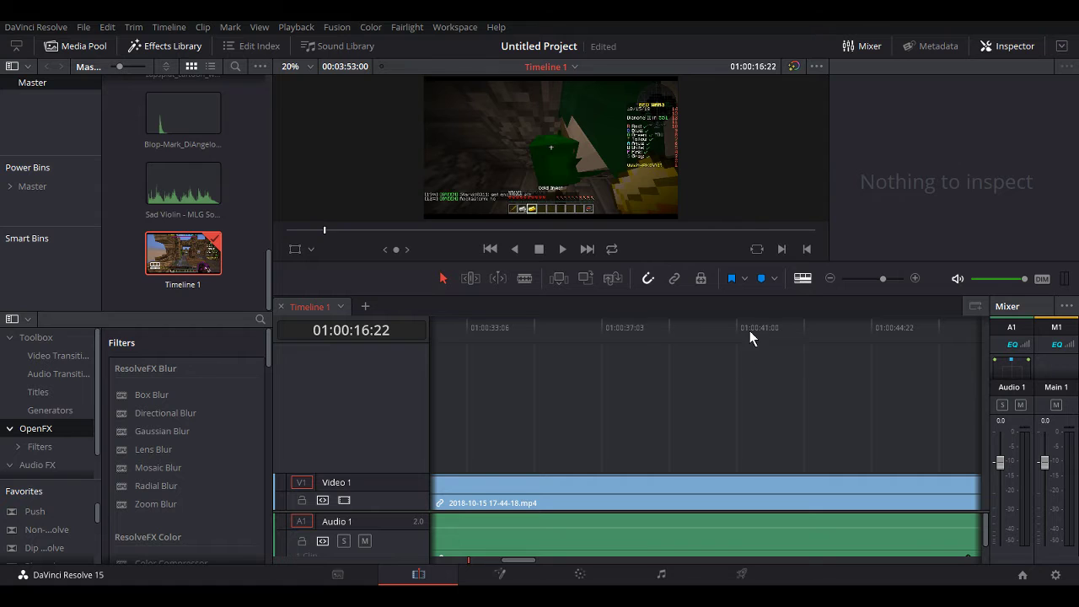
- Check the frame at 01:00:37:08, return the playhead to the start of the timeline and start playback
click(609, 343)
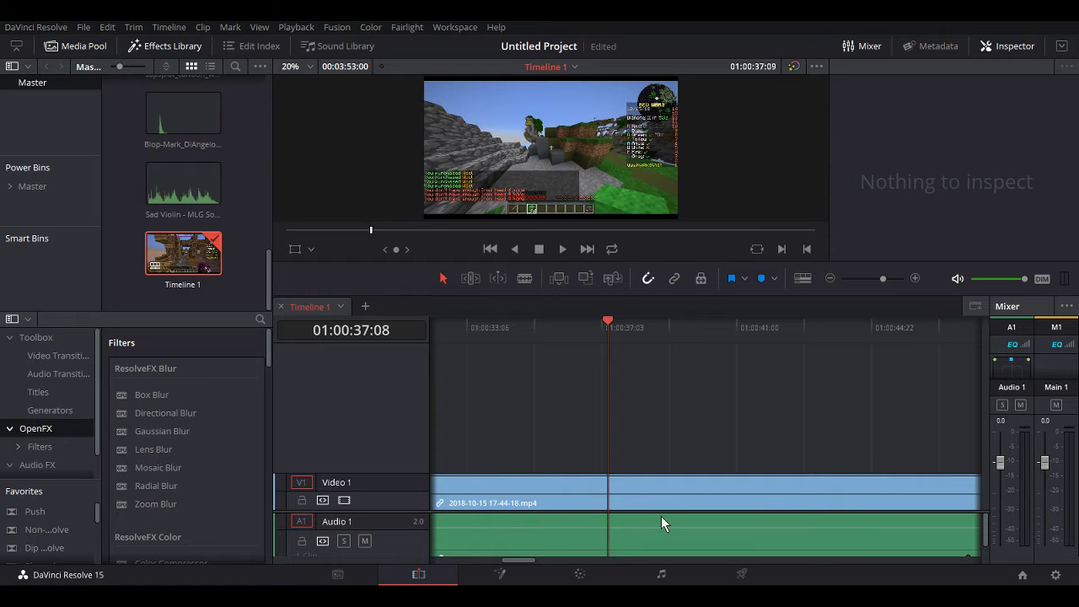
drag(520, 560, 469, 499)
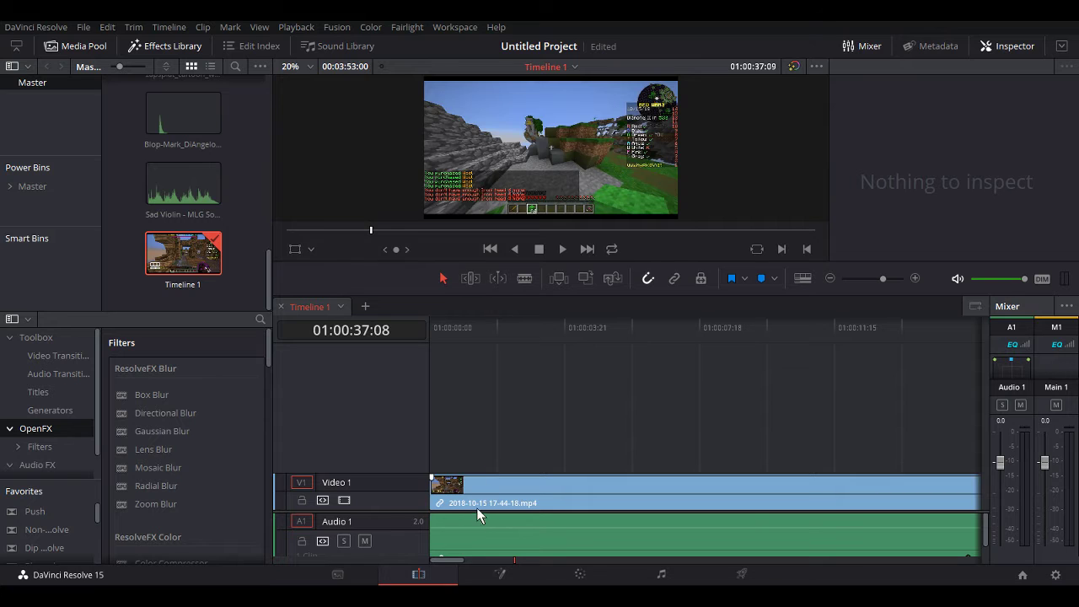
click(490, 249)
click(563, 250)
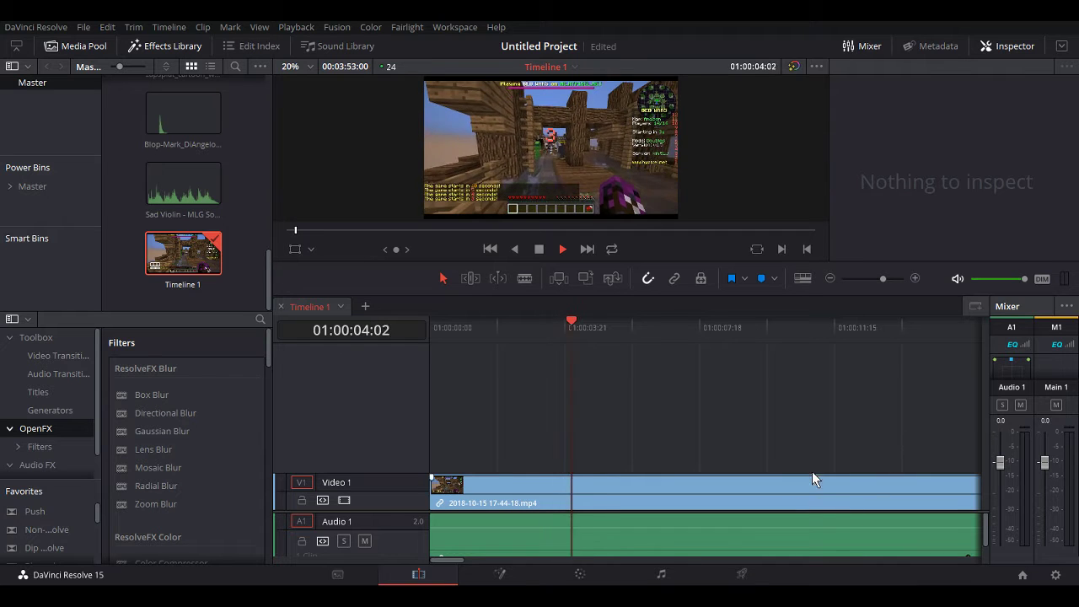
- Delete the gameplay clip's audio from the Audio 1 track and stop playback at 01:00:06:16
click(719, 528)
key(Delete)
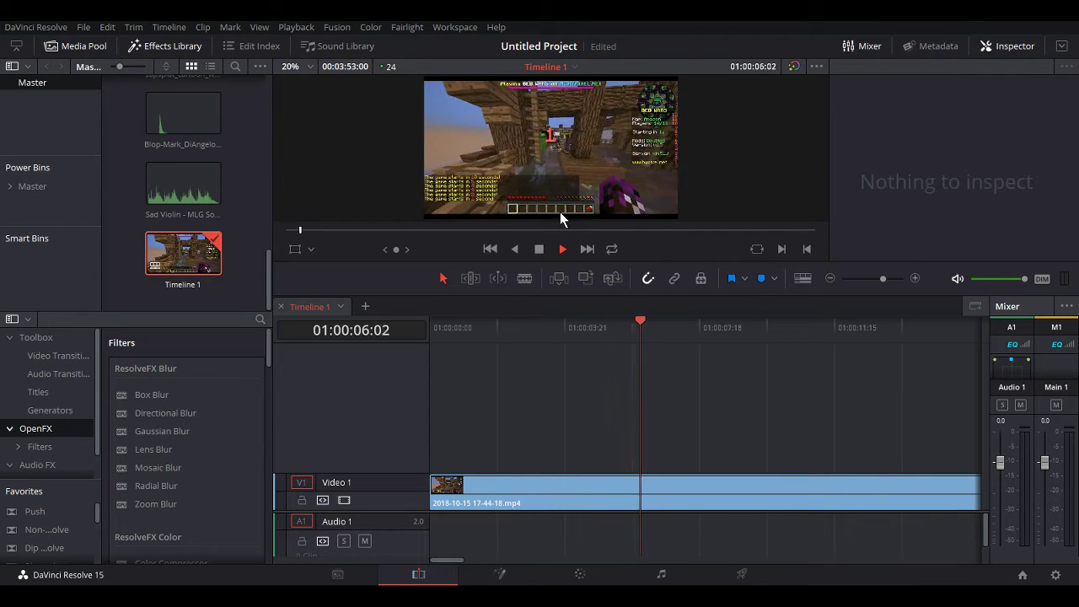
click(563, 250)
- Place the Swell - I'm Sorry music from the media pool at the start of the Audio 1 track
scroll(208, 199, up, 2)
scroll(208, 199, up, 1)
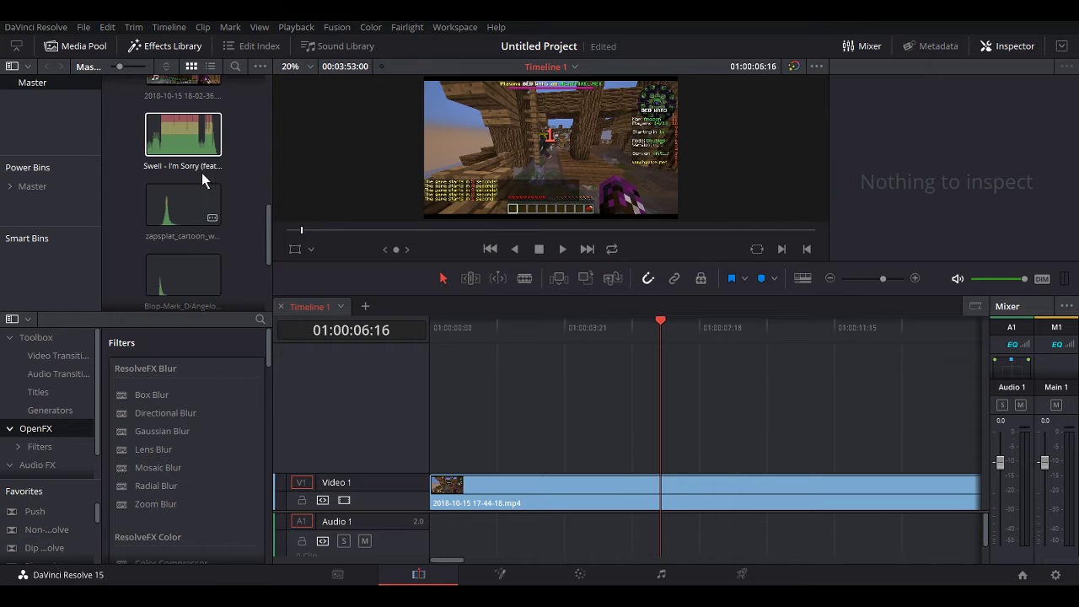
drag(202, 173, 437, 540)
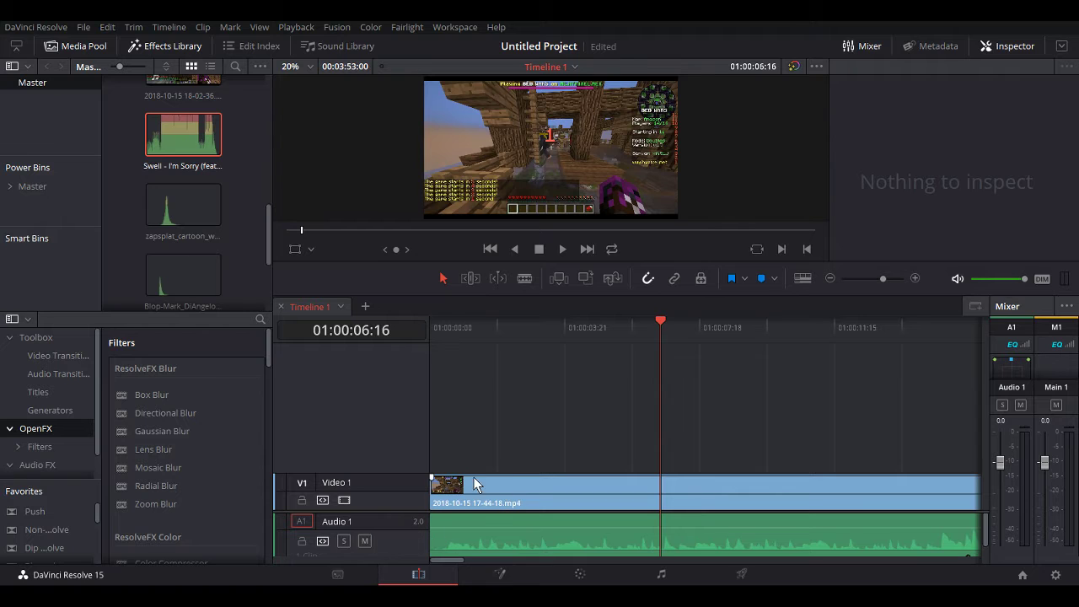
key(ctrl+z)
drag(207, 140, 422, 510)
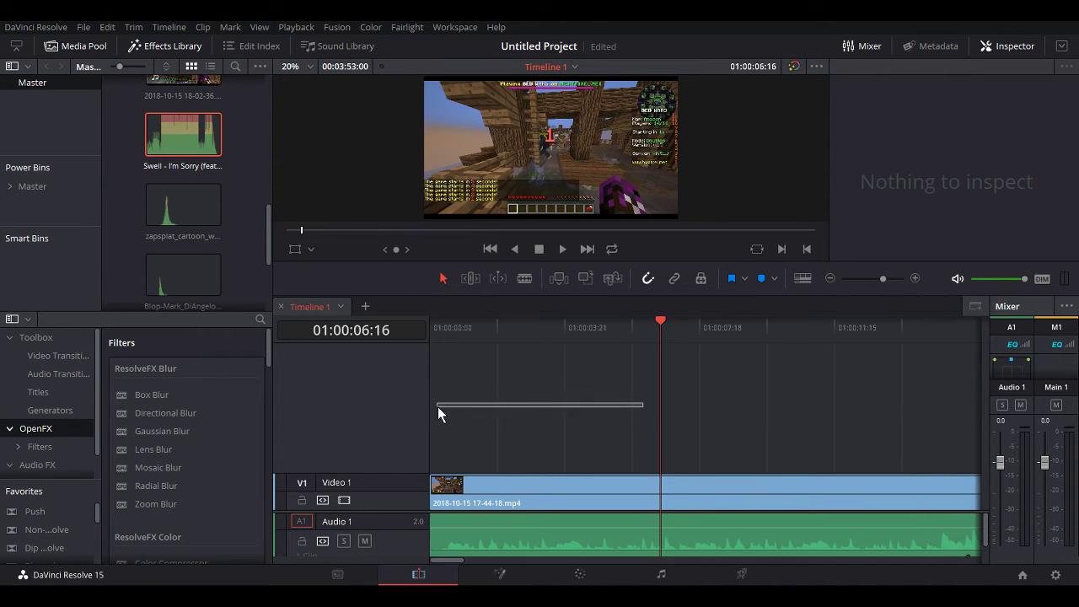
- Play the timeline from the start to preview the gameplay with the music, and restart playback from the beginning
click(653, 321)
key(Home)
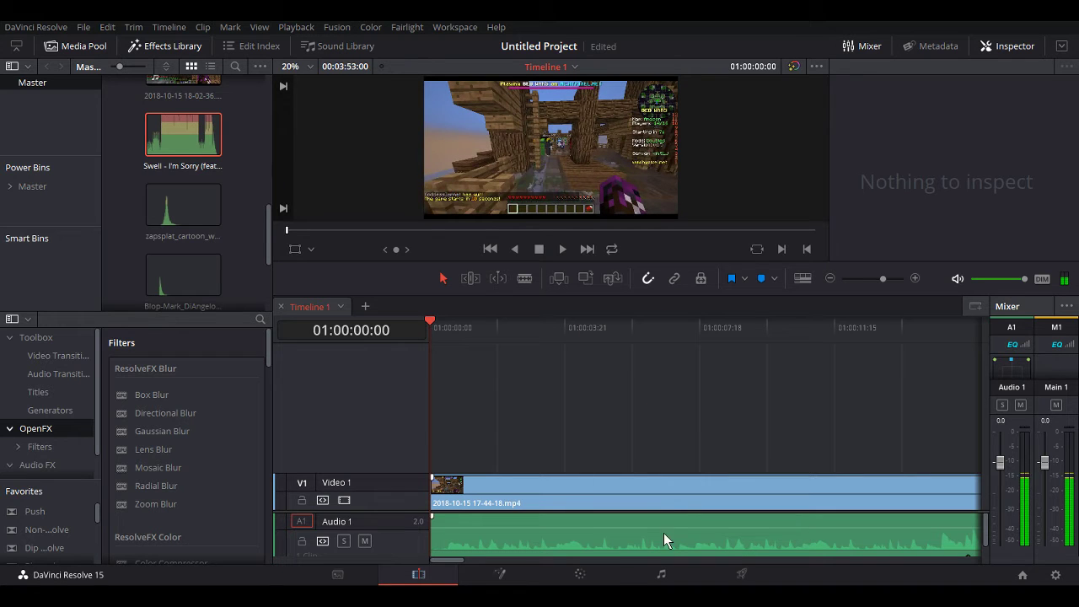
click(562, 250)
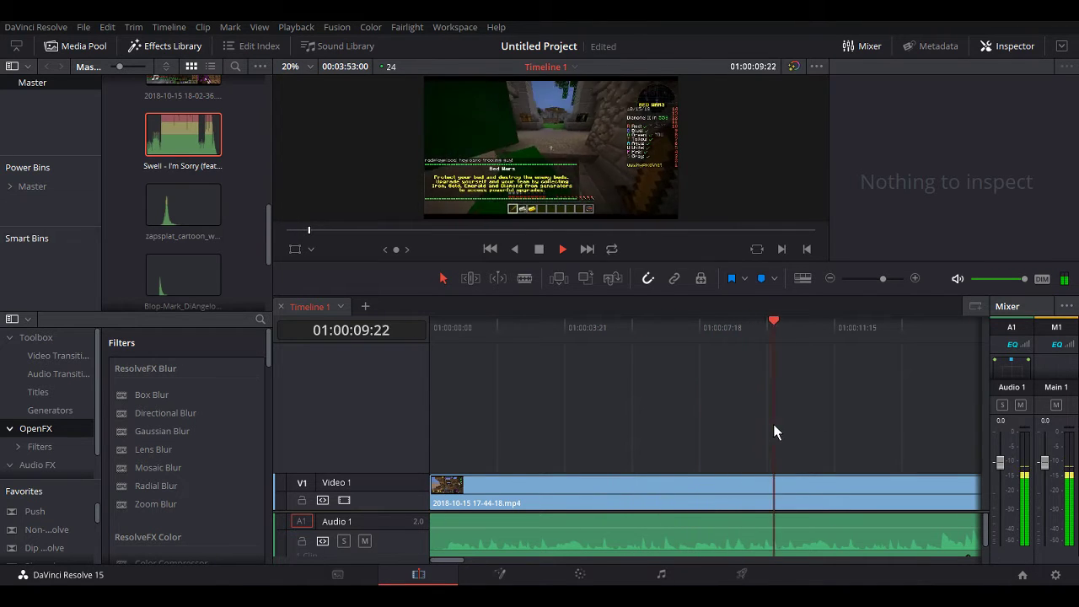
drag(769, 425, 714, 446)
mouse_move(828, 323)
mouse_down()
mouse_move(655, 424)
mouse_move(710, 414)
mouse_move(798, 427)
mouse_move(551, 426)
mouse_move(721, 399)
mouse_move(477, 419)
mouse_up()
key(space)
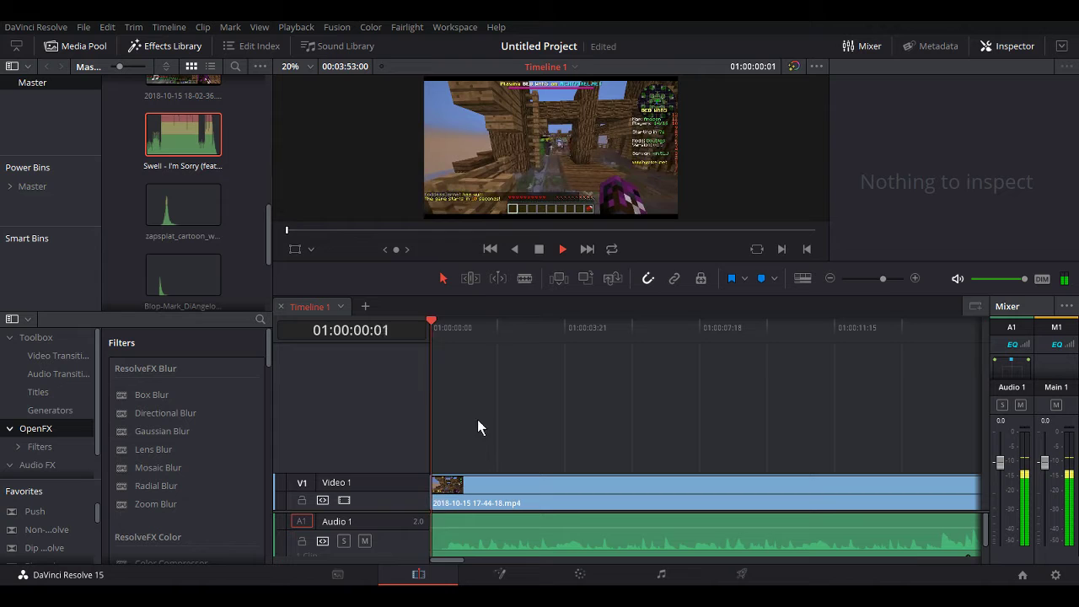
- Stop playback and split the gameplay clip on Video 1 at 01:00:07:14
click(541, 253)
click(683, 434)
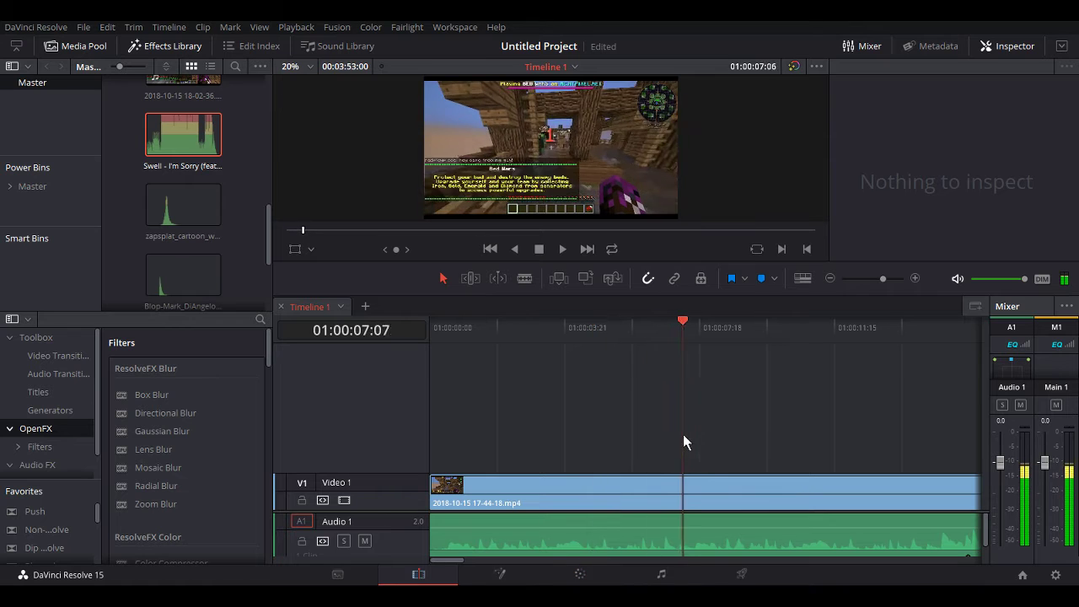
mouse_move(683, 435)
mouse_down()
mouse_move(696, 434)
mouse_move(672, 436)
mouse_move(693, 432)
mouse_up()
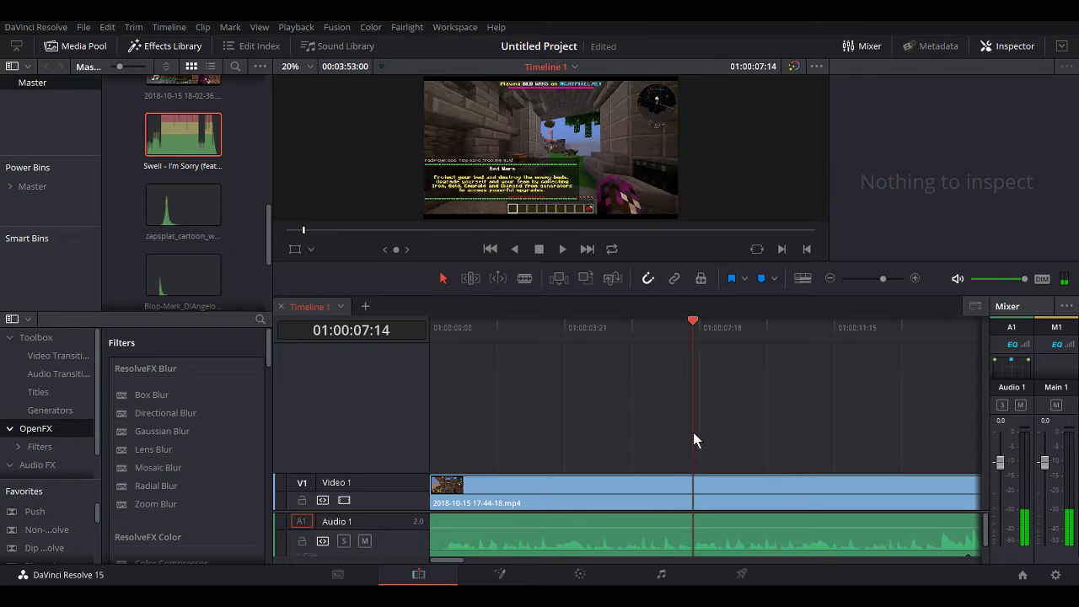
click(525, 278)
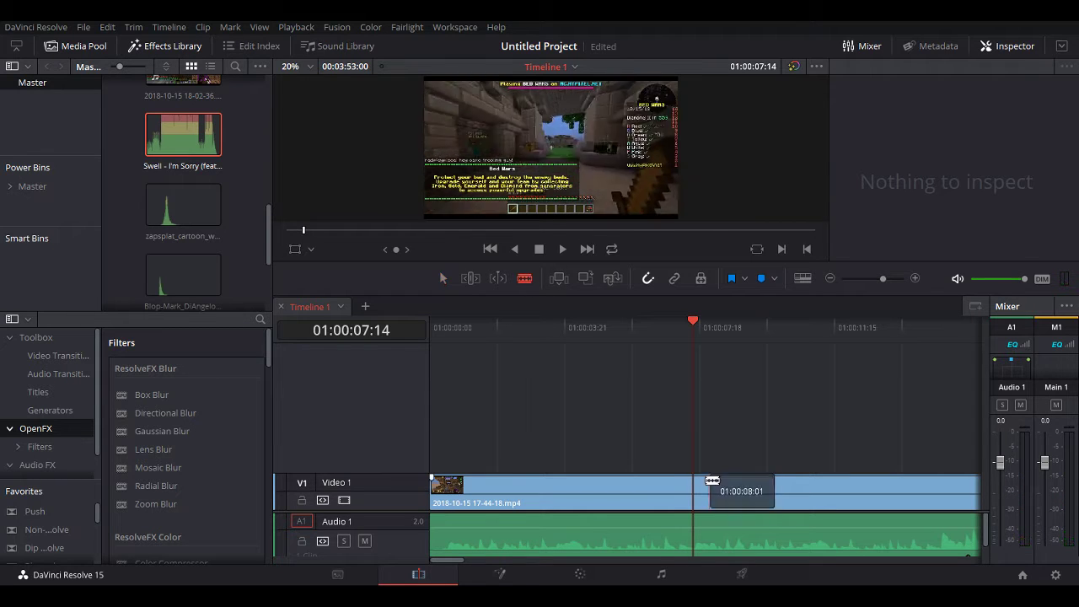
click(695, 493)
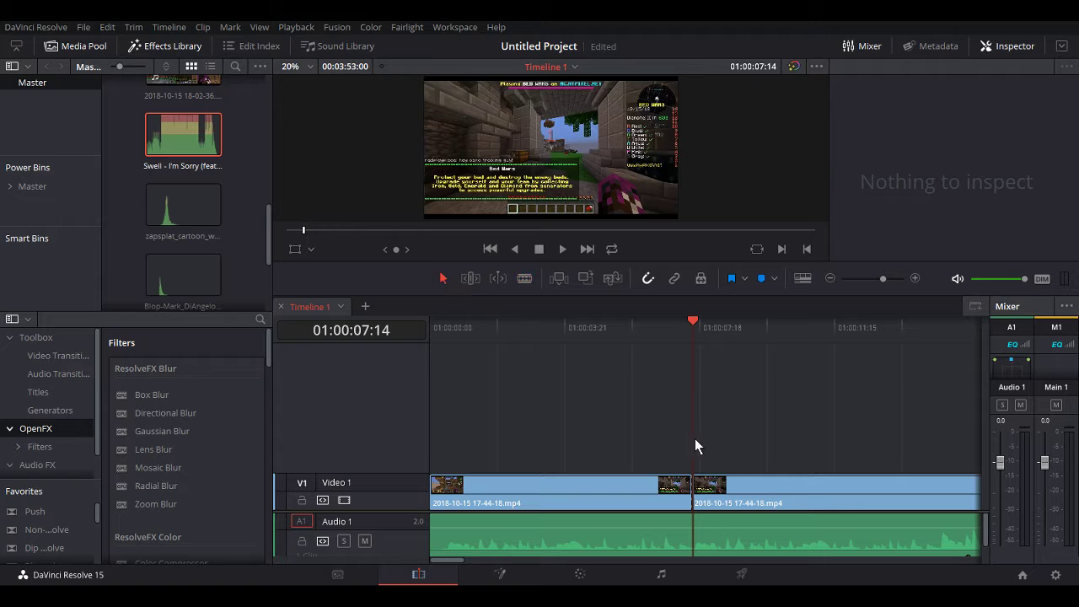
- Delete the part of the gameplay clip after the cut, undo both the deletion and the cut, and deselect the clip
click(761, 483)
key(Delete)
click(636, 490)
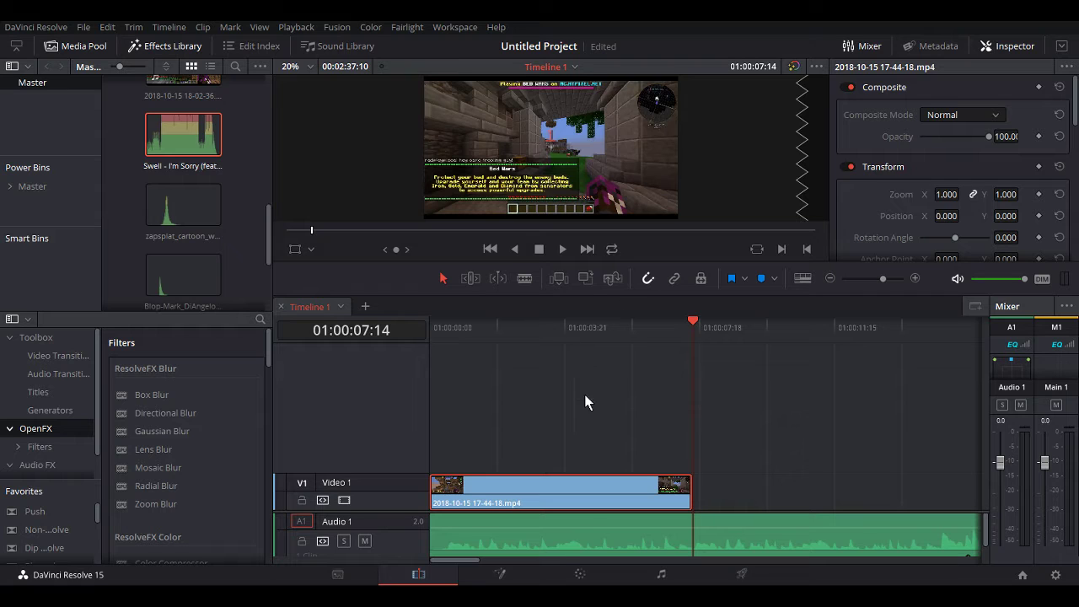
key(ctrl+z)
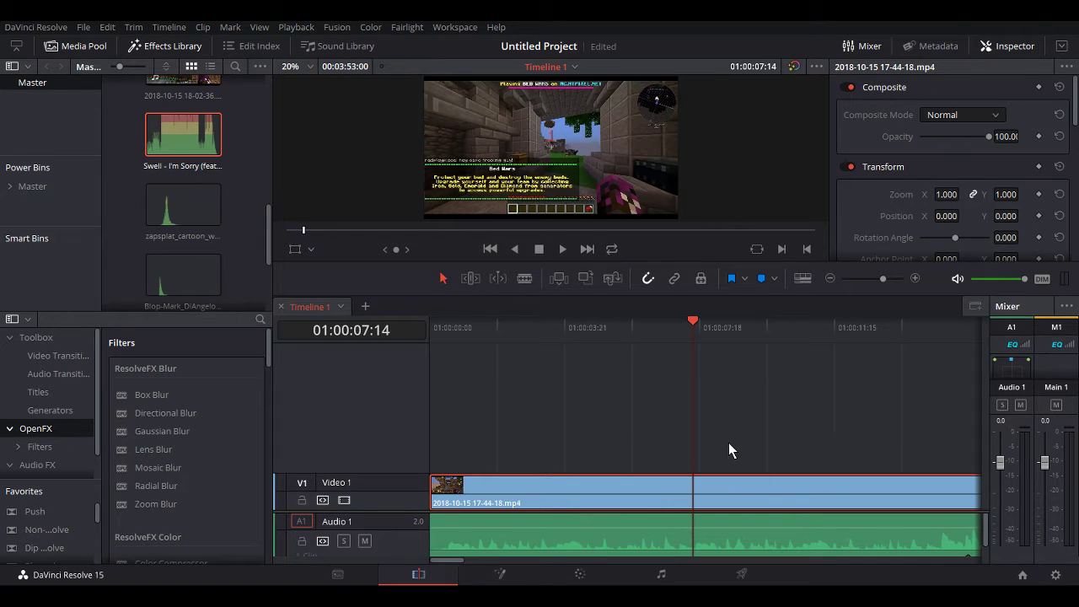
click(534, 371)
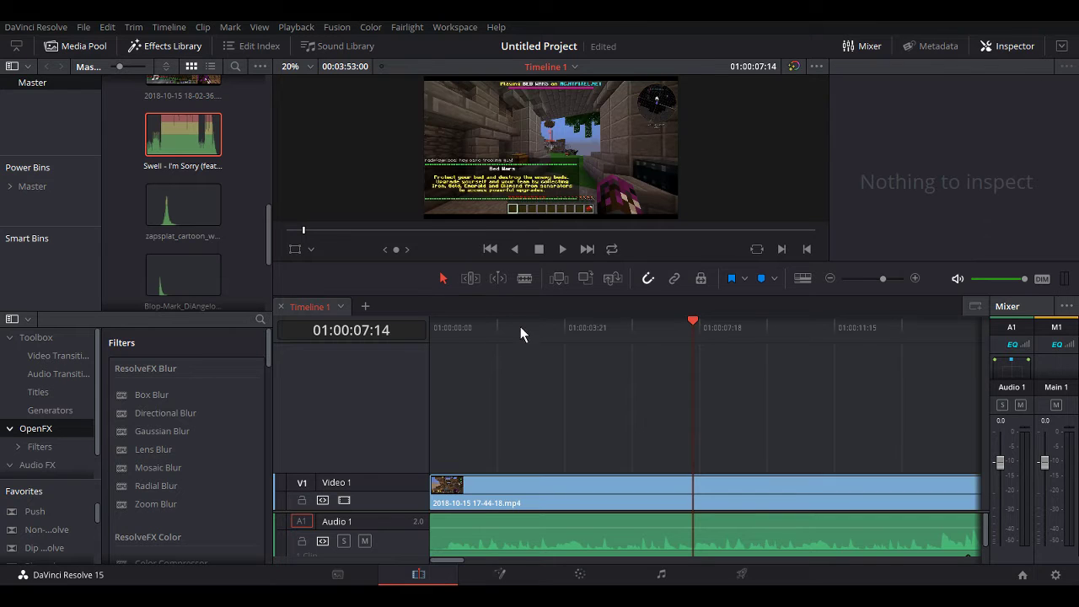
- Undo a stray cut beyond the playhead and split the Video 1 clip again at 01:00:07:14 with the blade tool
click(528, 280)
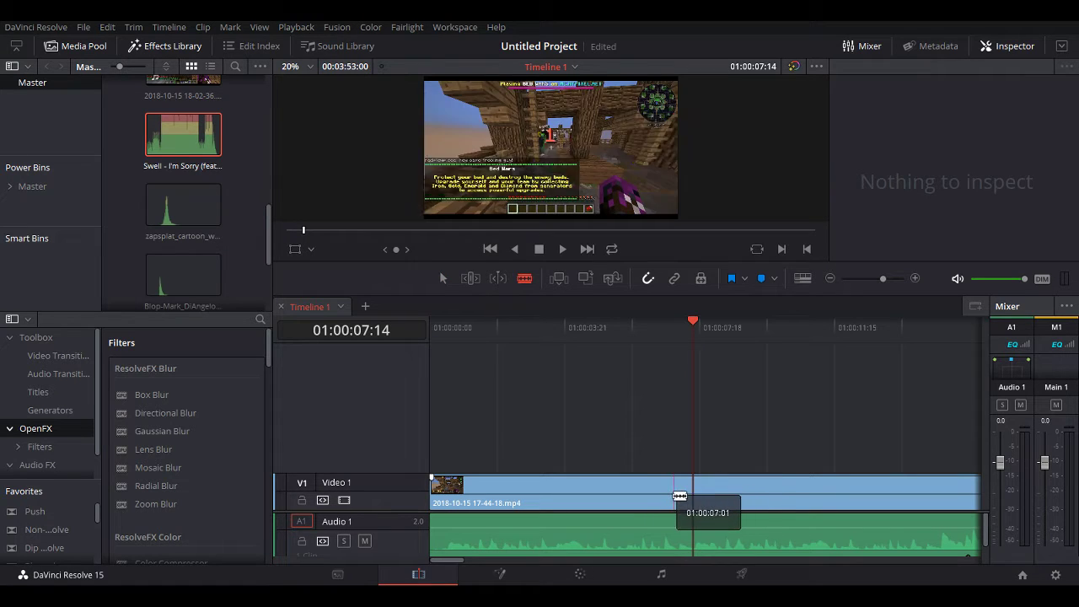
click(796, 495)
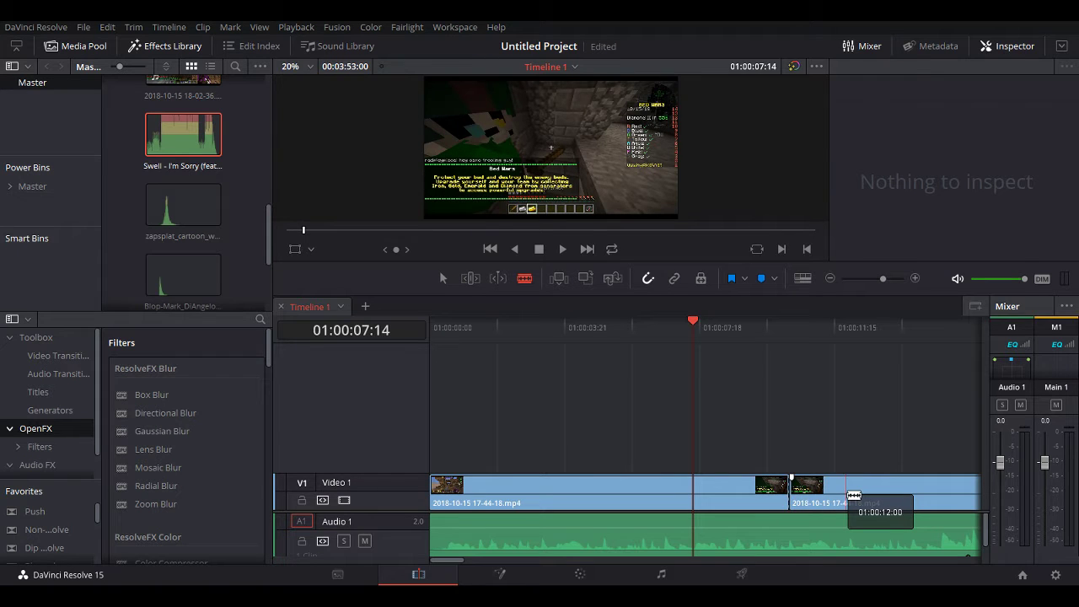
key(ctrl+z)
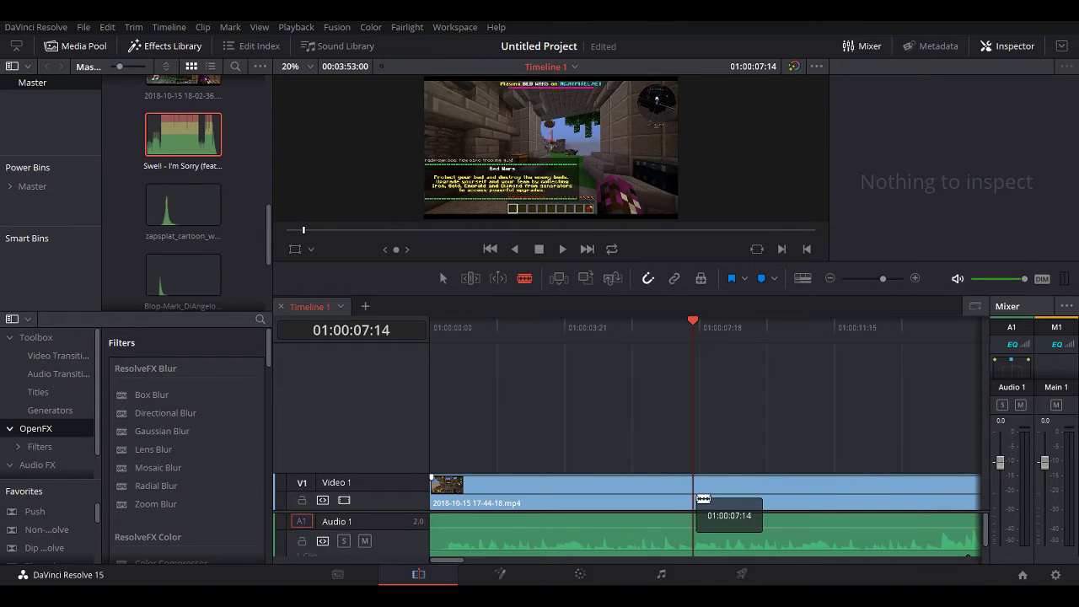
click(702, 499)
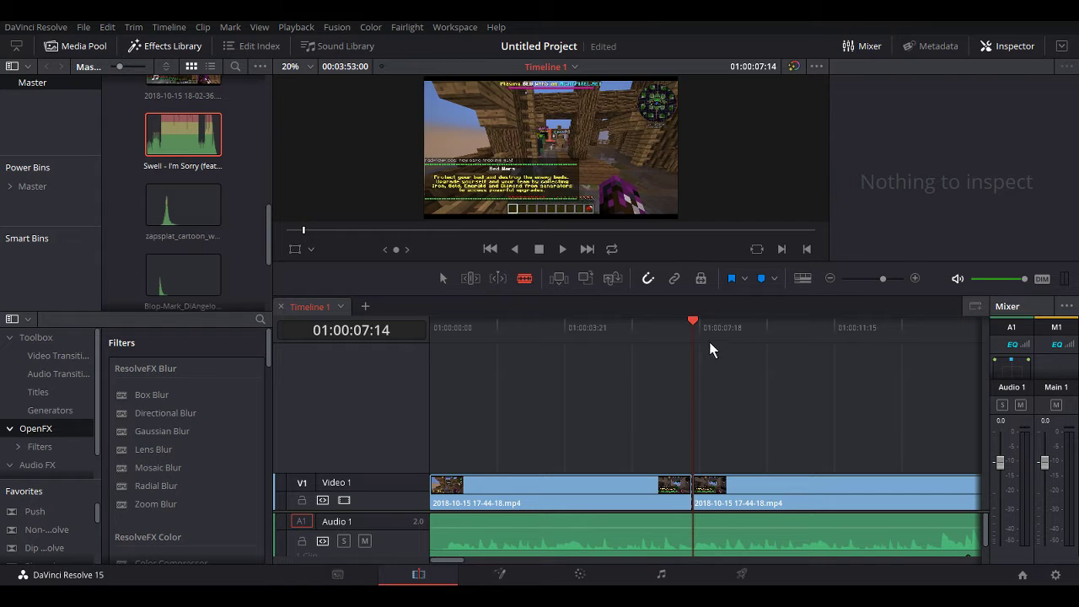
- Scrub around the cut at 01:00:07:14, then play the timeline with the music and stop playback
mouse_move(702, 329)
mouse_down()
mouse_move(675, 349)
mouse_move(689, 354)
mouse_move(674, 332)
mouse_move(683, 340)
mouse_up()
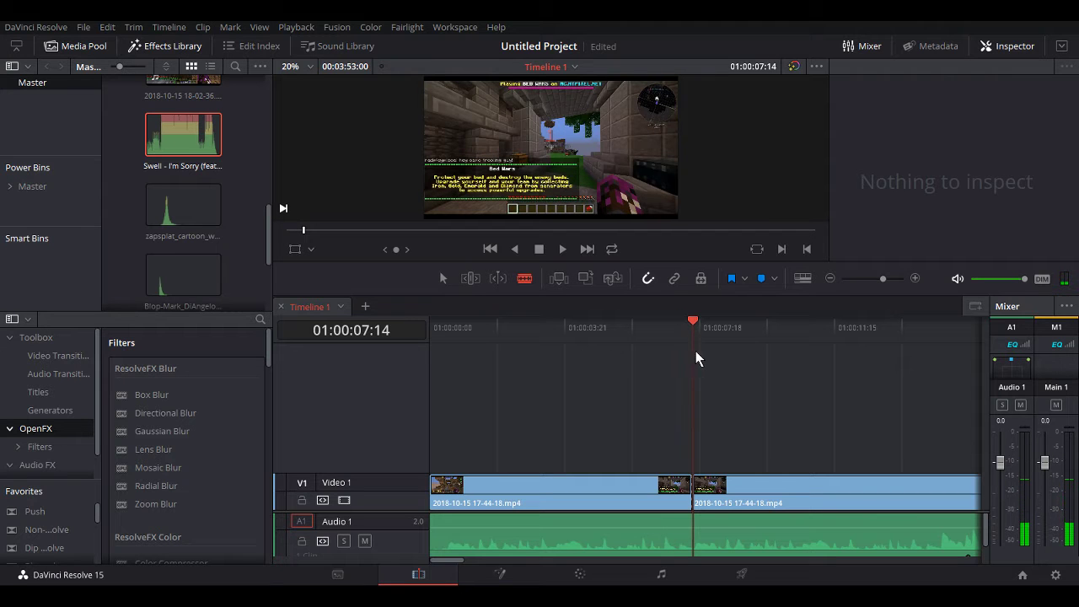
click(565, 373)
click(563, 250)
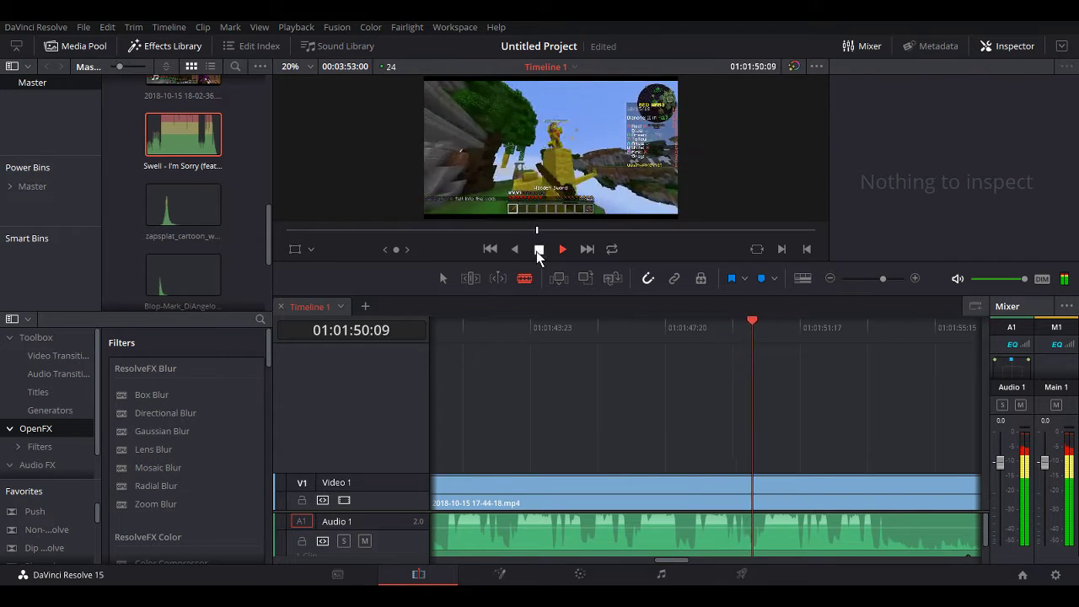
click(540, 252)
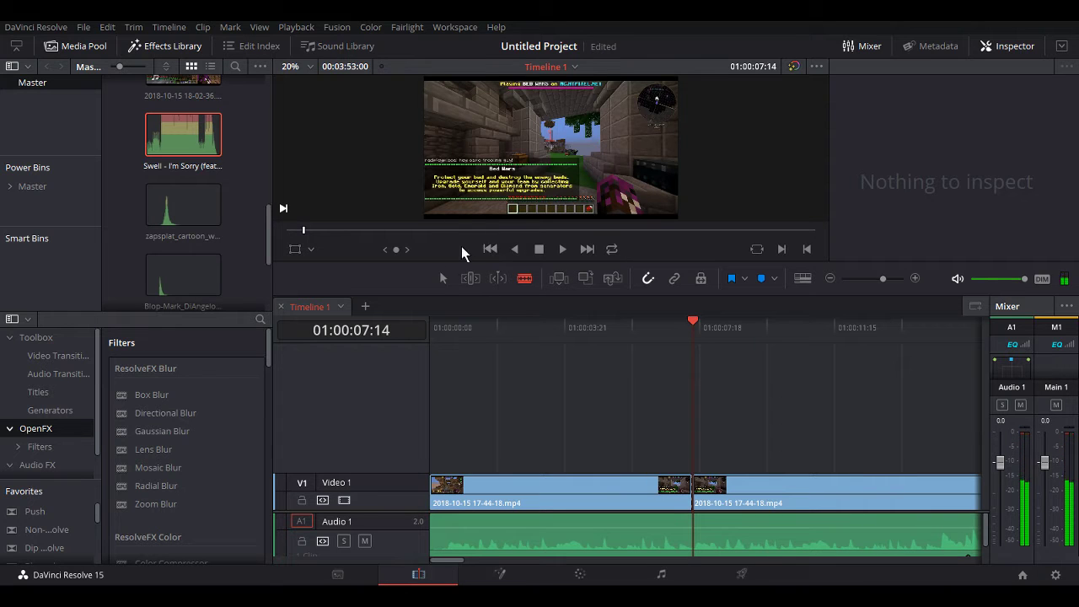
- Move the second gameplay clip about 14 frames later on Video 1 and play across the gap from 01:00:04:23
click(443, 280)
drag(775, 479, 797, 482)
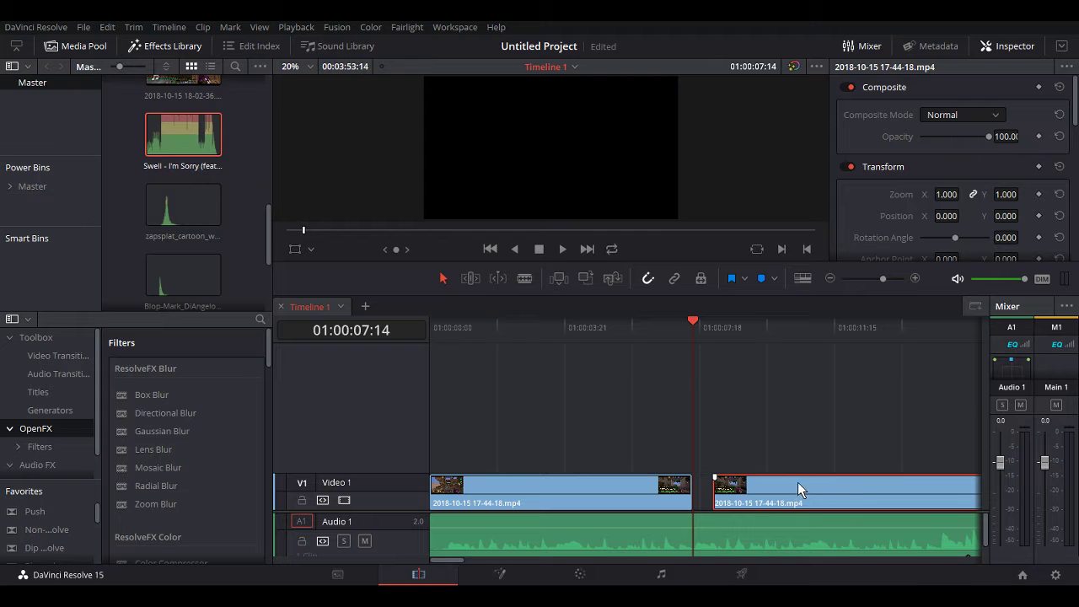
click(602, 327)
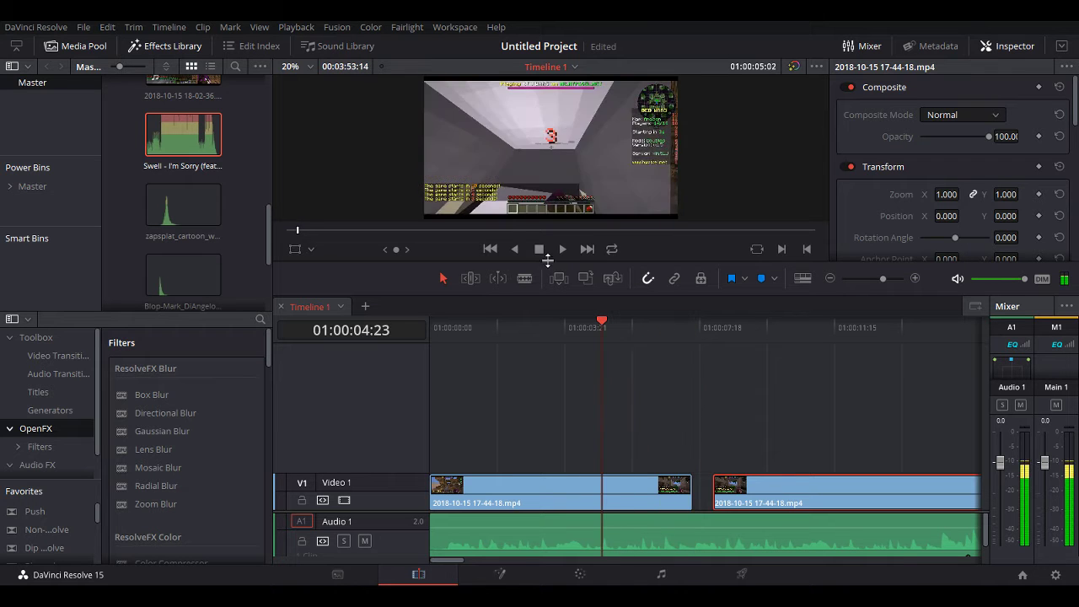
click(562, 248)
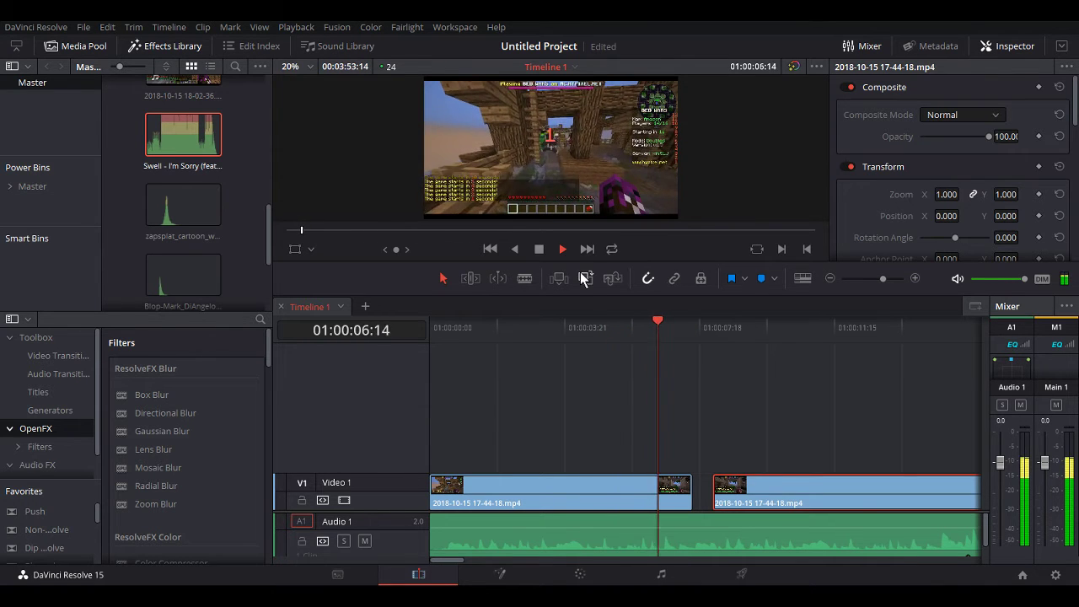
key(space)
- Split off the last few frames of the first clip, then undo that cut, the clip move and the cut at 01:00:07:14
click(524, 279)
drag(684, 481, 694, 496)
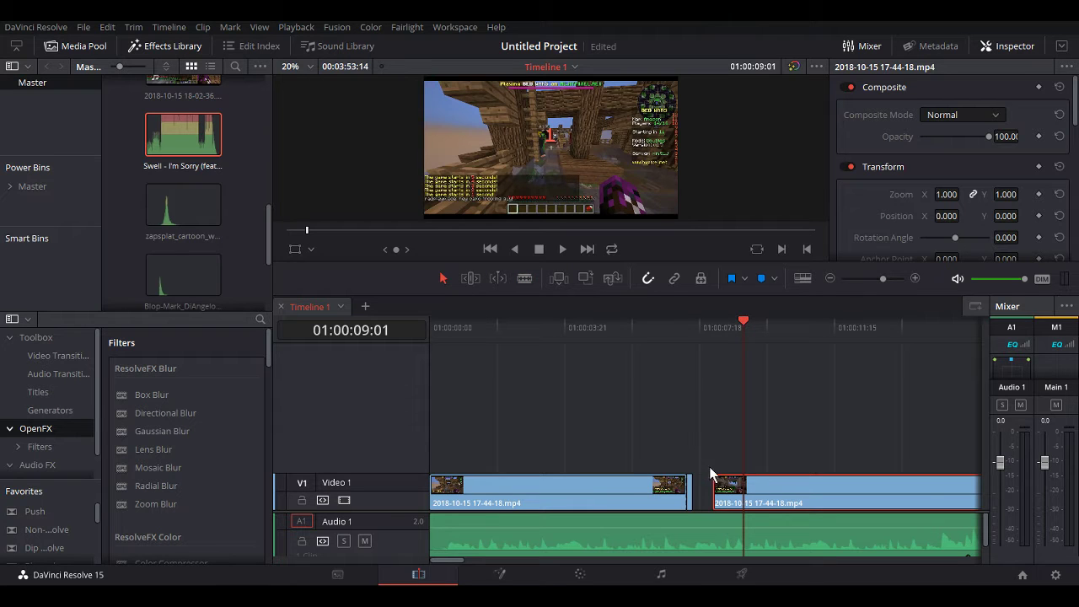
key(Up)
key(Up)
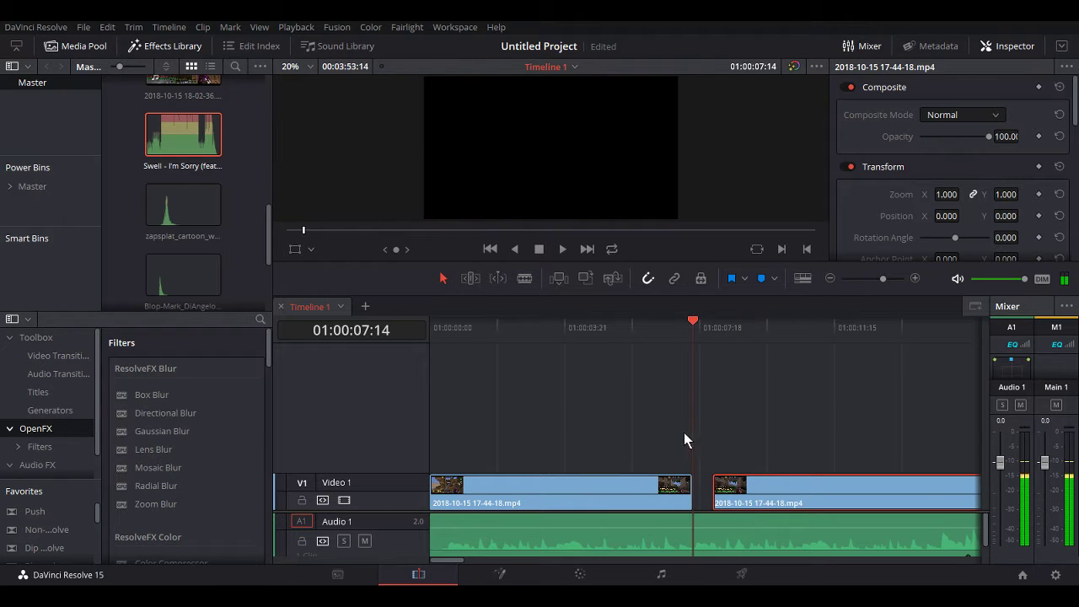
drag(685, 433, 684, 439)
key(ctrl+z)
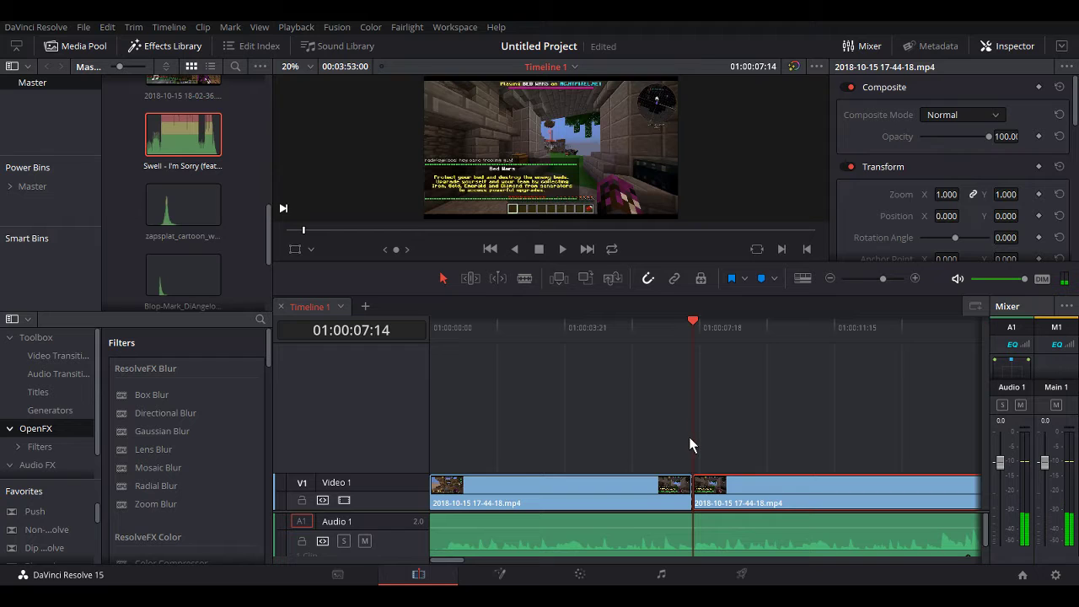
key(ctrl+z)
- Step the playhead back four frames and split the gameplay clip on Video 1 at 01:00:07:10
key(Left)
key(Left)
key(Left)
key(Left)
key(b)
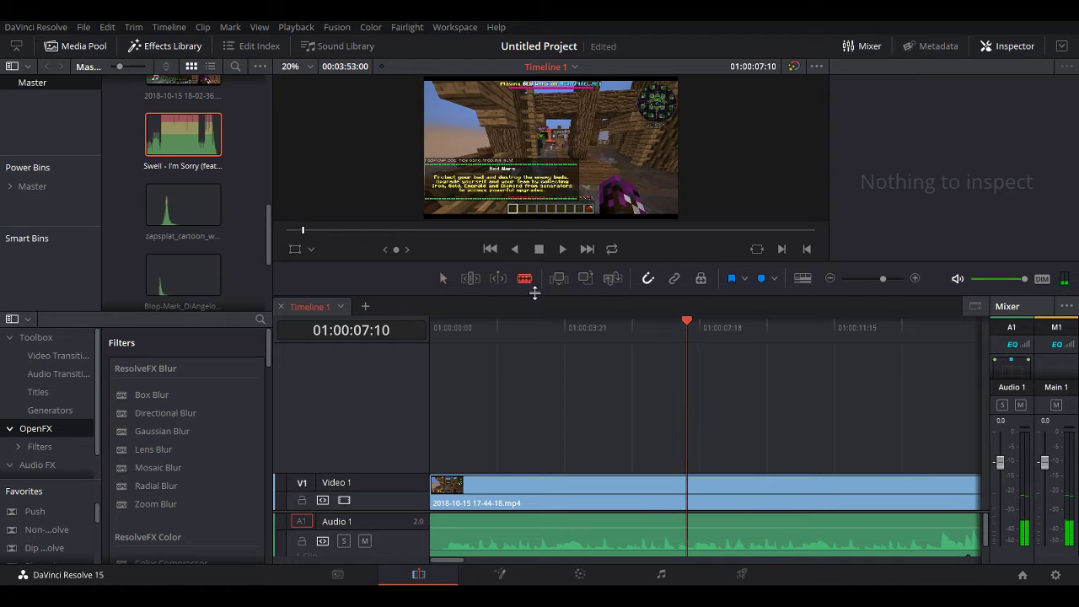
click(691, 496)
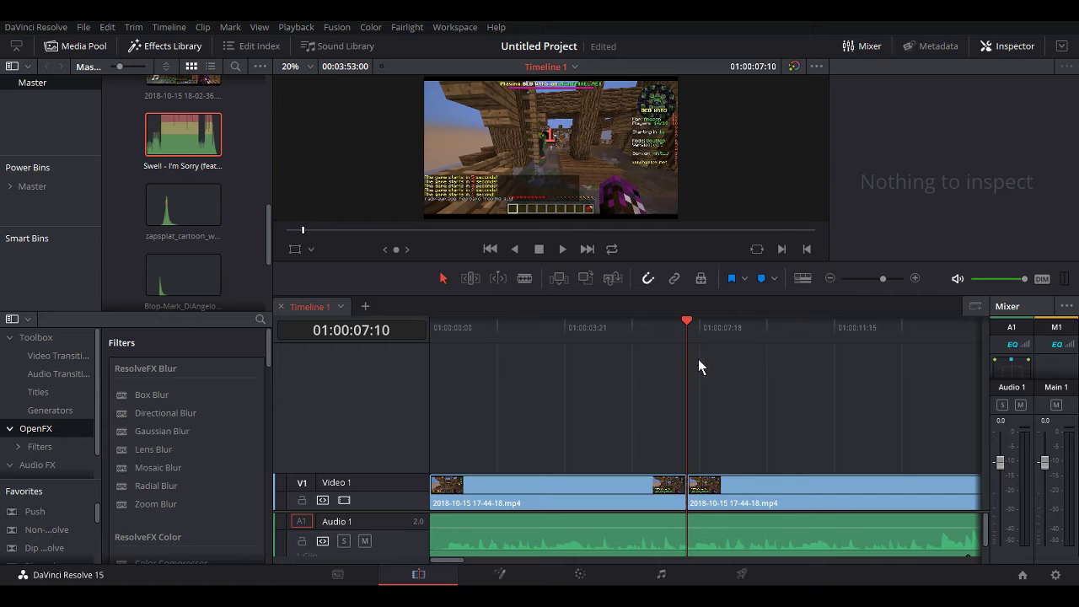
- Play the timeline from 01:00:04:21 across the new cut to check it against the music, then stop playback
click(599, 371)
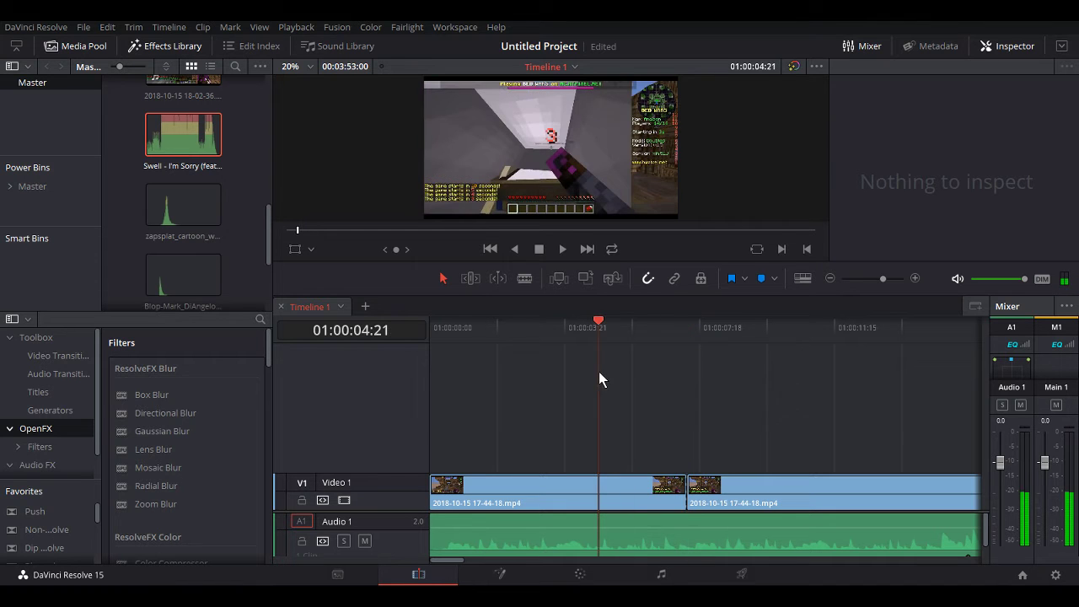
click(561, 248)
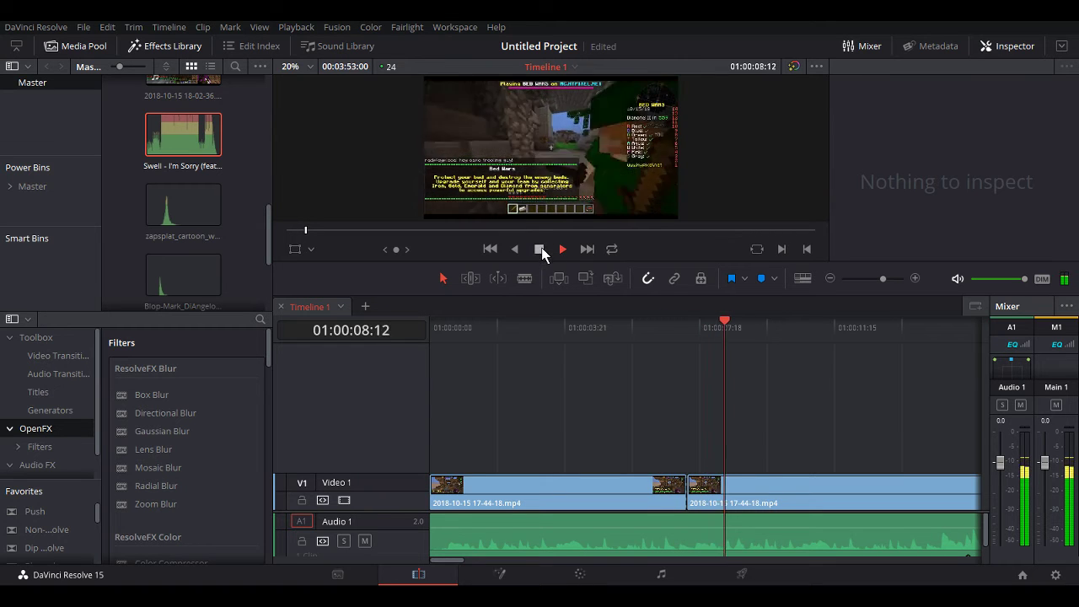
click(539, 249)
click(598, 420)
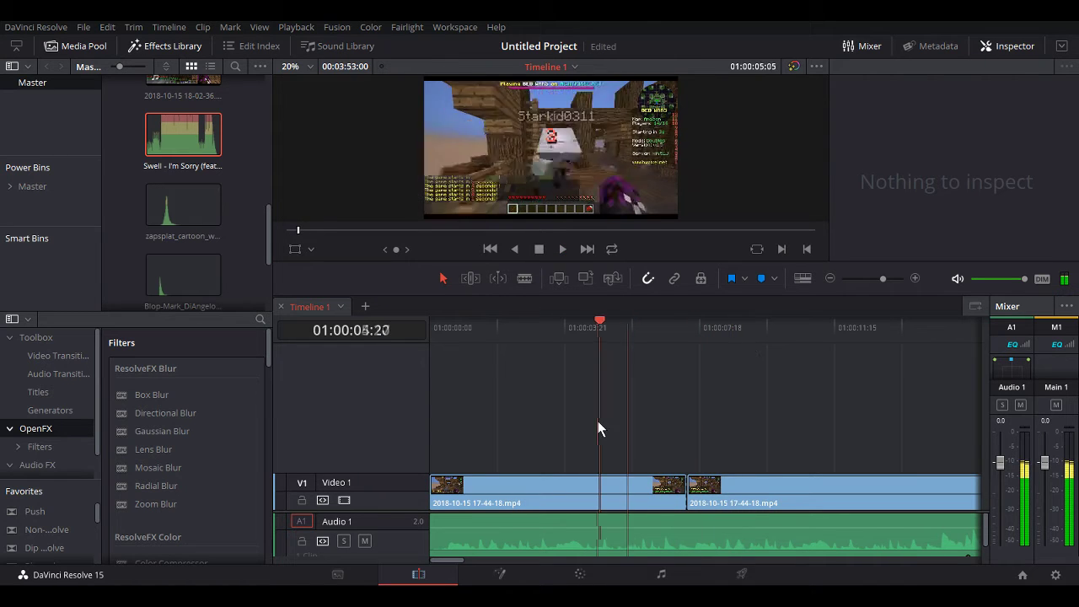
- Speed up the first gameplay clip with the following clip rippled, and move the second clip later to leave a gap of about 3 seconds
click(612, 482)
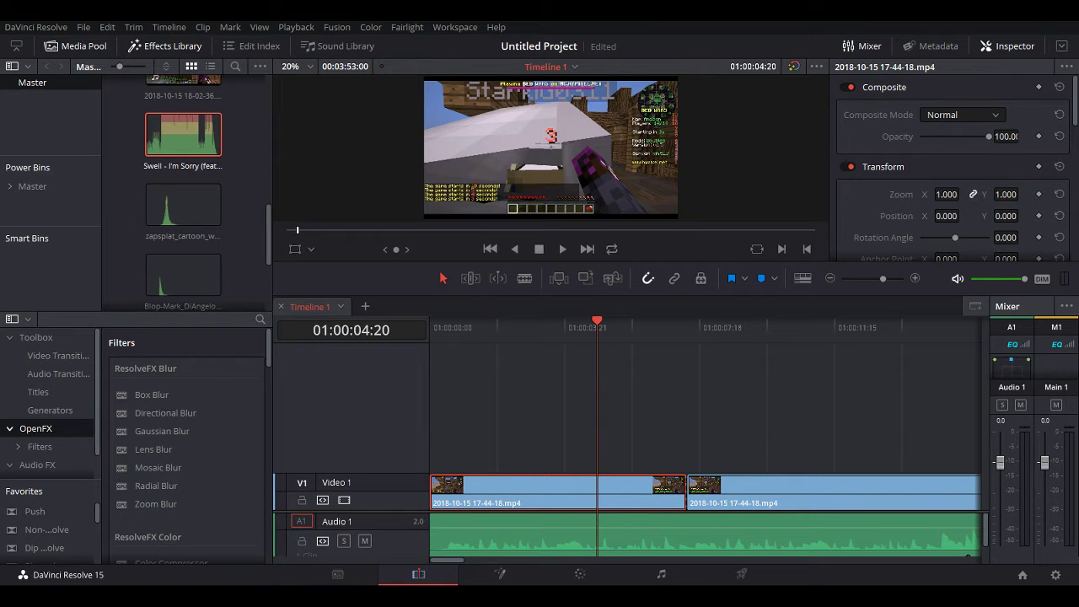
click(671, 443)
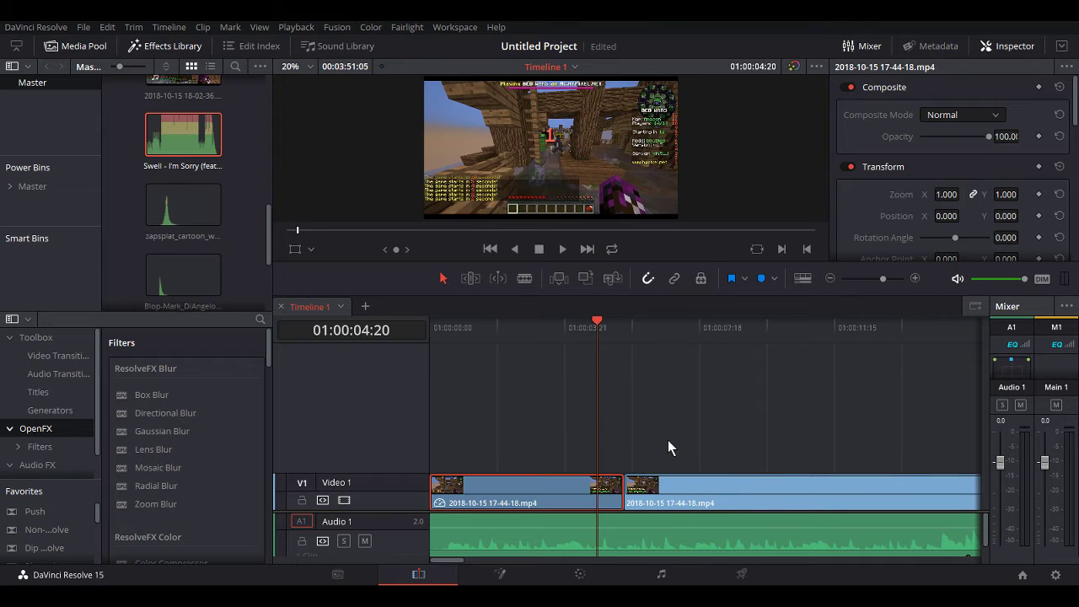
click(659, 497)
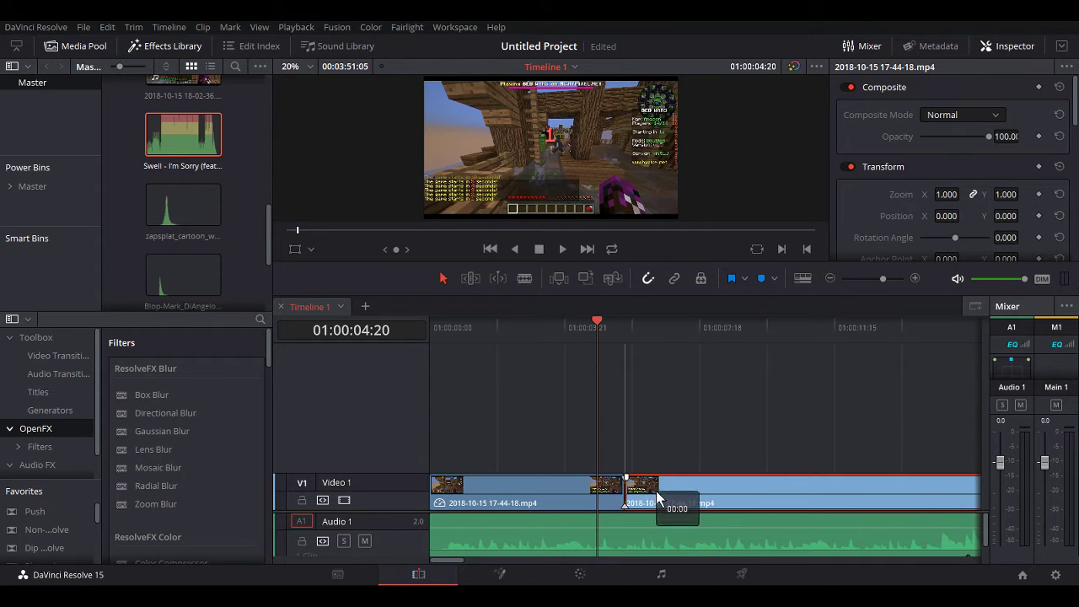
drag(659, 497, 758, 498)
click(605, 493)
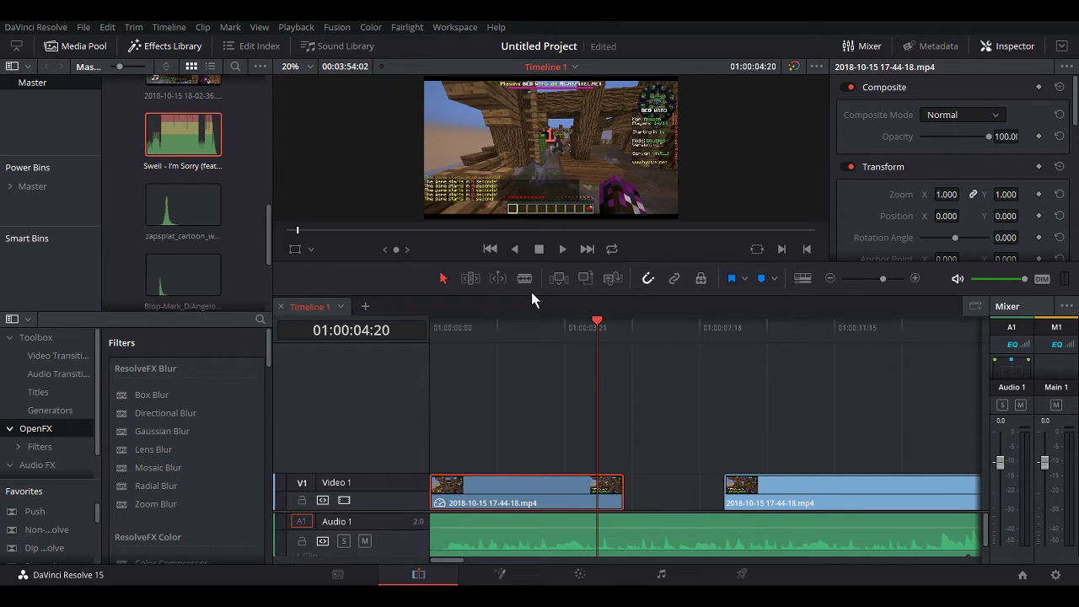
key(ctrl+z)
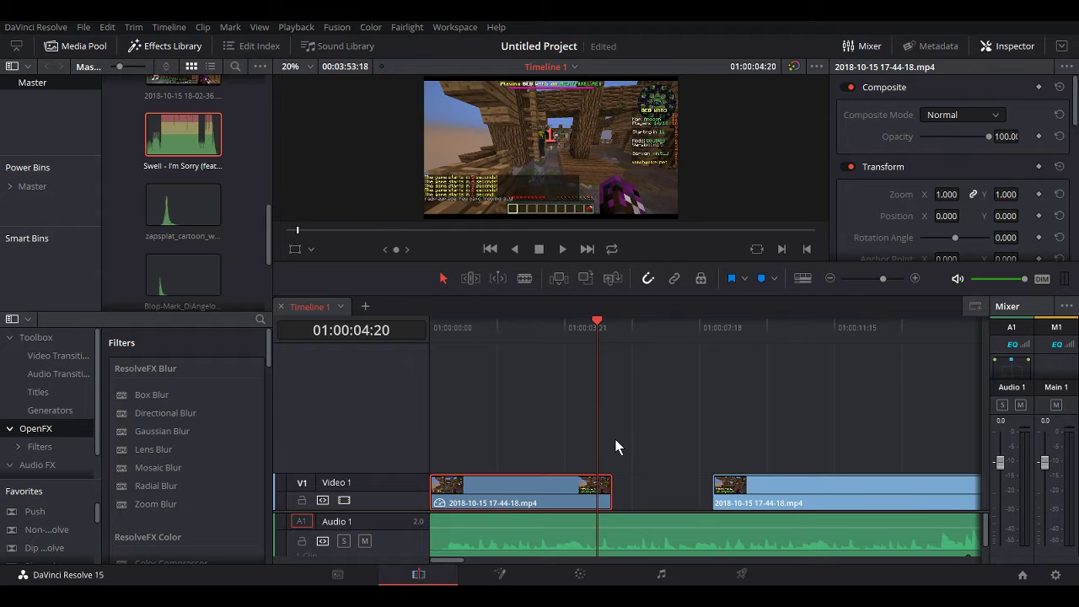
- Play the timeline from the start to review the sped-up first clip with the music, and stop playback within the gap
drag(588, 404, 418, 360)
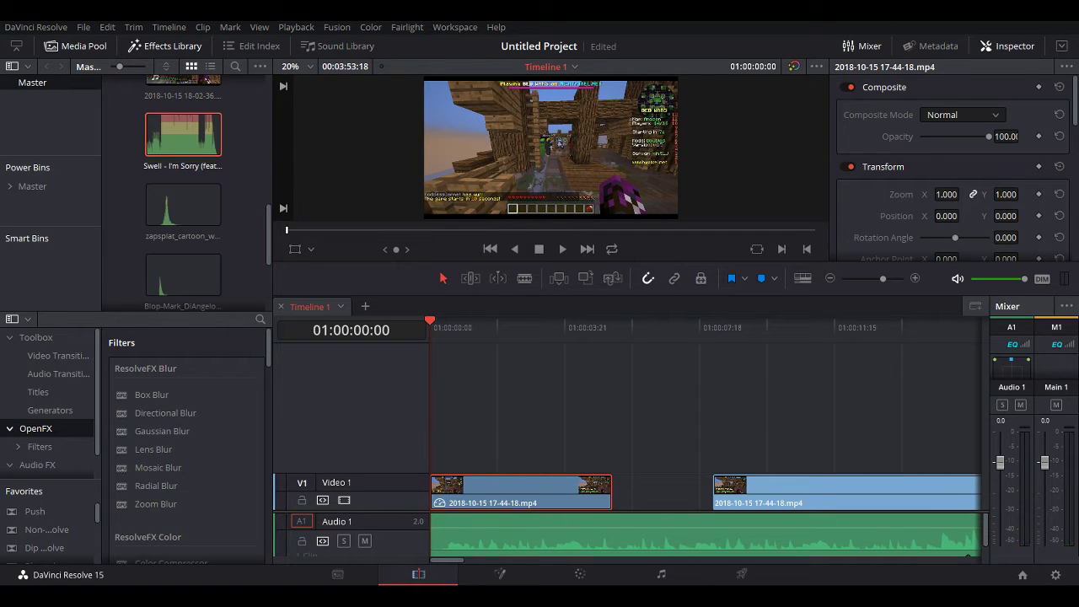
click(670, 451)
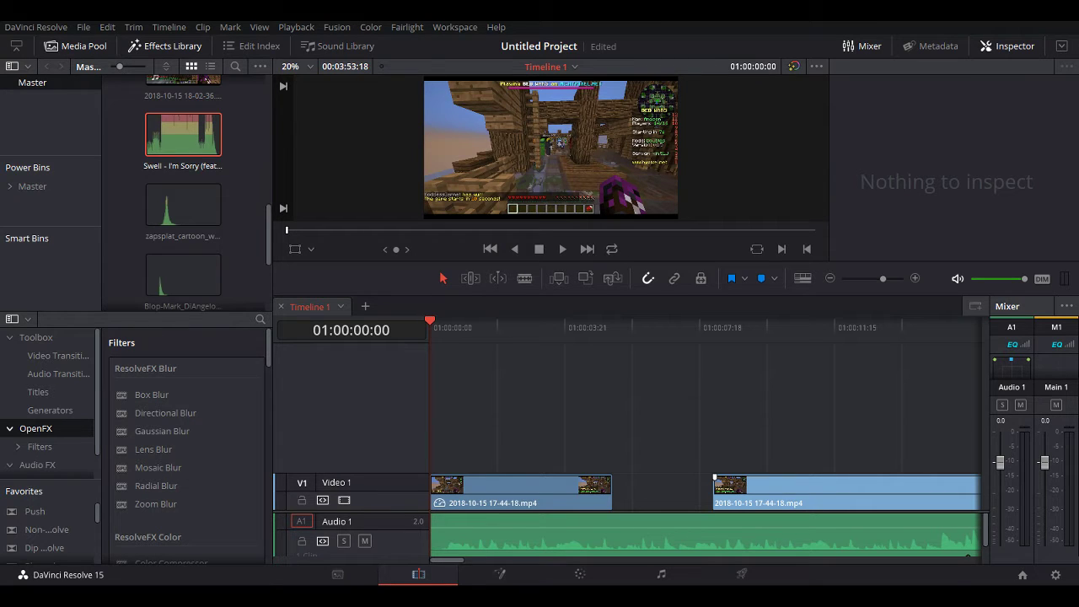
click(563, 249)
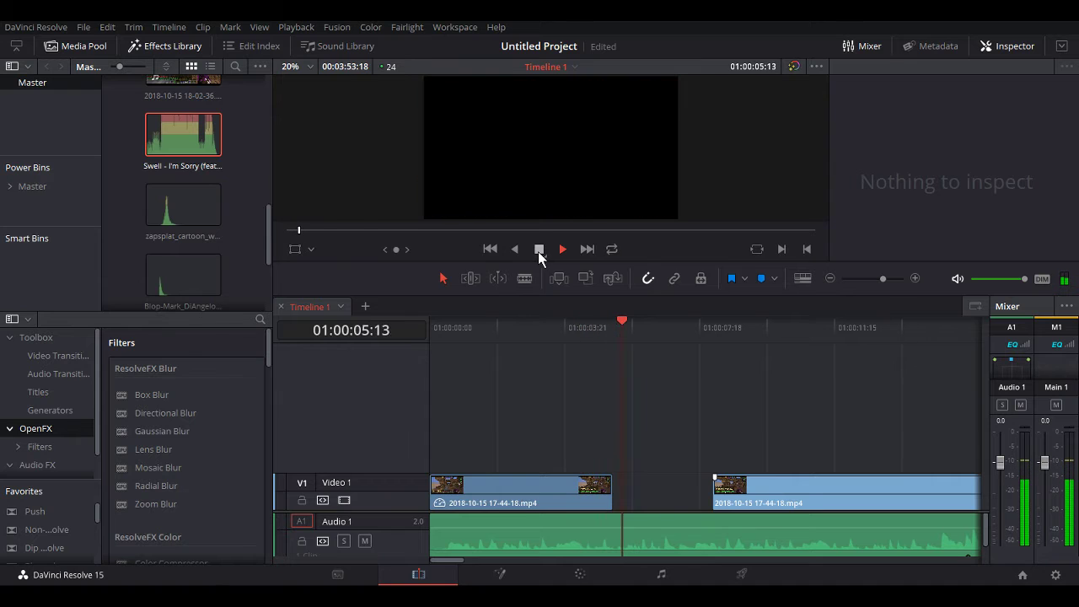
click(539, 249)
- Split the sped-up first clip on Video 1 a few frames before its end
click(524, 278)
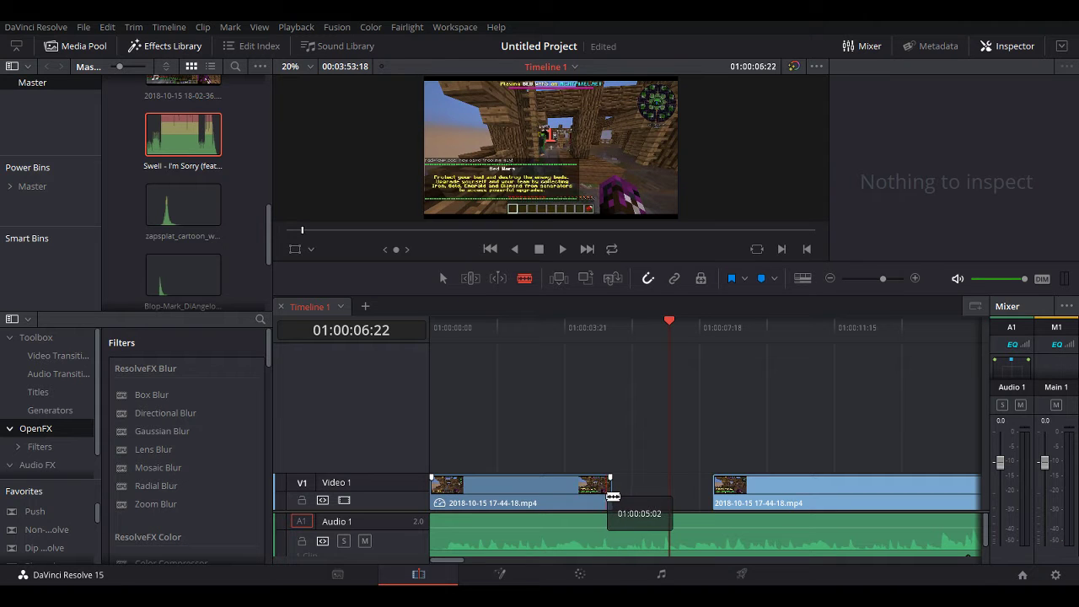
click(607, 495)
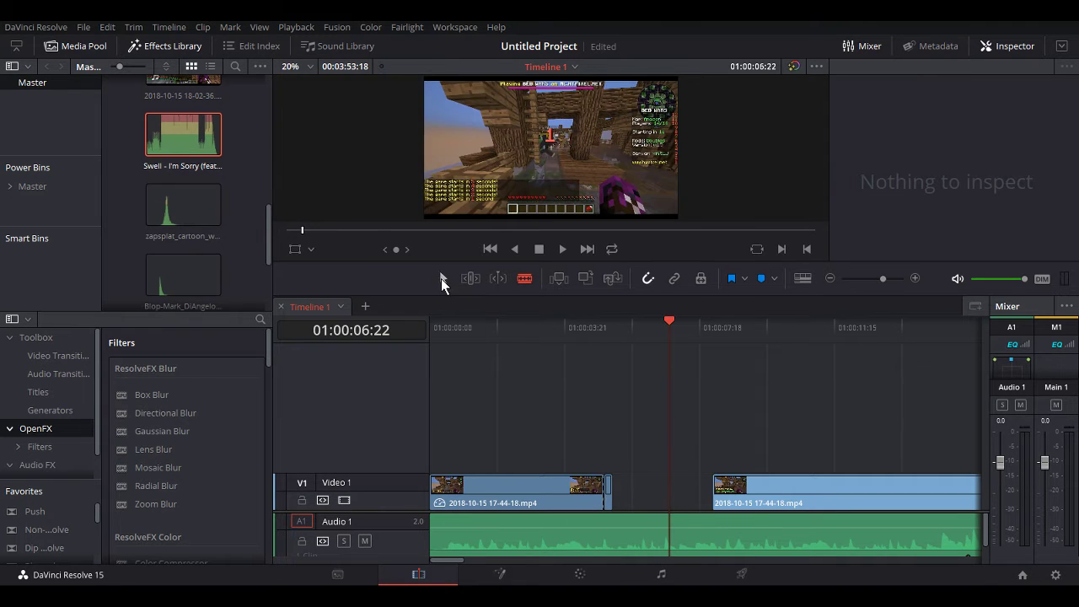
- Move the short split-off piece against the second gameplay clip, and play the timeline from the start into the gap
drag(610, 498, 703, 497)
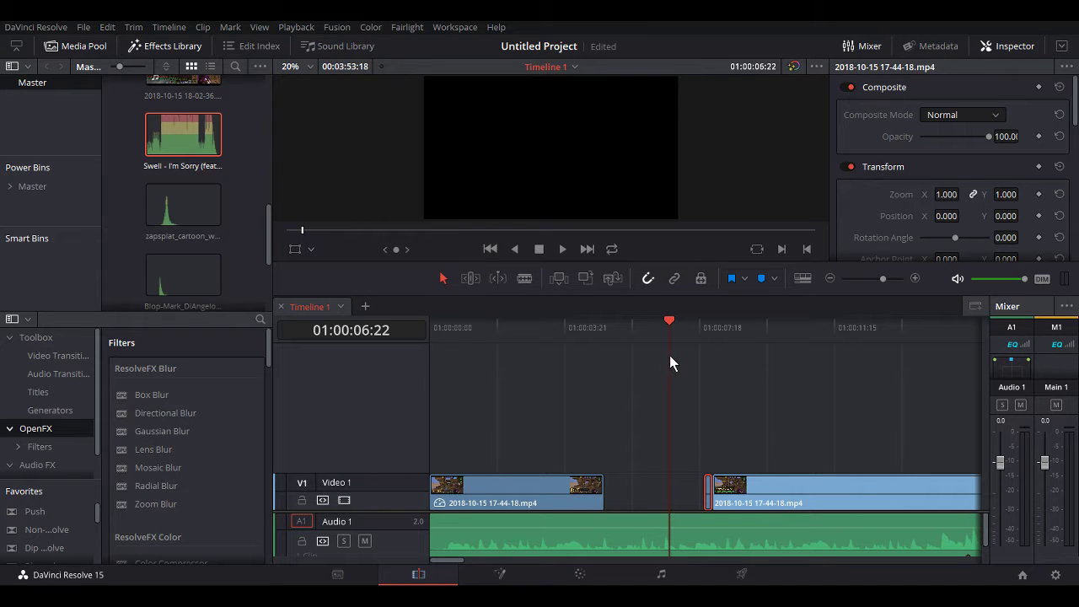
drag(670, 355, 378, 372)
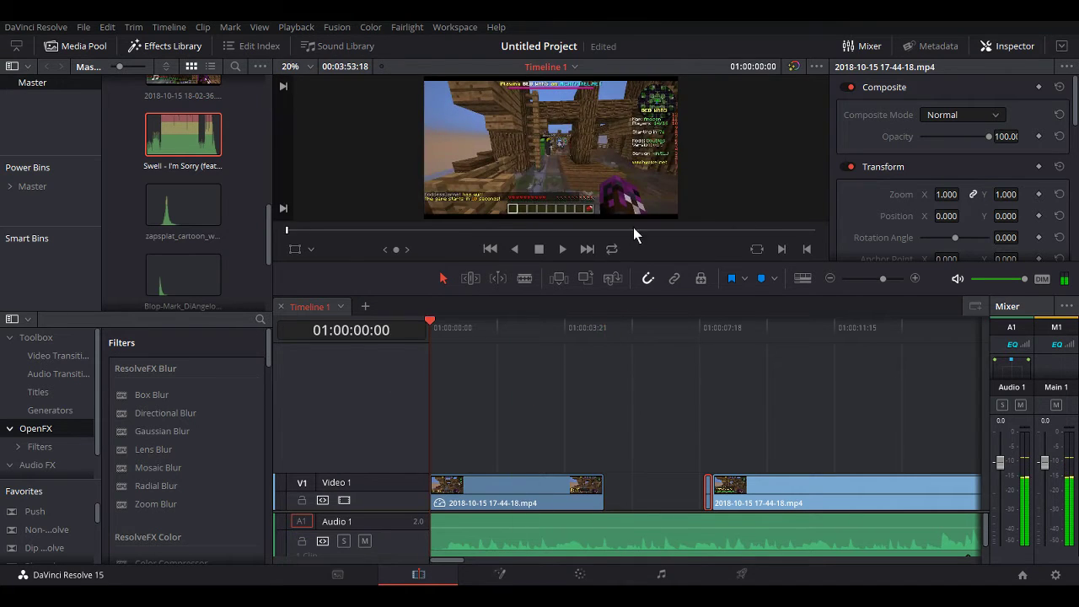
click(563, 249)
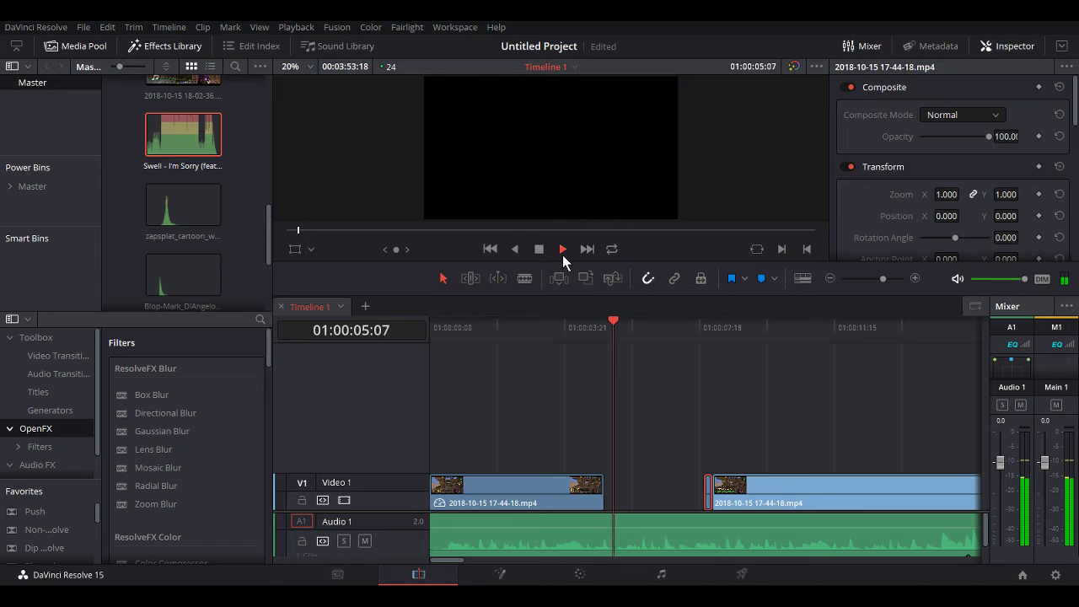
key(space)
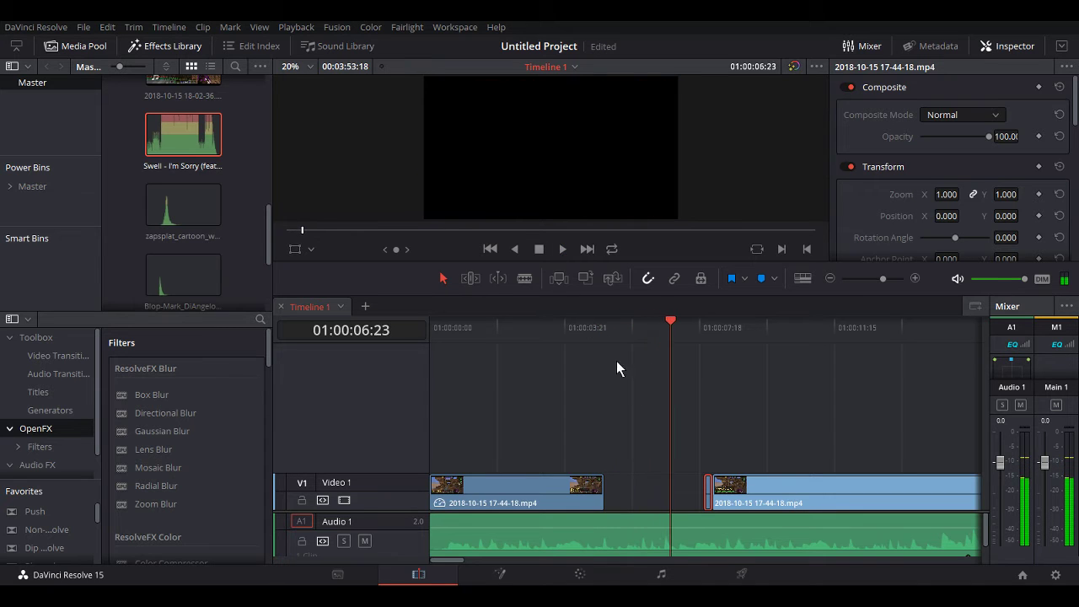
- Set the volume of the Swell - I'm Sorry music clip on Audio 1 to 1.00, trying 12 first
scroll(595, 530, down, 1)
drag(603, 516, 608, 530)
scroll(611, 529, up, 1)
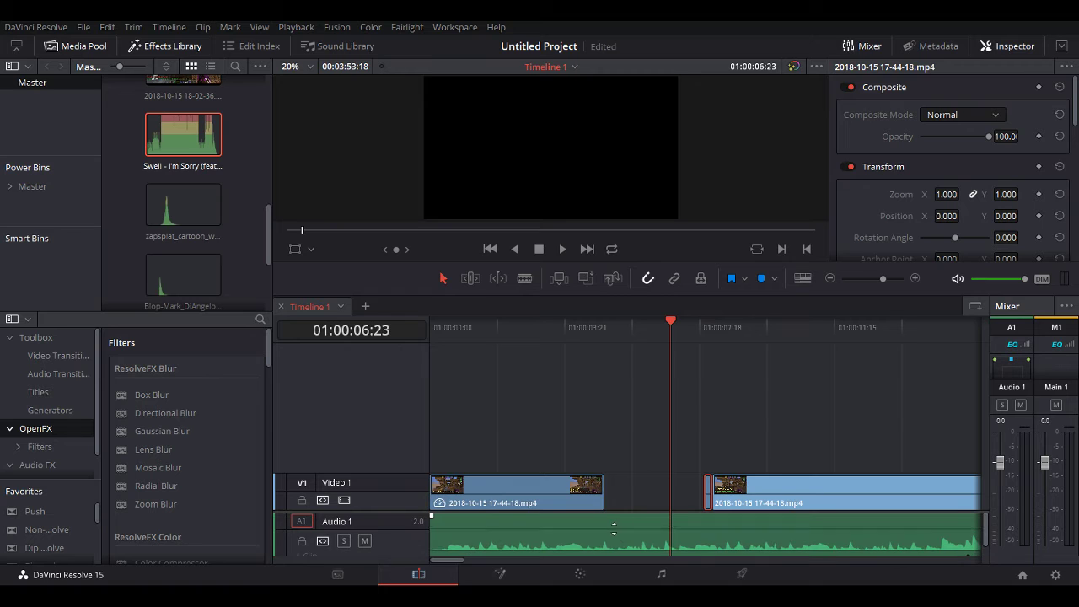
click(614, 528)
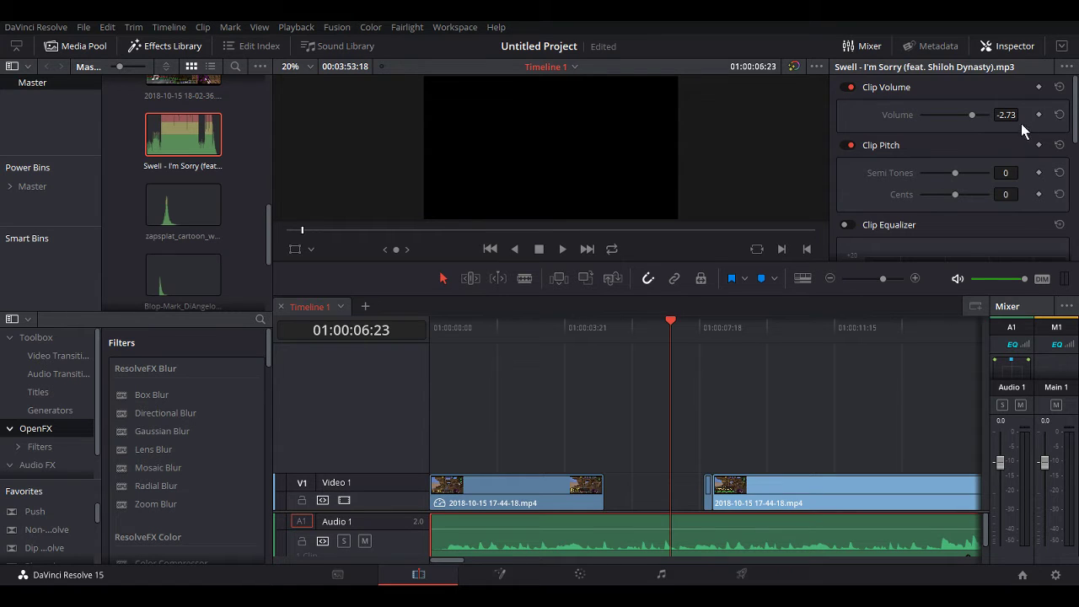
click(1008, 114)
text(12)
key(Return)
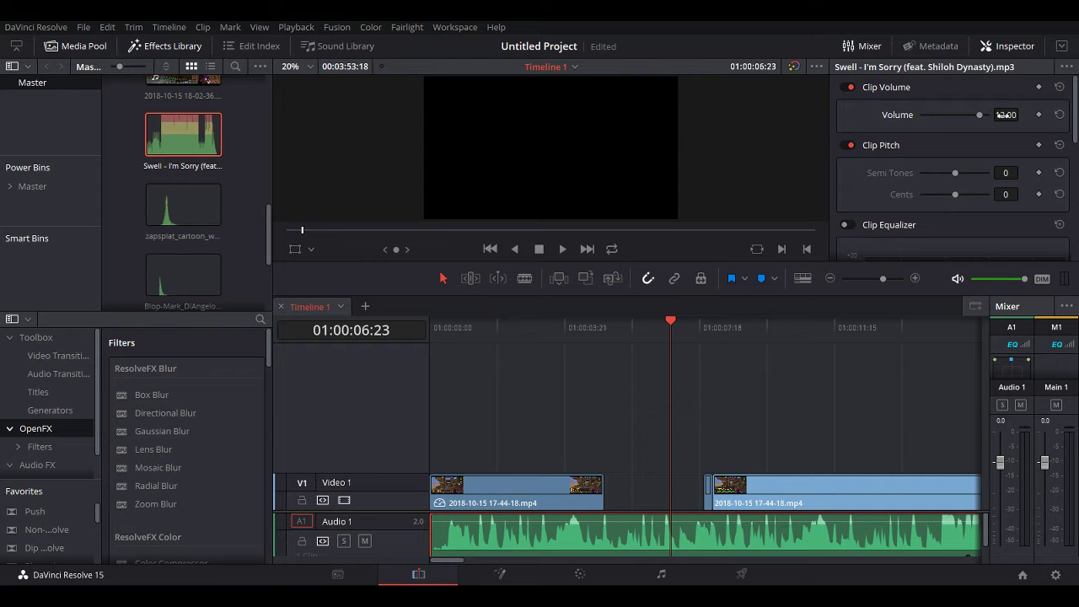
double_click(1006, 114)
text(1)
key(Return)
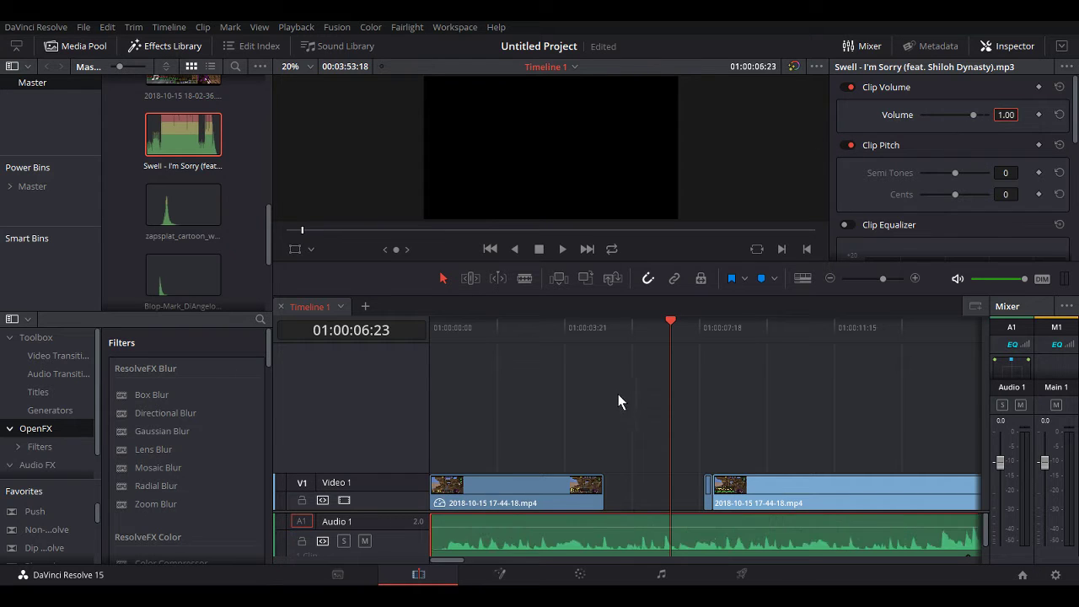
click(606, 459)
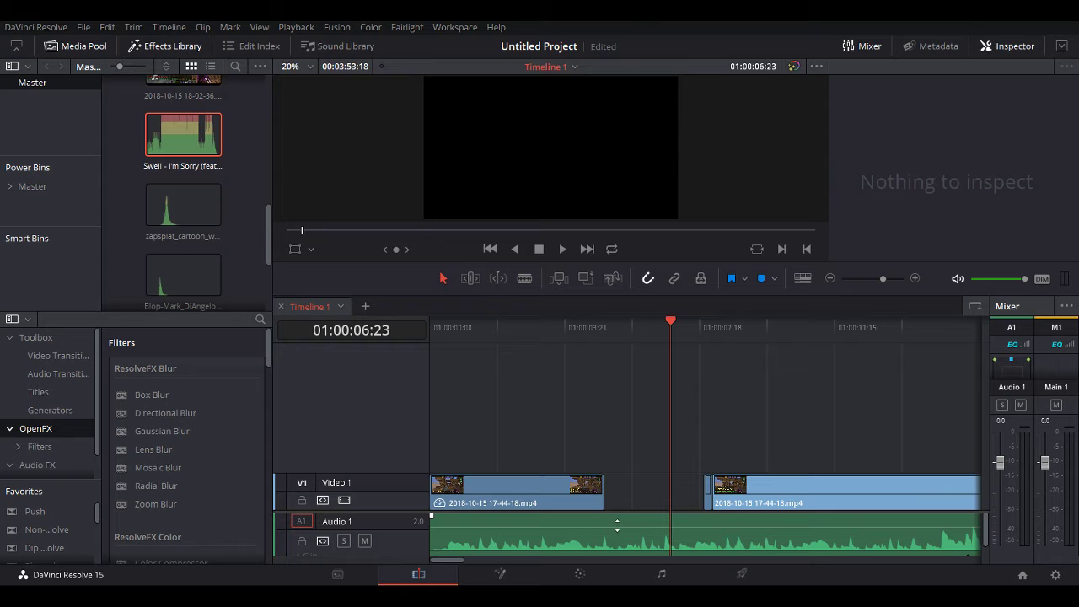
- Examine the music clip's volume, pitch and equalizer band settings
click(627, 534)
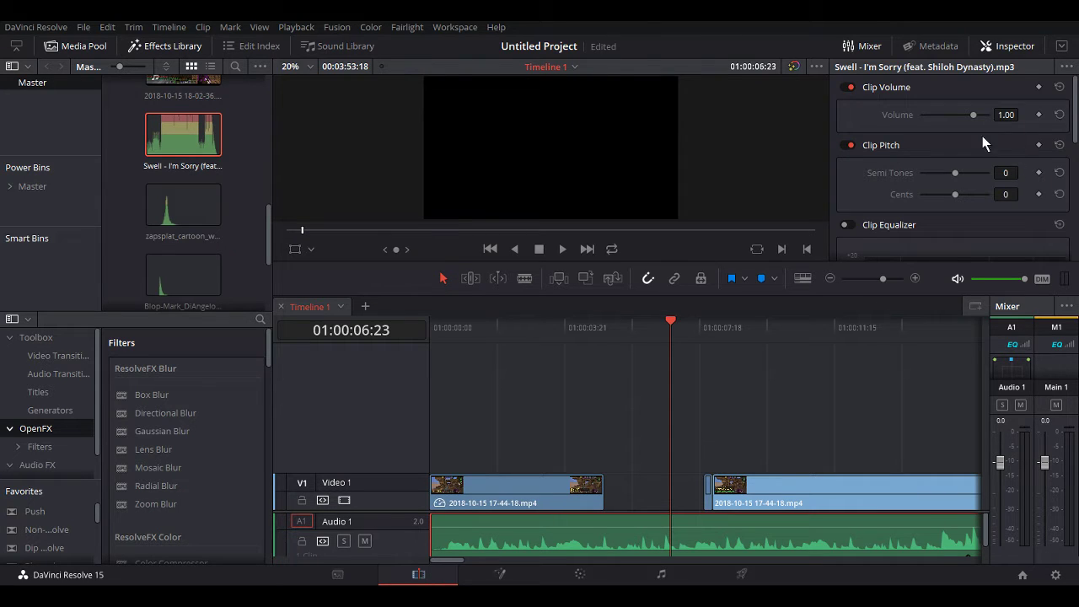
scroll(966, 169, down, 4)
scroll(926, 187, up, 2)
scroll(929, 178, down, 2)
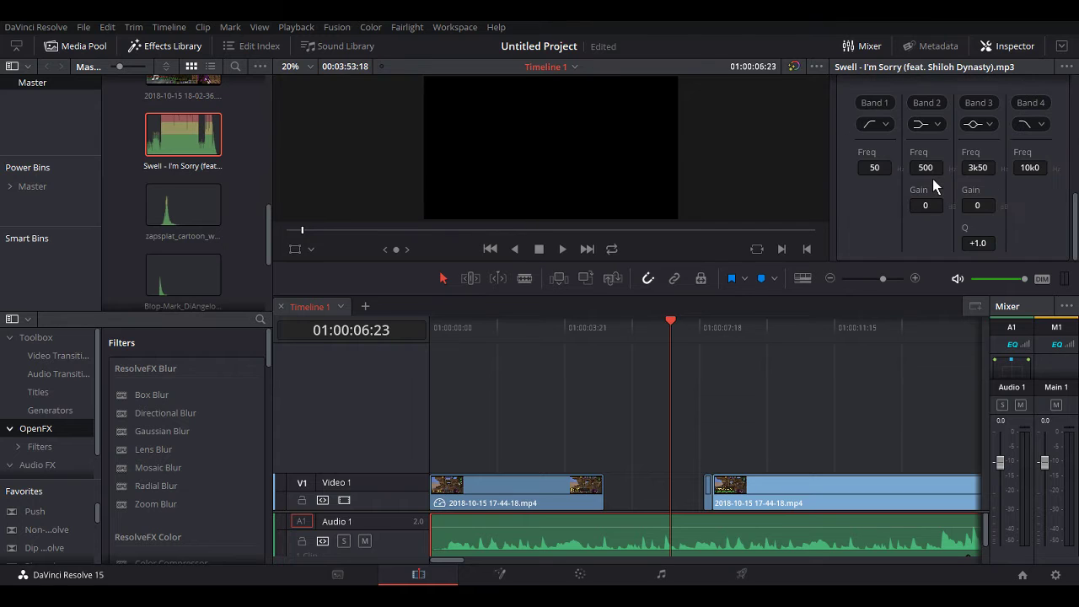
scroll(935, 176, up, 4)
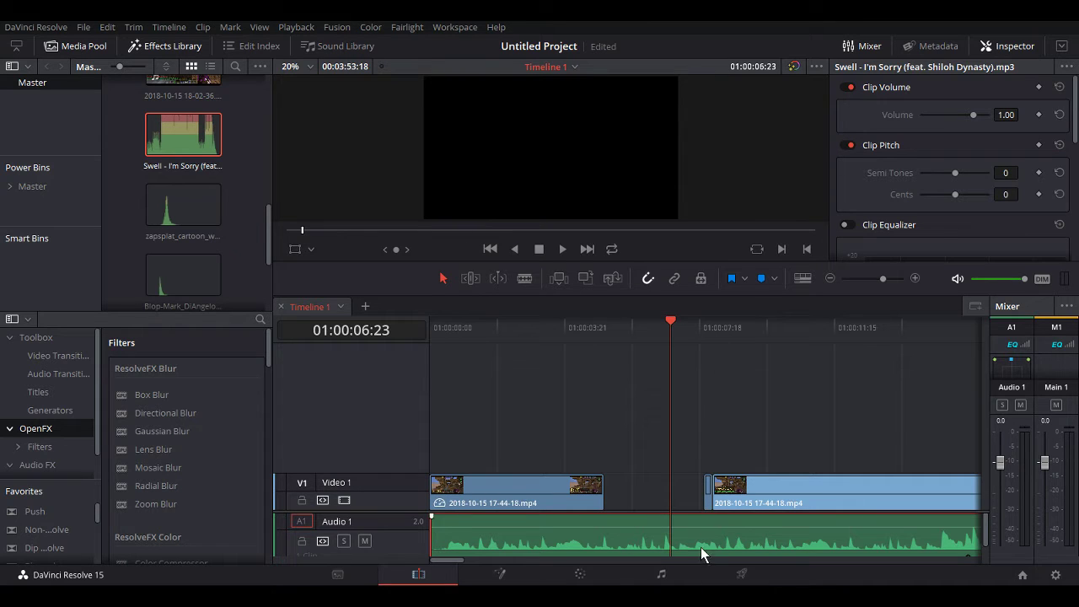
- Move the music clip down to a new Audio 2 track and place the zapsplat_cartoon sound on Audio 1 at the first gameplay clip's end
drag(706, 550, 703, 558)
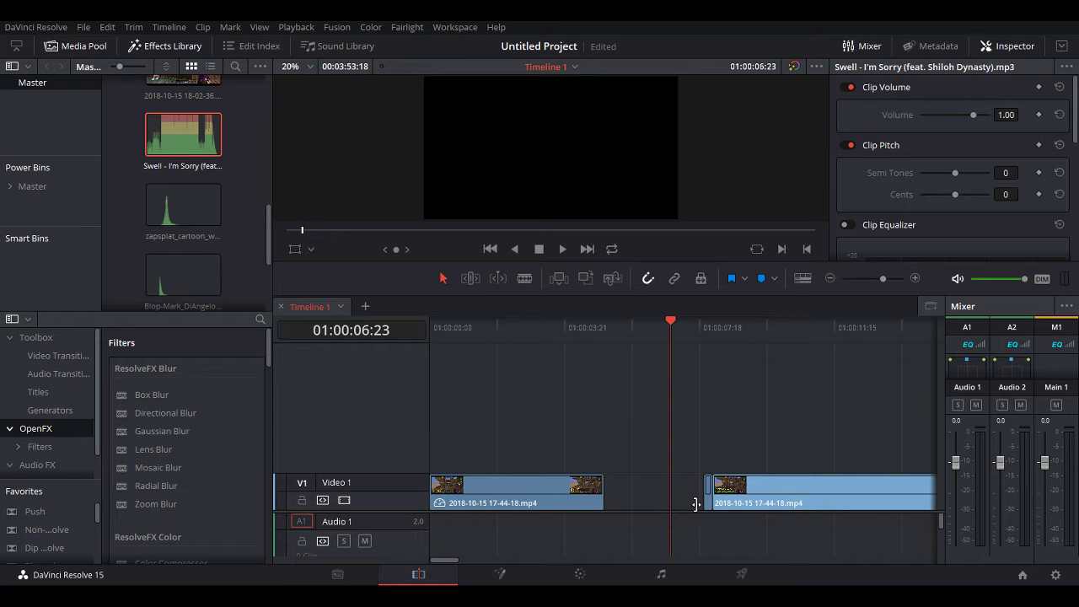
click(778, 540)
scroll(779, 540, down, 2)
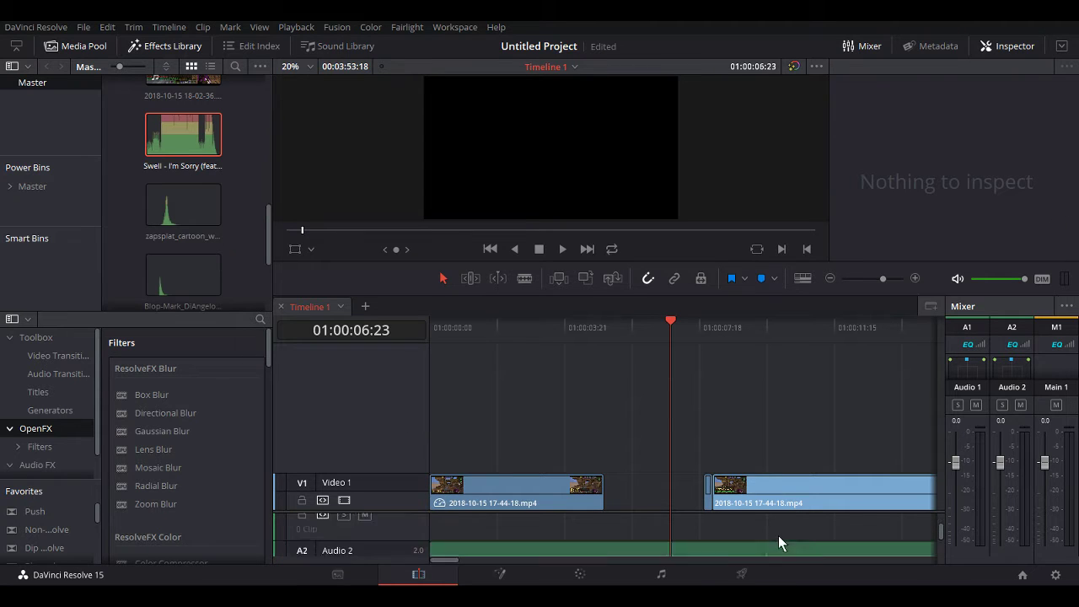
click(181, 212)
drag(483, 453, 616, 515)
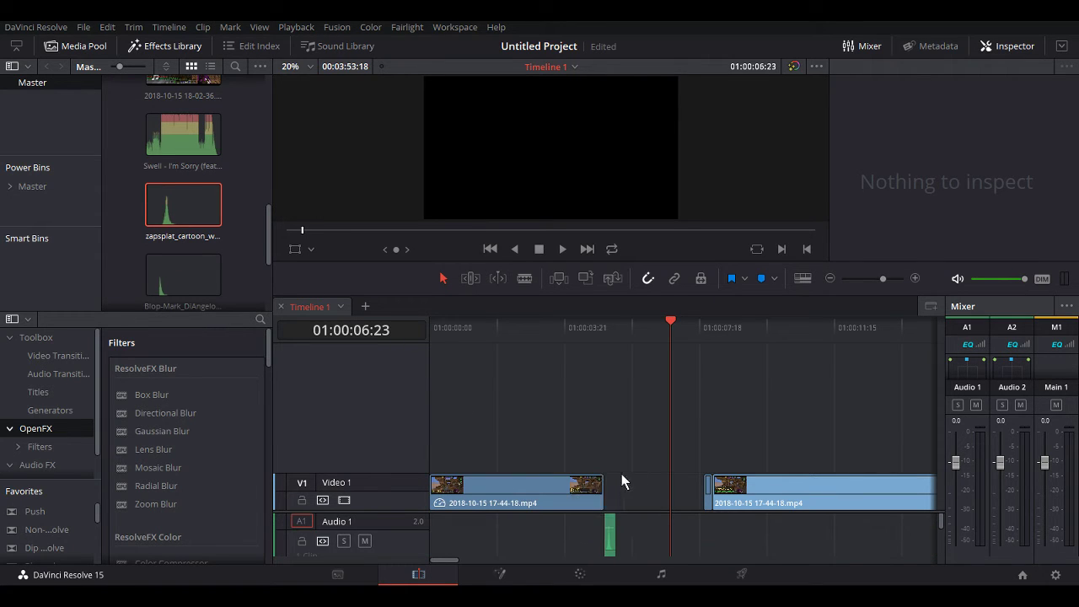
- Delete the short split-off piece and bring the second gameplay clip directly against the end of the first
click(554, 489)
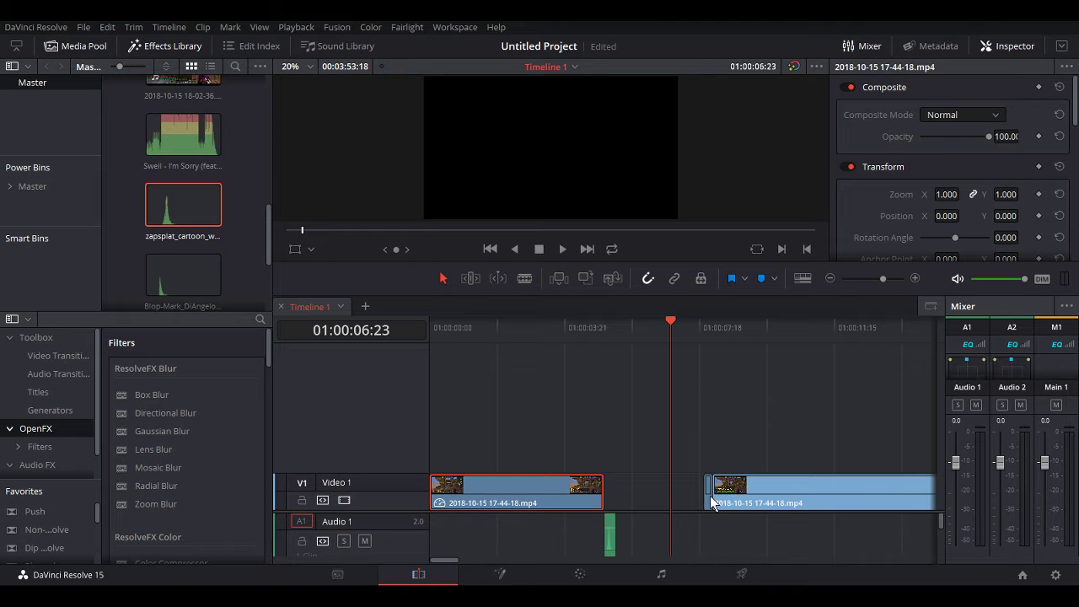
drag(710, 500, 611, 504)
drag(716, 499, 638, 504)
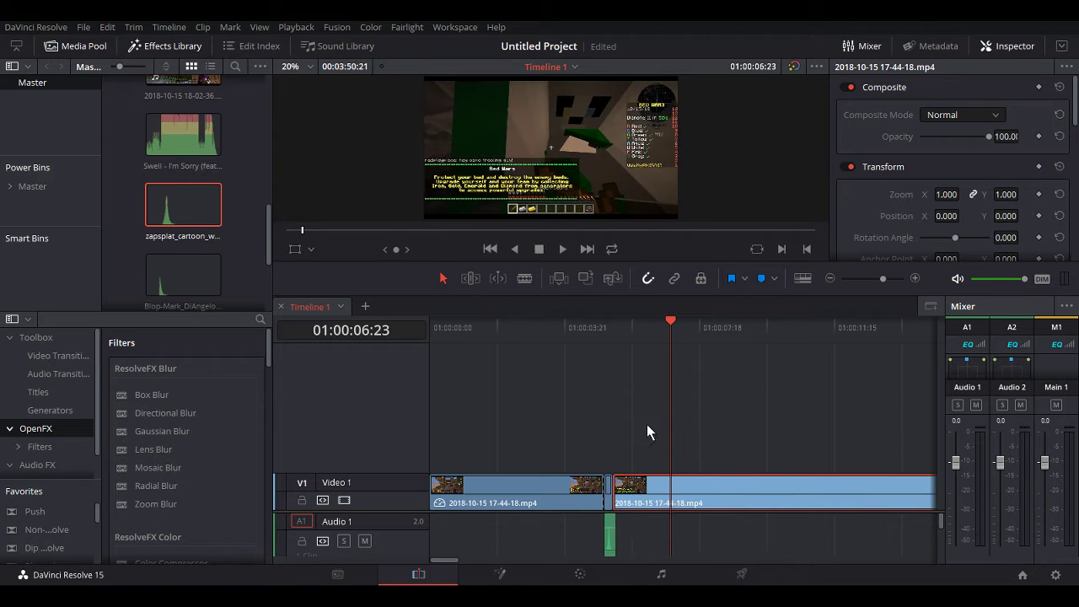
click(607, 495)
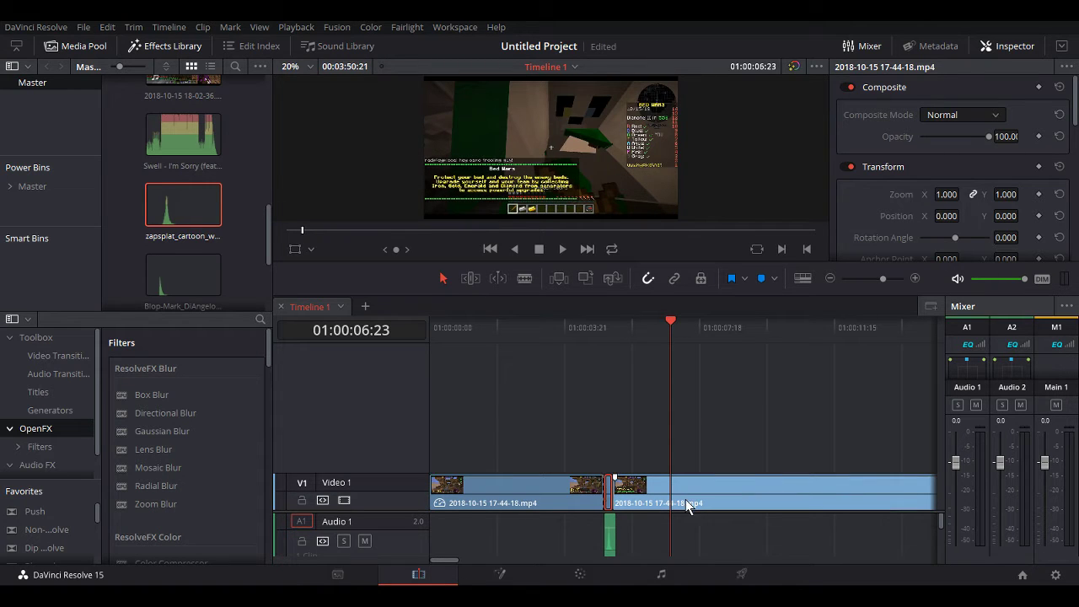
key(Delete)
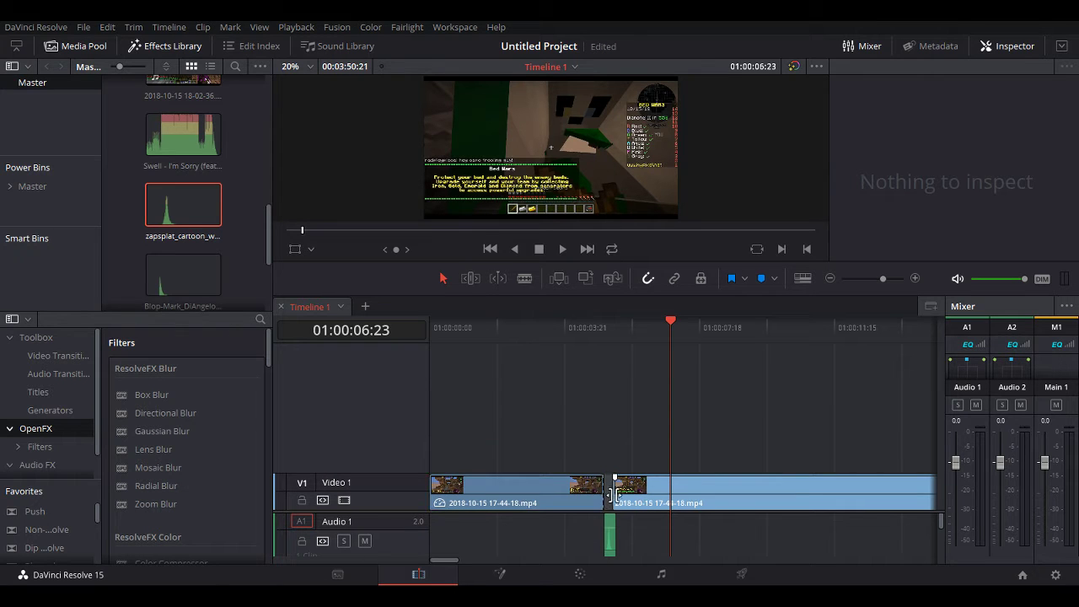
drag(613, 495, 609, 496)
- Play the timeline across the cut between the gameplay clips to check it with the sound effect, and stop
drag(662, 409, 572, 312)
click(564, 249)
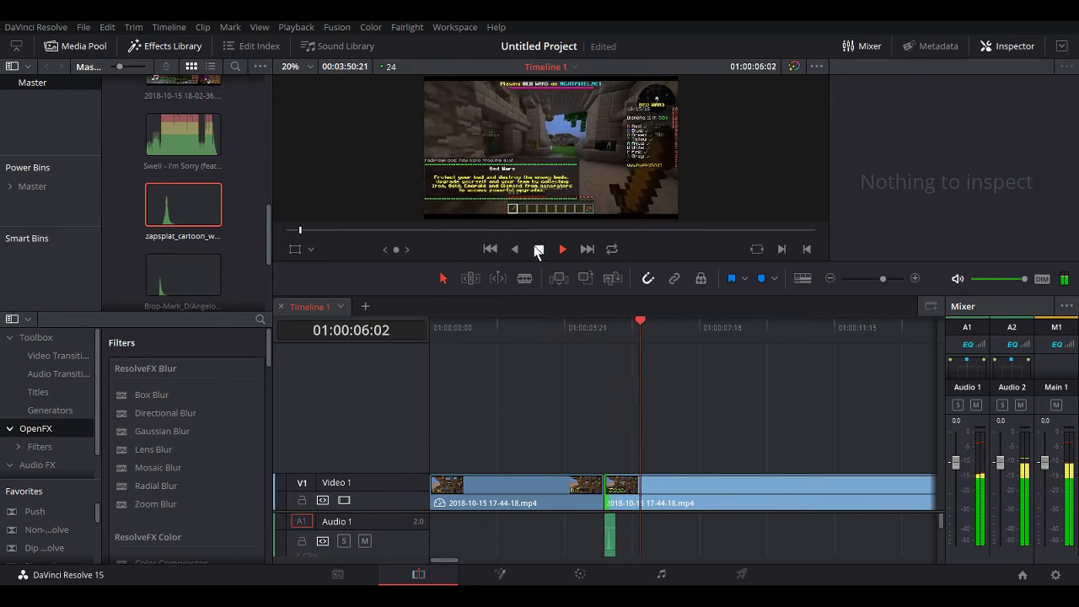
click(561, 250)
- Roll the cut between the two gameplay clips later to the end of the sound effect, and play across it
mouse_move(611, 503)
mouse_down()
mouse_move(635, 503)
mouse_move(604, 490)
mouse_move(615, 490)
mouse_up()
click(608, 464)
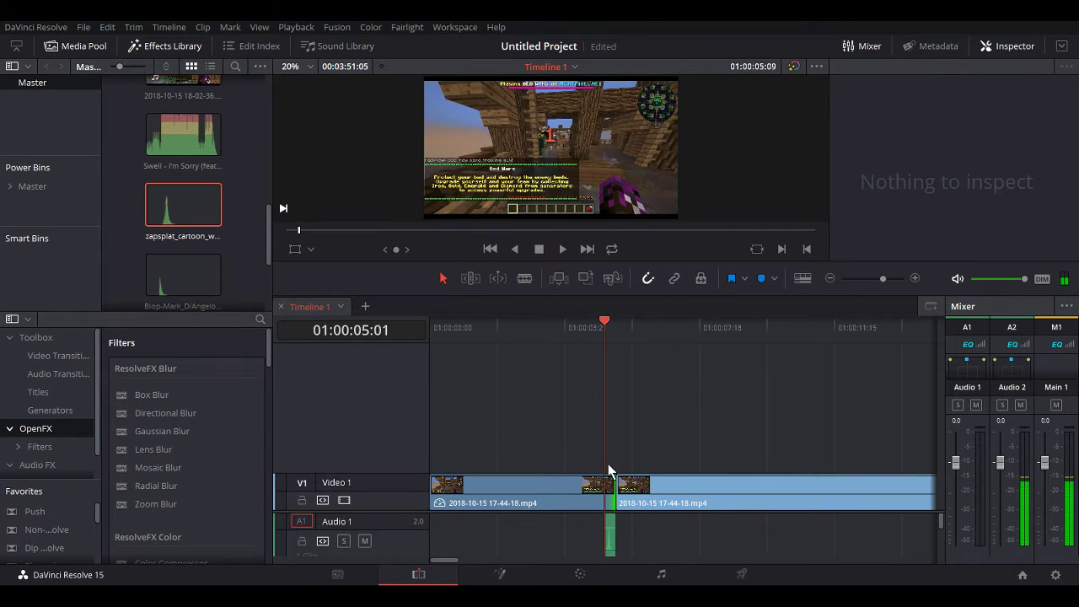
click(591, 460)
click(560, 247)
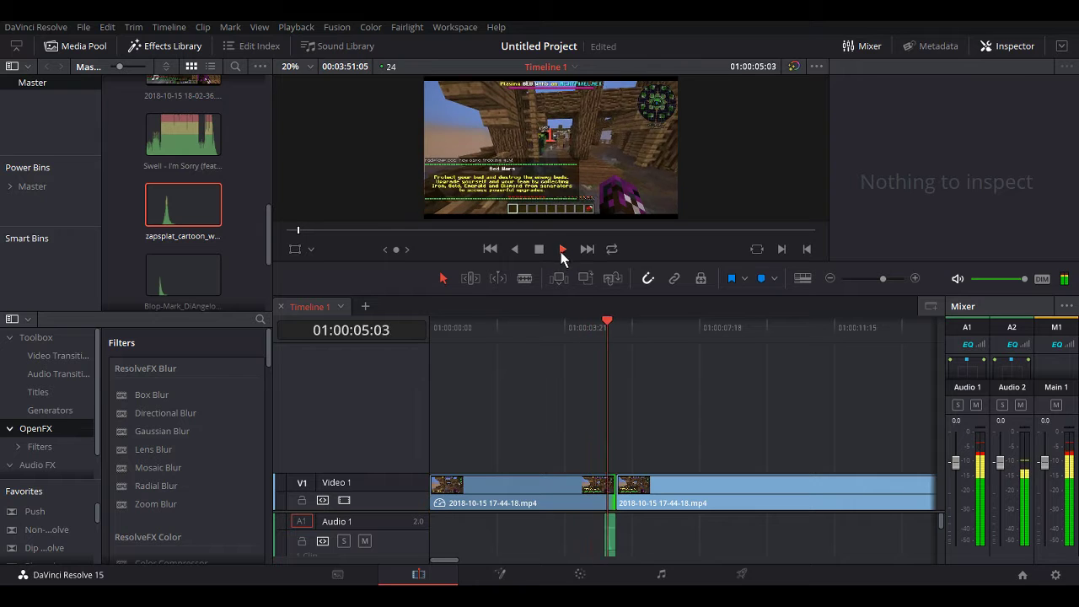
click(540, 252)
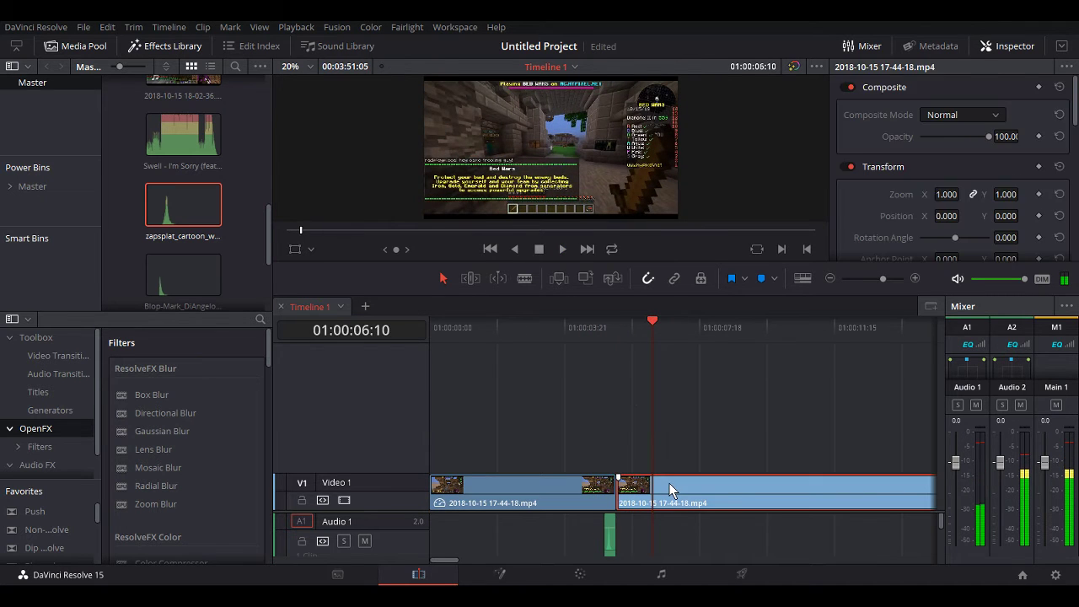
- Move the second gameplay clip later to leave a gap of about 2 seconds, and set the playhead to 01:00:04:06
double_click(670, 483)
drag(668, 503, 712, 503)
drag(648, 436, 574, 418)
- Play the second gameplay clip in the source viewer, and stop its playback
click(487, 248)
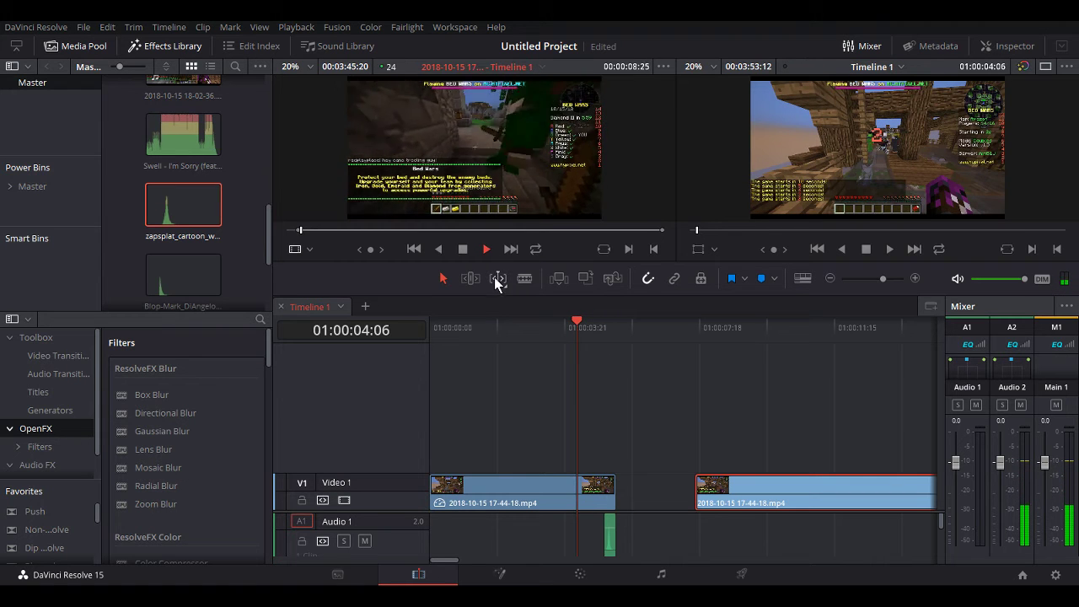
click(562, 402)
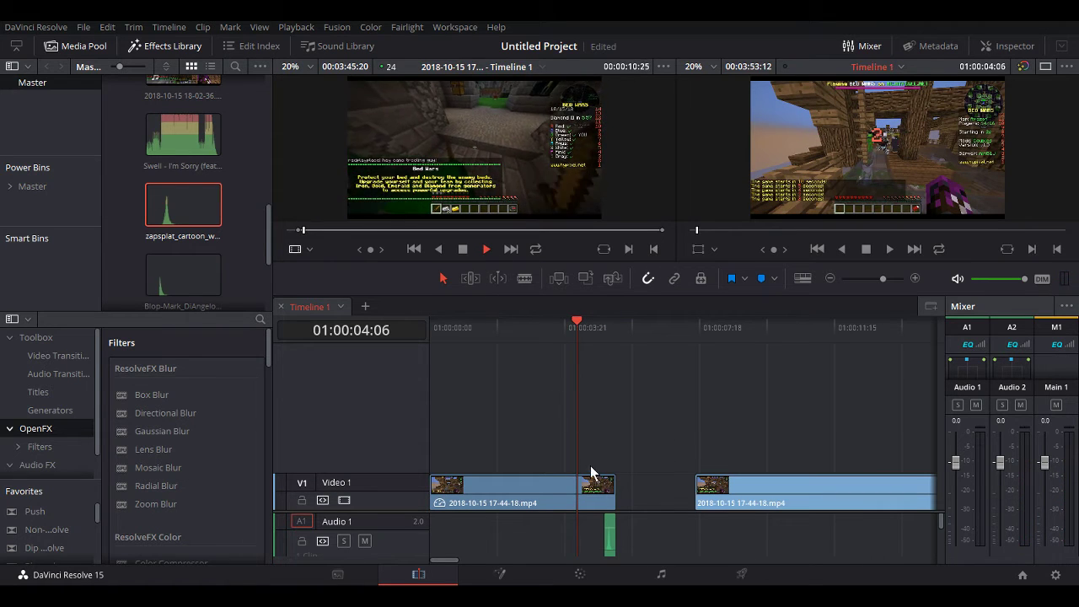
click(545, 491)
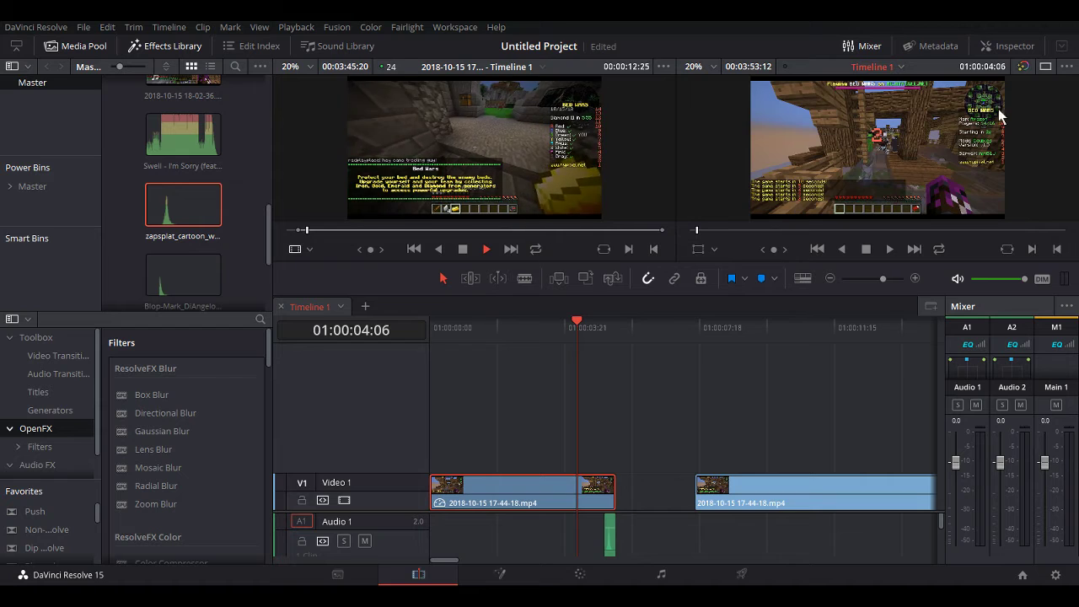
key(space)
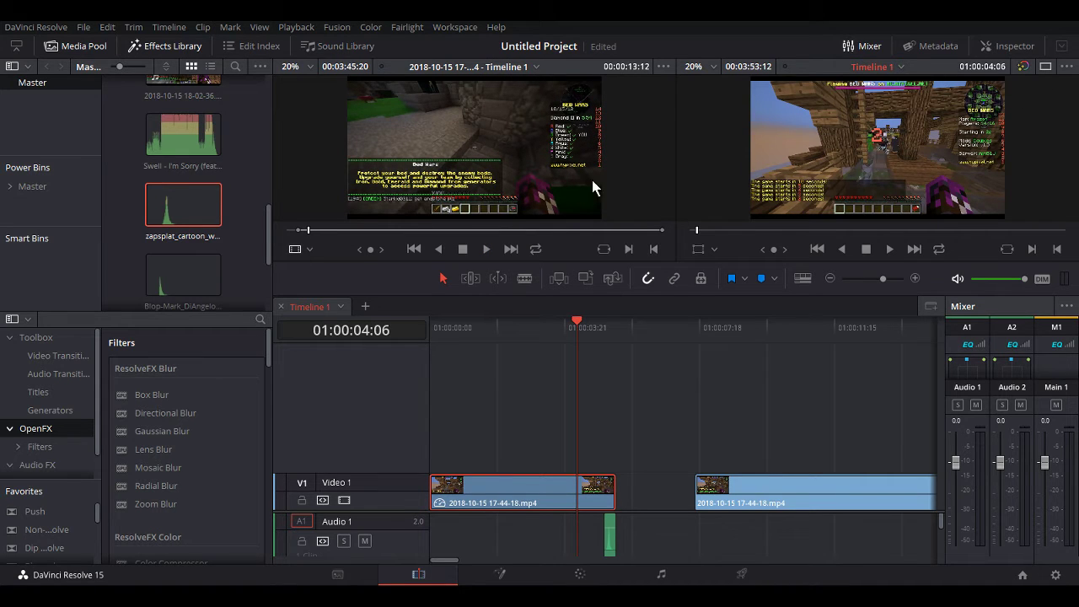
- Switch to the single timeline viewer, play from 01:00:04:06 past the sound effect, and stop within the gap
click(1045, 67)
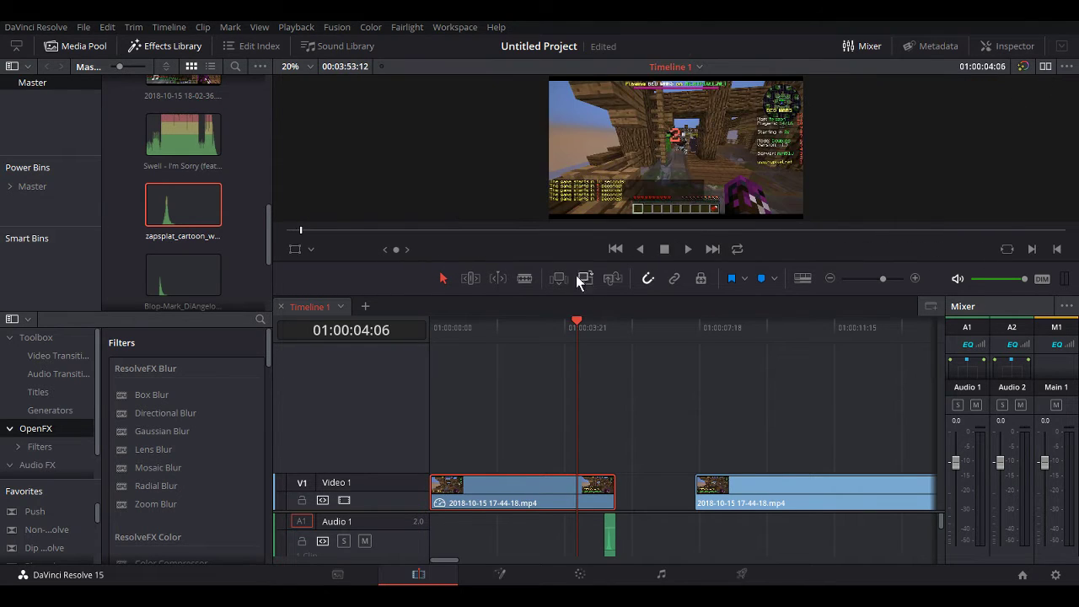
click(689, 250)
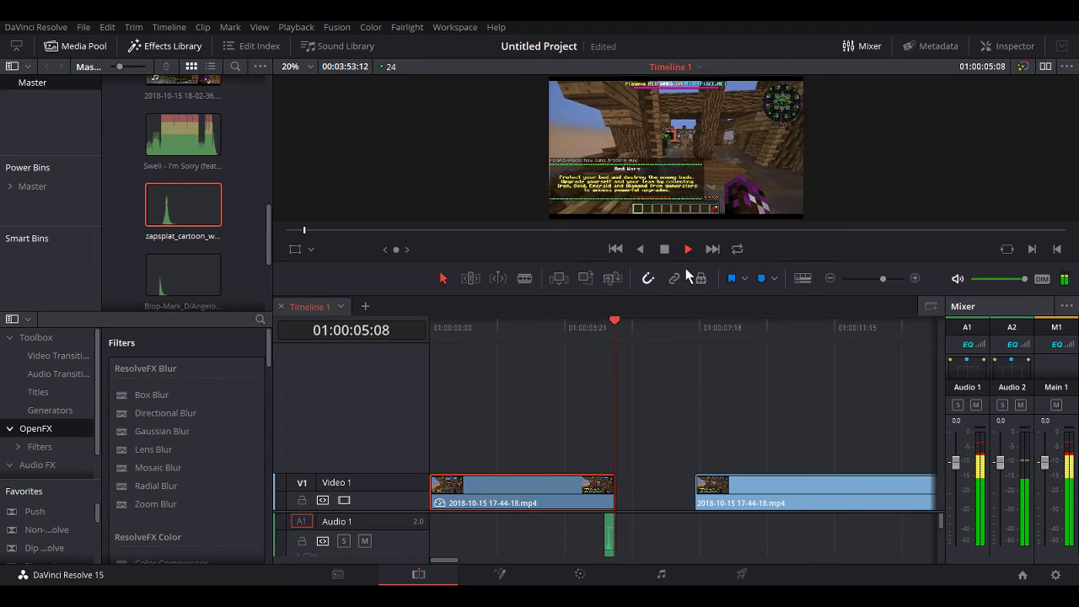
click(665, 250)
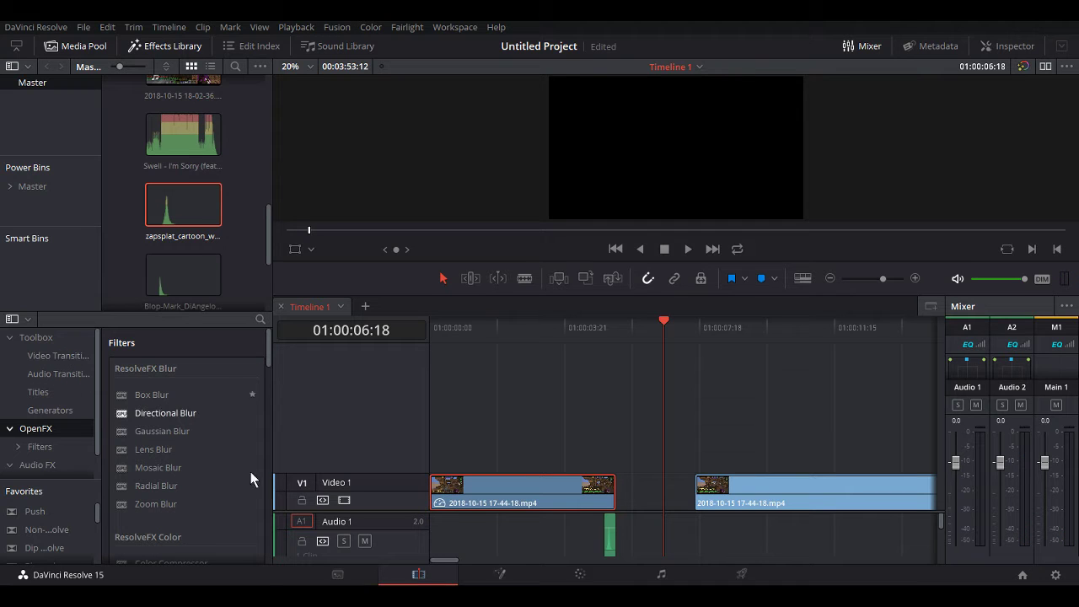
- Add a Push video transition to the end of the first gameplay clip on Video 1
click(35, 361)
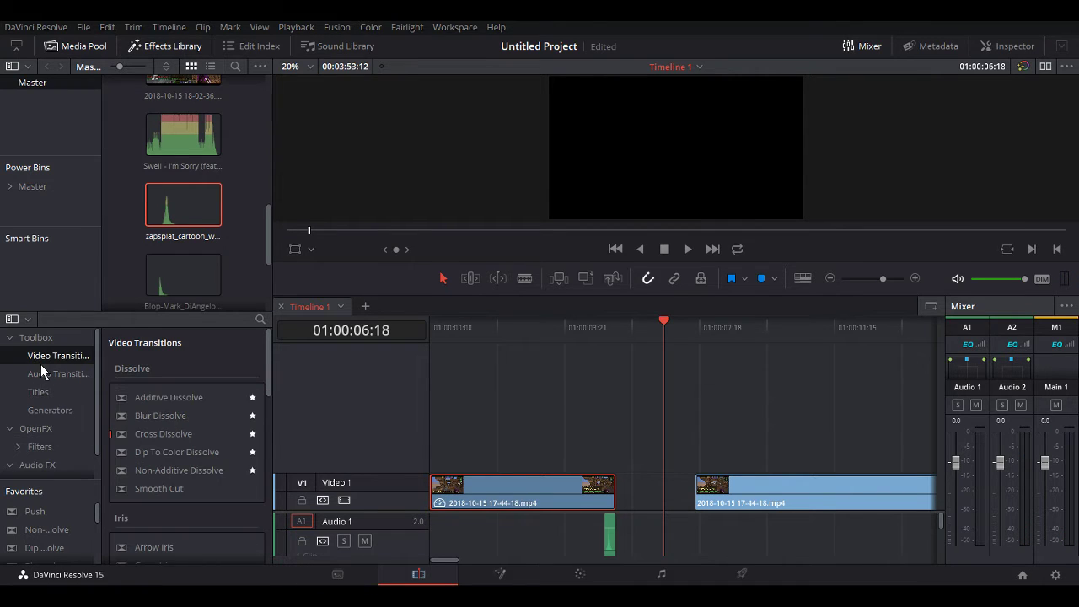
scroll(165, 443, down, 4)
scroll(162, 437, down, 5)
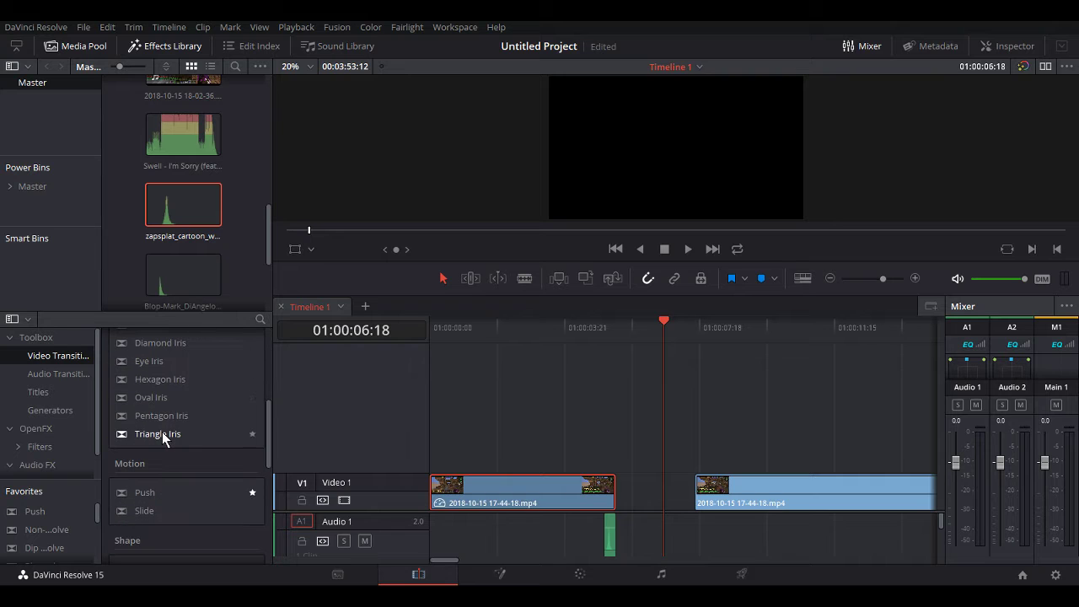
drag(161, 390, 606, 496)
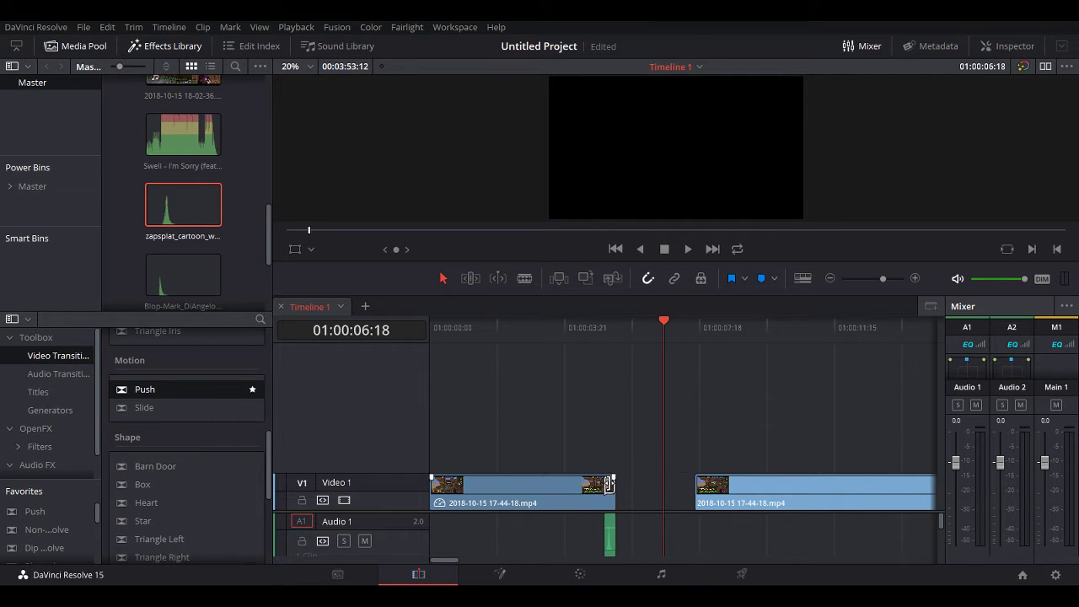
- Select the Push transition at the first clip's end and show its properties in the Inspector
click(610, 485)
click(608, 485)
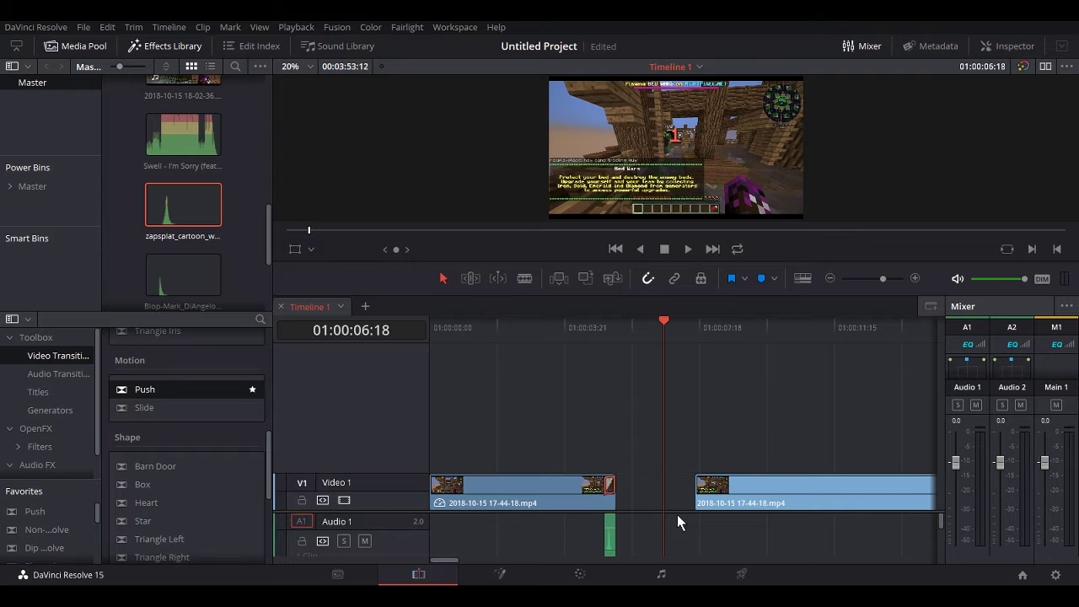
click(903, 47)
click(927, 46)
click(999, 48)
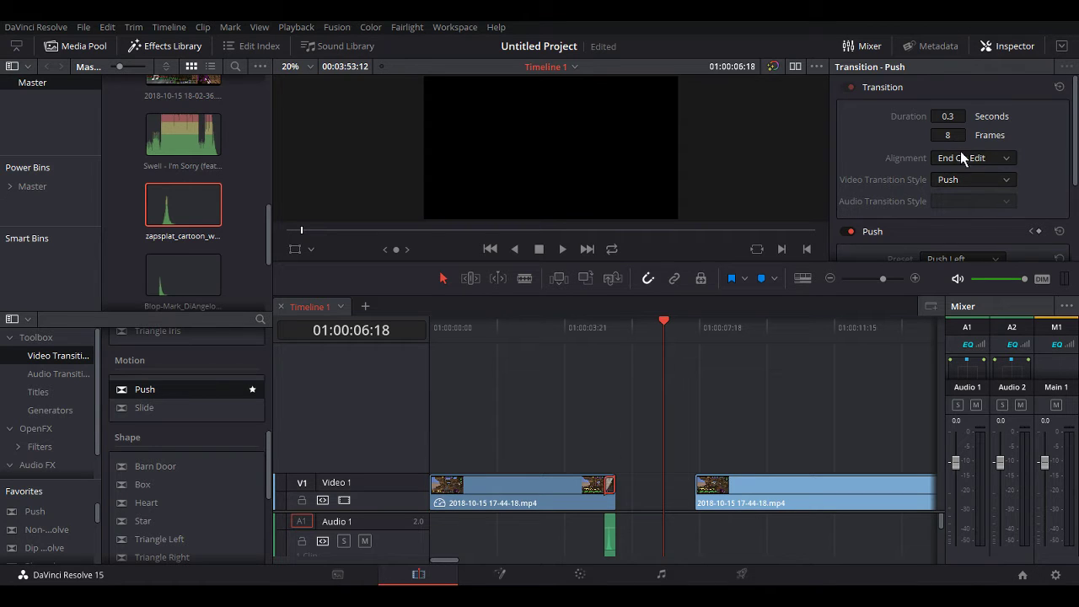
- Examine the Push transition's settings, and play the timeline from 01:00:03:12 past the end of the first clip
scroll(960, 156, down, 3)
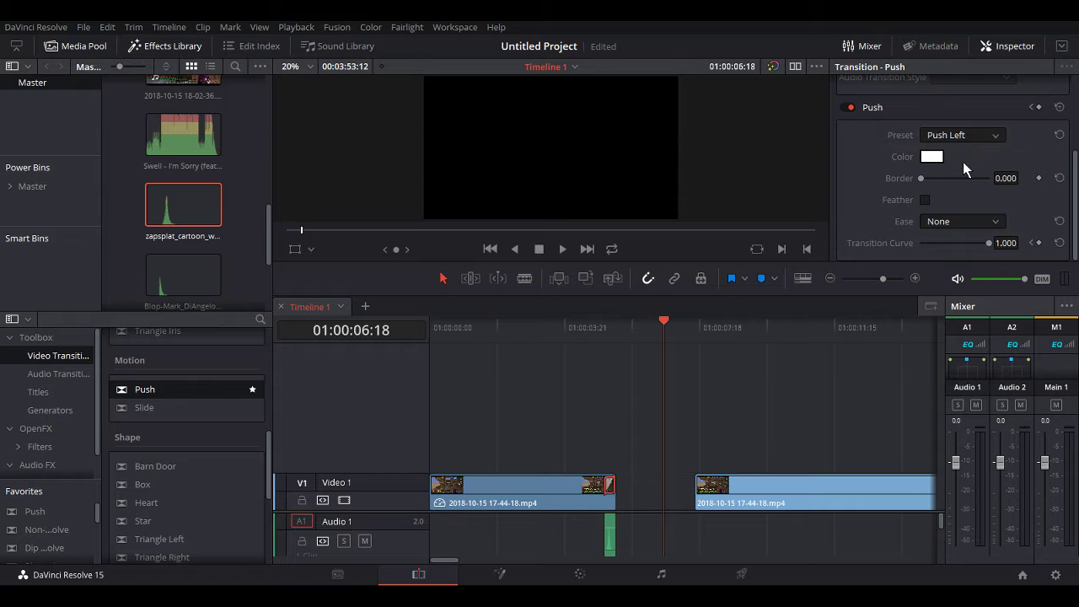
drag(658, 352, 520, 375)
click(552, 328)
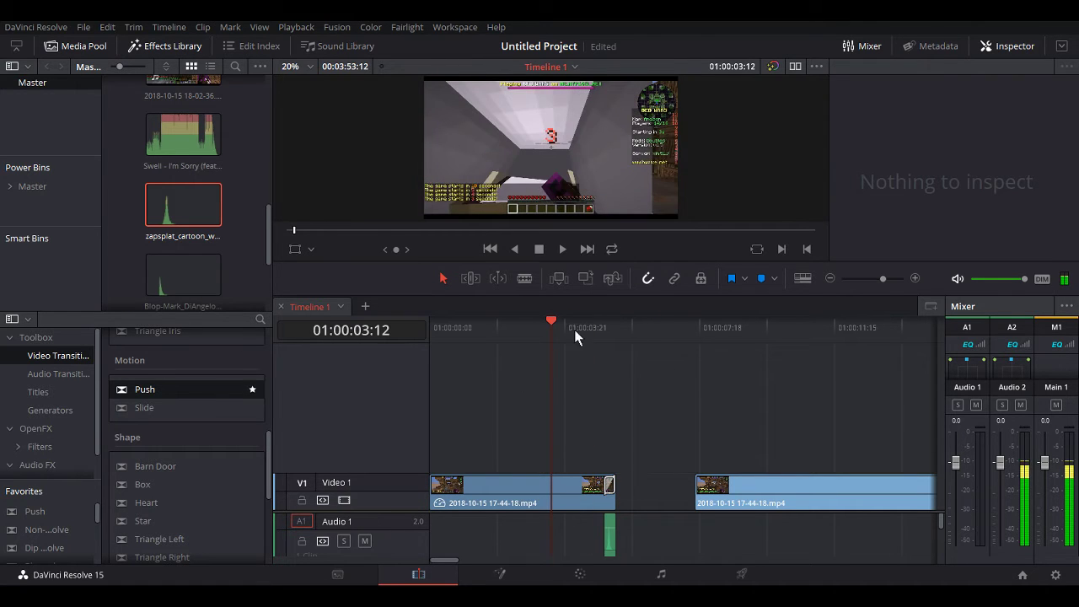
click(562, 250)
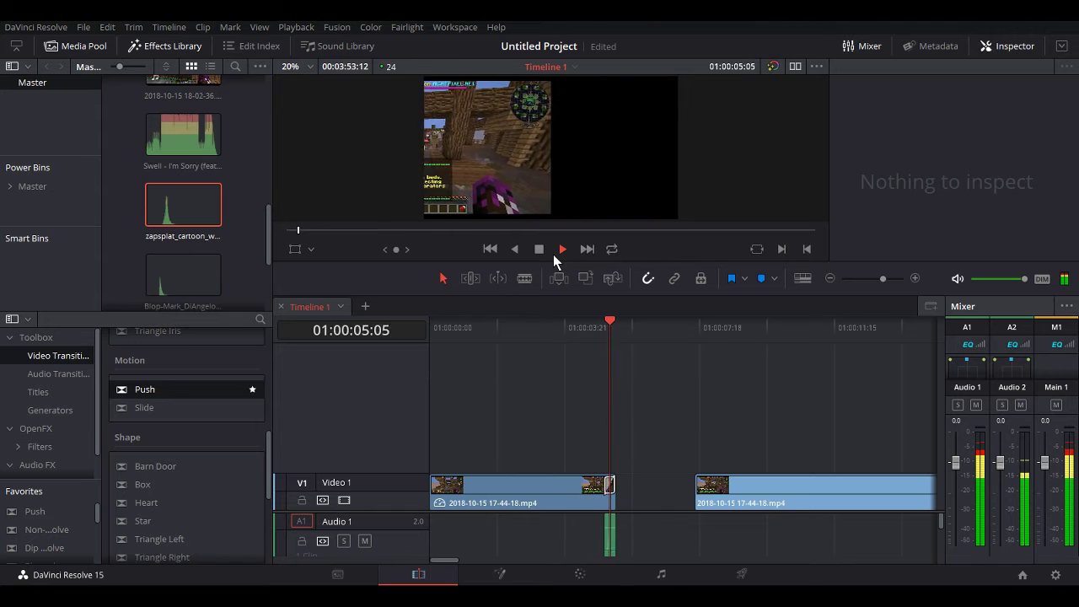
click(537, 250)
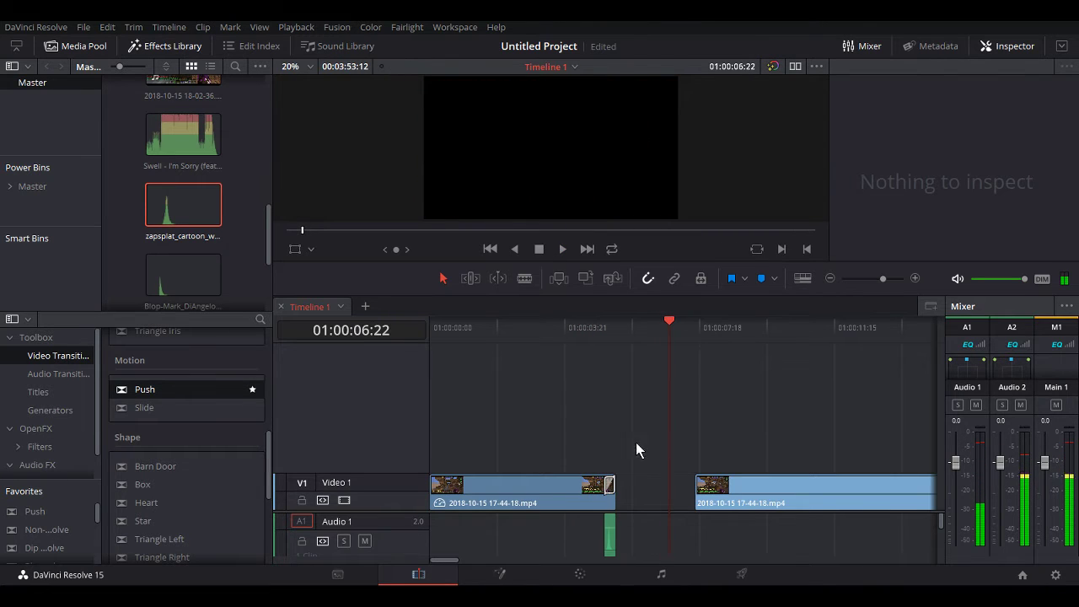
- Set the Push transition's preset to Push Right and play the timeline across the end of the first clip
click(608, 483)
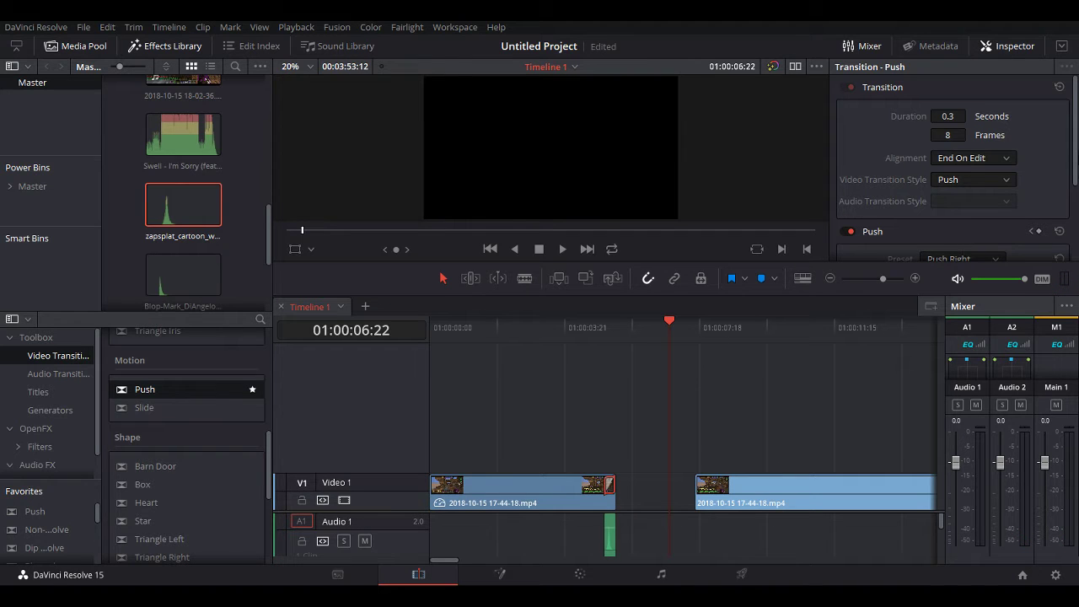
scroll(958, 230, down, 1)
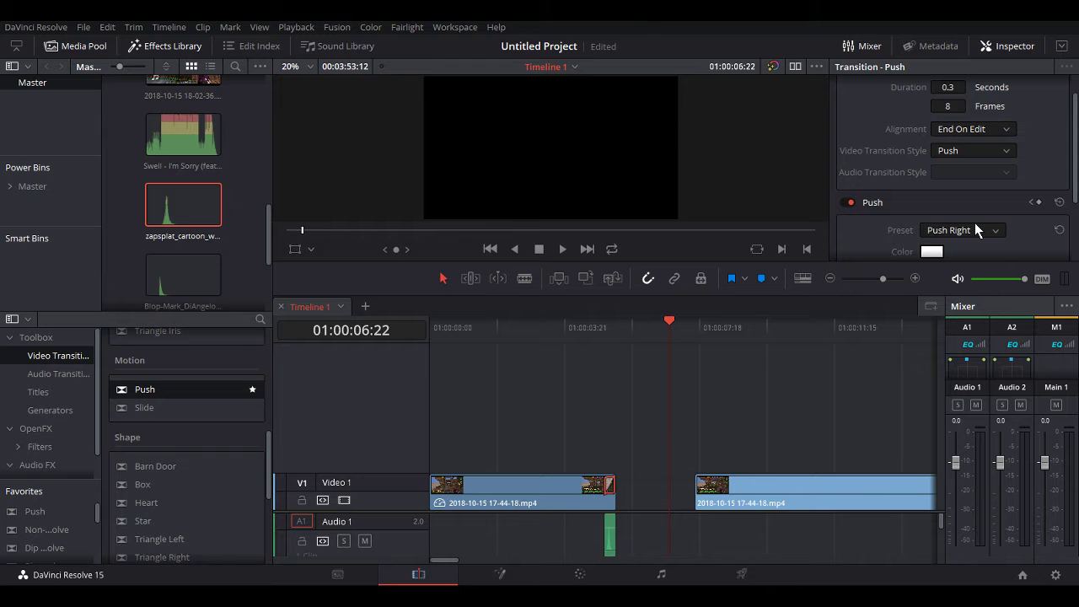
drag(655, 369, 587, 364)
click(563, 249)
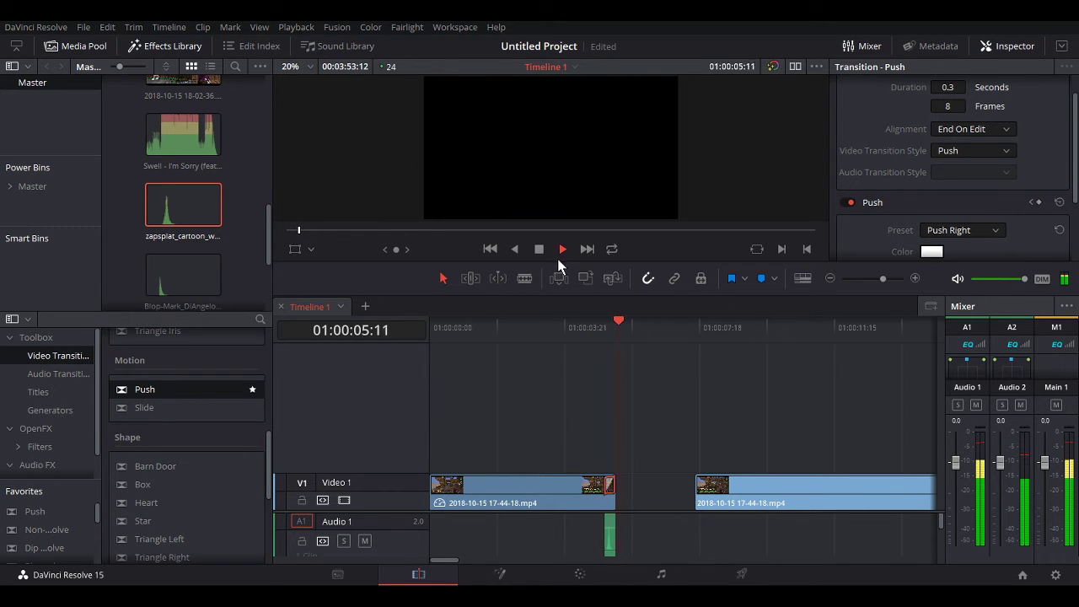
click(538, 249)
- Move the second clip against the end of the first clip on Video 1, and play across the transition from 01:00:02:22
drag(731, 484, 679, 486)
click(531, 344)
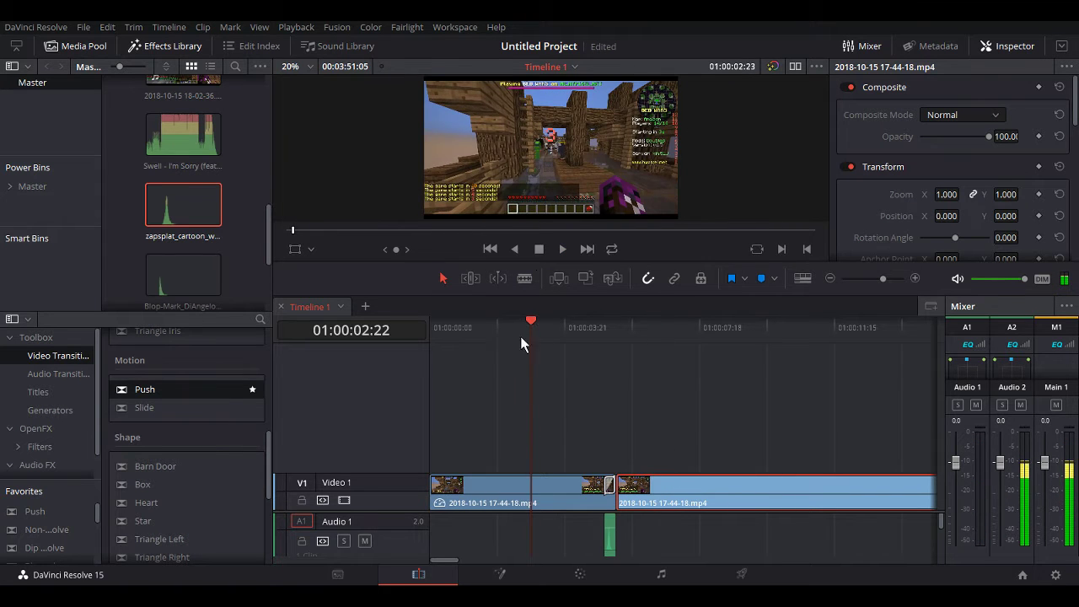
key(space)
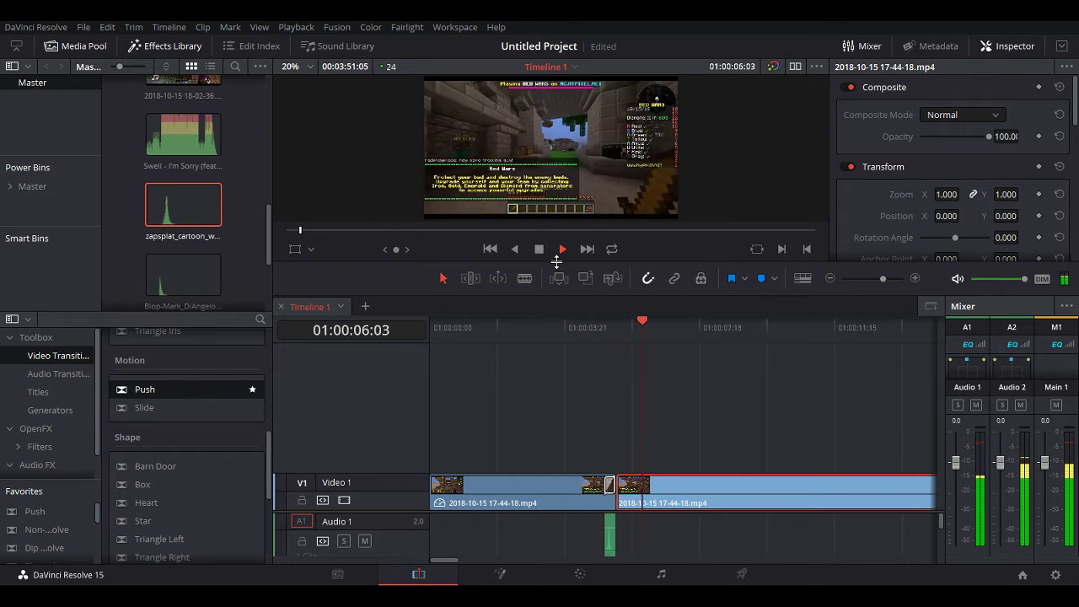
key(space)
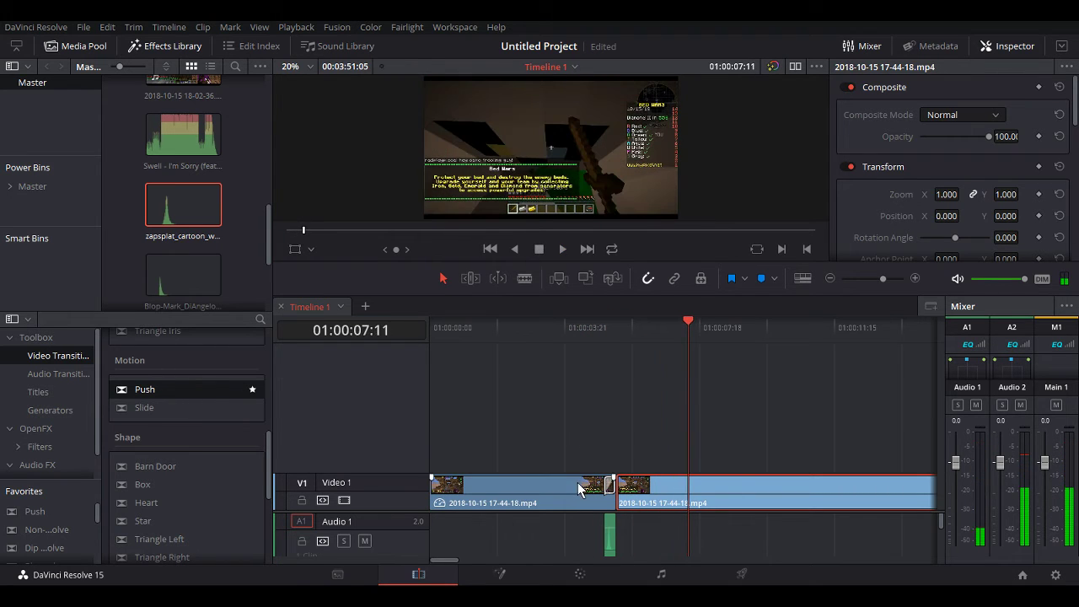
- Stack the first clip on Video 2 so its Push transition overlaps the start of the second clip, and play from the beginning
drag(582, 493, 579, 467)
drag(687, 502, 673, 502)
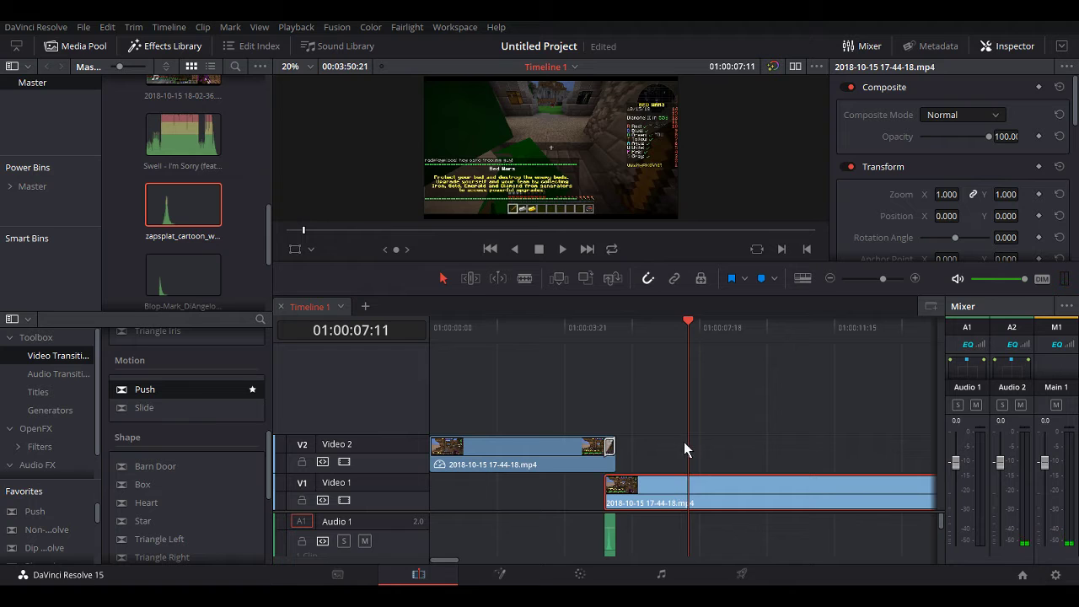
key(Up)
key(Up)
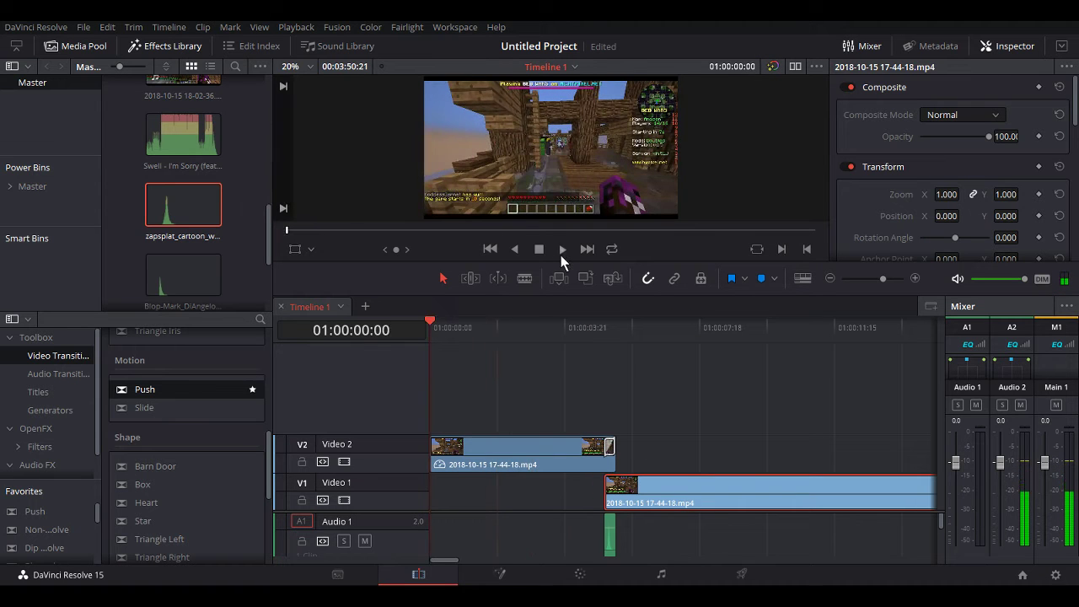
click(561, 254)
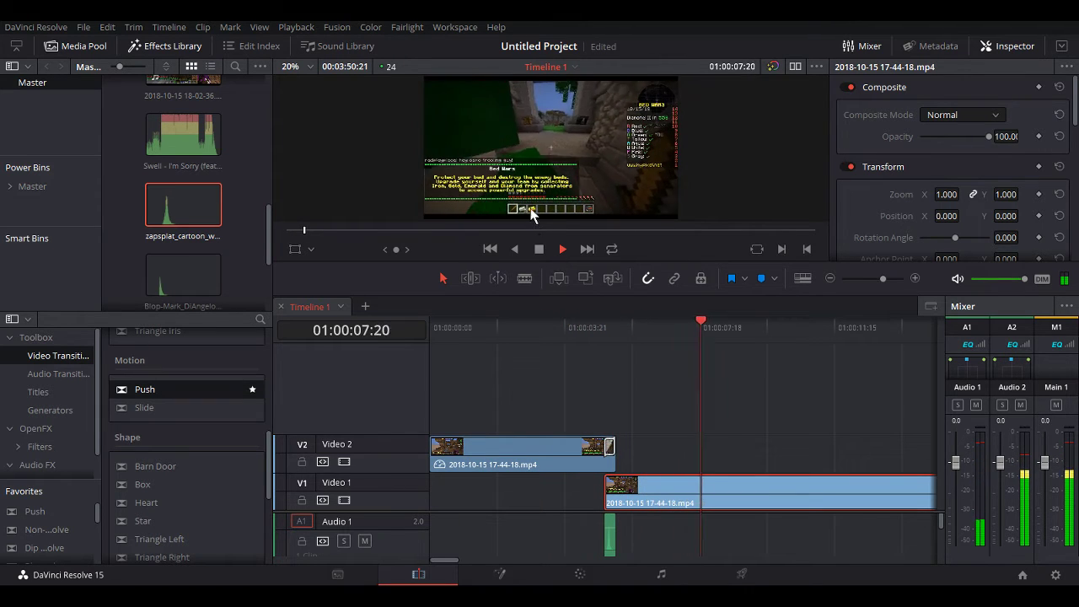
click(539, 249)
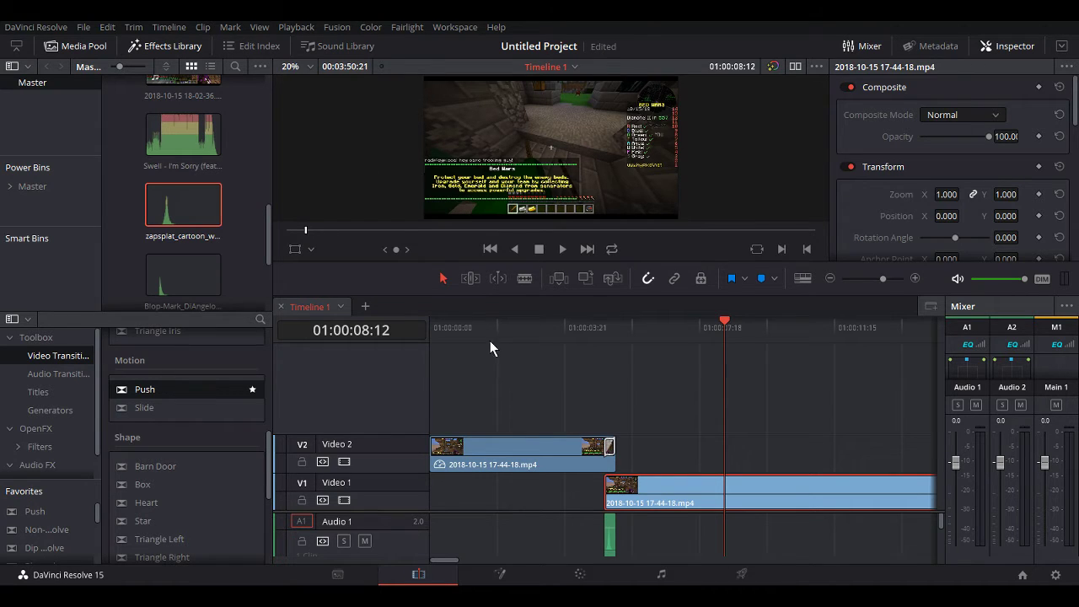
- Undo the timeline edits back to before the Push transition and the sound effect were added
click(646, 454)
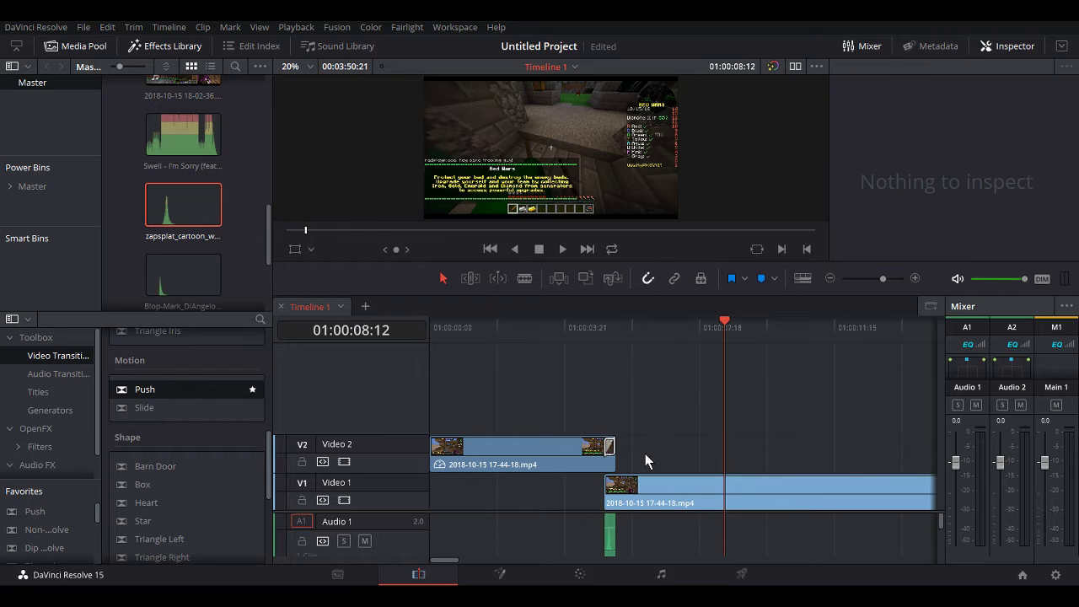
key(ctrl+z)
key(ctrl+z)
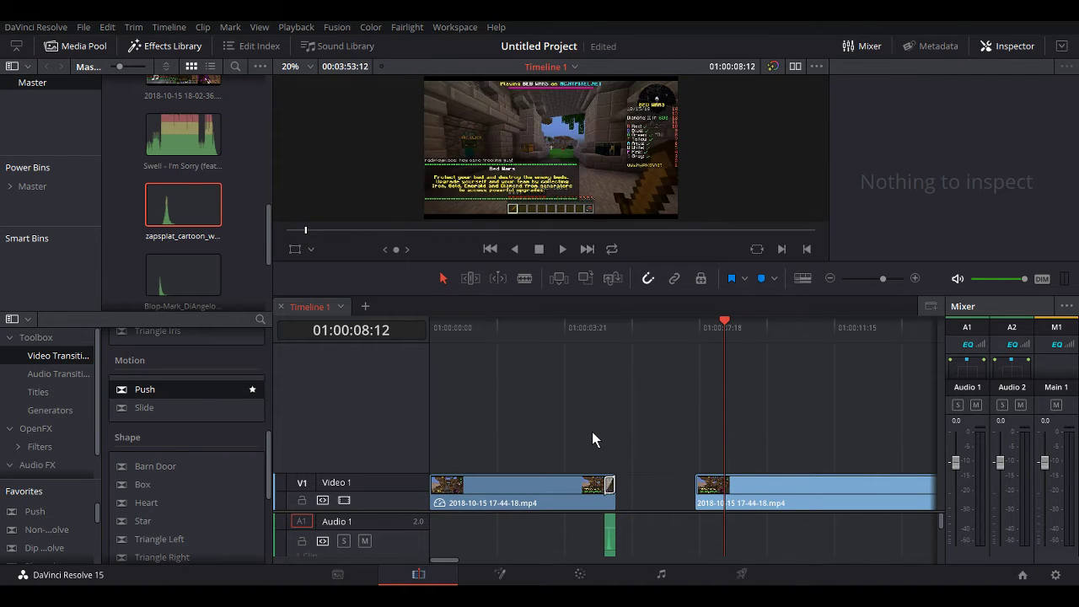
key(ctrl+z)
key(ctrl+z)
key(ctrl+z)
key(ctrl+z)
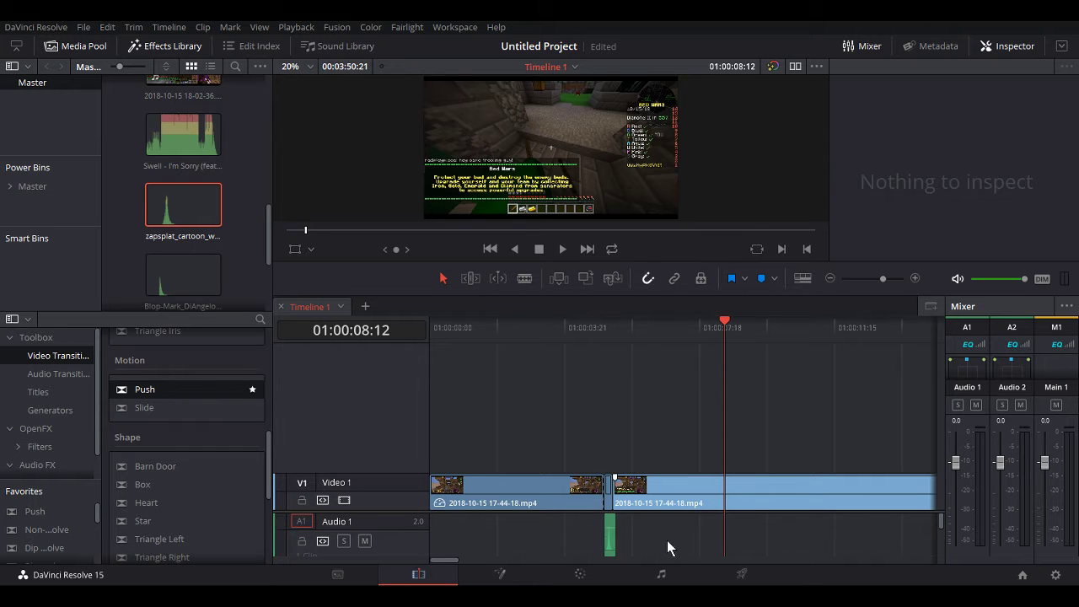
scroll(667, 541, down, 1)
key(ctrl+z)
key(ctrl+z)
key(ctrl+z)
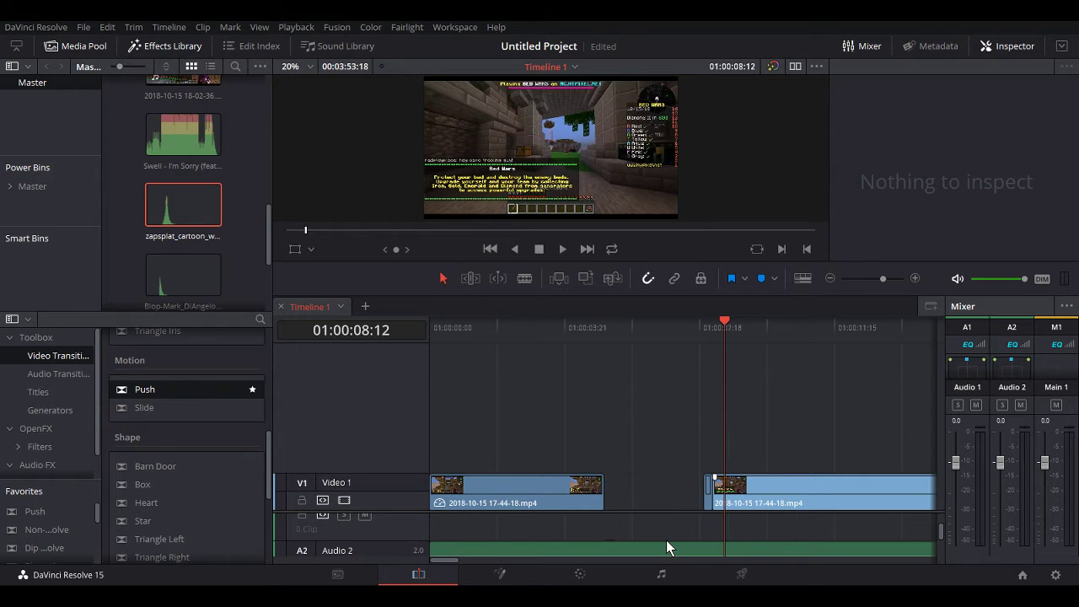
key(ctrl+z)
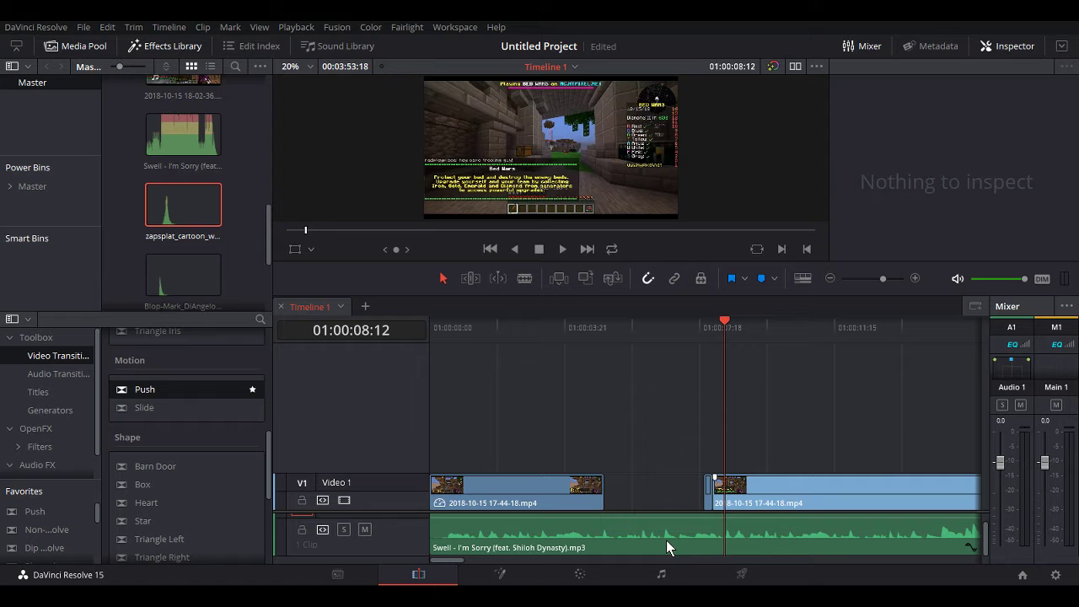
key(ctrl+z)
drag(725, 489, 659, 491)
click(626, 436)
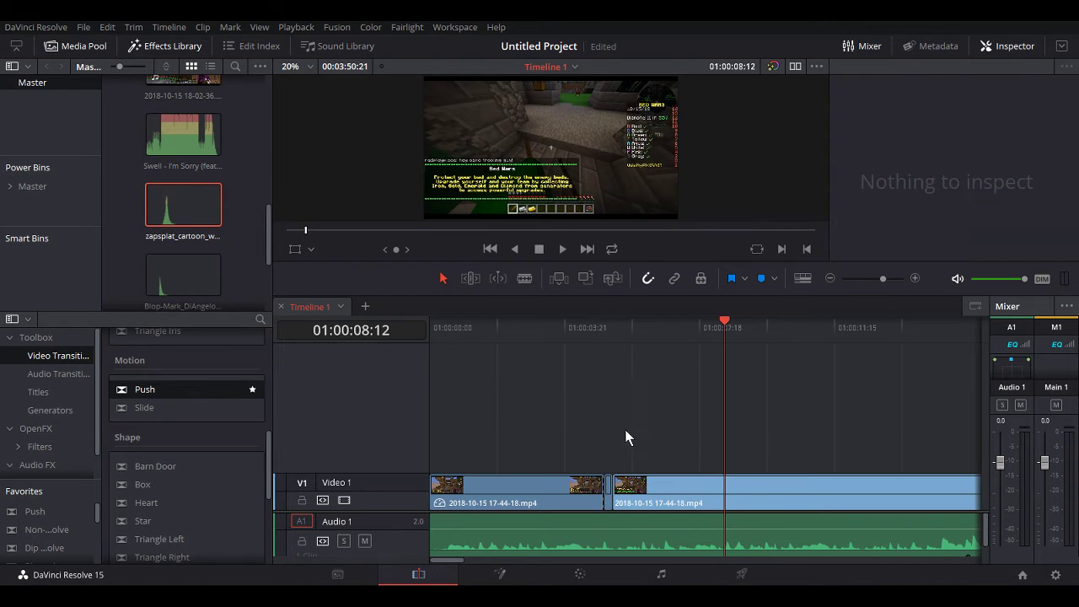
drag(725, 392, 599, 409)
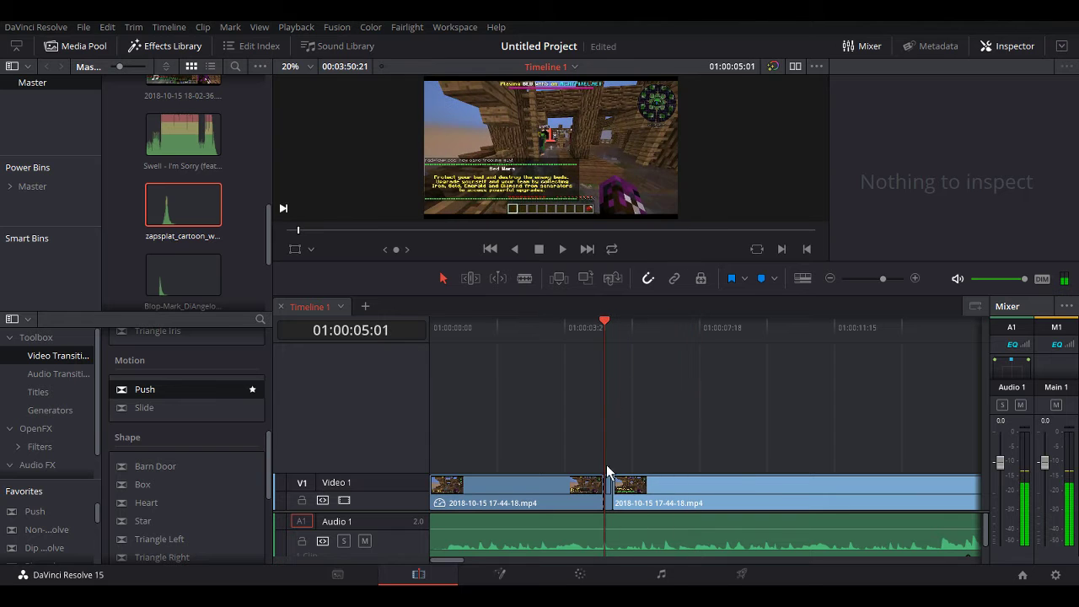
click(609, 487)
key(BackSpace)
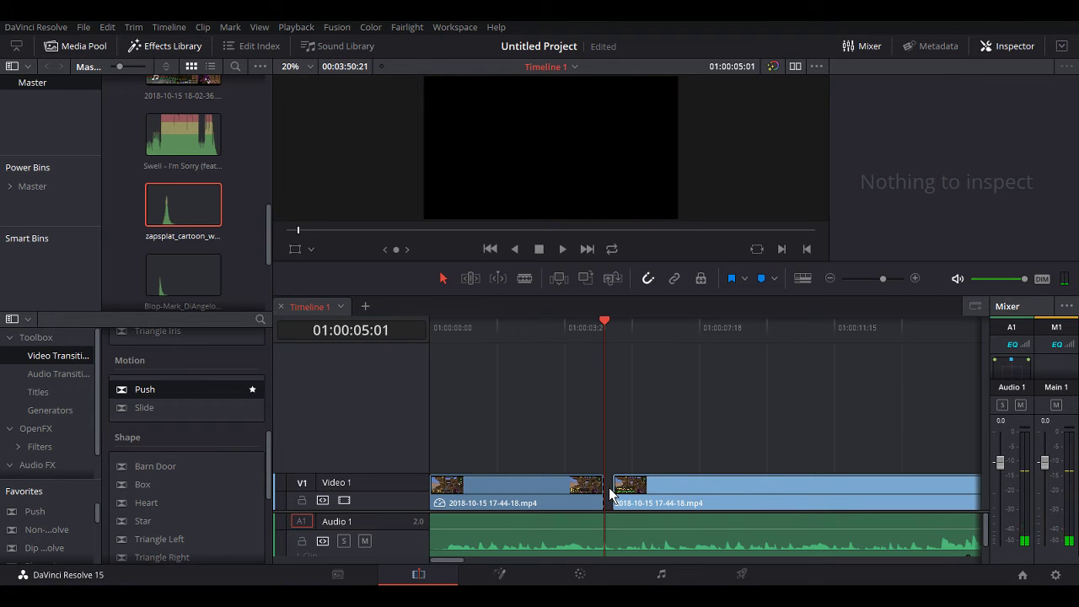
drag(628, 496, 620, 497)
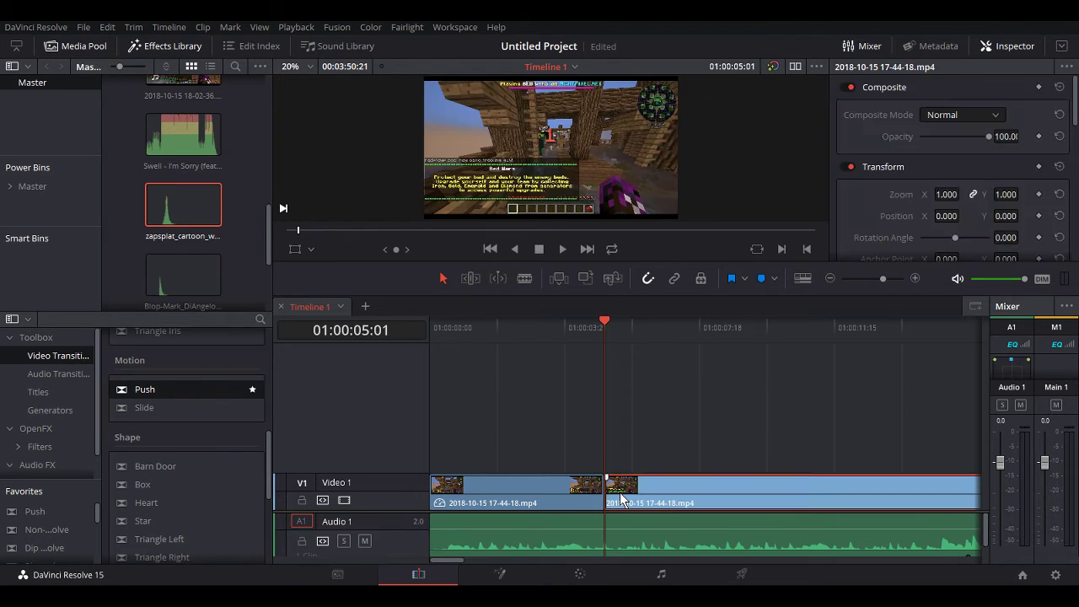
key(BackSpace)
scroll(157, 238, up, 4)
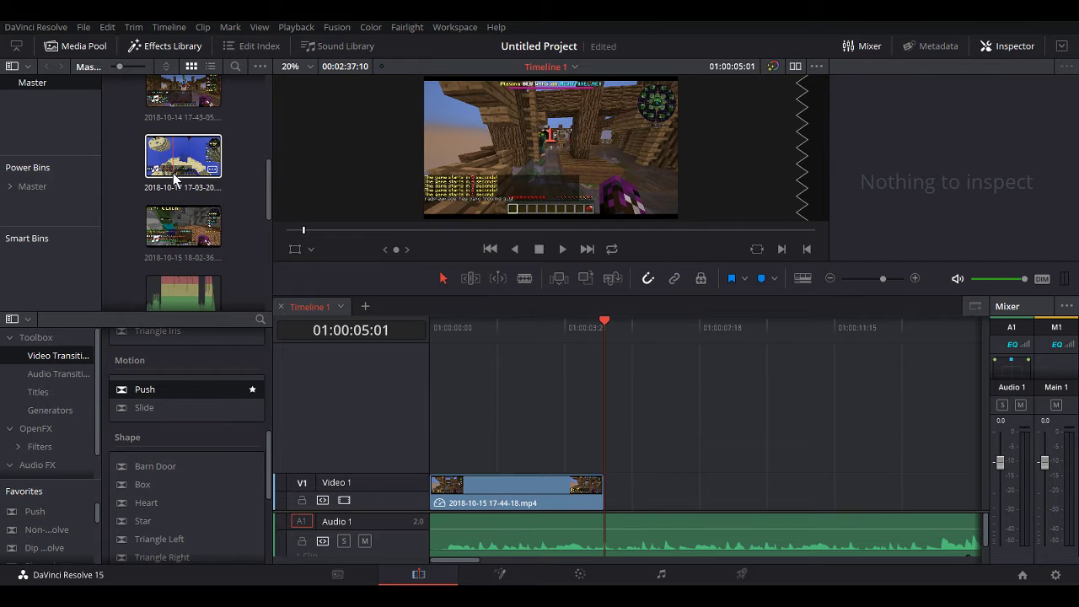
drag(183, 157, 615, 458)
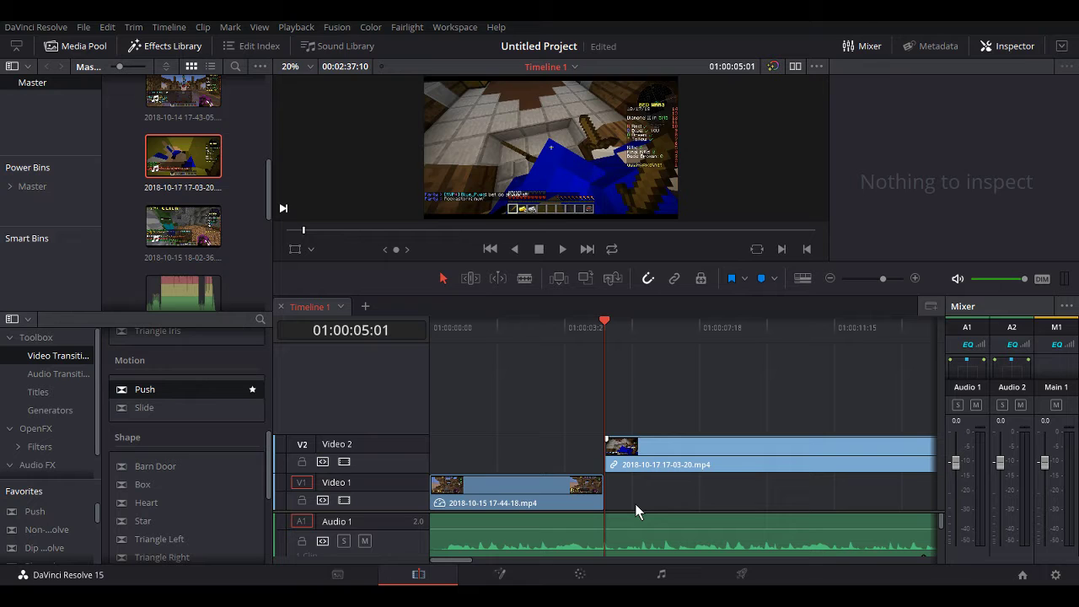
scroll(670, 535, down, 2)
click(670, 537)
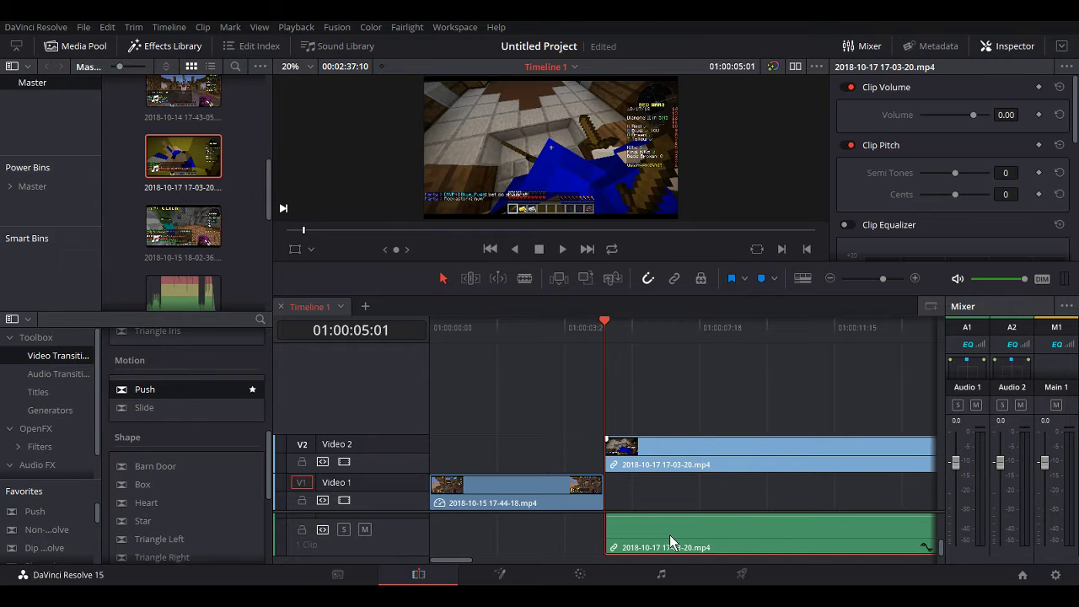
scroll(669, 534, up, 2)
scroll(668, 531, down, 2)
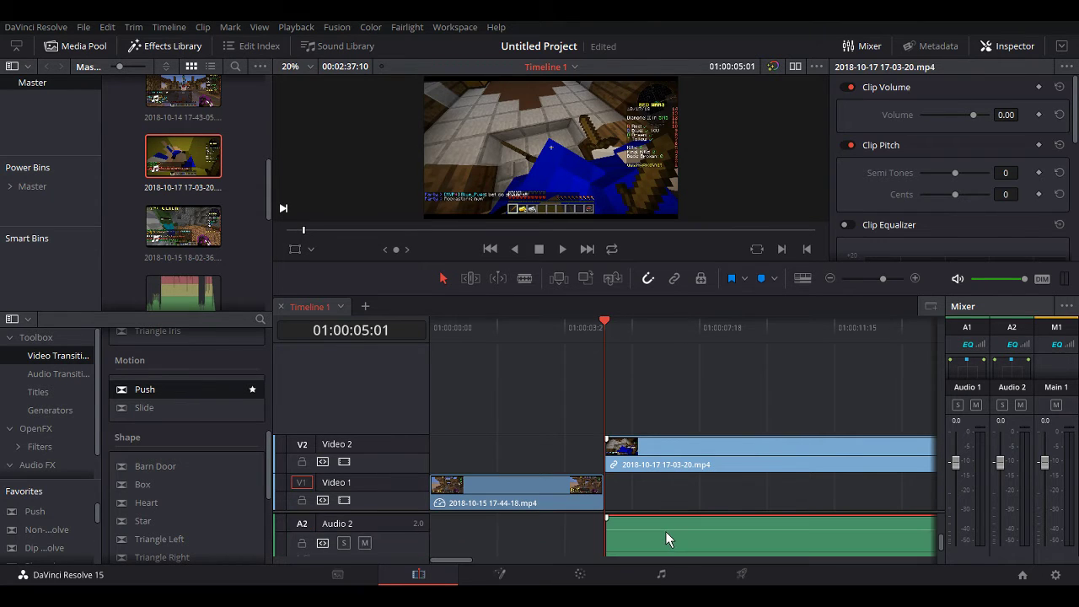
key(Delete)
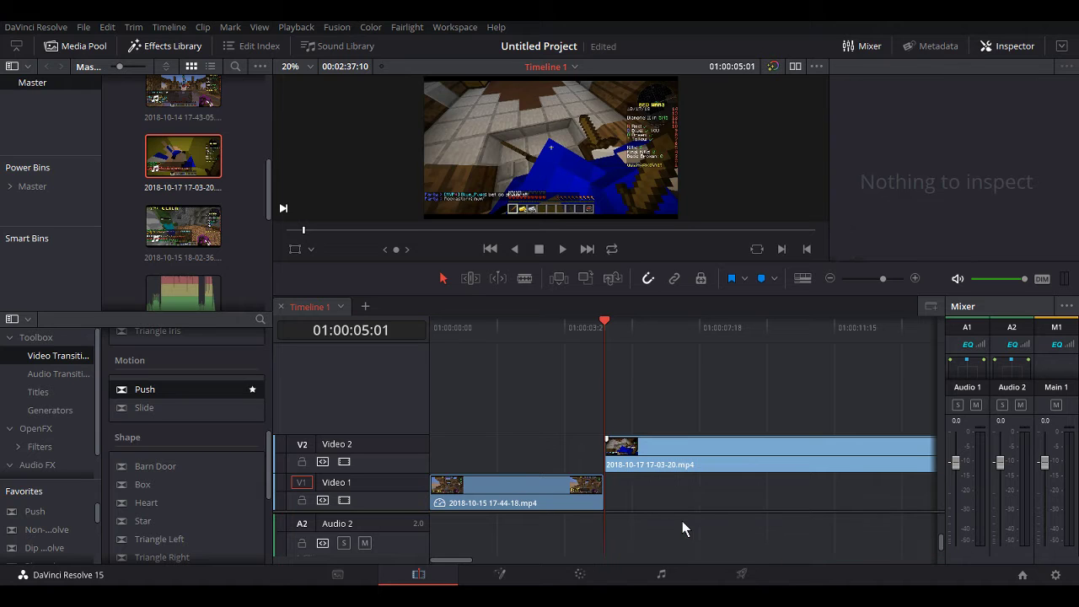
scroll(676, 524, up, 2)
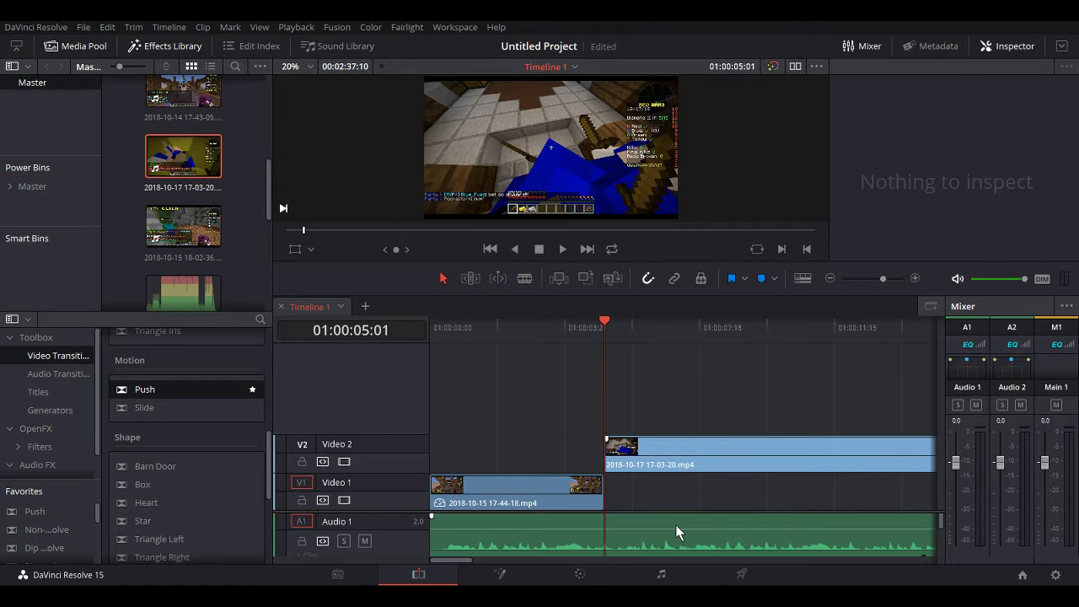
drag(641, 468, 644, 479)
click(642, 458)
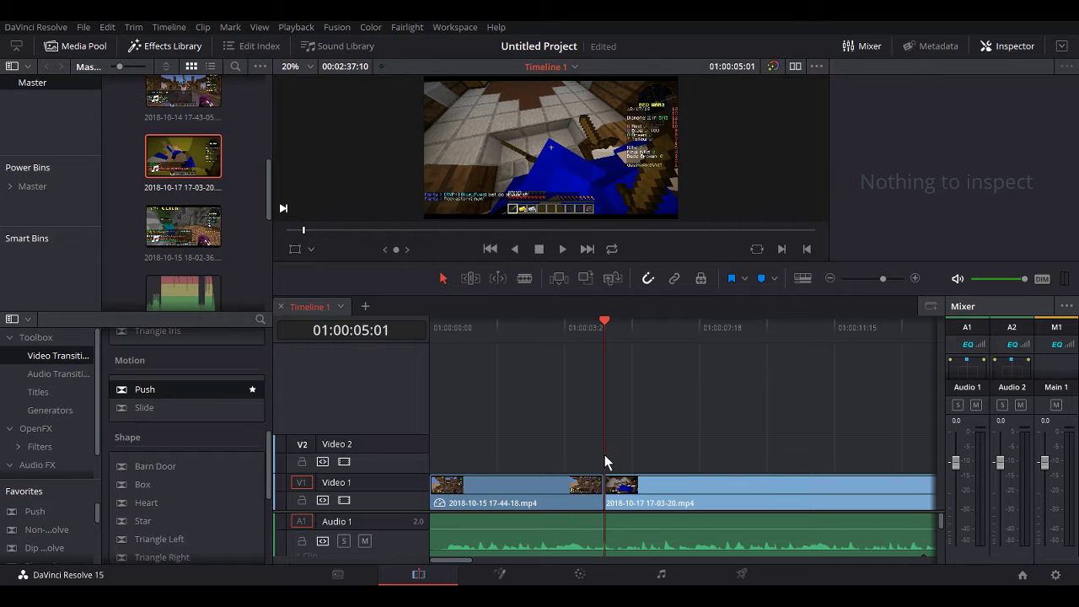
- Try a Smooth Cut transition at the end of the first clip on Video 1, and delete it
click(568, 453)
scroll(160, 413, up, 5)
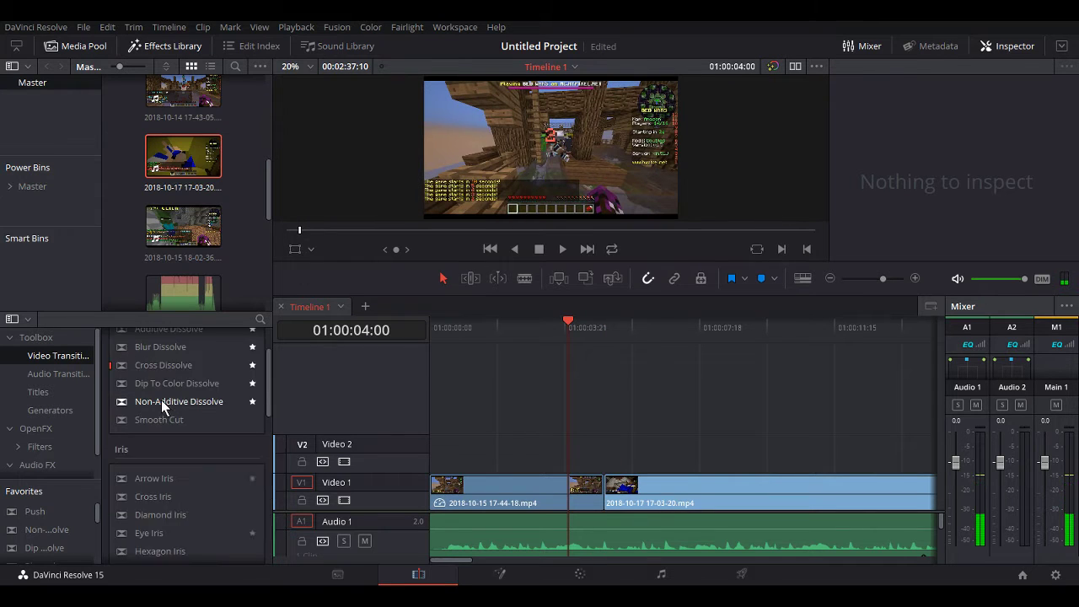
scroll(161, 399, up, 2)
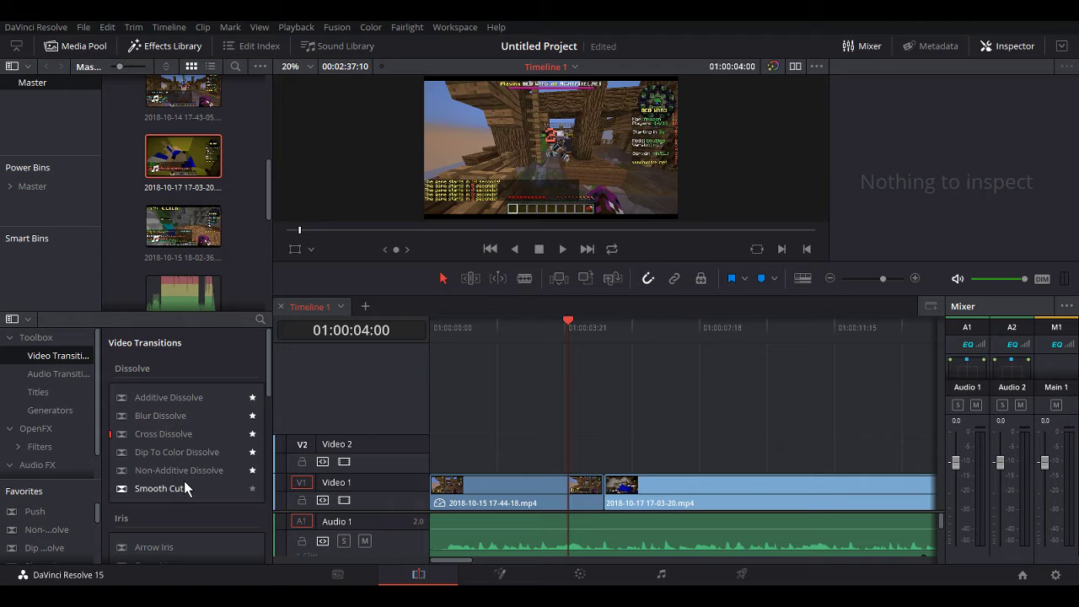
drag(168, 487, 606, 483)
click(609, 489)
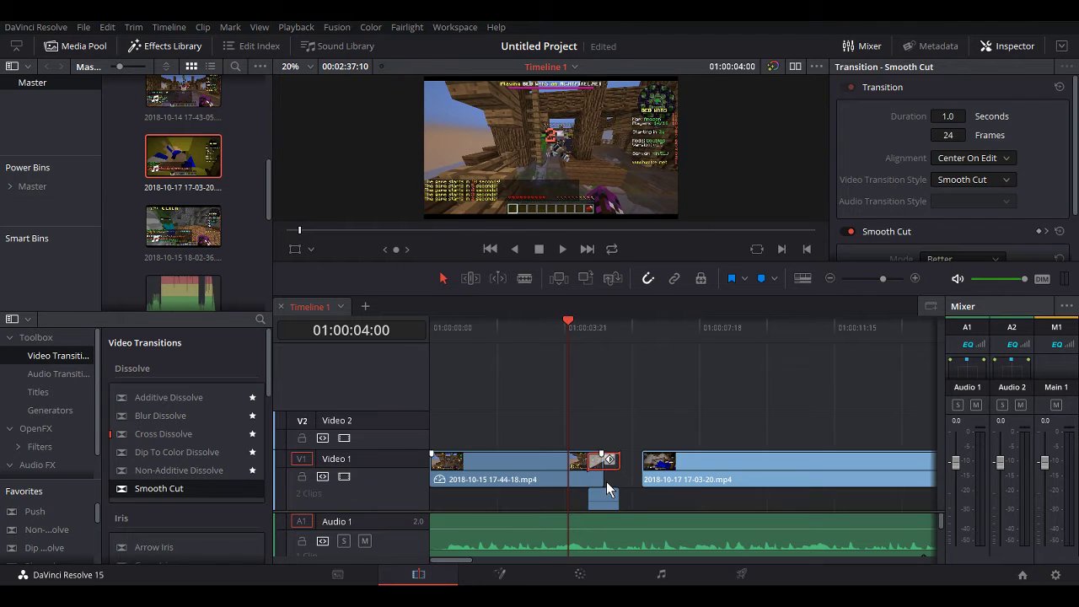
key(Delete)
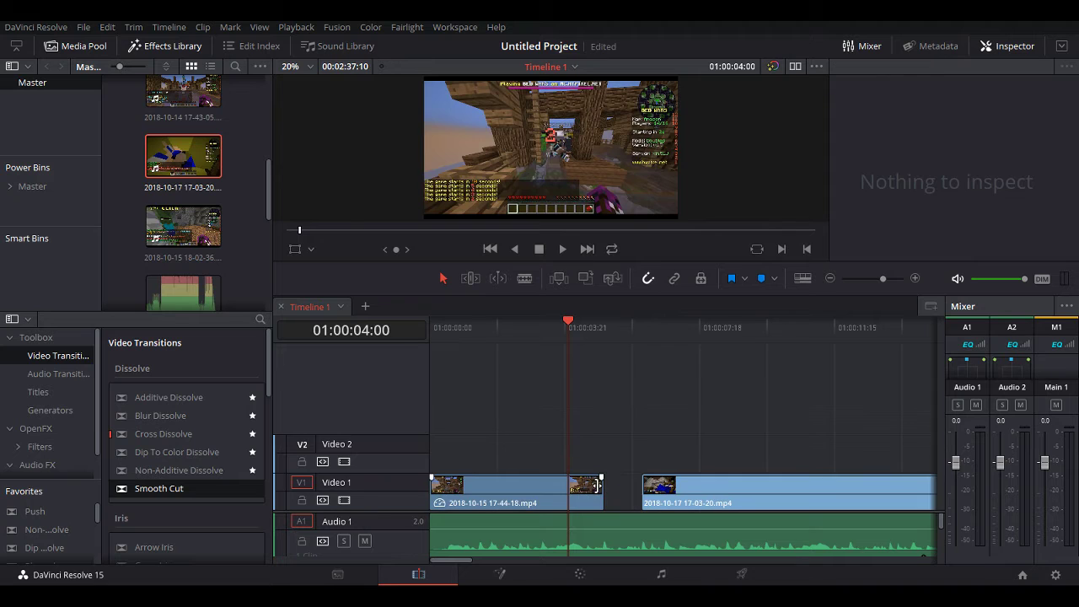
- Move the first clip to Video 2 and add a Smooth Cut transition to its end
drag(521, 502, 515, 469)
drag(184, 491, 612, 455)
drag(679, 505, 645, 504)
drag(566, 346, 416, 348)
click(562, 249)
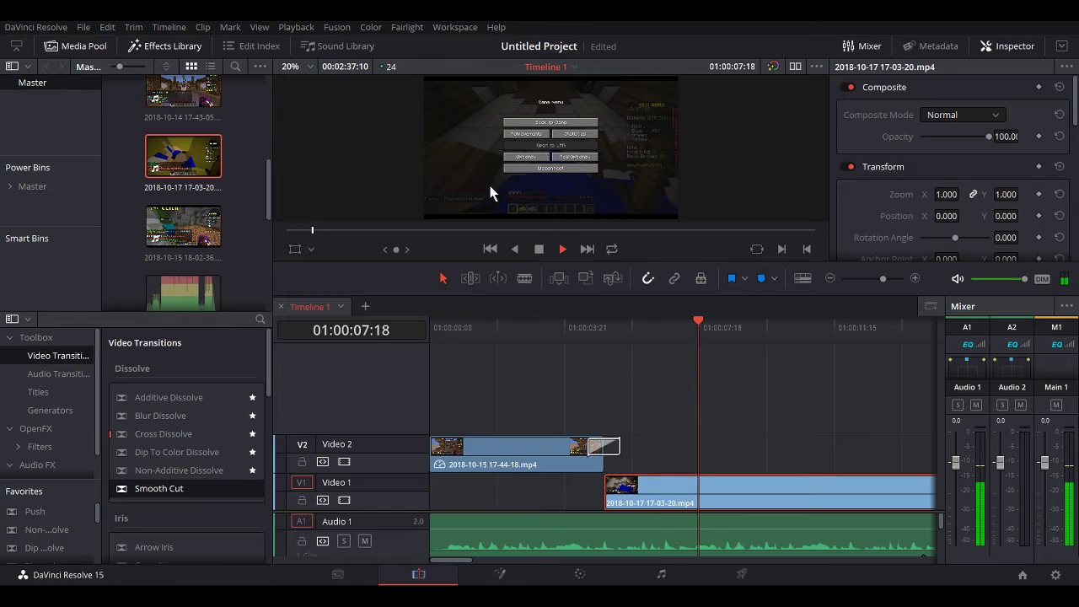
click(539, 249)
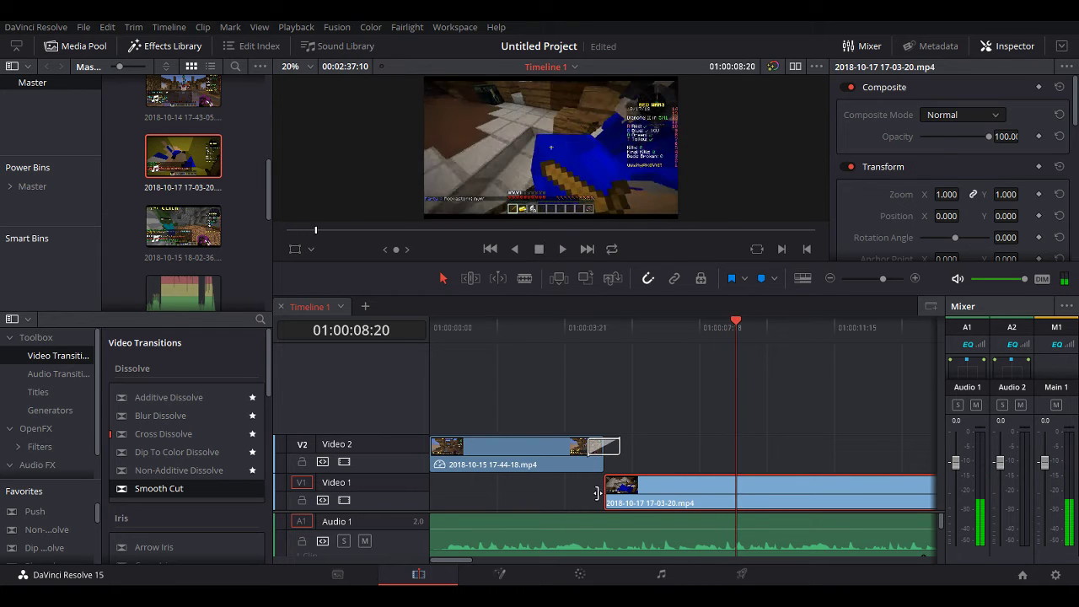
key(ctrl+z)
key(ctrl+z)
key(ctrl+z)
key(ctrl+z)
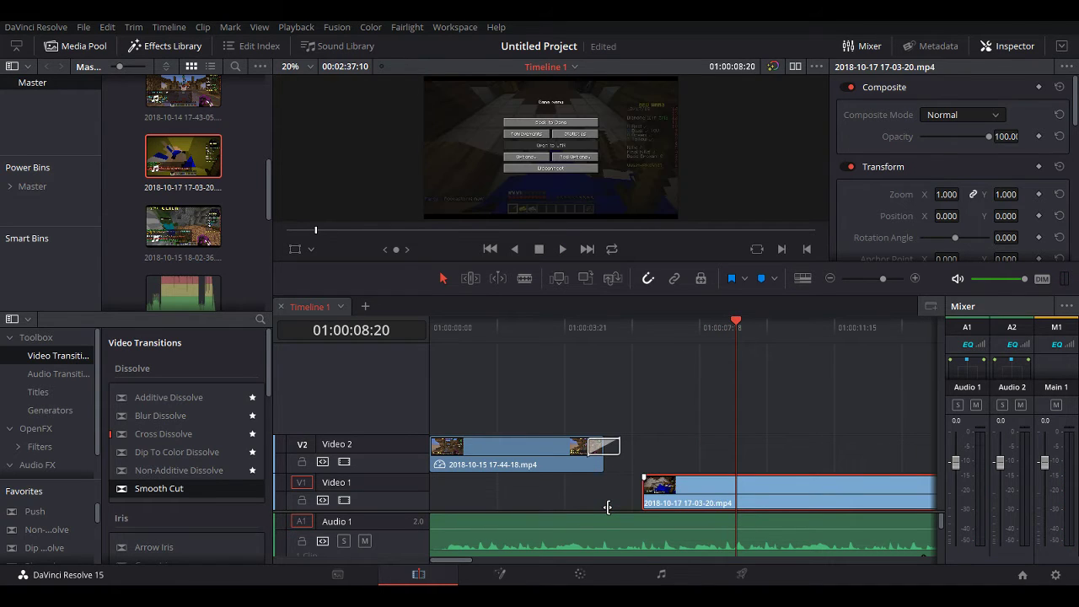
click(642, 418)
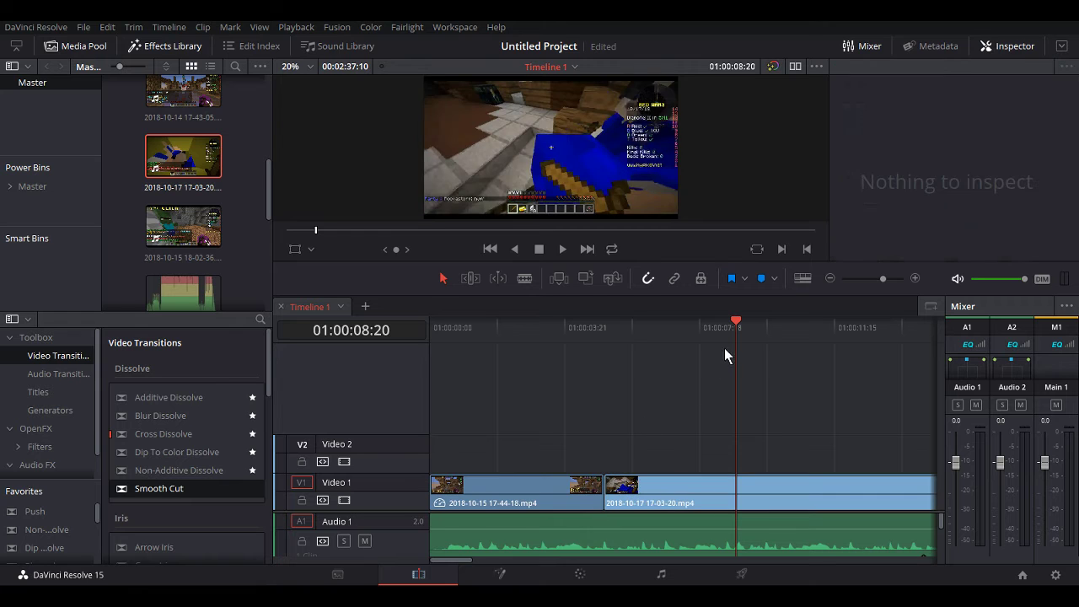
key(ctrl+z)
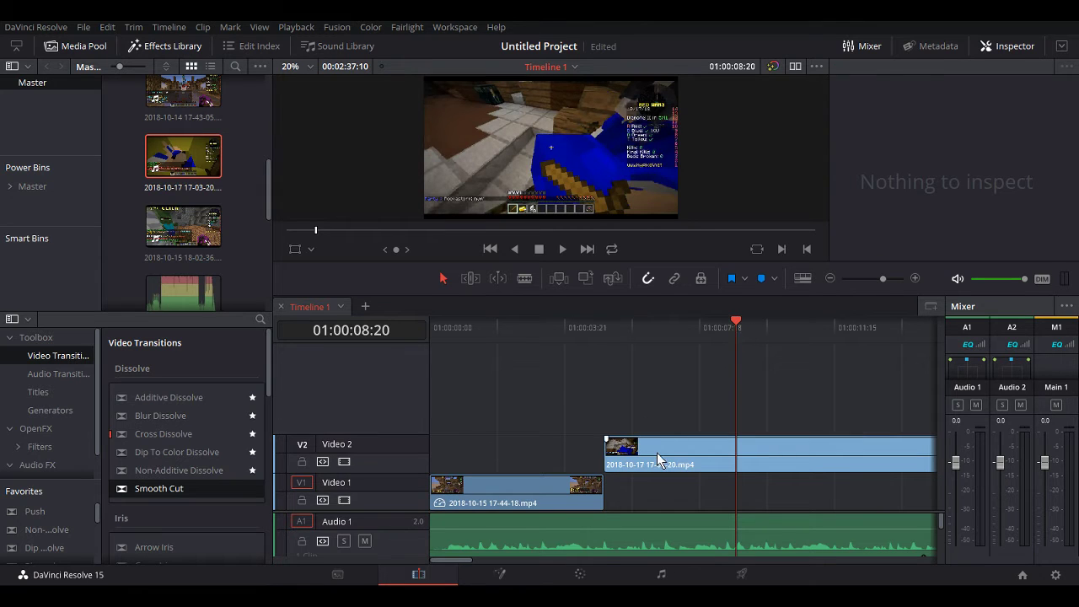
drag(657, 453, 652, 485)
click(602, 423)
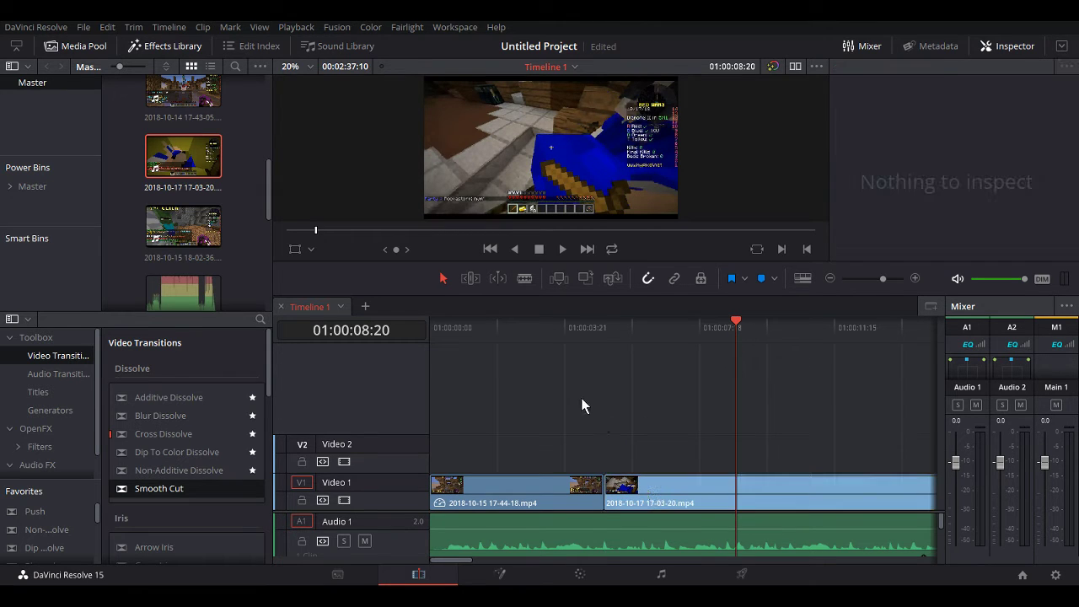
scroll(252, 295, down, 3)
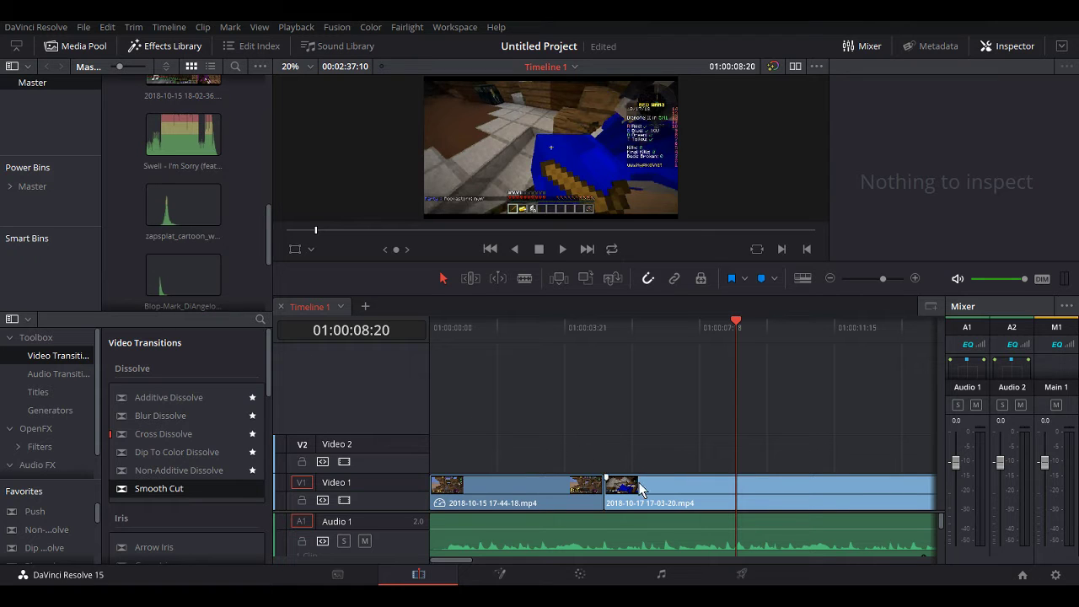
click(480, 482)
key(BackSpace)
click(673, 483)
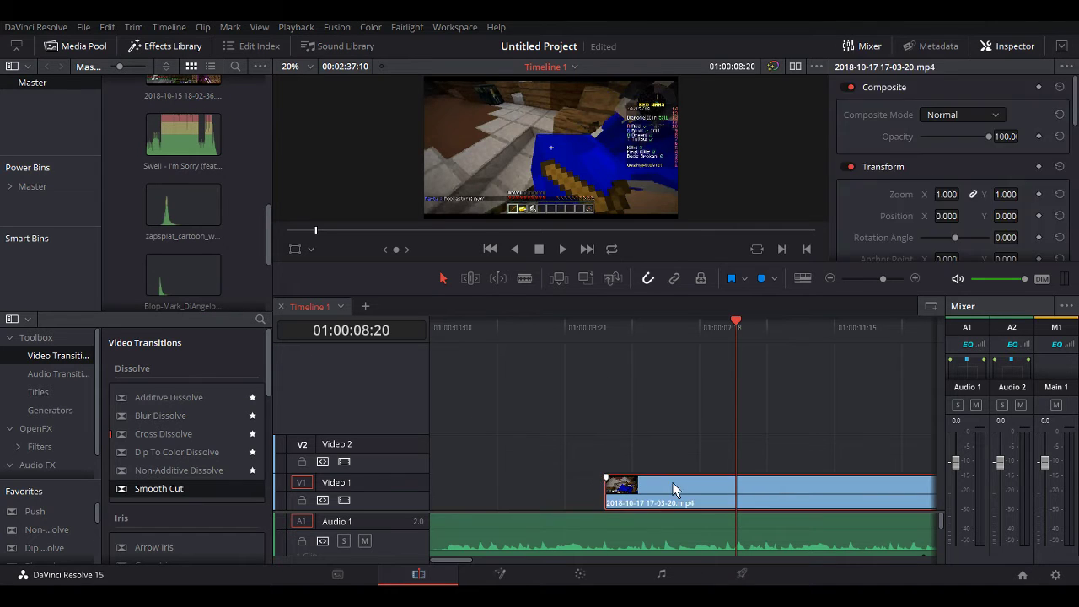
key(BackSpace)
scroll(191, 238, up, 5)
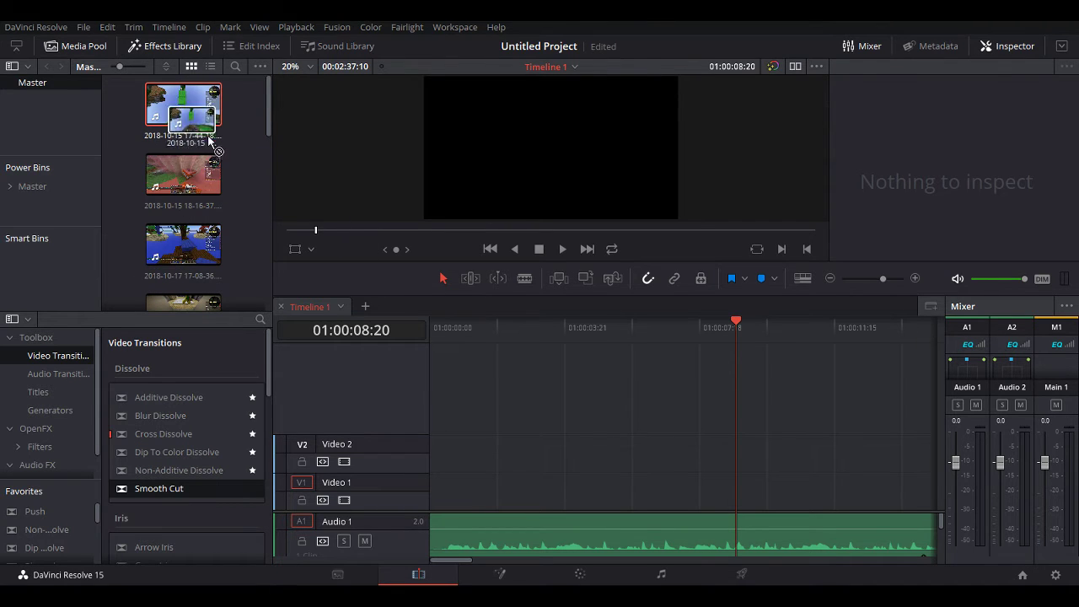
click(186, 174)
drag(184, 174, 461, 493)
scroll(539, 528, down, 4)
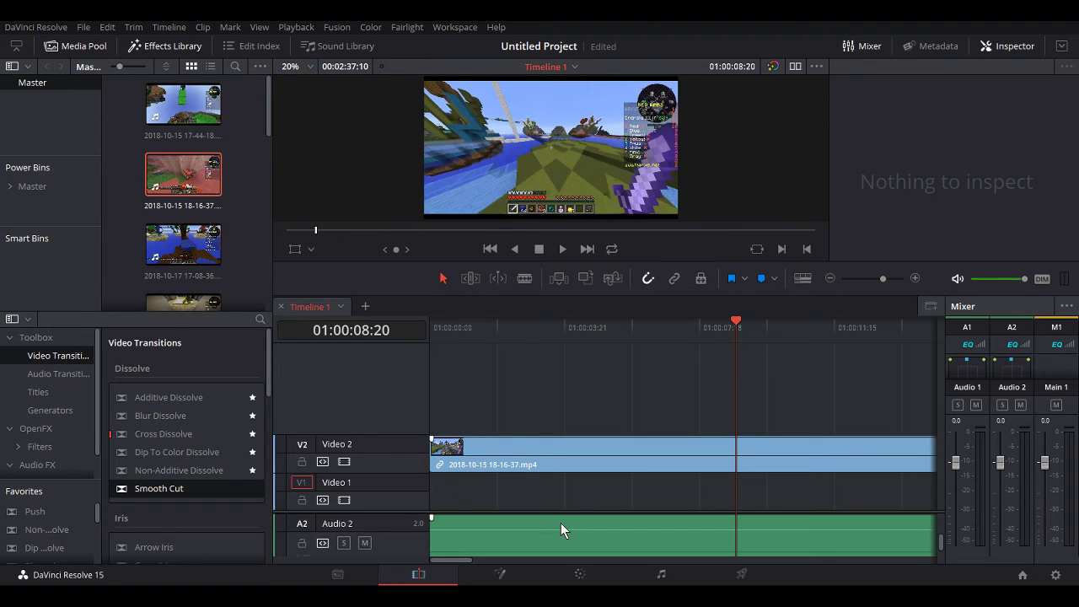
click(561, 523)
key(Delete)
scroll(532, 521, down, 1)
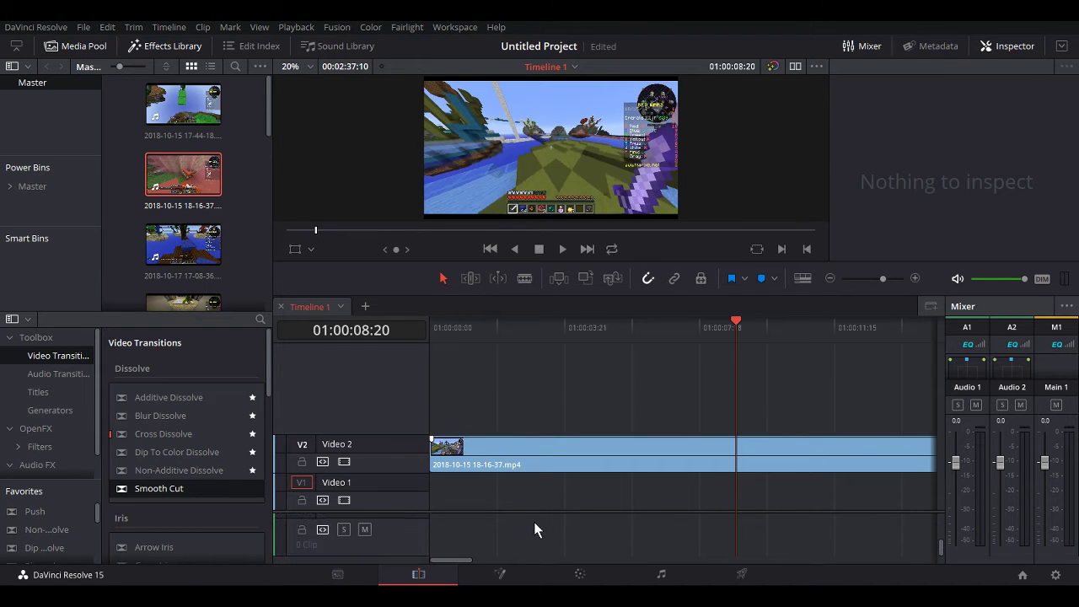
scroll(534, 521, up, 3)
drag(512, 464, 515, 511)
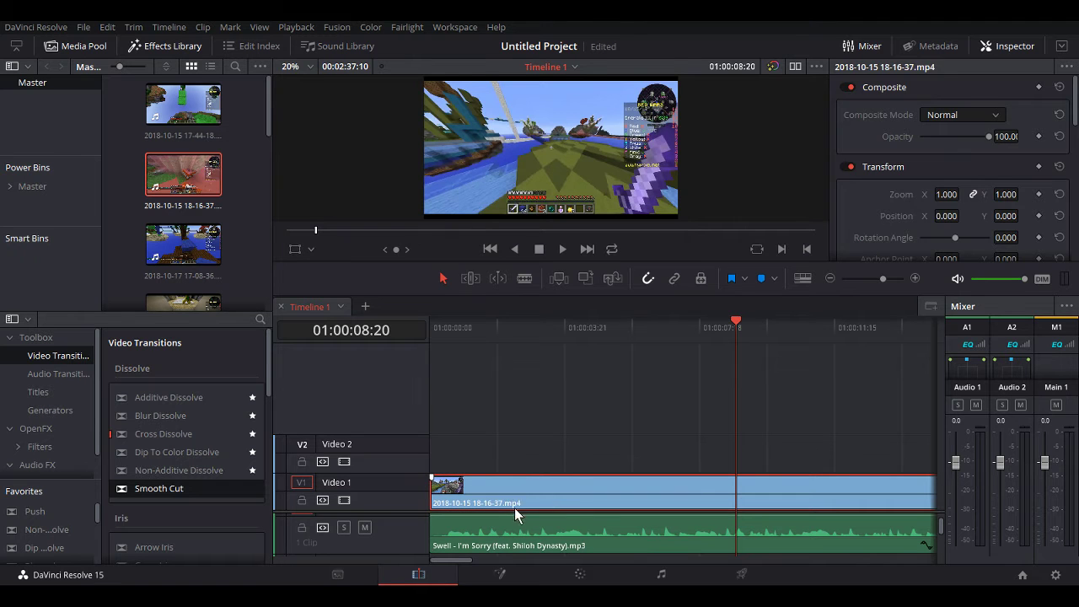
click(507, 459)
scroll(467, 547, down, 1)
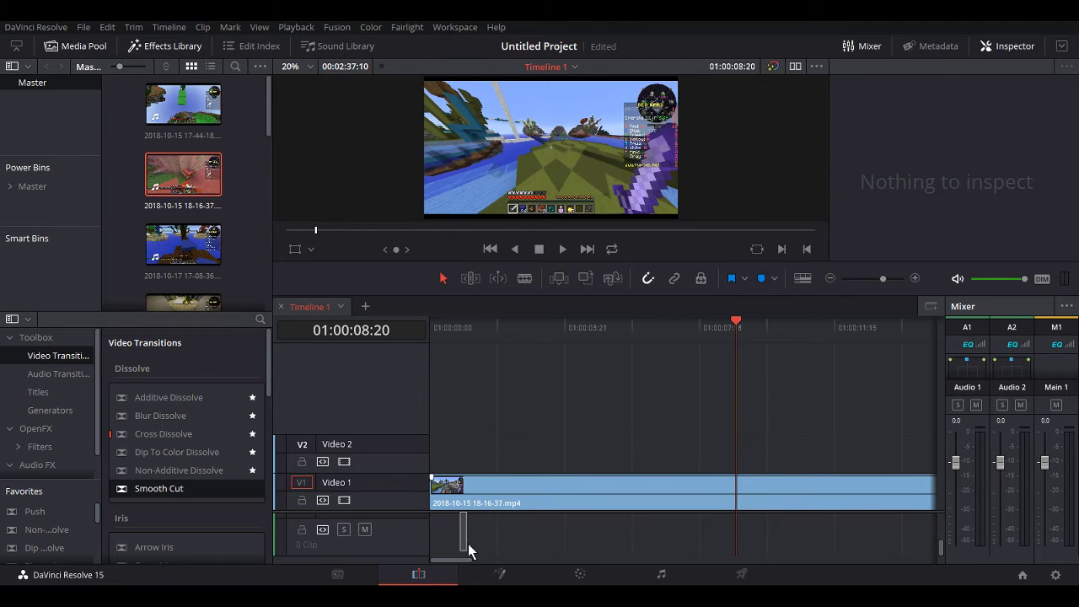
scroll(466, 542, up, 1)
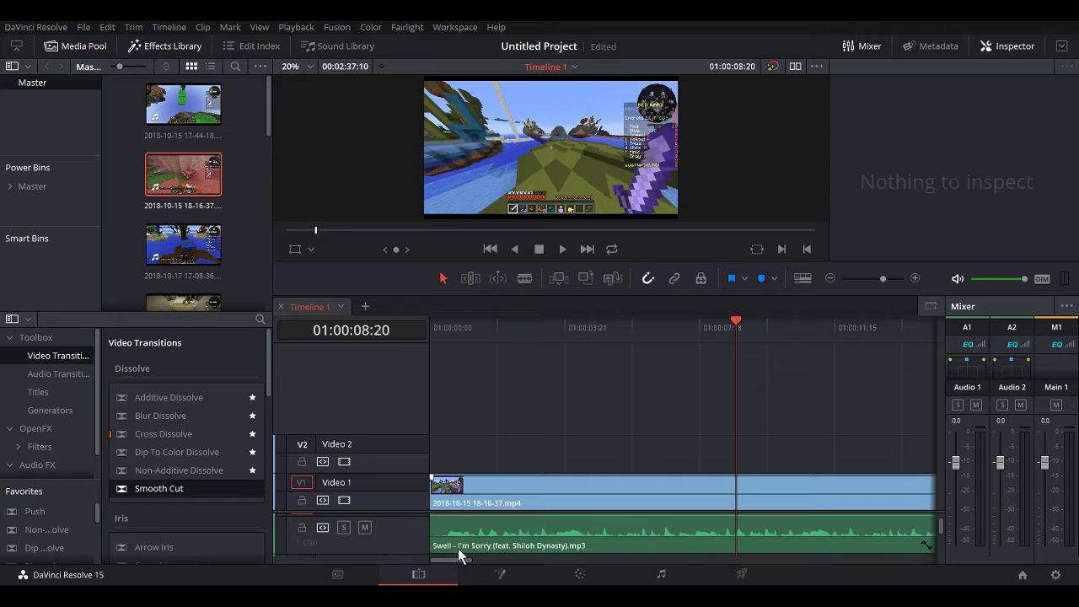
- Place a Text title on Video 2 at the beat drop, starting at 01:00:14:20
drag(460, 559, 522, 558)
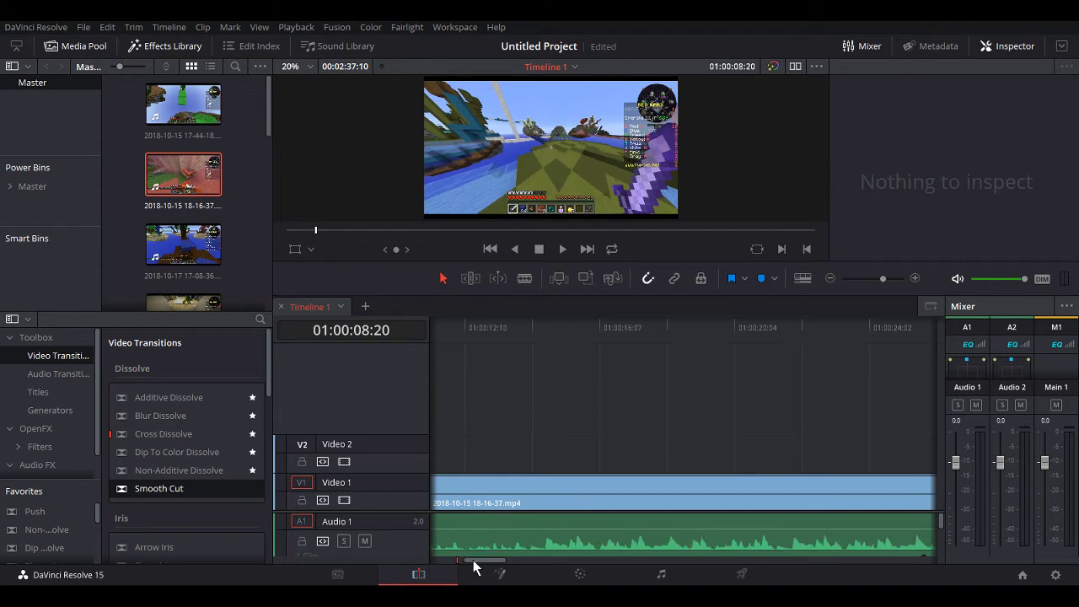
click(462, 559)
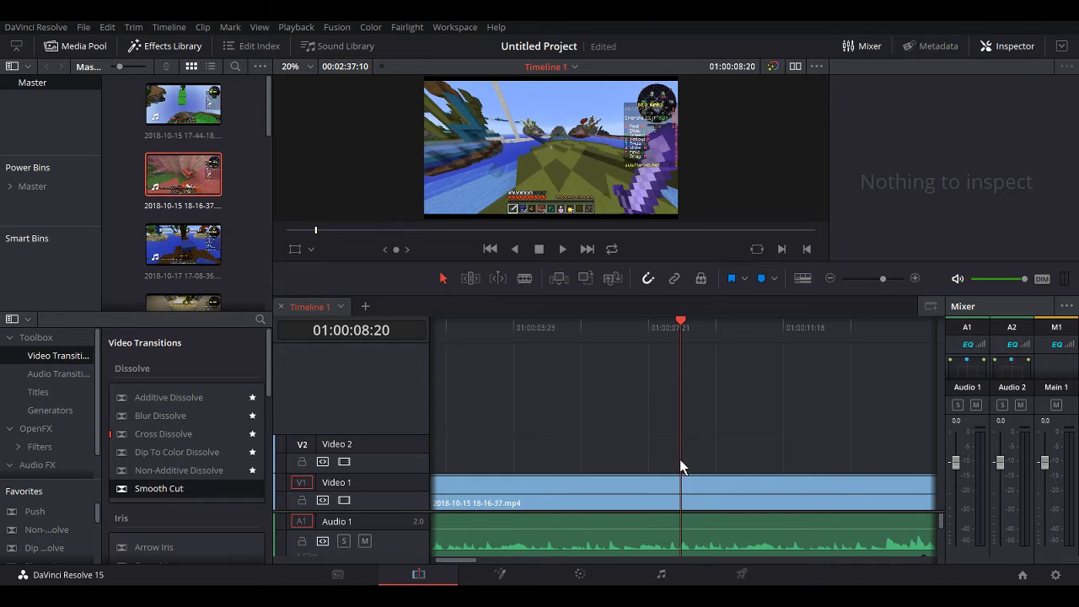
drag(679, 459, 606, 495)
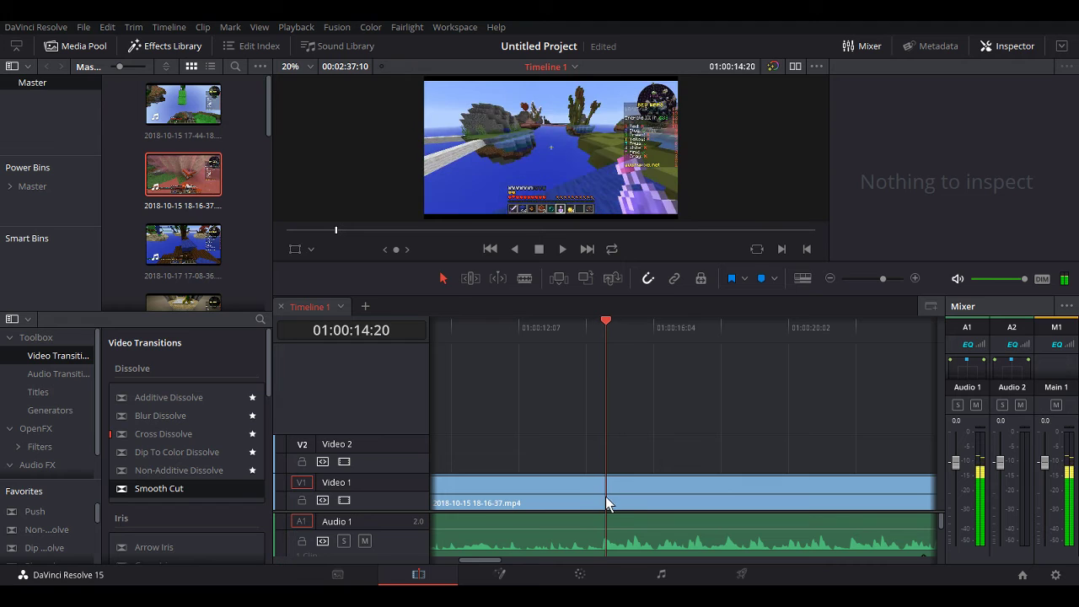
click(38, 392)
drag(167, 444, 601, 435)
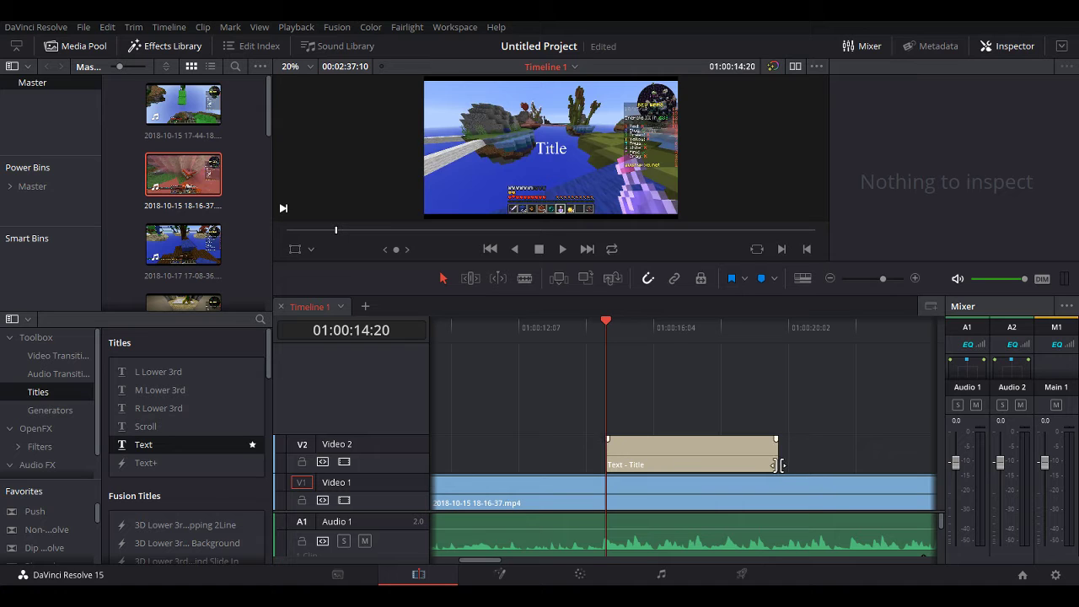
- Trim the end of the Text title on Video 2 to 01:00:15:16
drag(777, 453, 639, 549)
drag(607, 397, 636, 423)
click(632, 421)
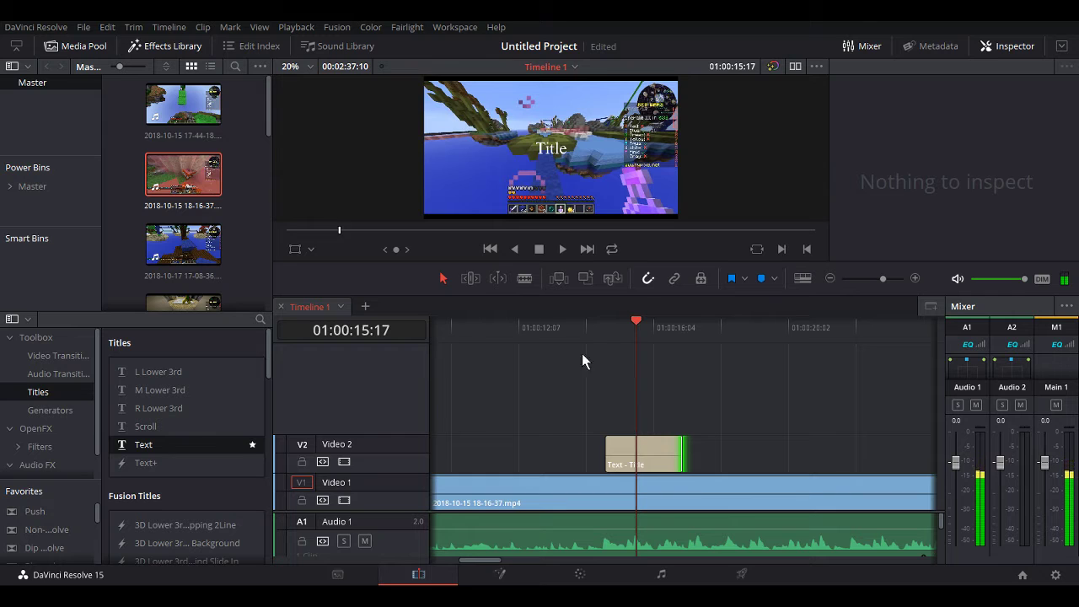
drag(395, 251, 393, 250)
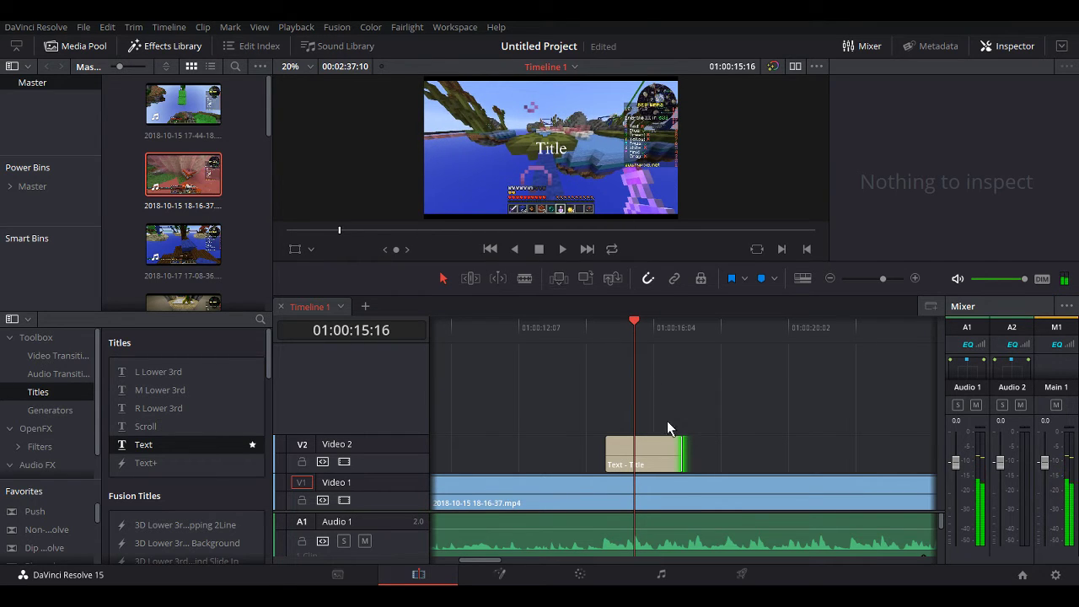
drag(683, 470, 625, 463)
click(622, 459)
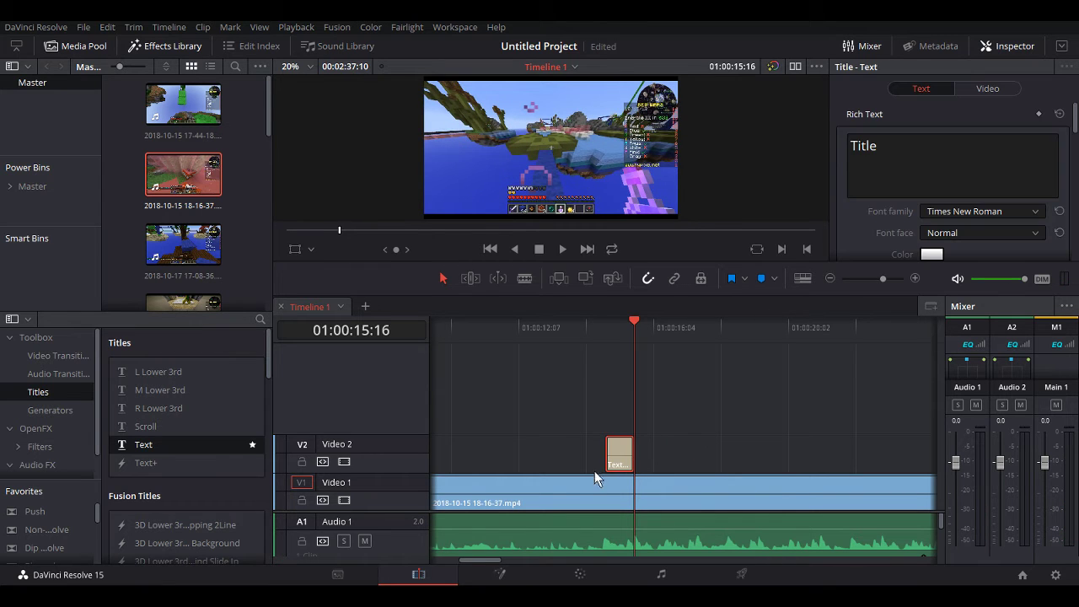
- Replace the title's rich text with "Beat Drop"
click(860, 184)
key(BackSpace)
key(BackSpace)
key(BackSpace)
key(BackSpace)
key(BackSpace)
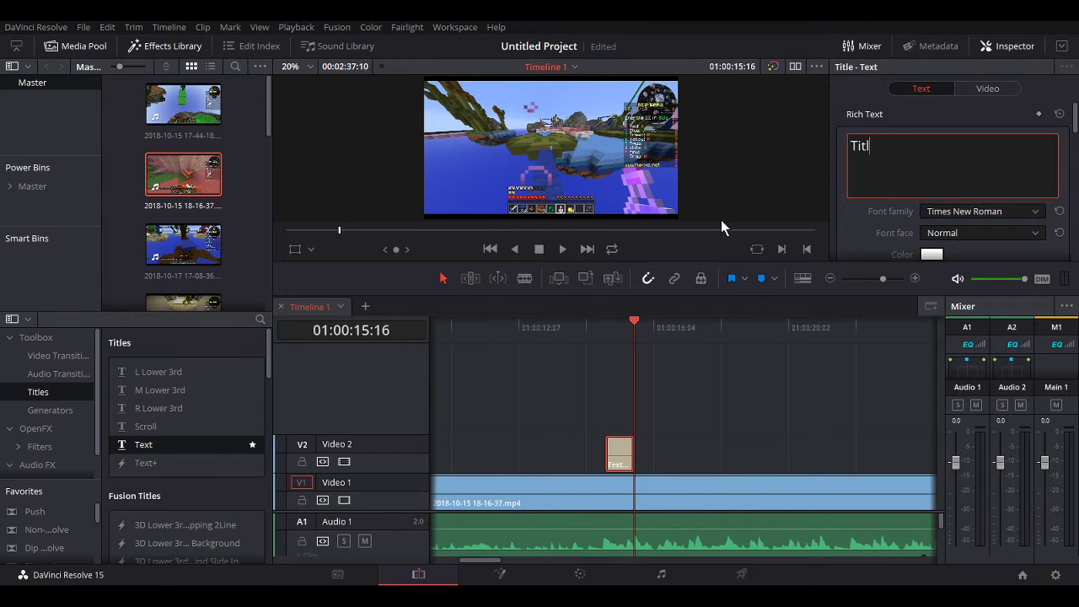
text(Be)
key(BackSpace)
text(eat Drop)
- Set the Beat Drop title's font family to Pink Blue
click(968, 208)
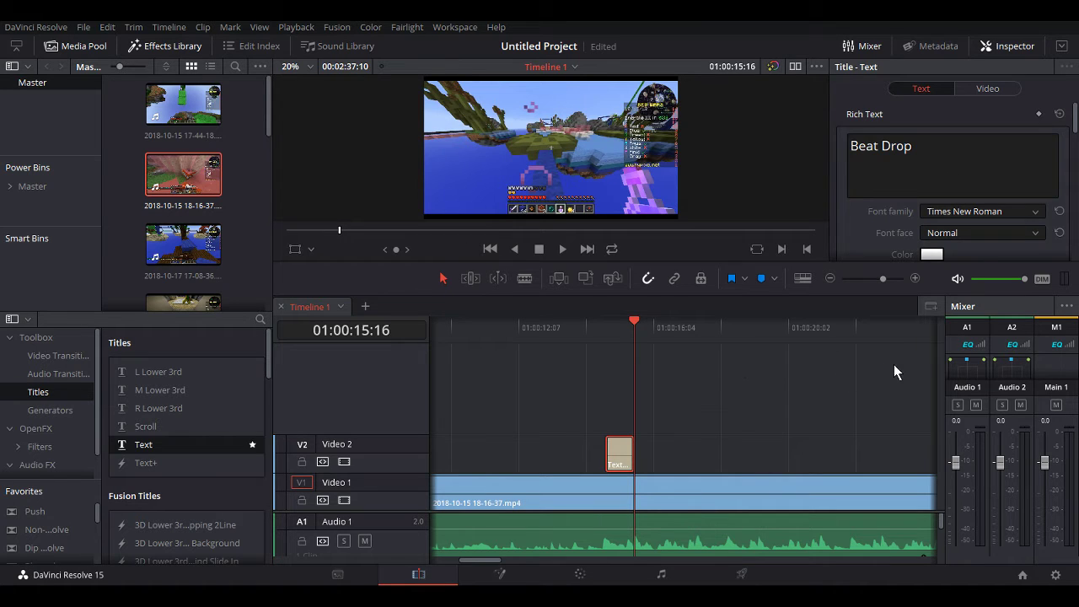
click(970, 341)
scroll(941, 217, down, 1)
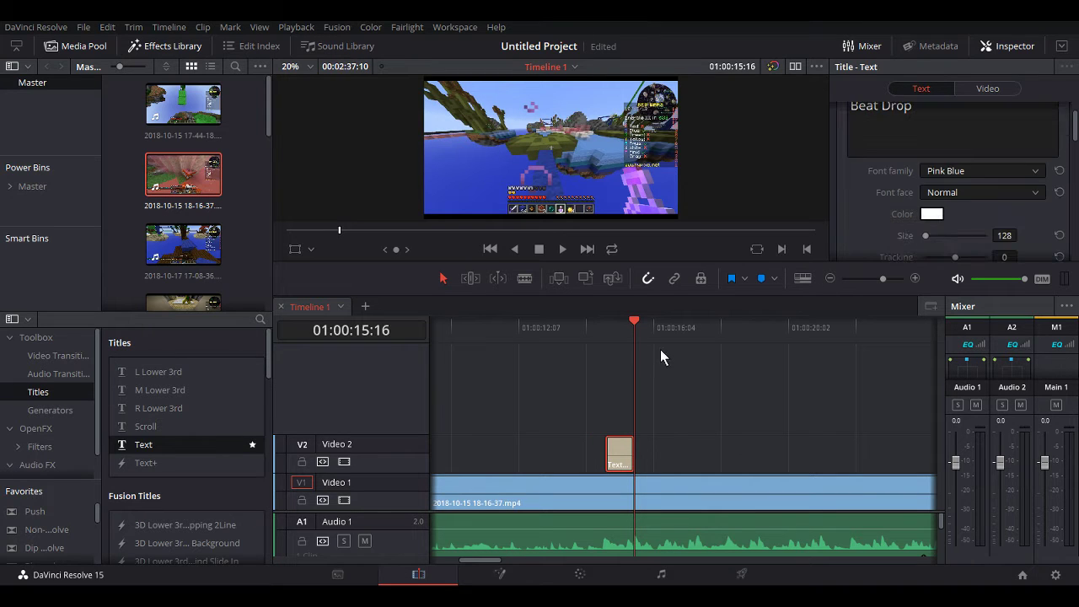
- Preview the Beat Drop title at 01:00:14:20 and set its font size to 309
drag(631, 338, 616, 341)
click(1024, 113)
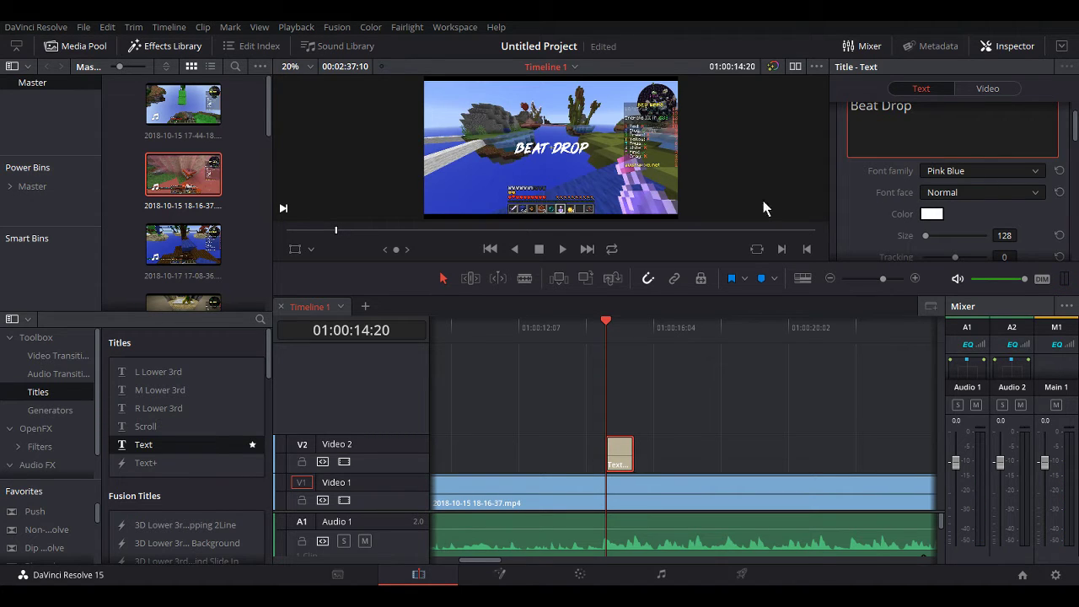
click(868, 194)
scroll(893, 192, down, 2)
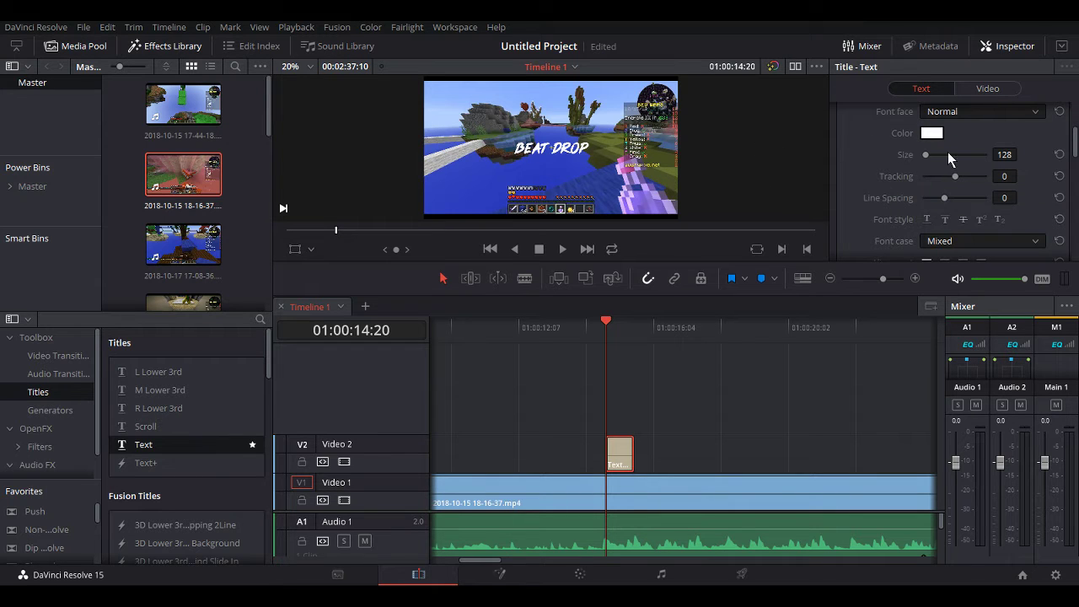
drag(927, 154, 928, 154)
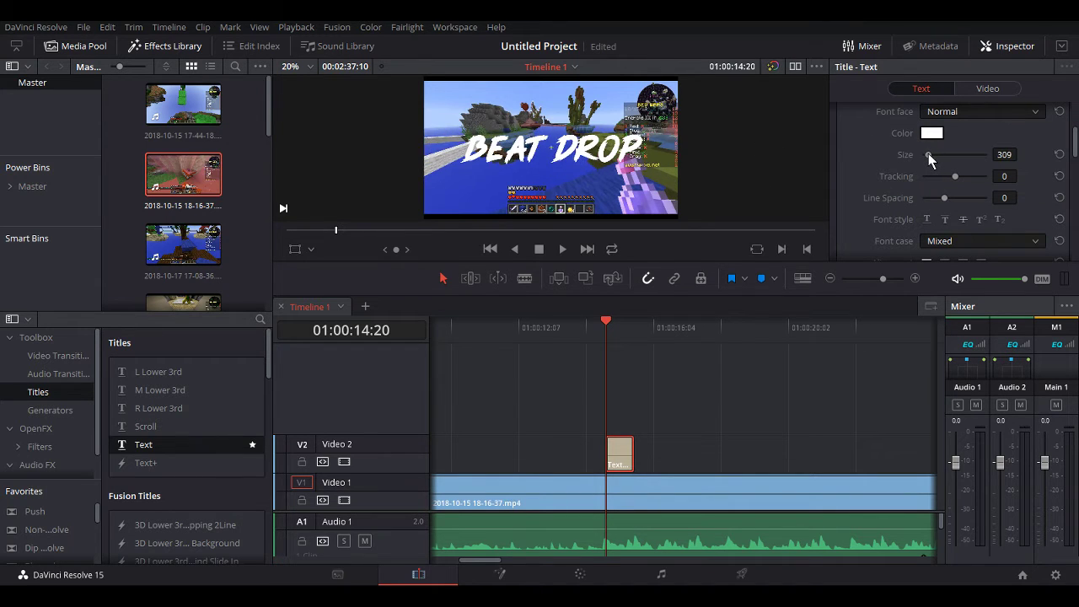
- Play the timeline twice from just before the Beat Drop title to check it against the music
key(j)
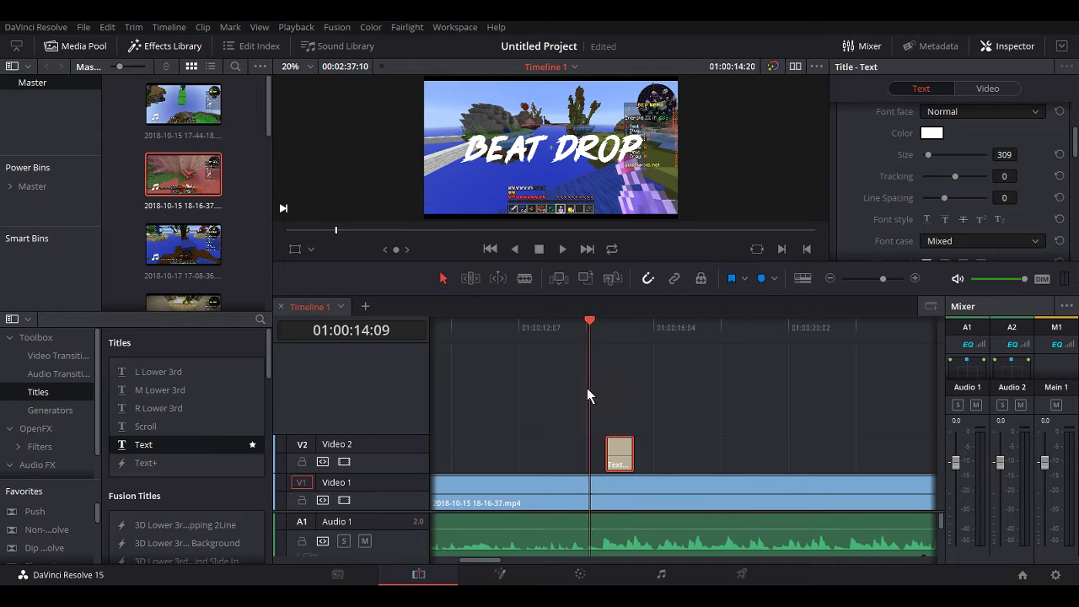
click(565, 248)
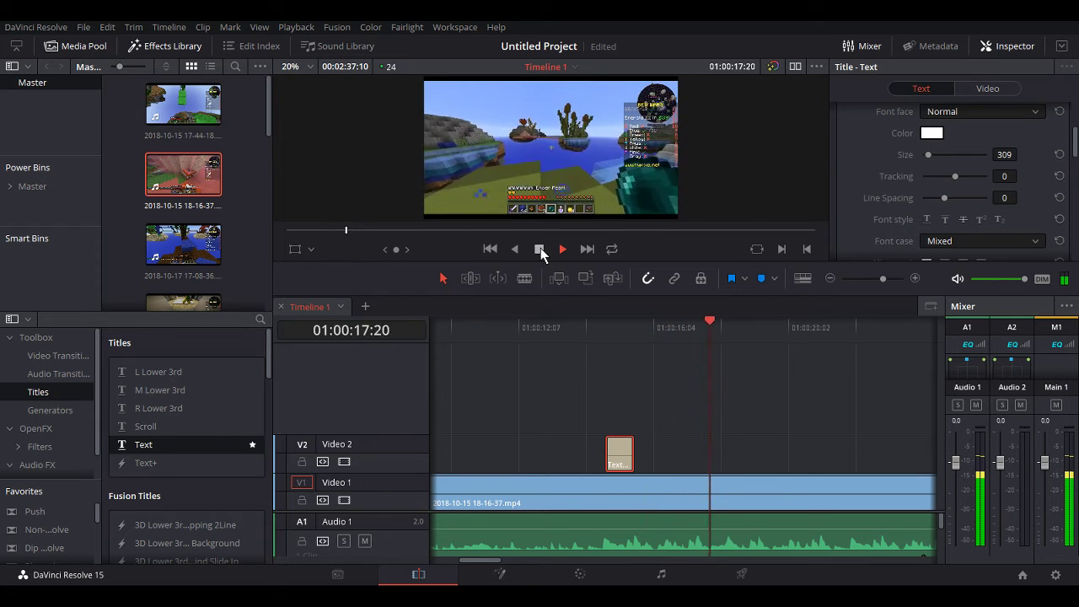
click(540, 247)
drag(729, 344, 531, 375)
click(561, 248)
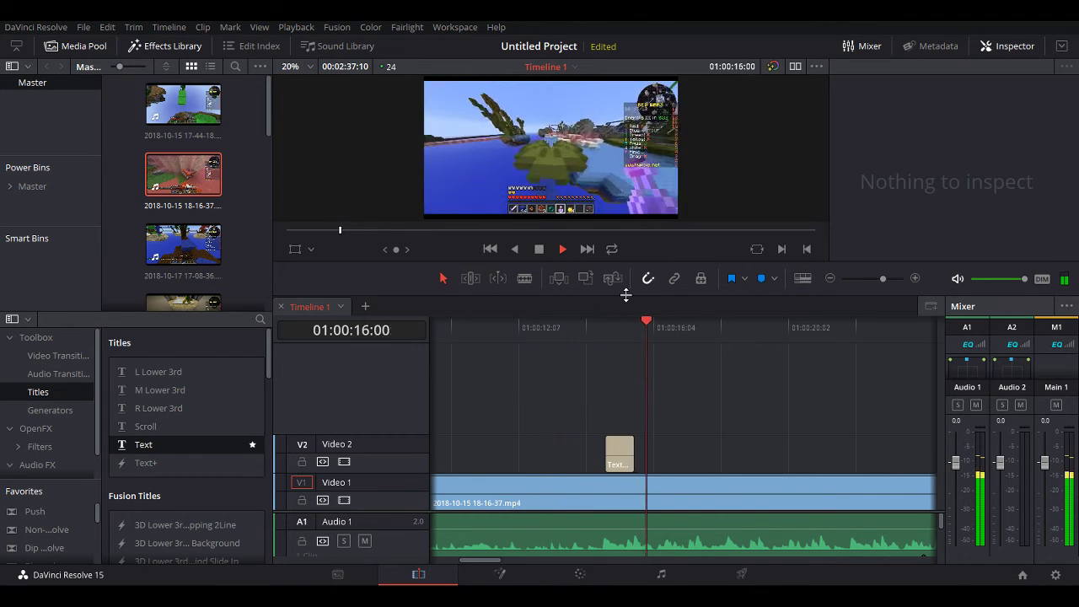
click(539, 249)
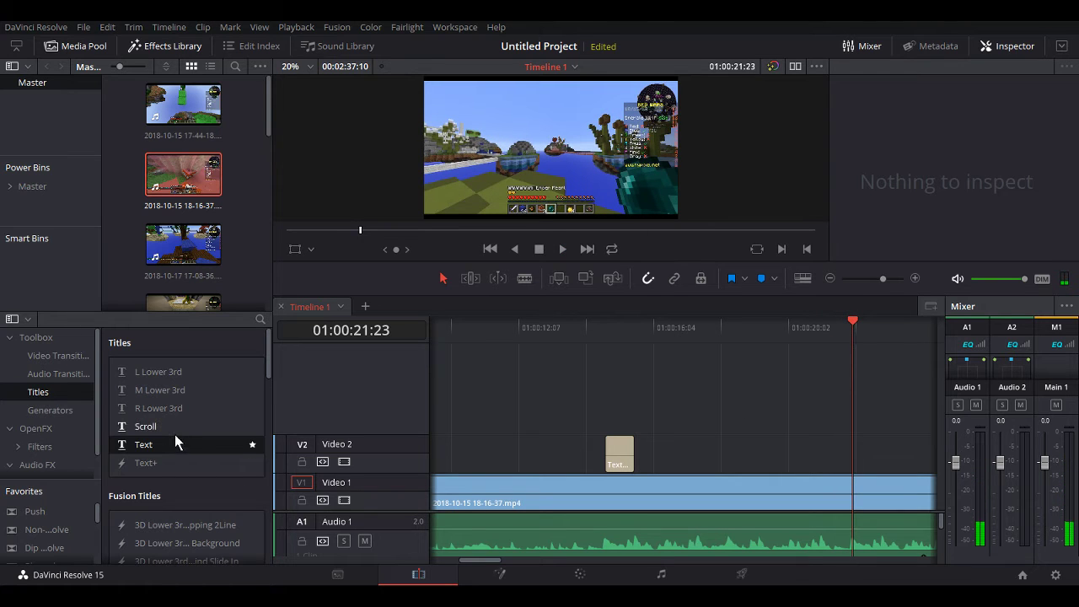
- Add a Scroll title to Video 2 at 01:00:21:23 and play through it from an earlier point
drag(175, 430, 860, 472)
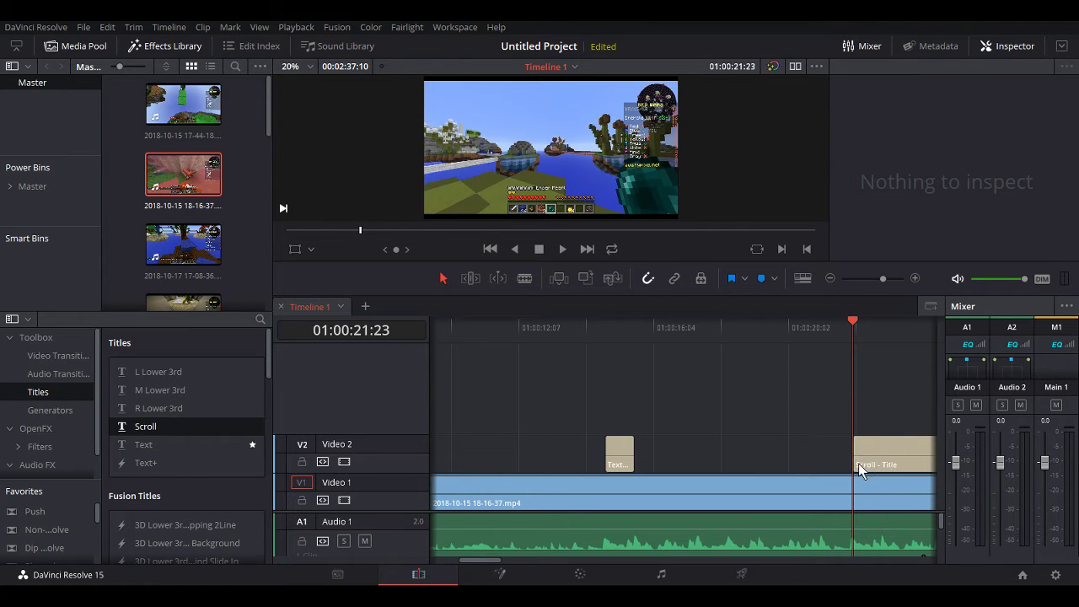
click(860, 471)
drag(849, 356, 671, 354)
click(562, 250)
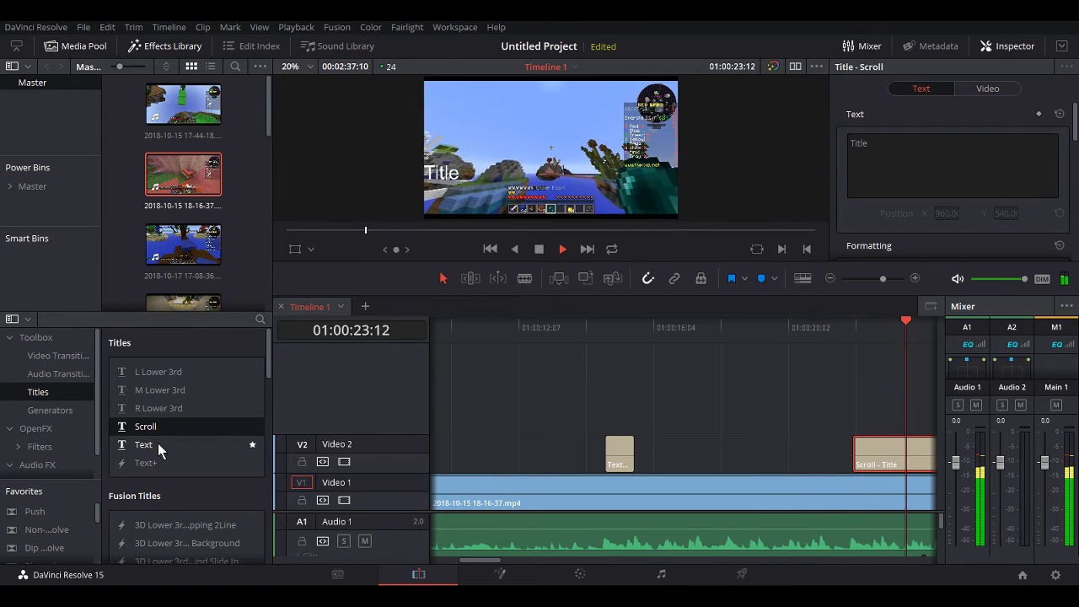
click(541, 249)
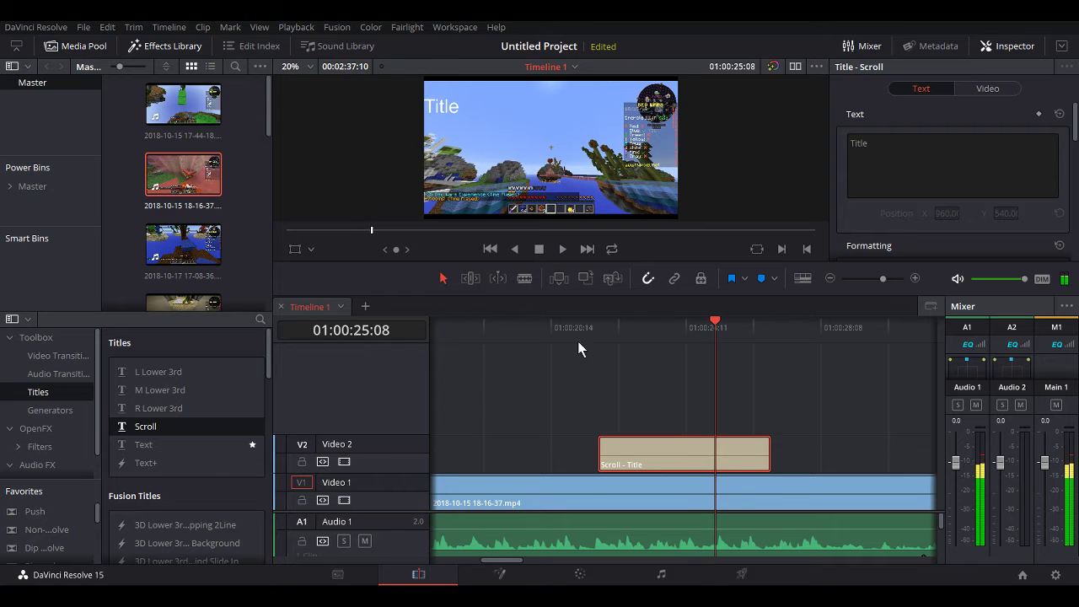
- Replay the Scroll title from before its start to examine its motion
drag(714, 372, 494, 331)
key(space)
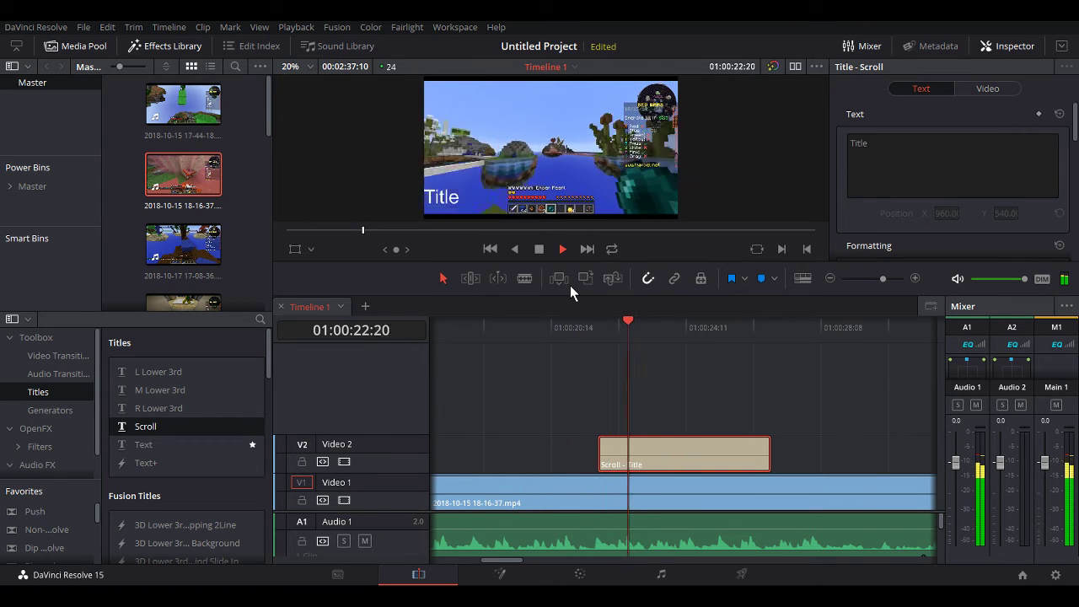
key(space)
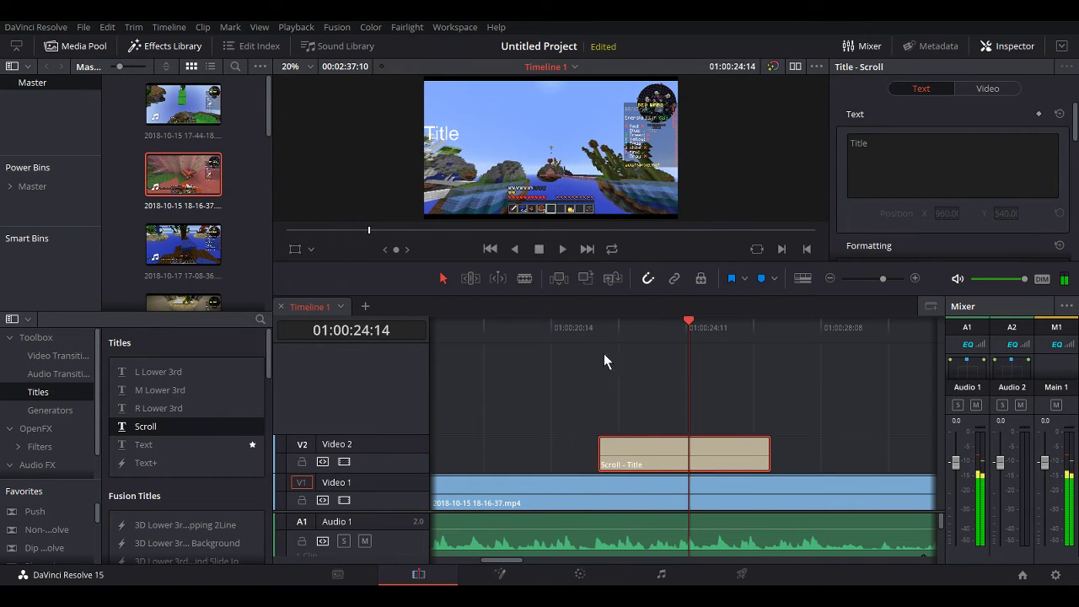
- Replace the Scroll title on Video 2 with a Text title starting at 01:00:21:23 and select it
key(j)
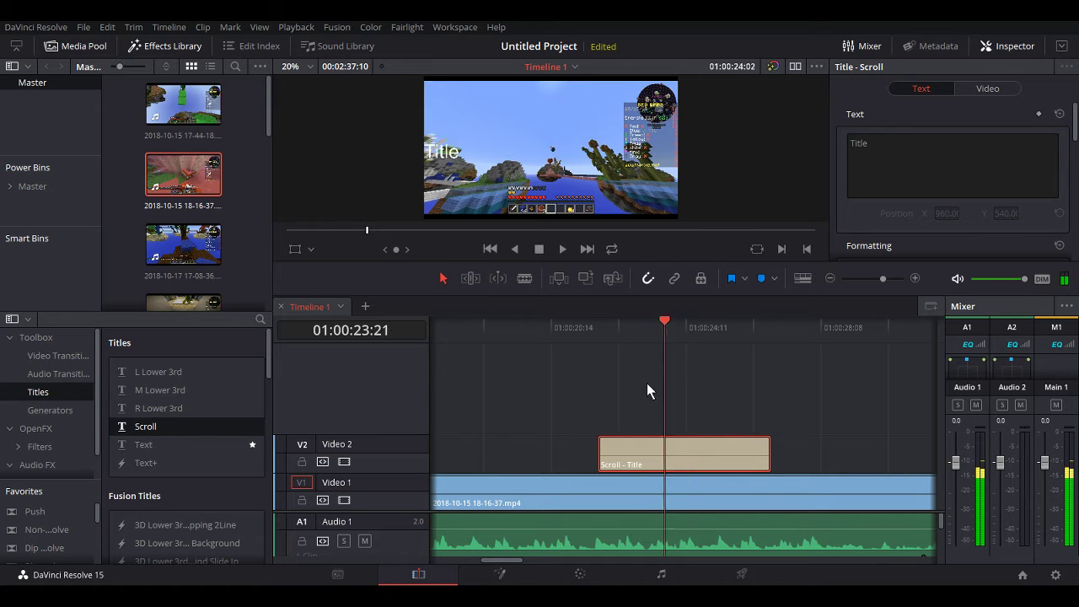
key(space)
key(Delete)
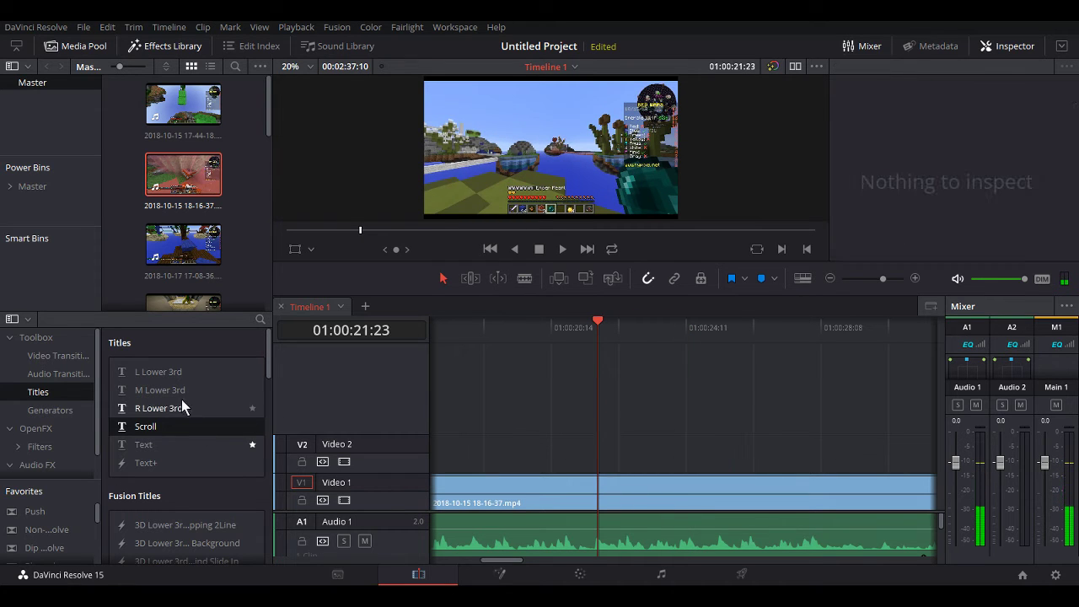
drag(193, 446, 605, 456)
click(623, 469)
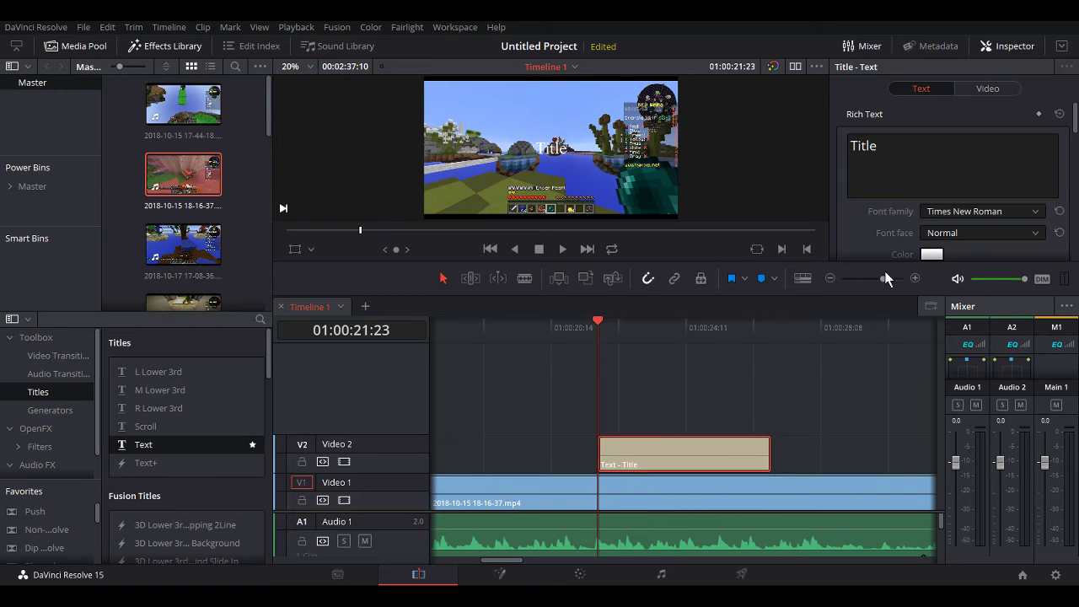
- Replace the placeholder text of the new title with "Boom"
key(BackSpace)
key(BackSpace)
key(BackSpace)
key(BackSpace)
key(BackSpace)
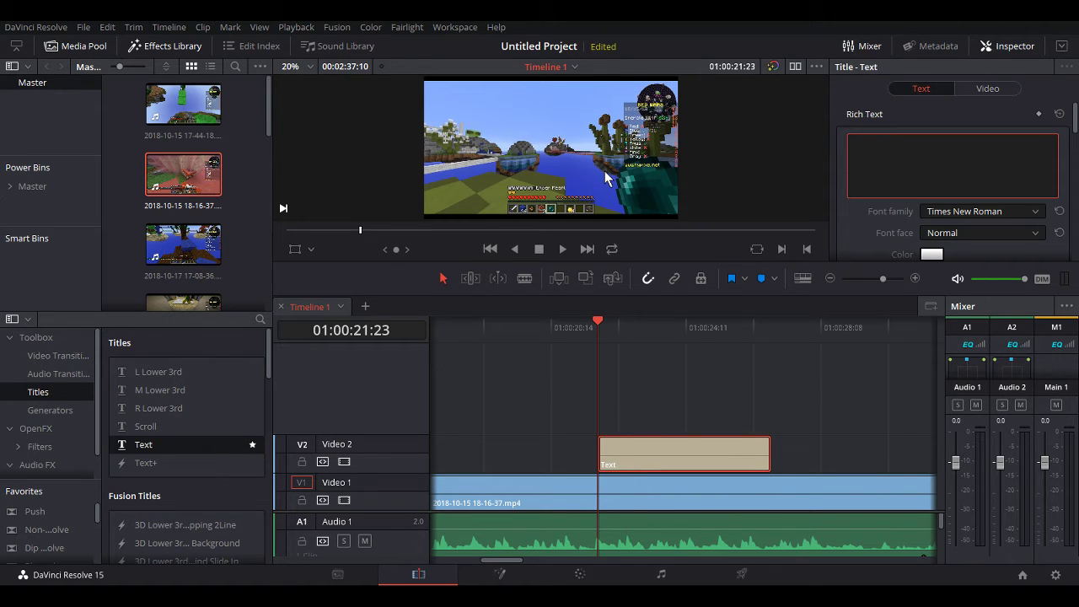
text(bv)
text(Boo)
text(m)
- Set the Boom title's font size to 309 and its font family to ObelixPro
scroll(995, 245, down, 2)
drag(917, 197, 928, 197)
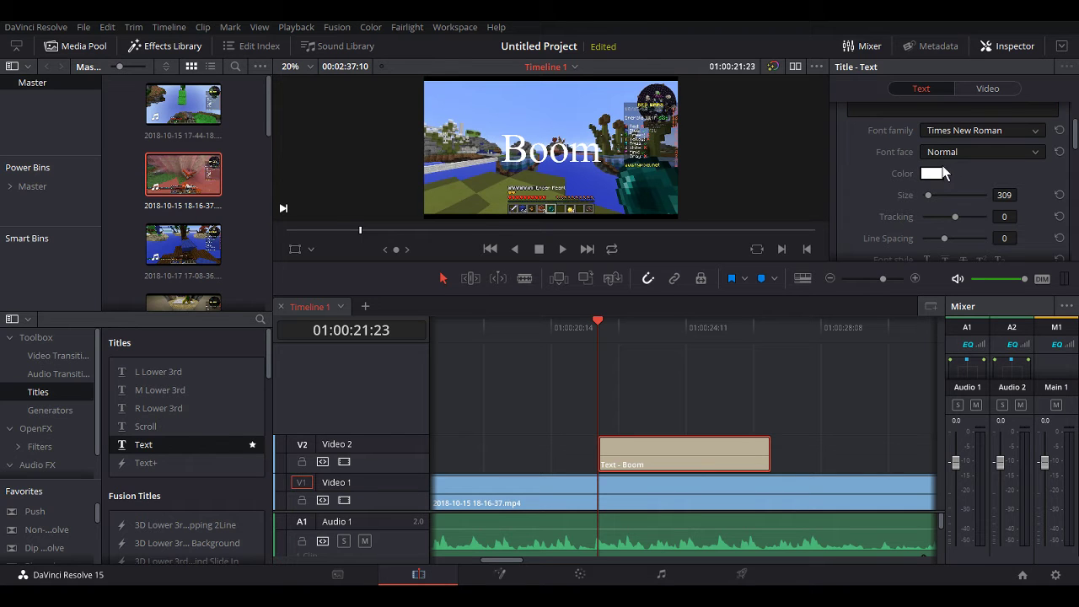
click(999, 192)
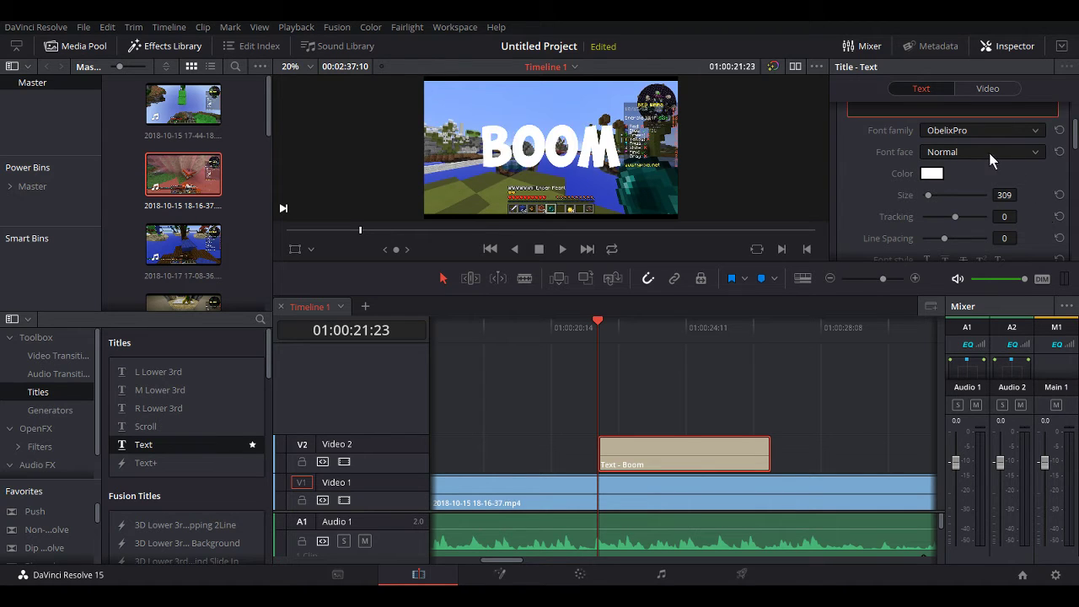
- Play the timeline from before the Boom title to check its timing against the music
click(520, 399)
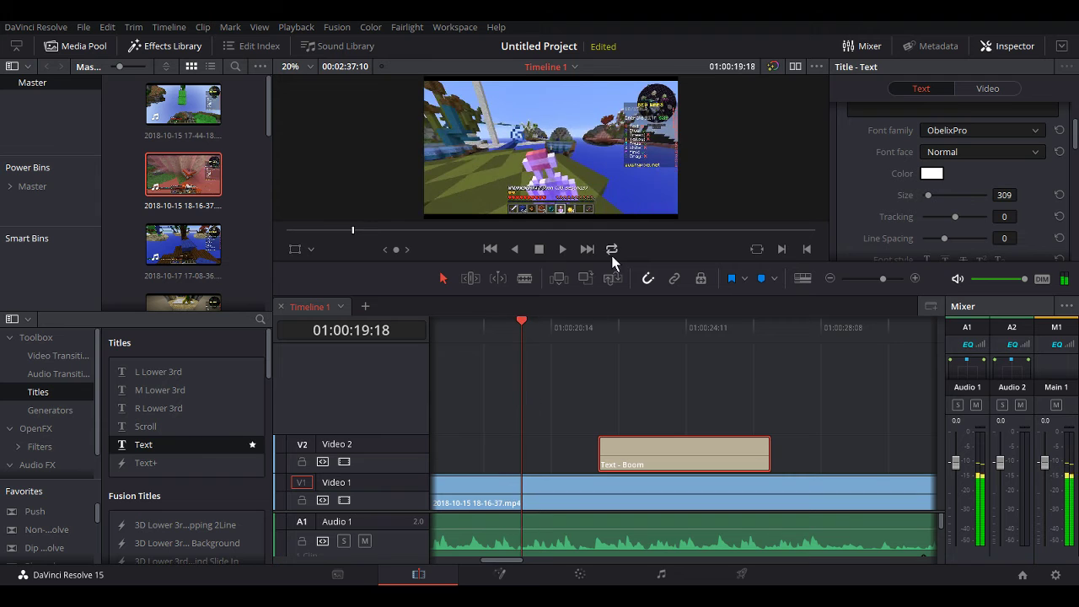
click(566, 247)
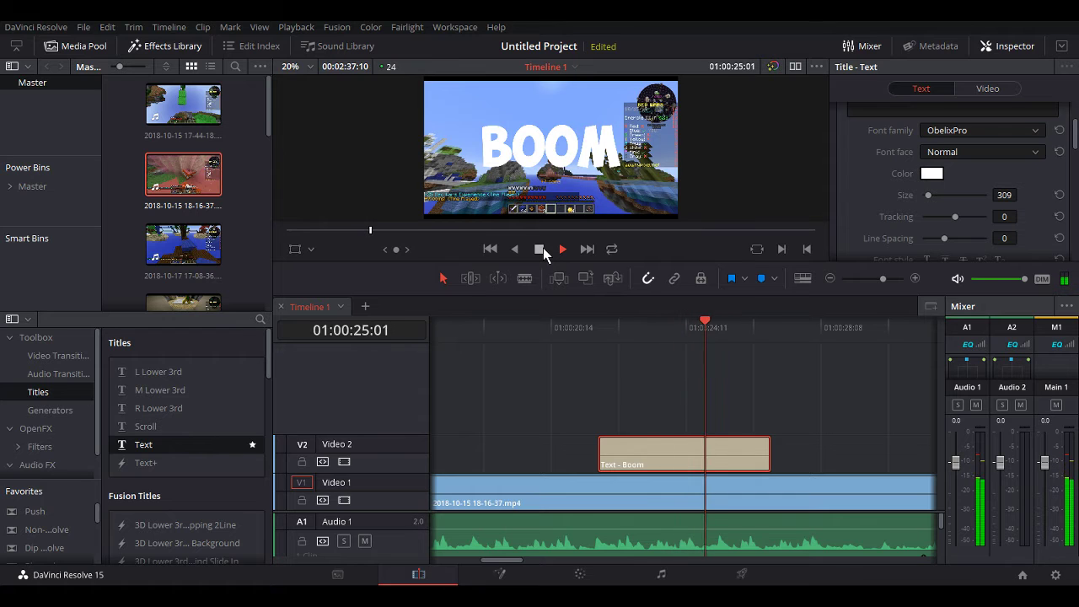
click(543, 248)
- Trim the end of the Boom title on Video 2 to 01:00:25:11
drag(724, 328, 719, 329)
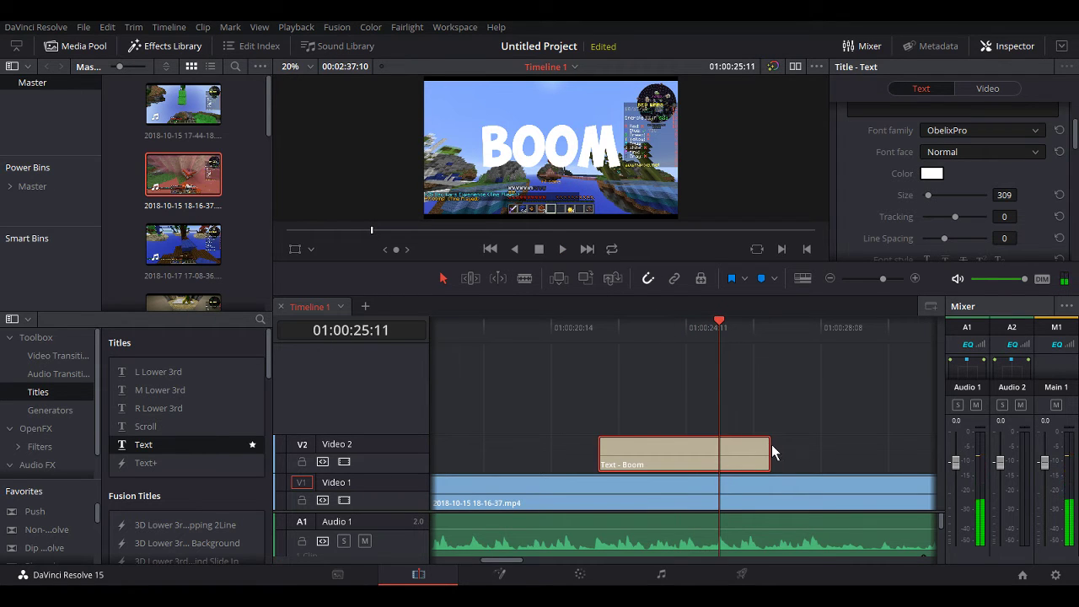
drag(769, 454, 721, 458)
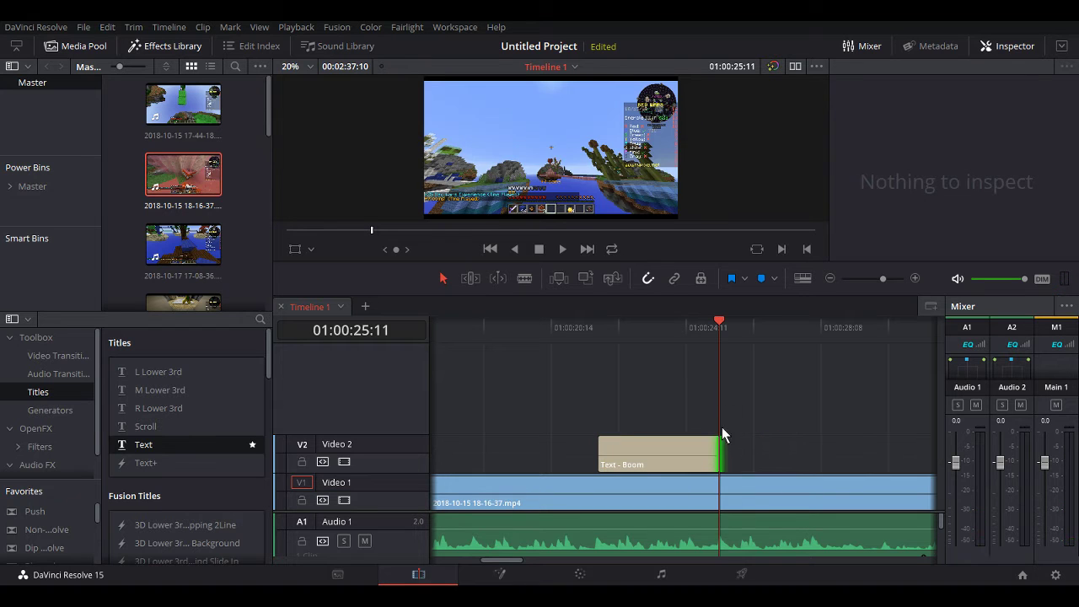
drag(718, 333, 727, 372)
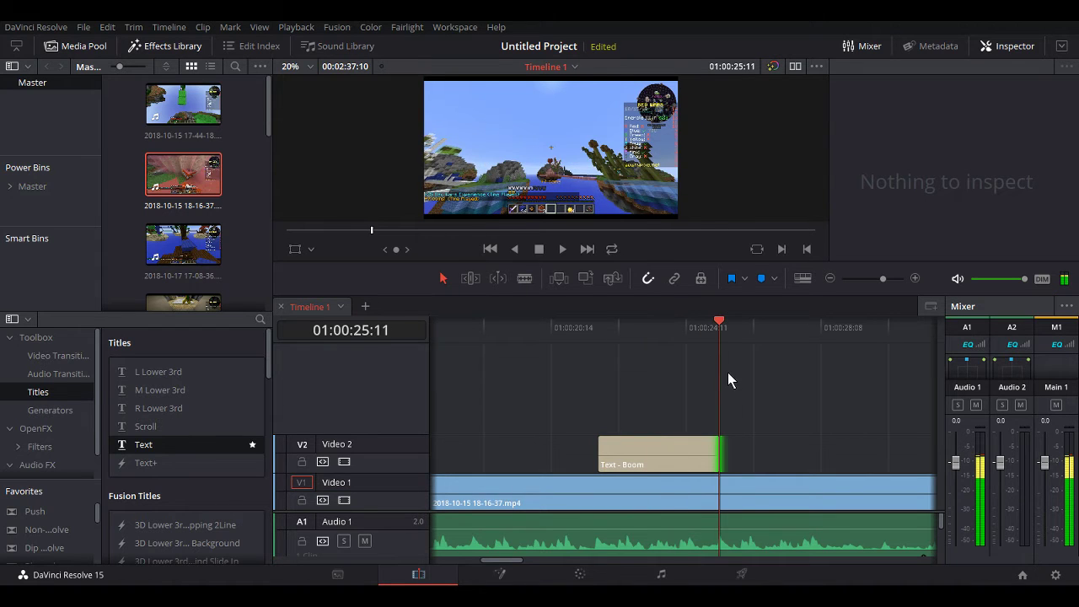
- Add timeline markers at the Boom title's end, 01:00:25:11, and at its start, 01:00:21:23
click(762, 278)
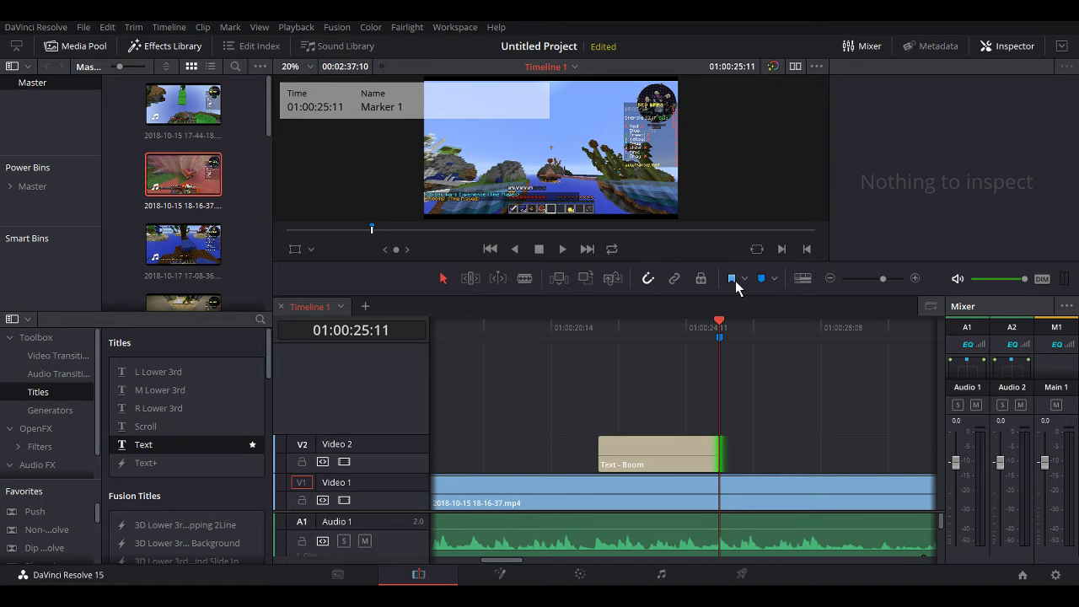
drag(723, 321, 607, 368)
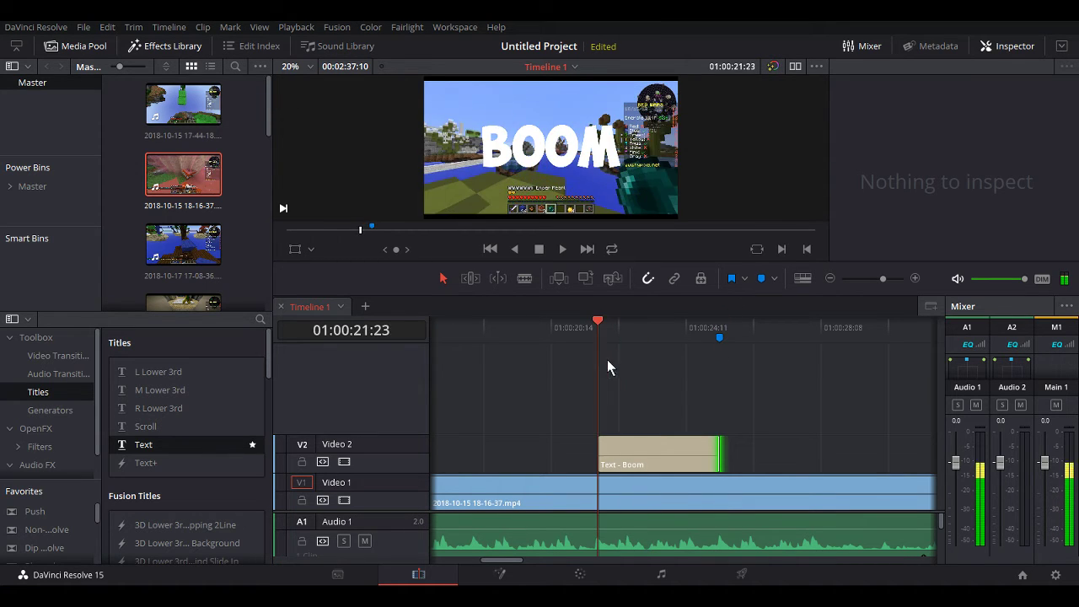
click(762, 280)
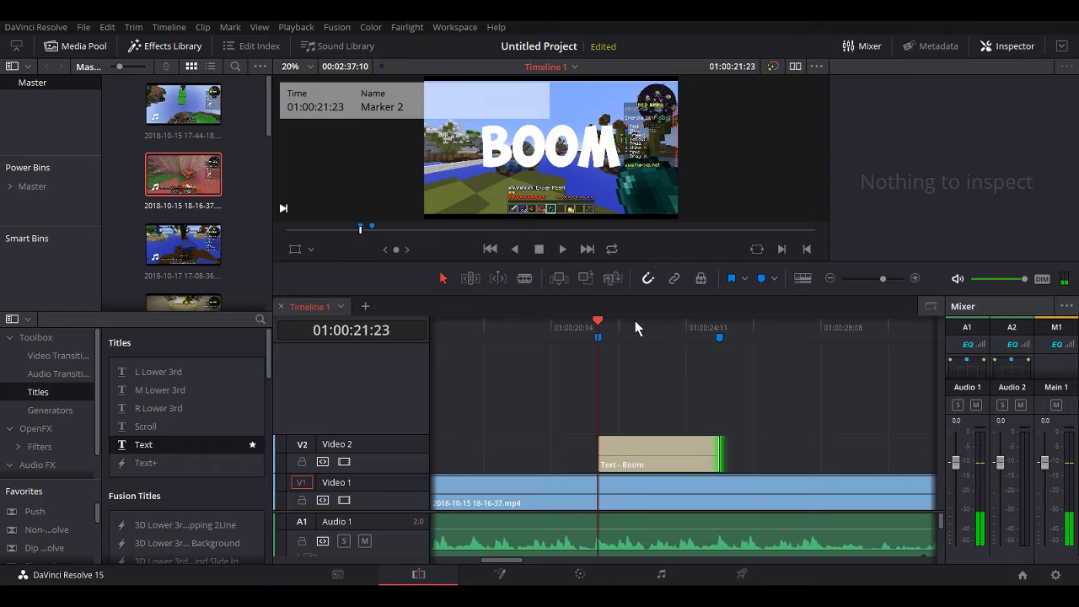
- Undo the last marker and place it again at the Boom title's start, 01:00:21:23
drag(602, 327, 662, 333)
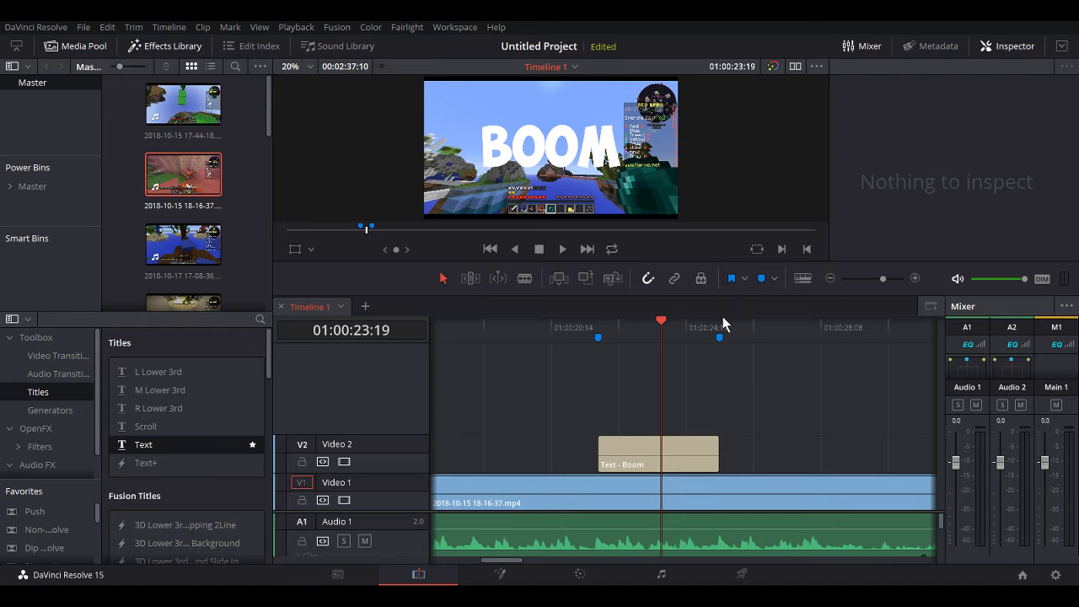
key(ctrl+z)
drag(661, 333, 598, 333)
click(763, 279)
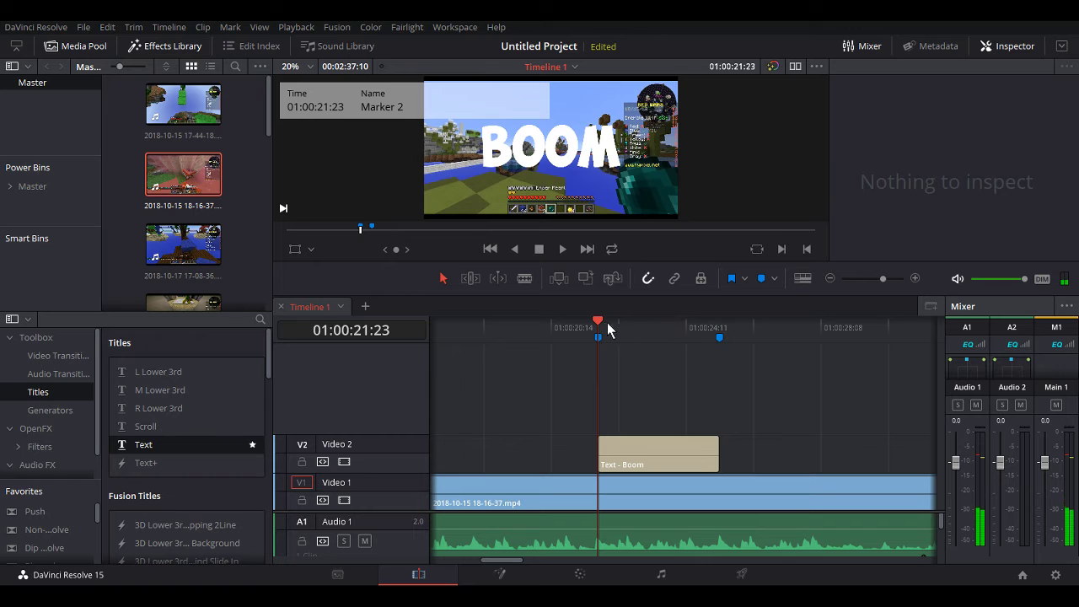
- Add a timeline marker at 01:00:23:14 within the Boom title and return the playhead to the marker at the title's start
drag(600, 327, 653, 329)
click(762, 279)
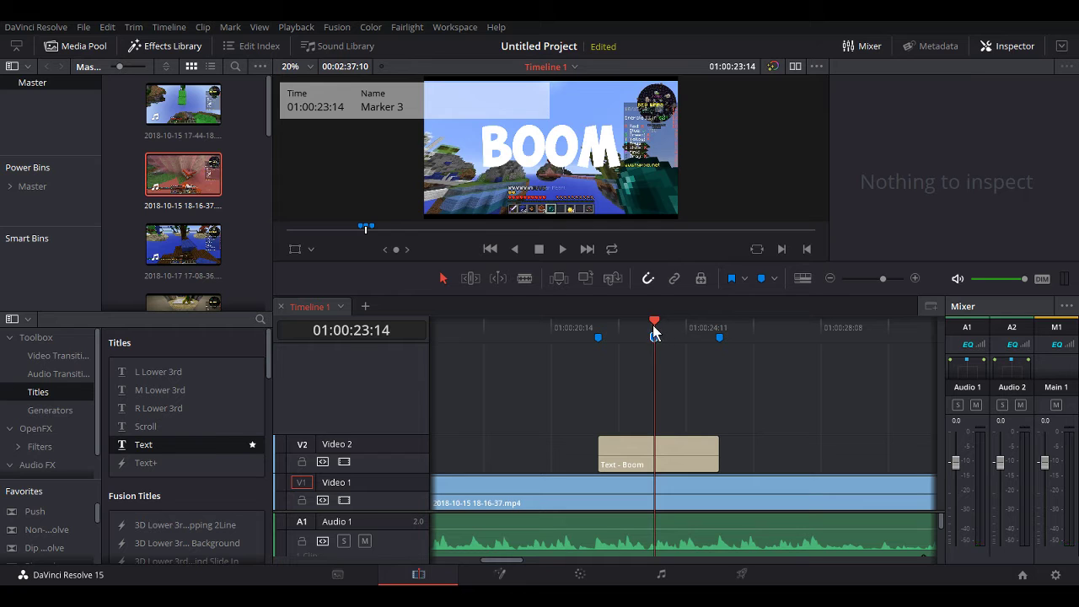
key(shift+Up)
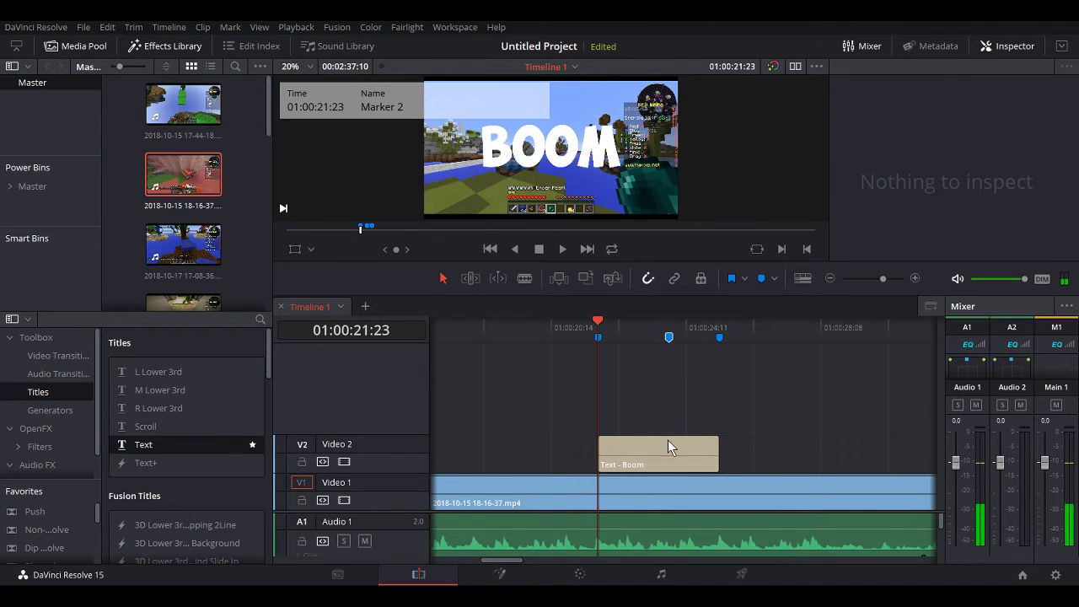
- Add a zoom keyframe to the Boom title at the first marker, 01:00:21:23
click(619, 331)
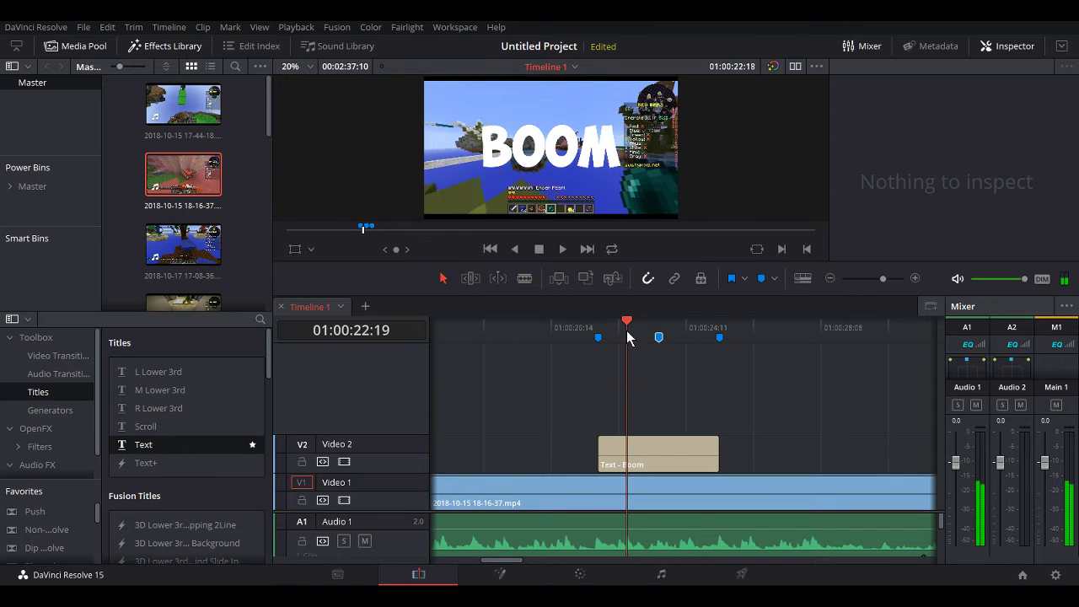
drag(628, 325, 603, 331)
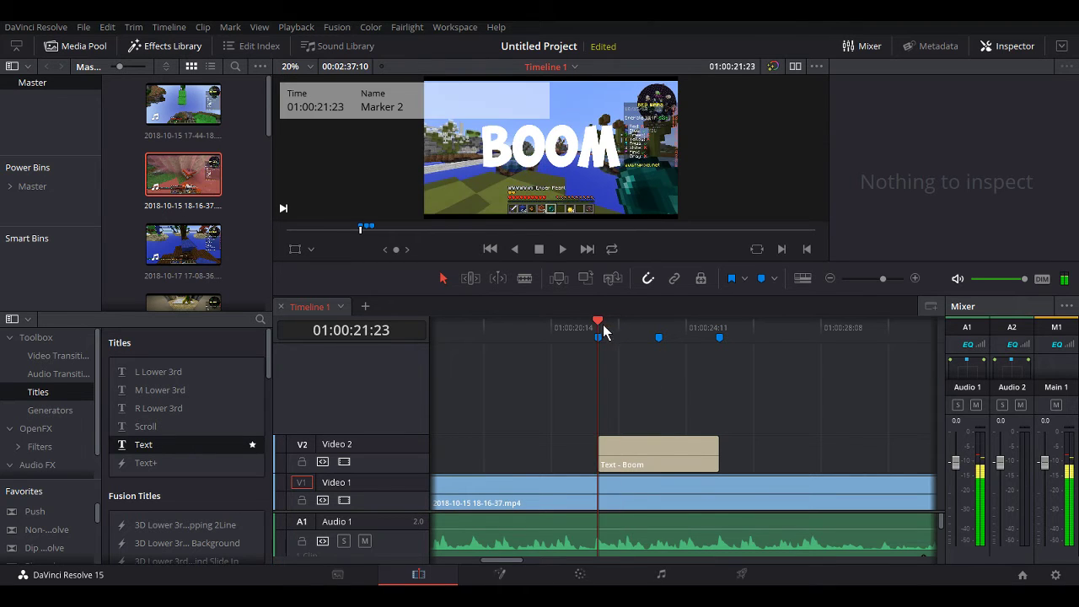
click(667, 438)
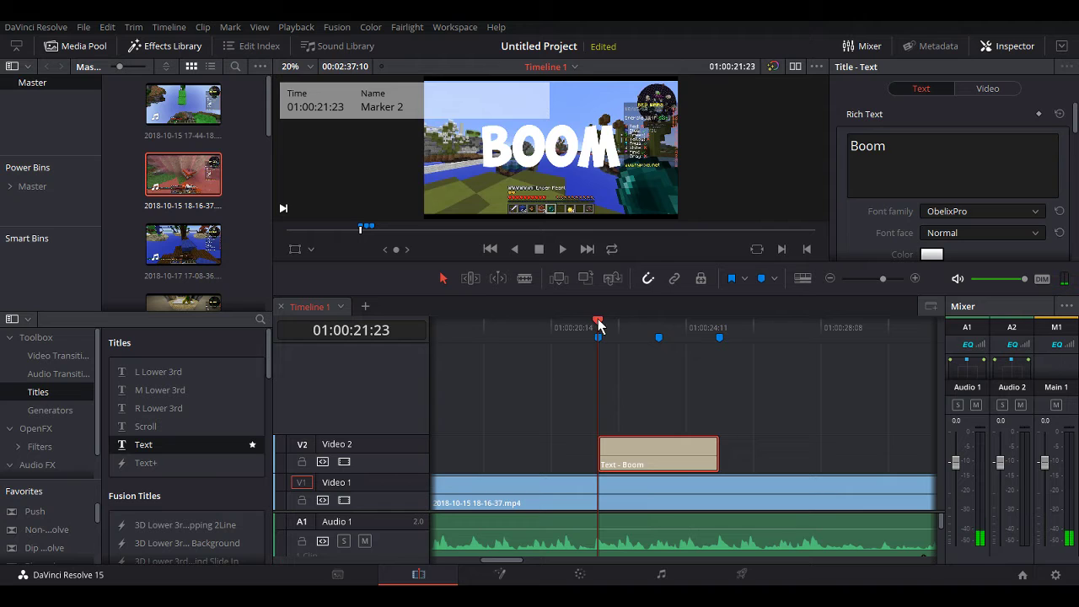
click(995, 90)
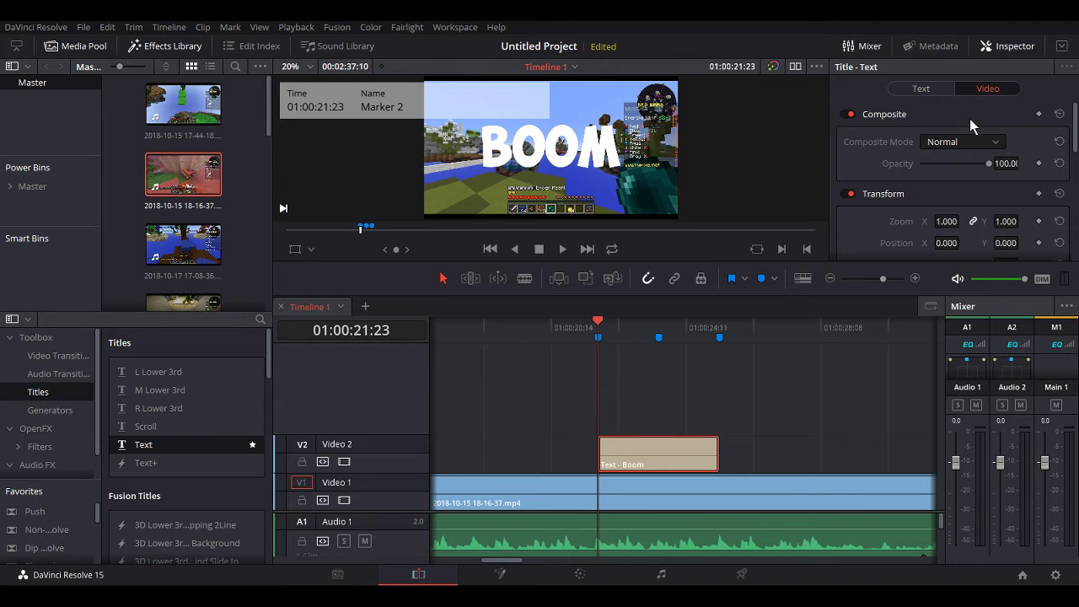
scroll(934, 150, down, 2)
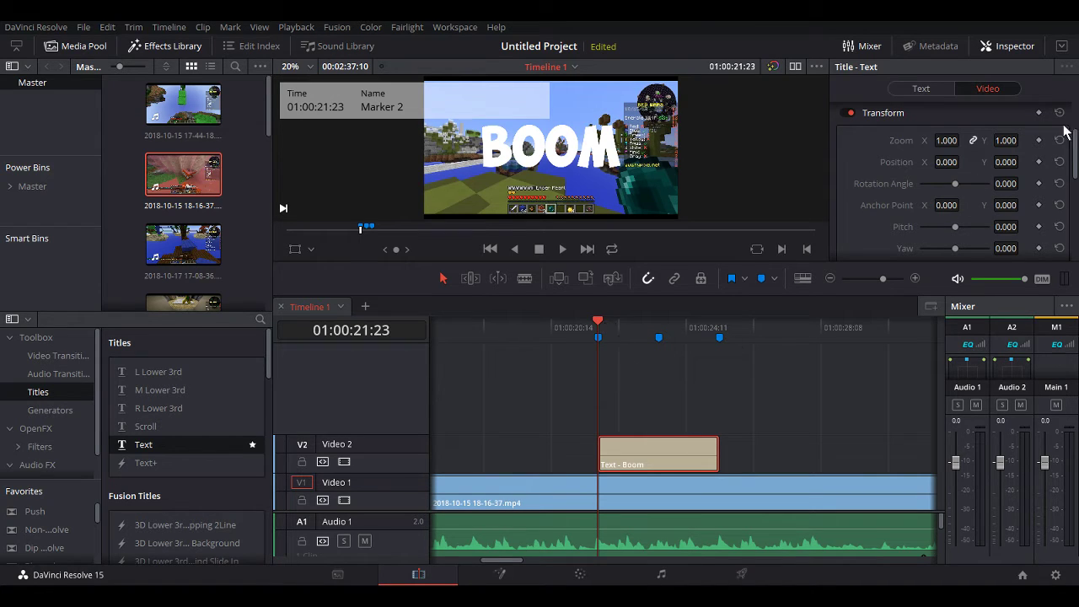
click(1040, 141)
- Keyframe the Boom title's zoom at the middle marker, 01:00:23:17, and enlarge it to 1.660
drag(597, 328, 653, 329)
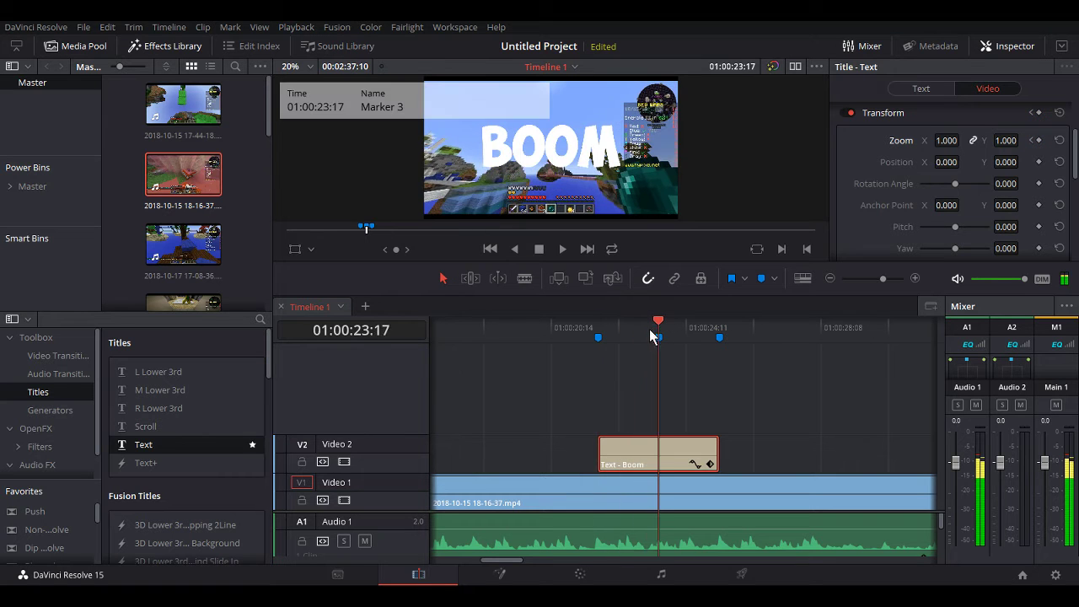
click(1039, 141)
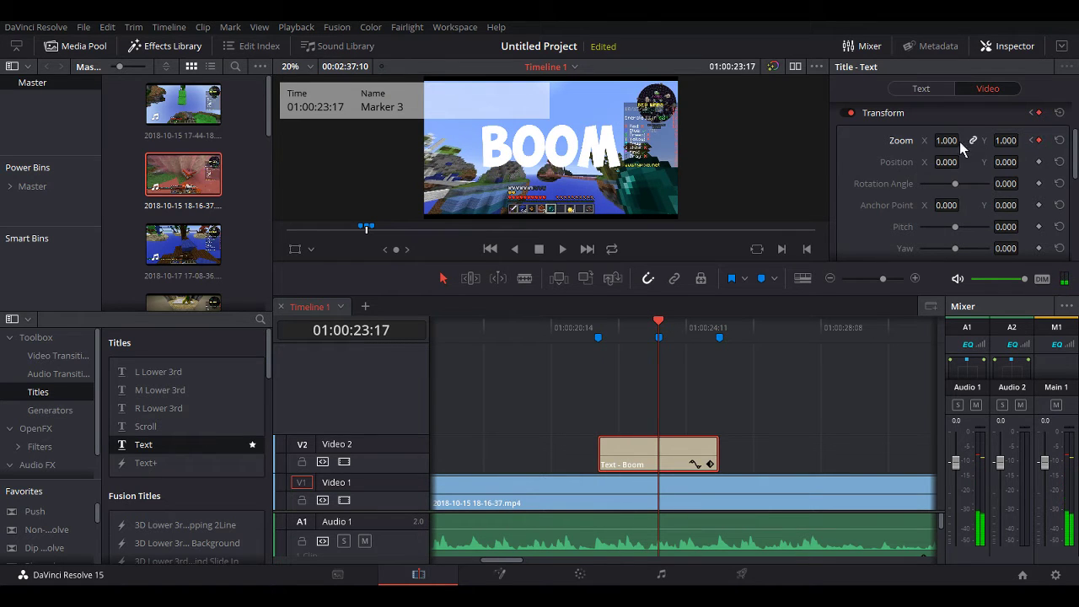
drag(953, 141, 1045, 140)
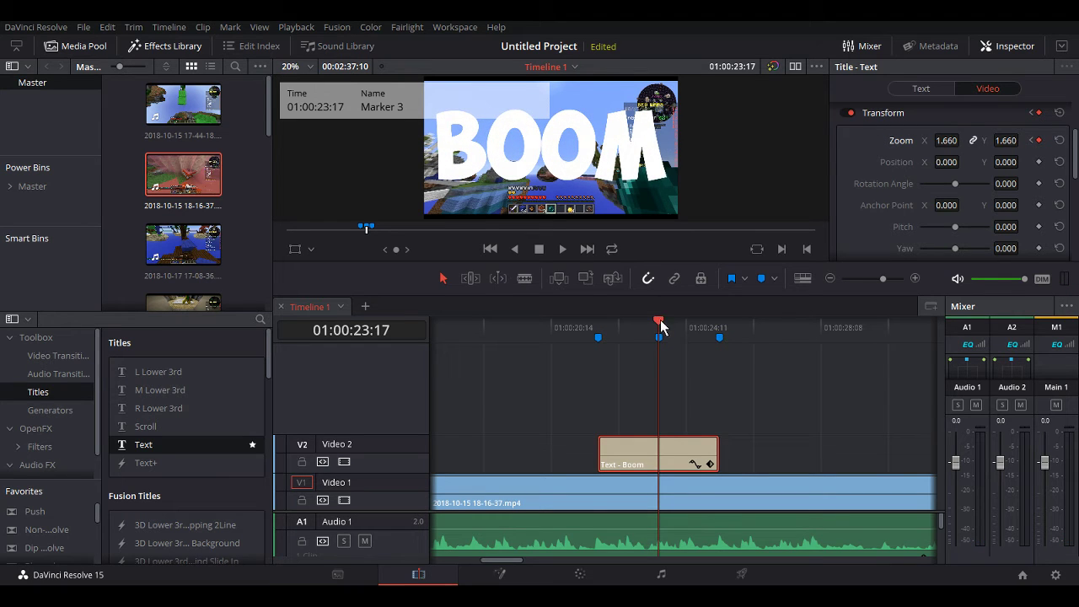
- Set the Boom title's zoom to 1.000 at the last marker, 01:00:25:11
drag(661, 328, 720, 328)
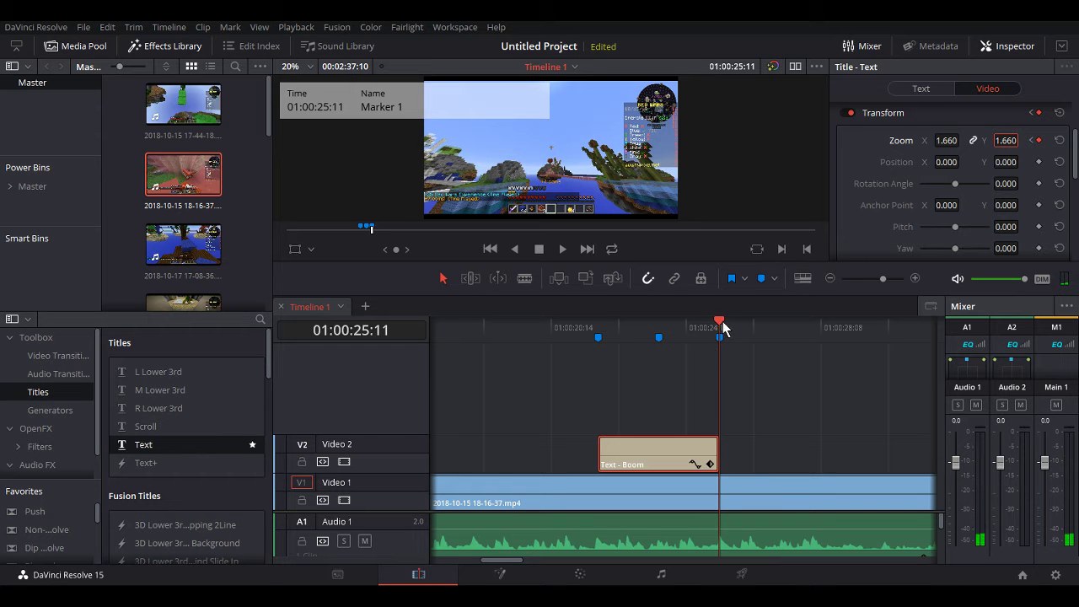
mouse_move(718, 327)
mouse_down()
mouse_move(602, 349)
mouse_move(679, 329)
mouse_move(713, 335)
mouse_up()
click(945, 140)
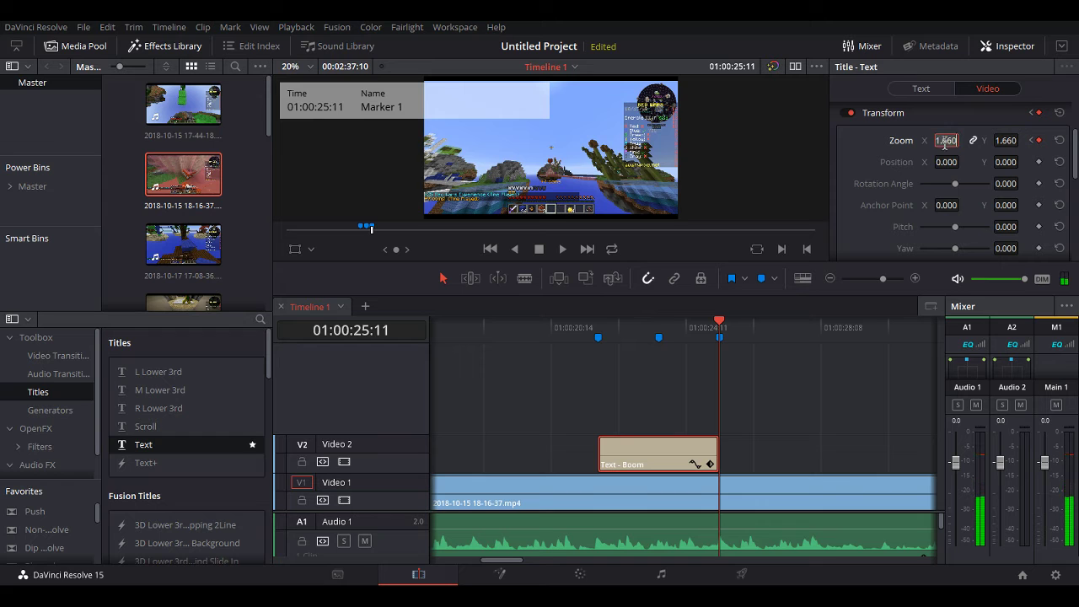
key(BackSpace)
text(1)
key(Return)
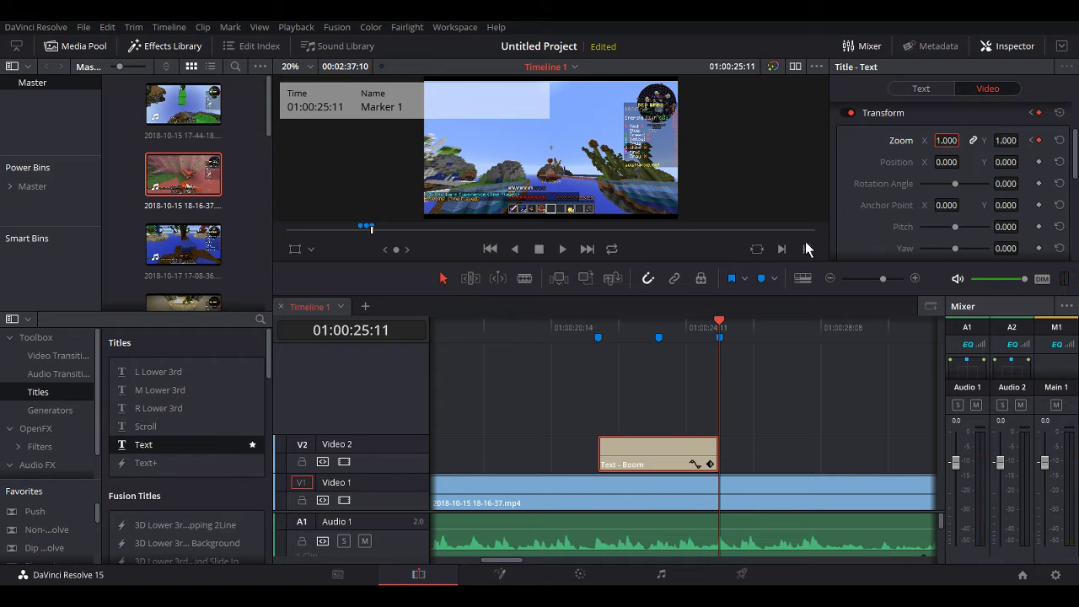
- Play back the Boom title's zoom animation from the first marker
drag(709, 321, 586, 348)
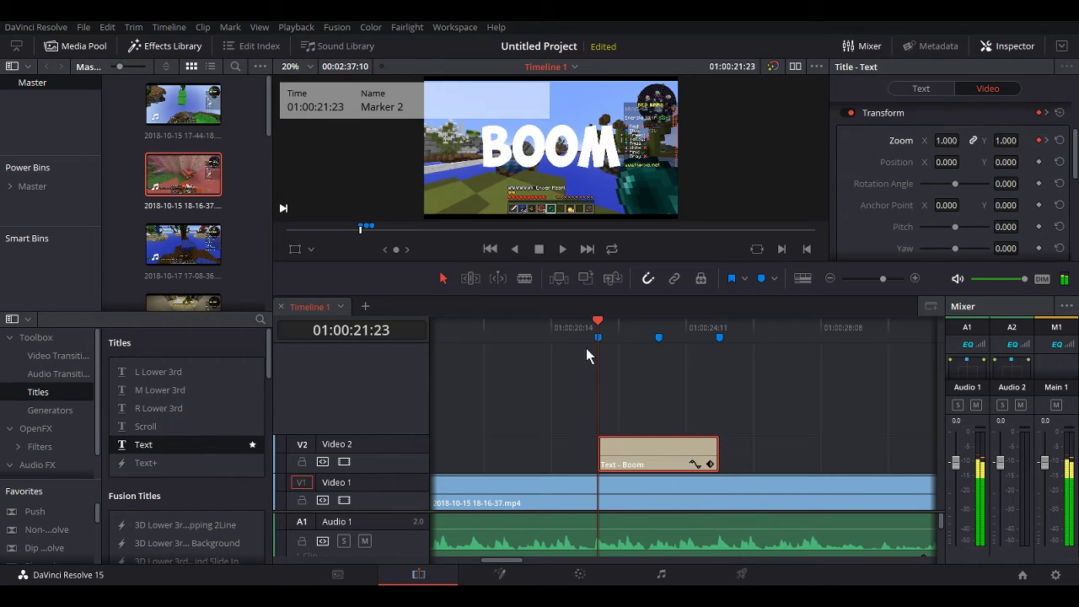
click(561, 249)
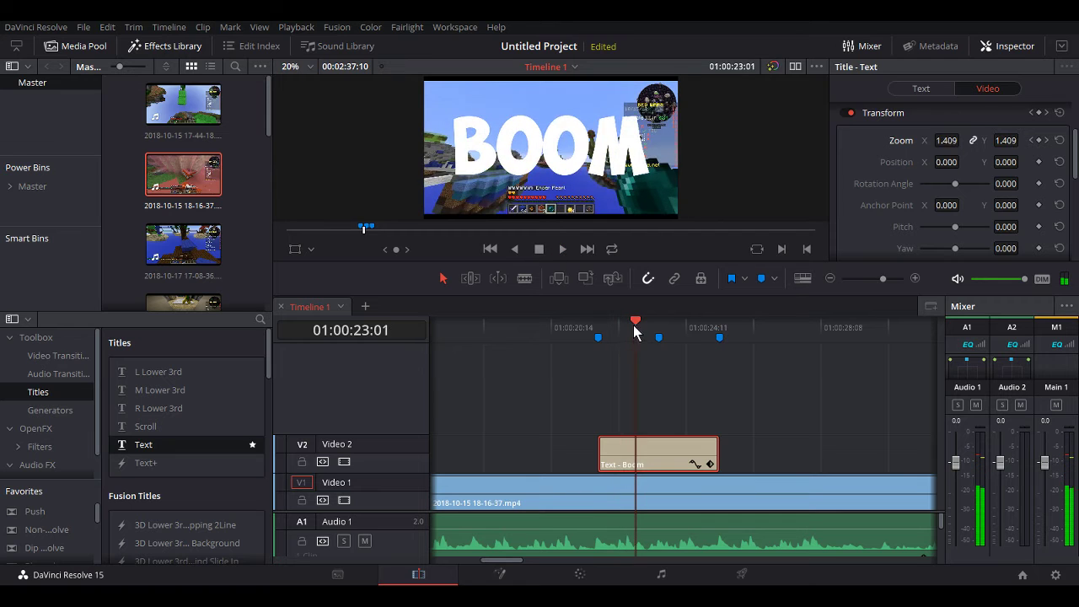
drag(636, 331, 561, 321)
click(561, 248)
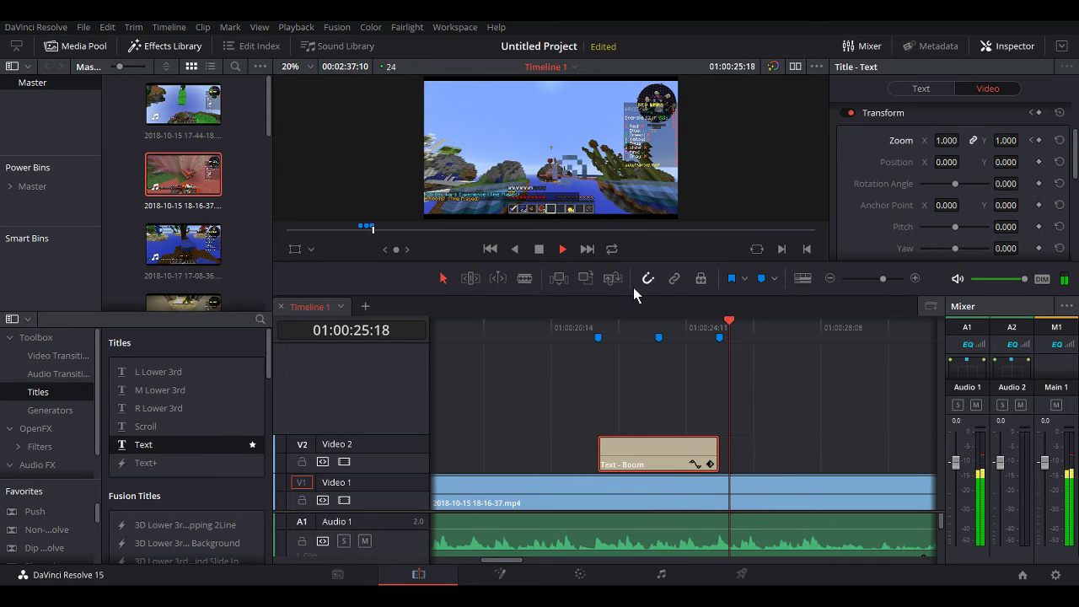
key(space)
- Enlarge the Boom title's zoom at the middle marker to 5.320 and play the animation back
drag(754, 331, 661, 349)
drag(946, 141, 966, 166)
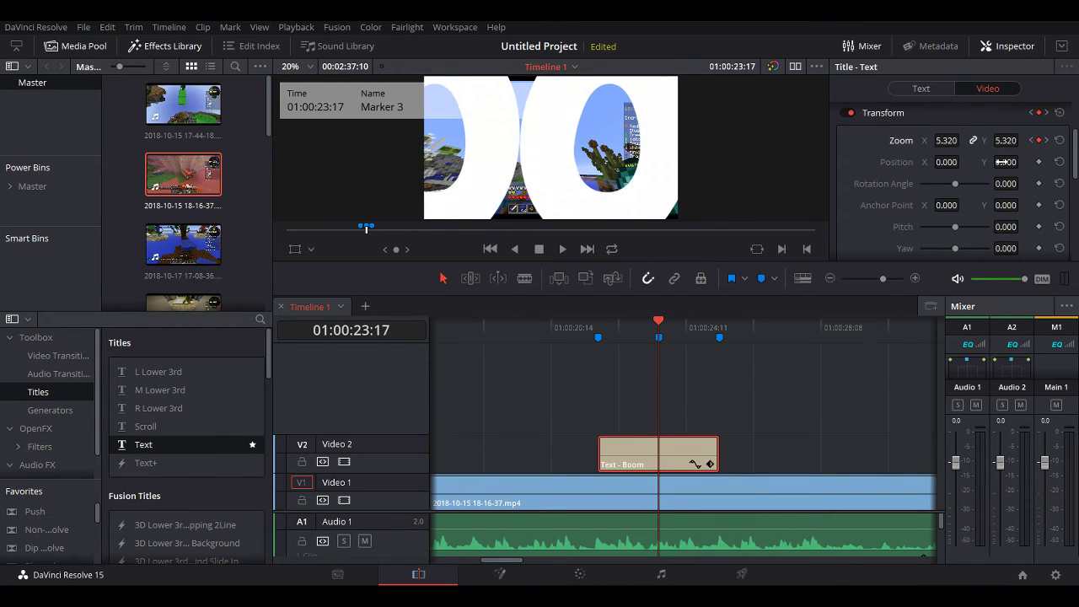
drag(657, 322, 567, 327)
click(561, 249)
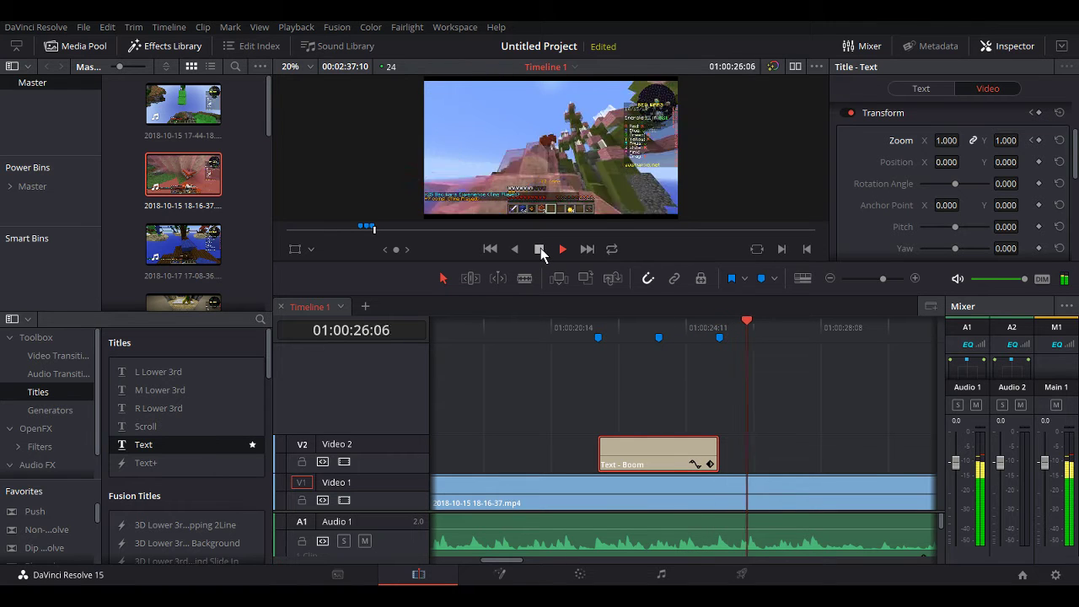
click(541, 249)
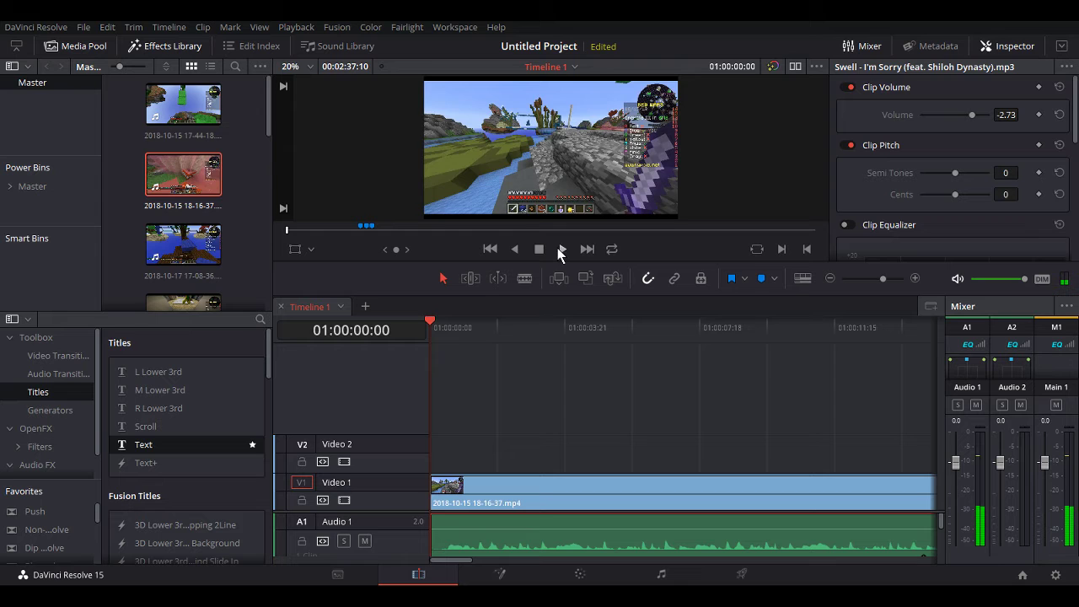
- Play the opening seconds of the timeline and select the gameplay clip on Video 1
click(560, 248)
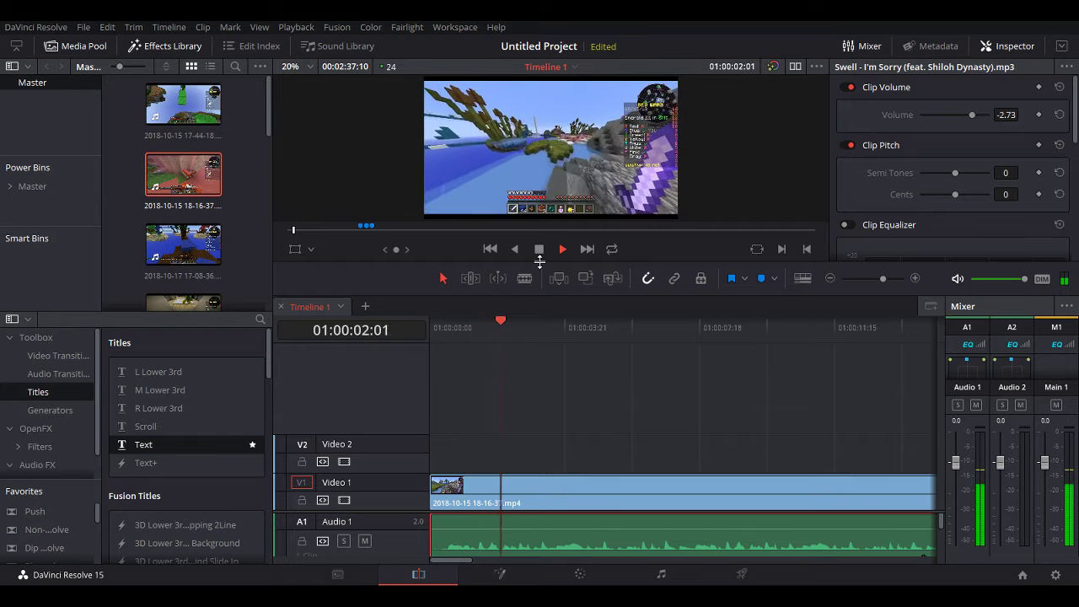
key(space)
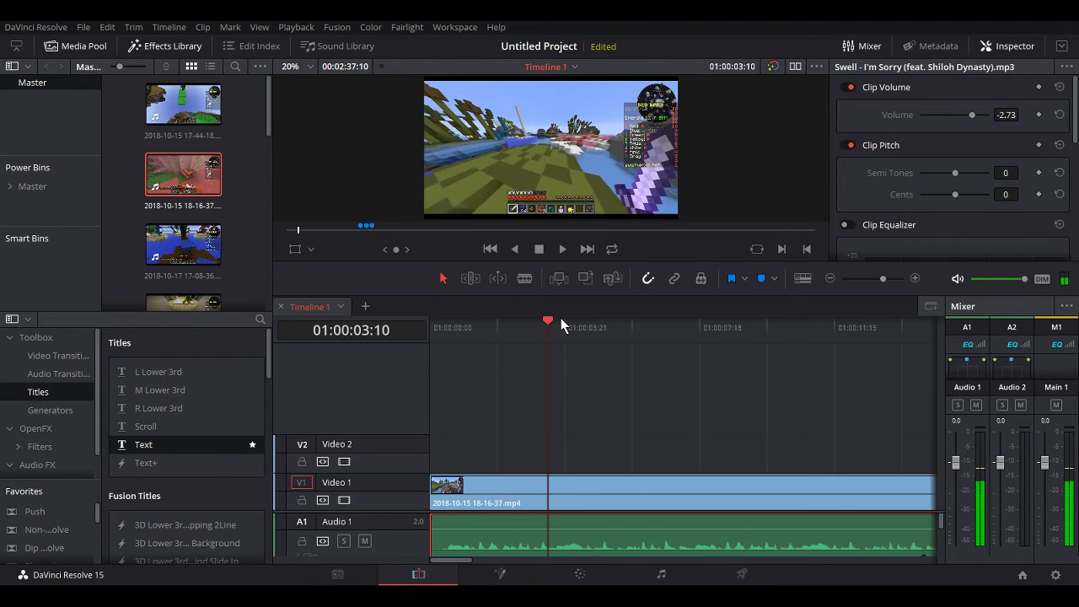
click(623, 483)
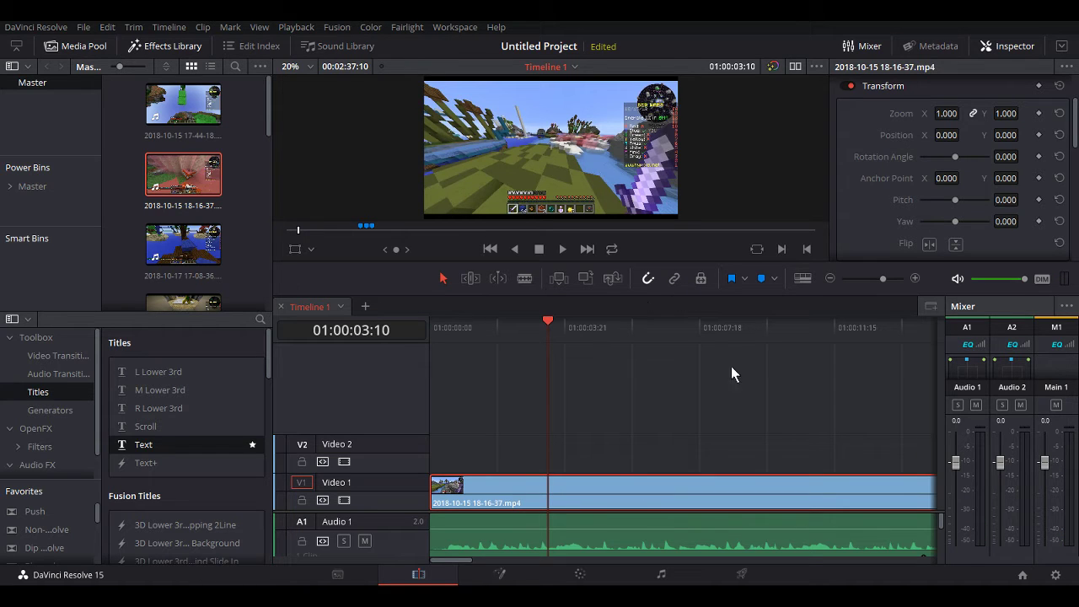
key(ctrl+z)
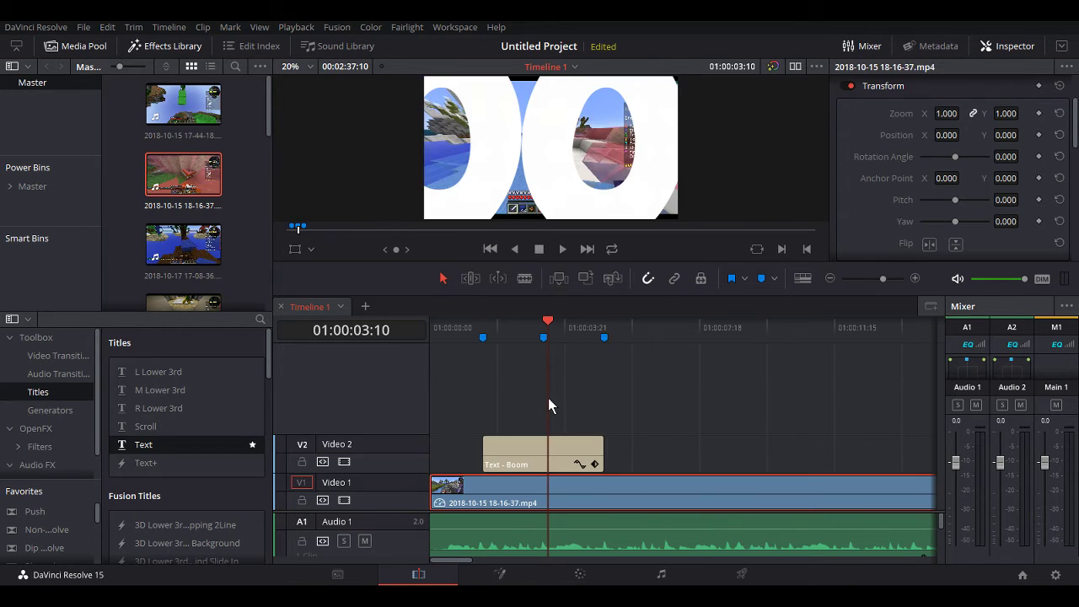
drag(548, 398, 435, 409)
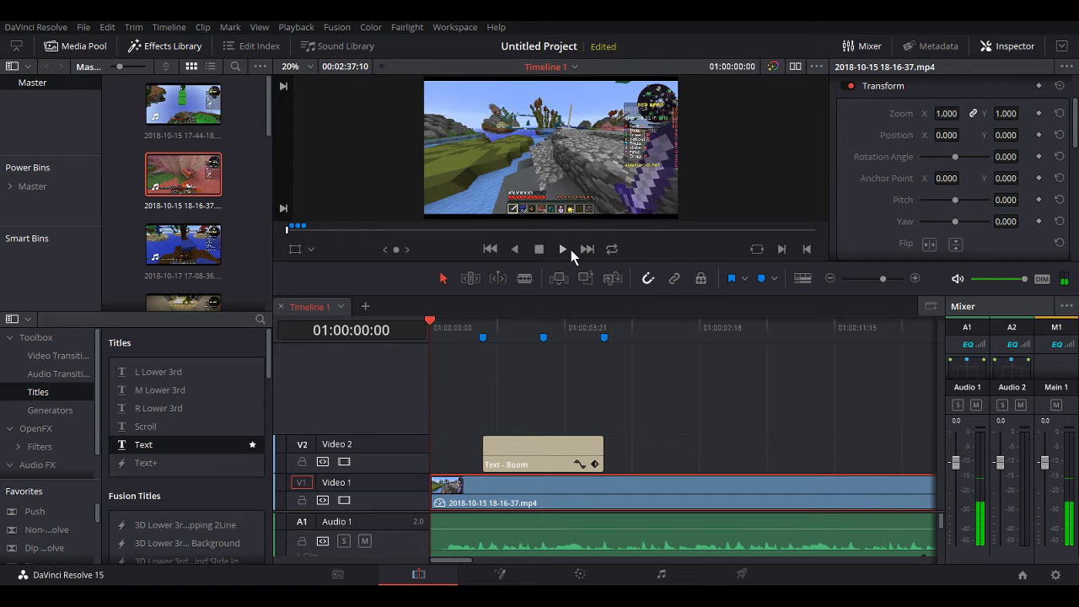
key(ctrl+shift+z)
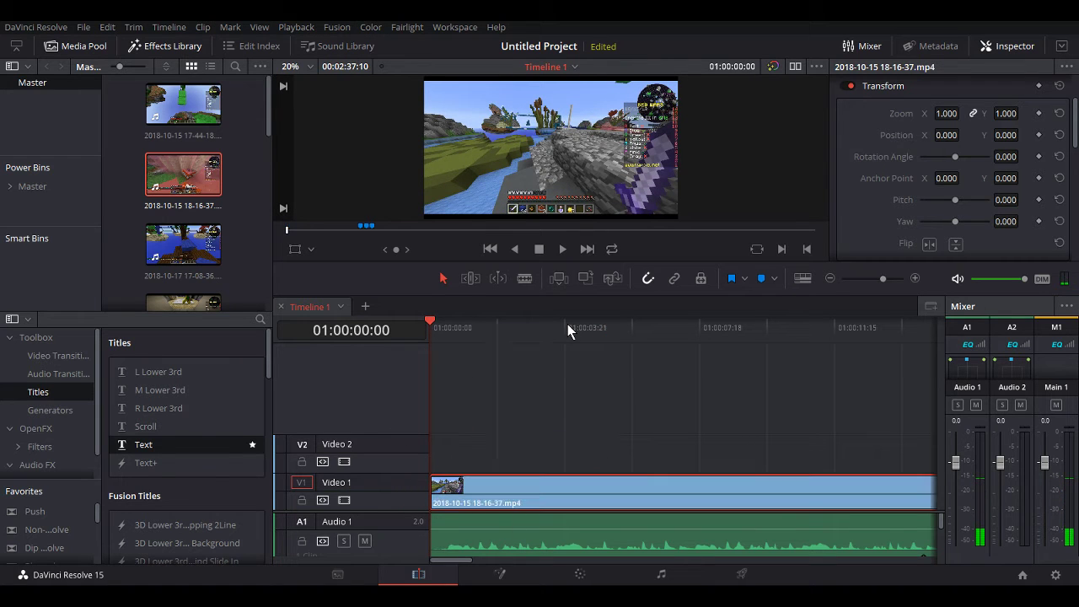
- At 01:00:32:15, where the audio gets loud, set the gameplay clip's rotation angle to -180
click(561, 252)
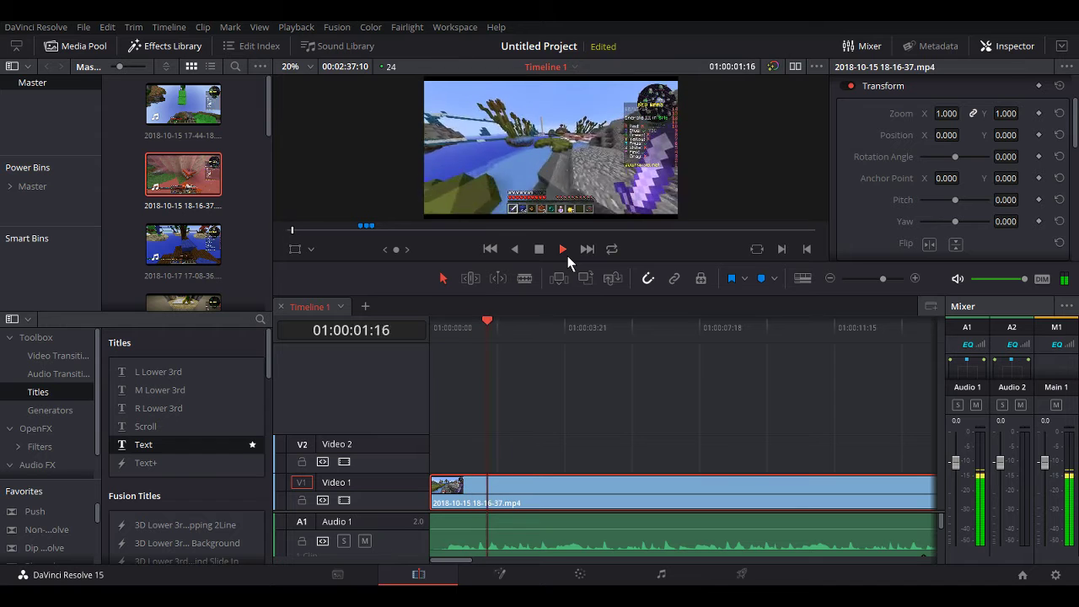
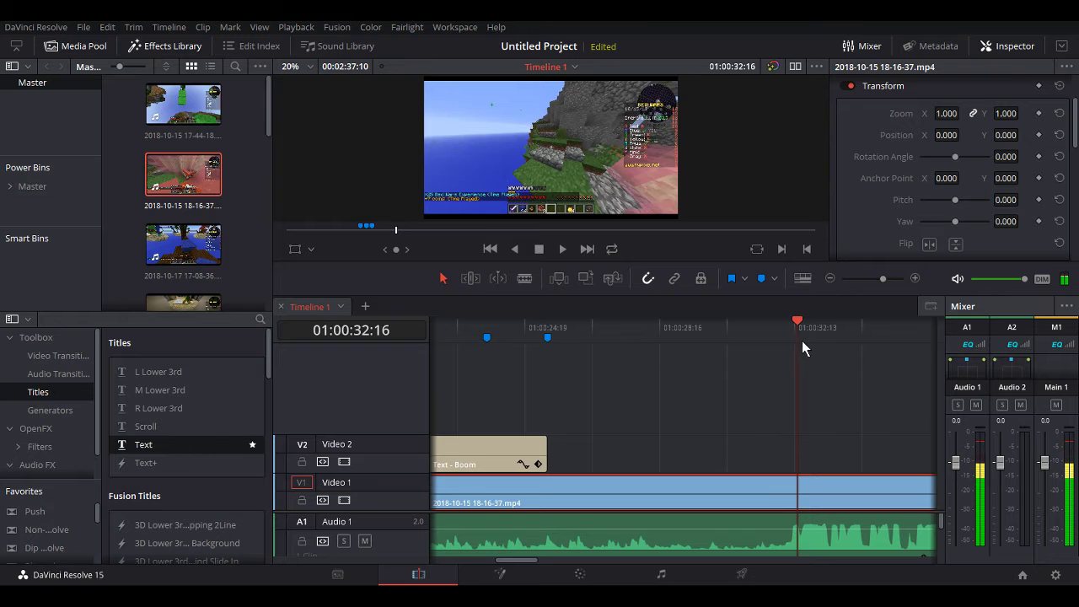
drag(801, 341, 796, 341)
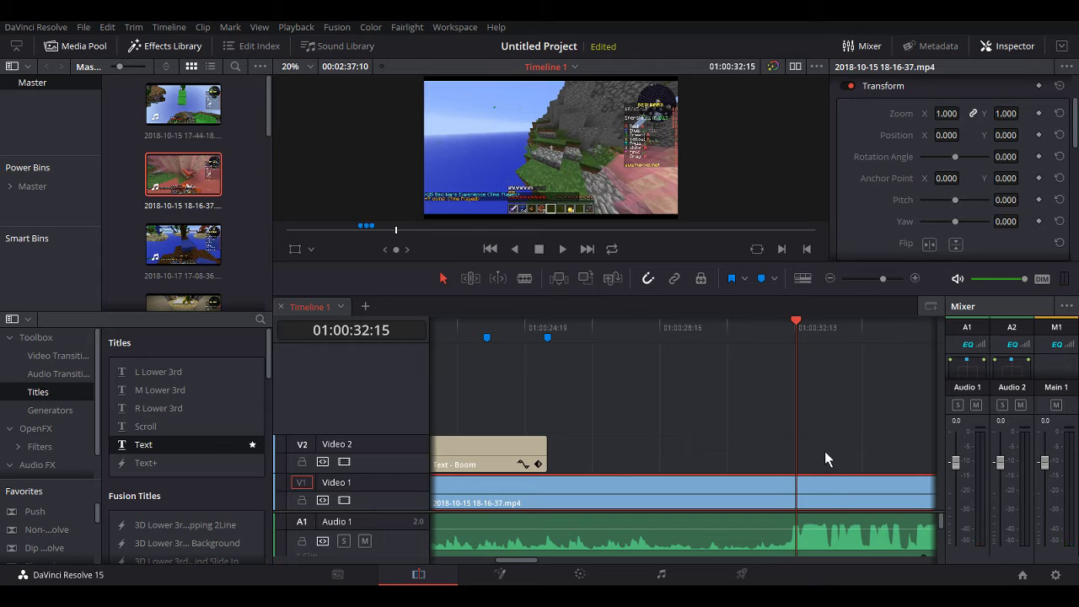
scroll(905, 158, up, 2)
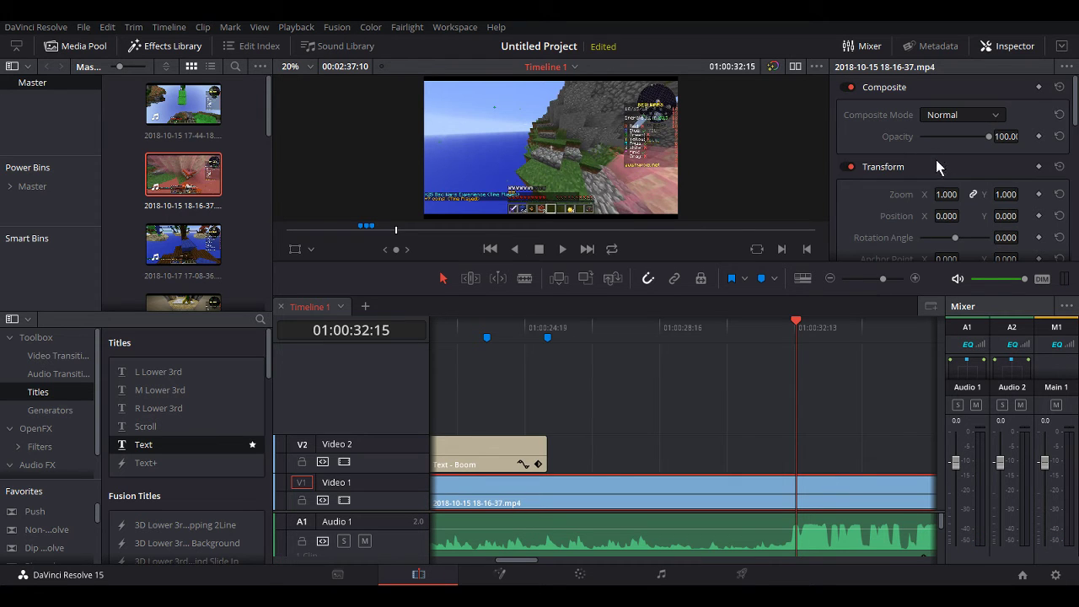
scroll(916, 164, down, 5)
scroll(908, 188, up, 2)
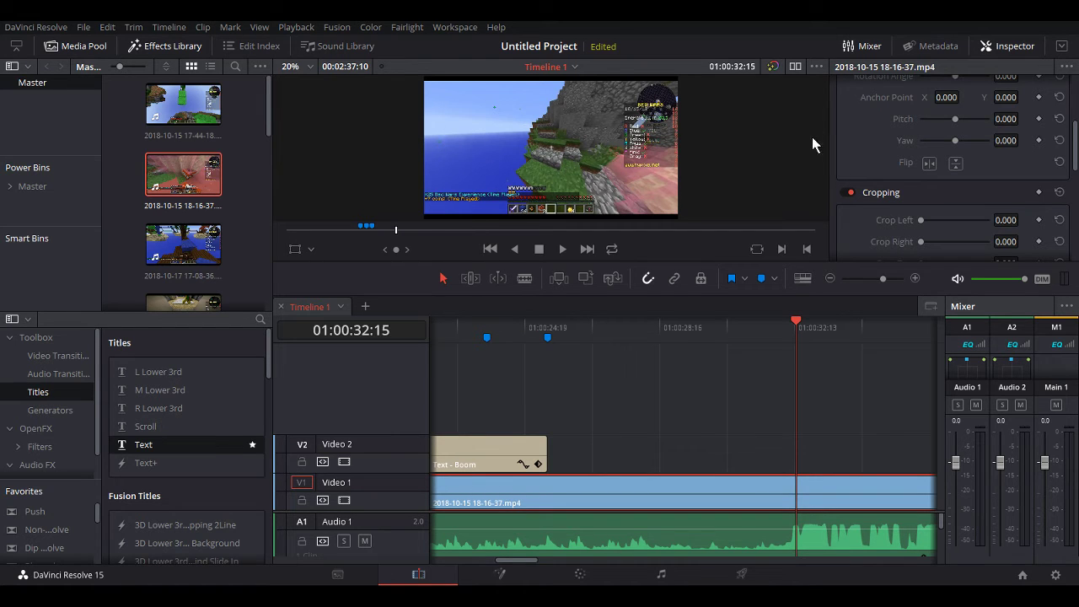
scroll(884, 169, down, 6)
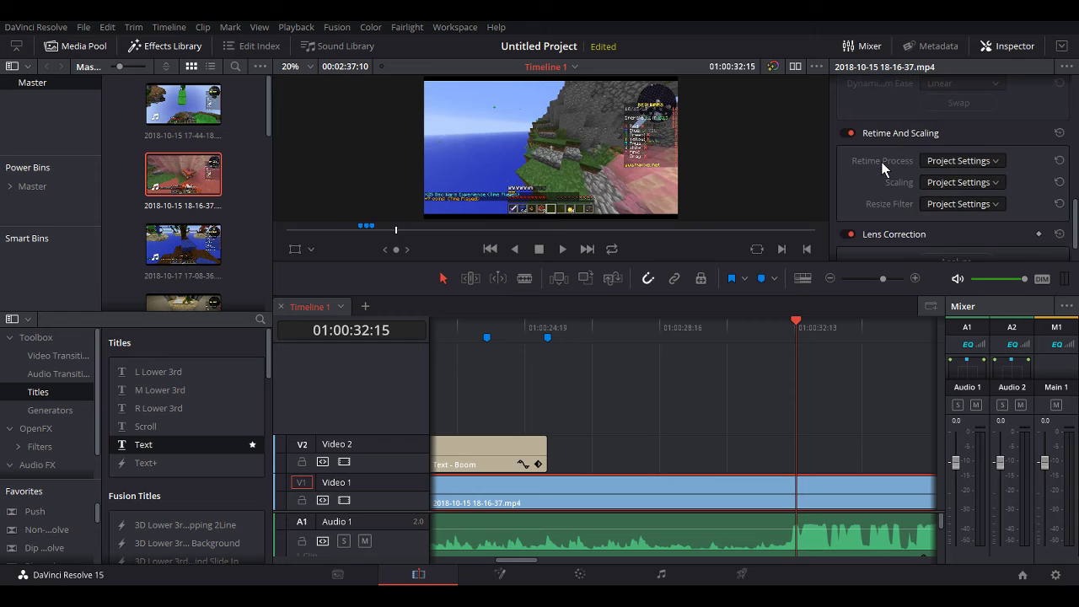
scroll(883, 164, up, 8)
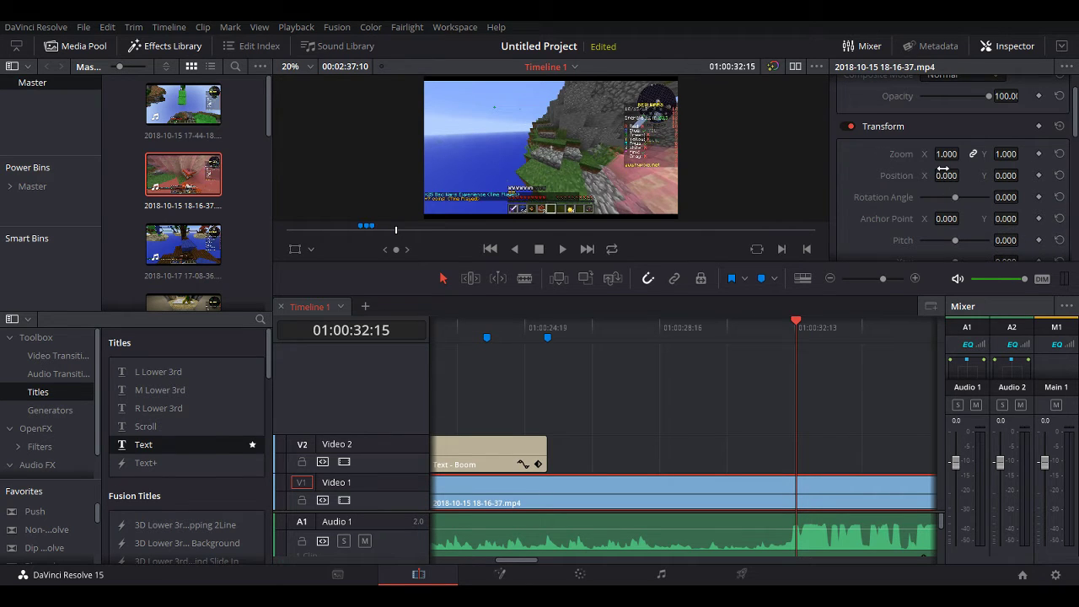
scroll(978, 197, down, 1)
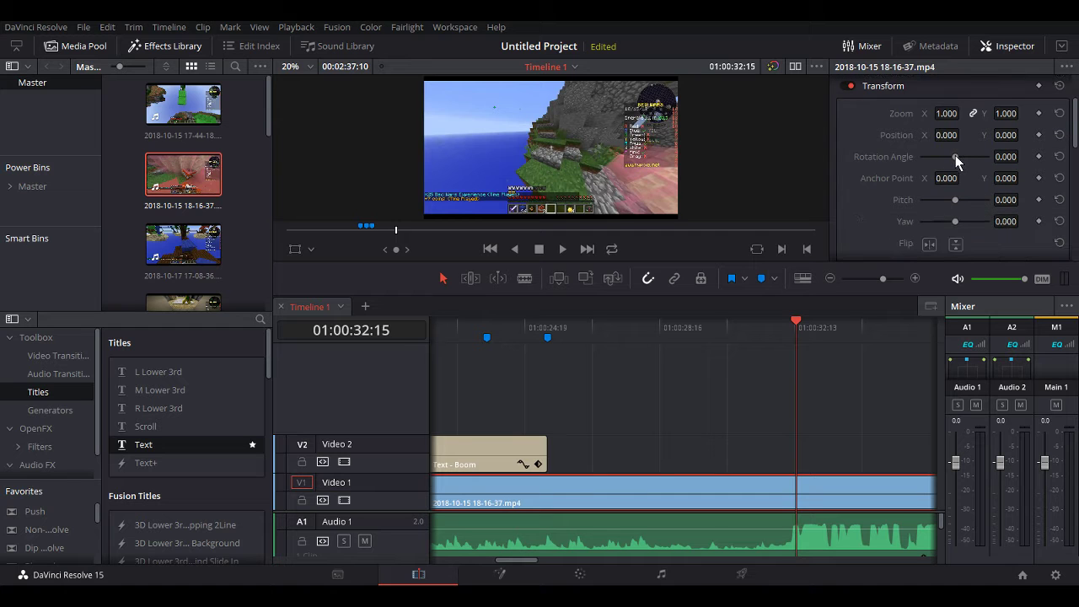
mouse_move(955, 158)
mouse_down()
mouse_move(921, 166)
mouse_move(940, 161)
mouse_up()
click(1005, 156)
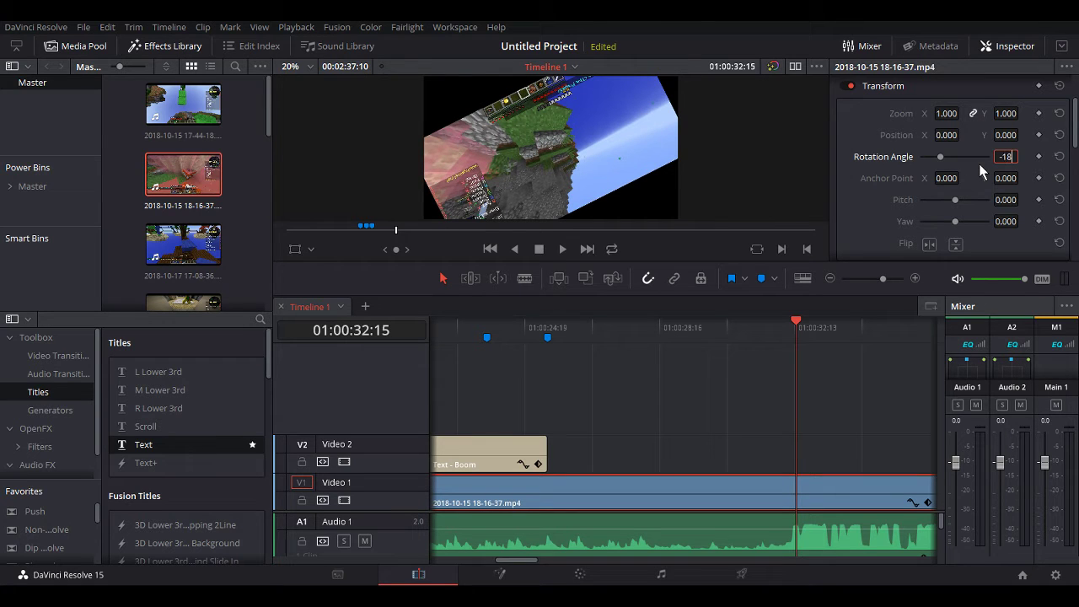
text(-180)
key(Return)
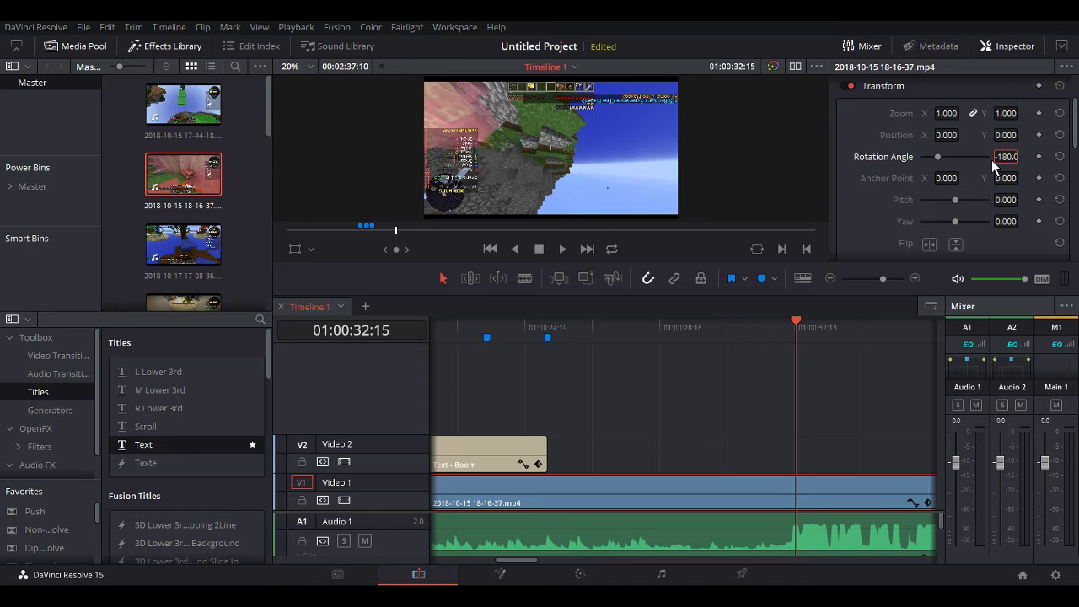
- Add a rotation angle keyframe of -180 to the gameplay clip at 01:00:32:16
key(Left)
key(Left)
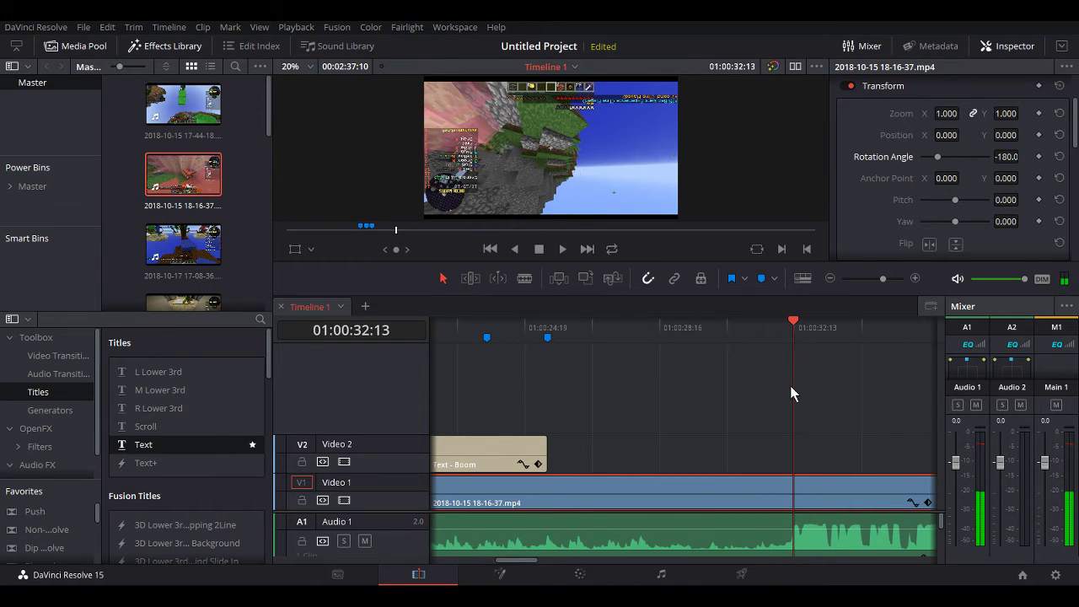
key(Right)
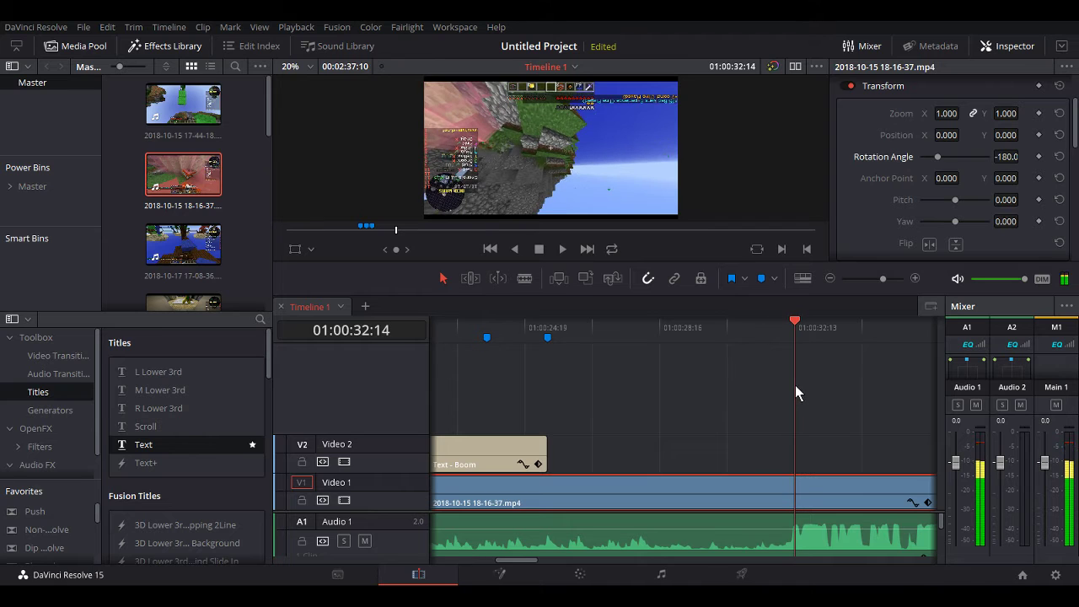
key(Right)
key(Right)
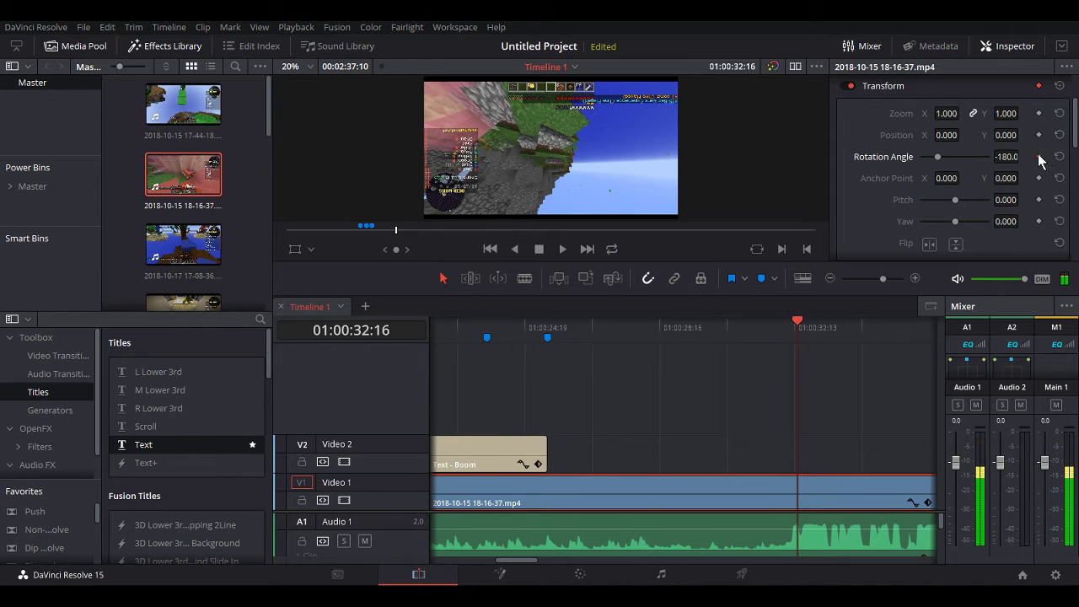
- Add a rotation angle keyframe at 01:00:32:14 on the gameplay clip and set its value to 0
key(Left)
key(Left)
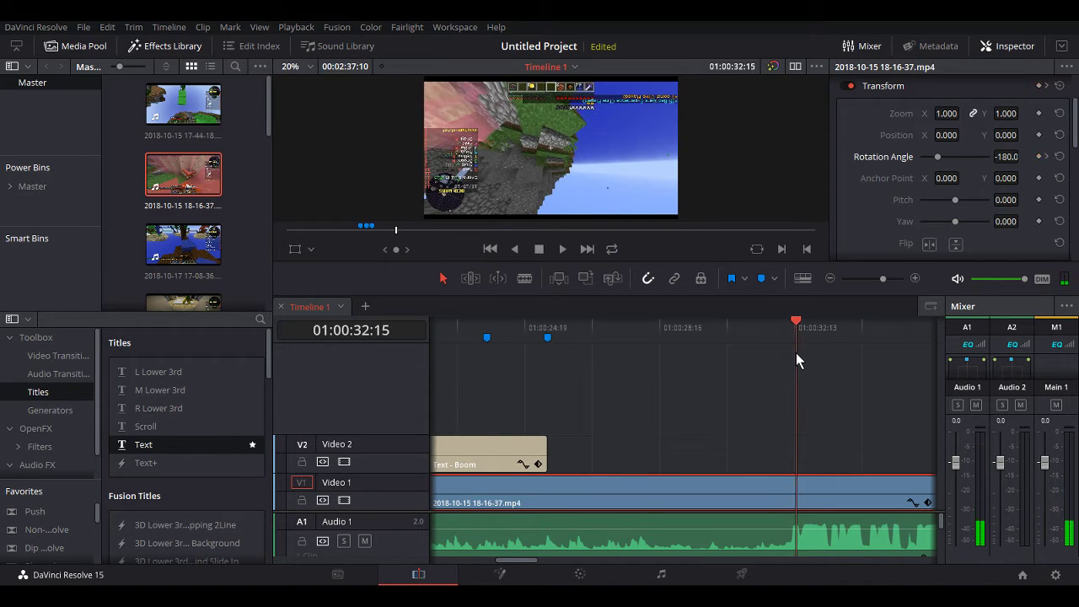
click(1038, 157)
double_click(939, 159)
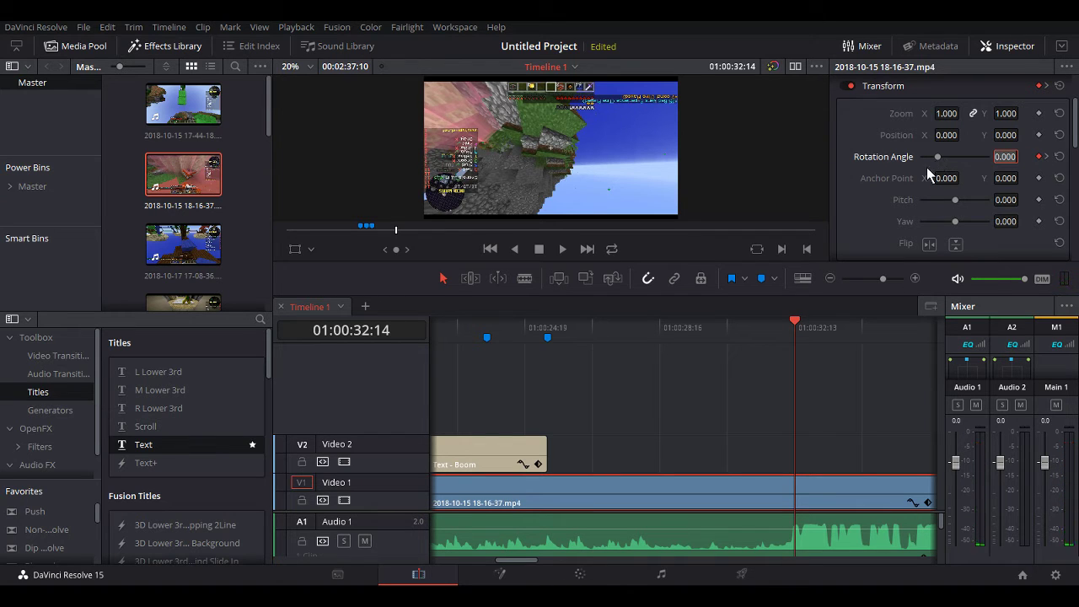
text(1)
key(Return)
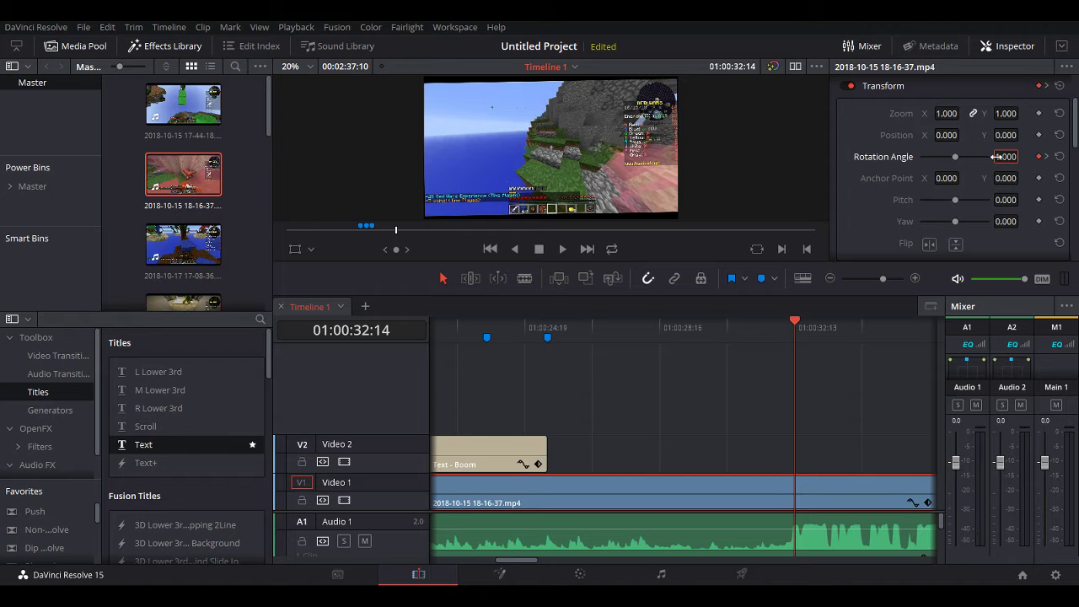
drag(997, 157, 997, 157)
text(0)
key(Return)
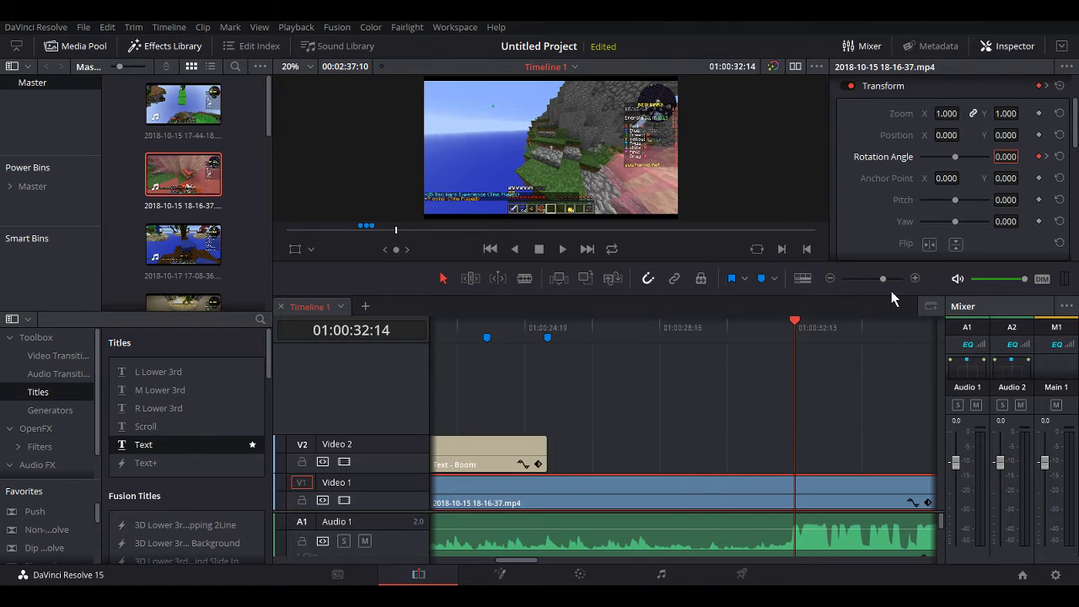
- Play the timeline from 01:00:28:12 through the loud part to check the gameplay clip's flip
click(653, 395)
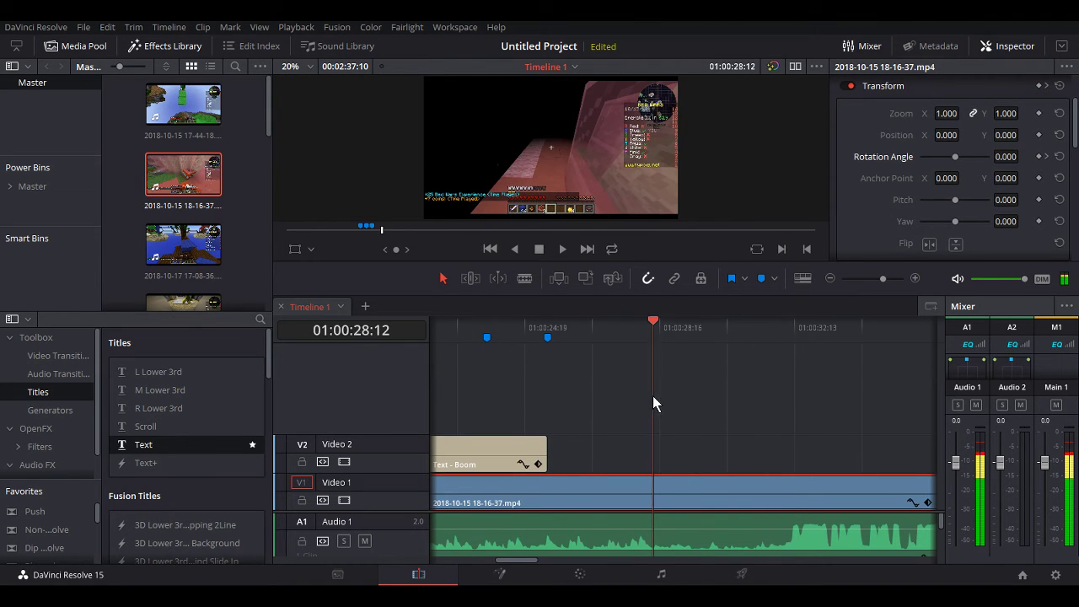
click(563, 249)
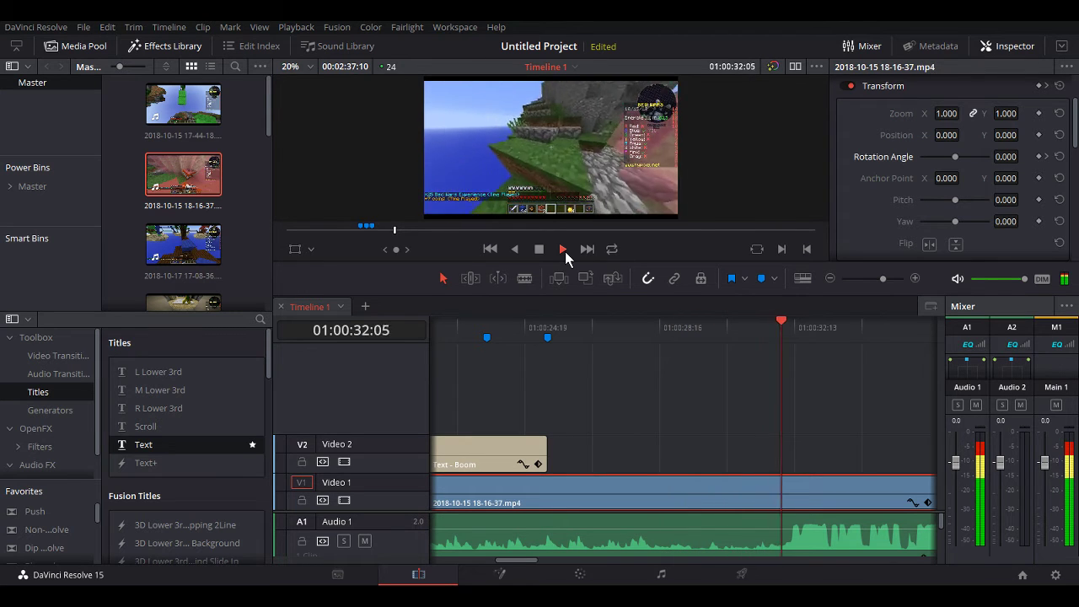
click(540, 248)
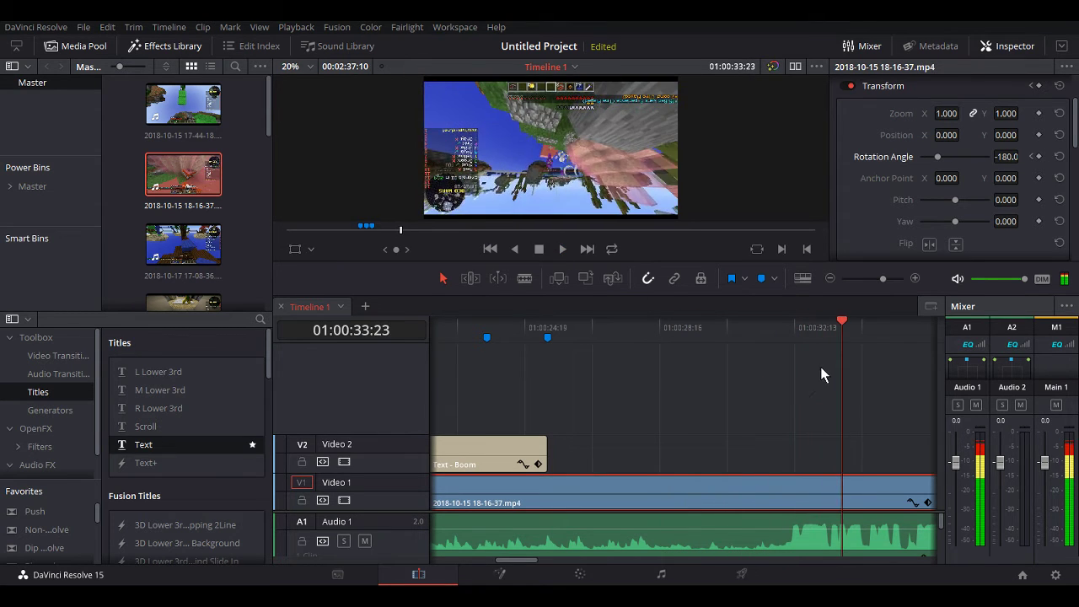
- Check the rotation at 01:00:32:15 and remove the gameplay clip's rotation keyframe at 01:00:32:14
drag(847, 365, 796, 375)
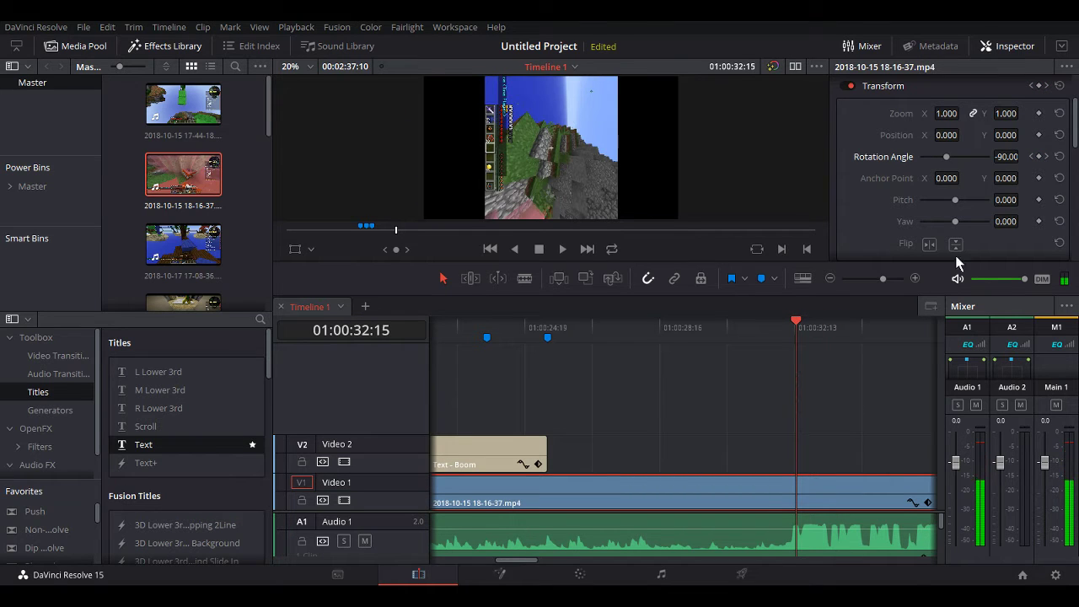
click(1031, 157)
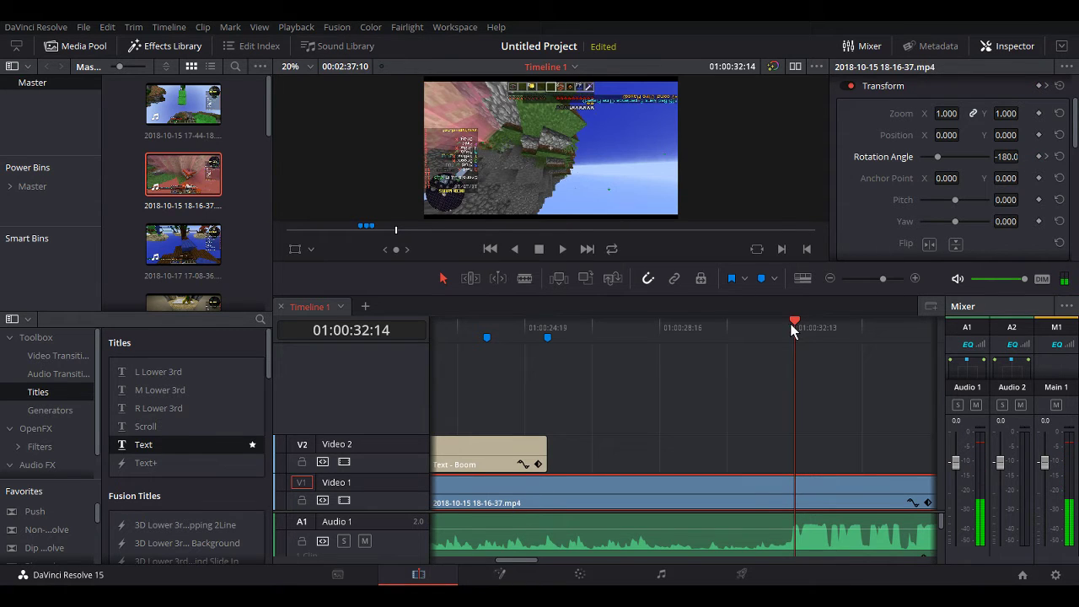
drag(794, 324, 795, 324)
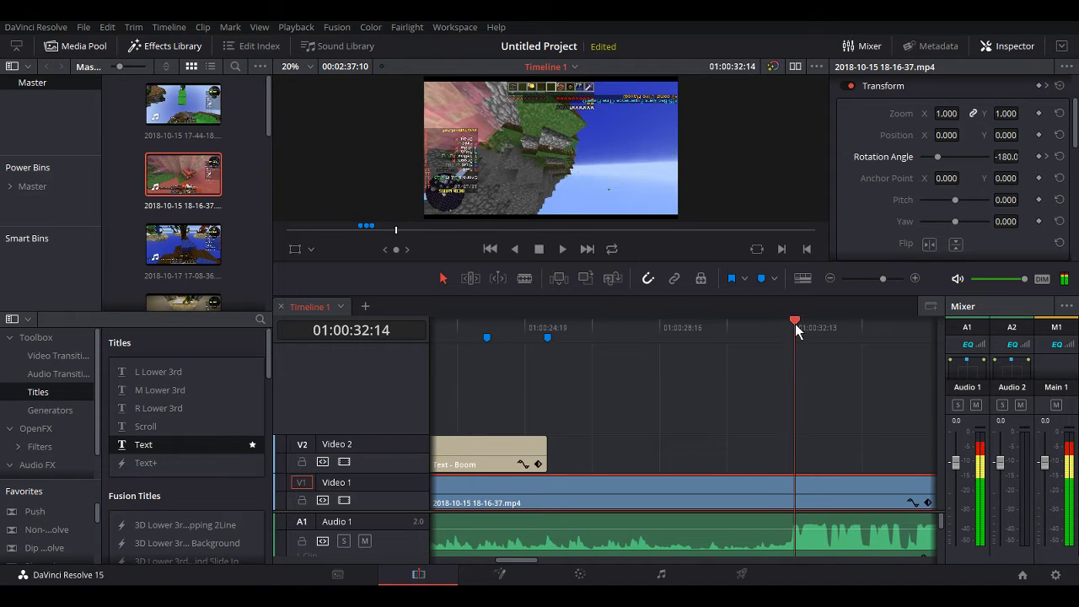
mouse_move(396, 250)
mouse_down()
mouse_move(420, 250)
mouse_move(401, 250)
mouse_up()
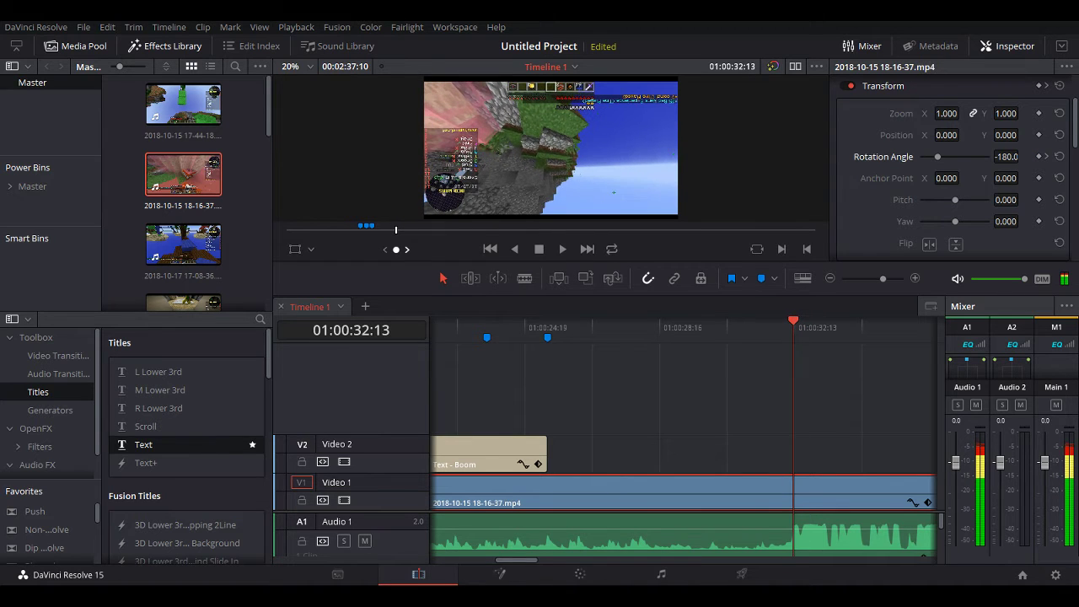
- Add a rotation angle keyframe of 0 to the gameplay clip at 01:00:32:15, one frame before the -180 keyframe
click(1046, 157)
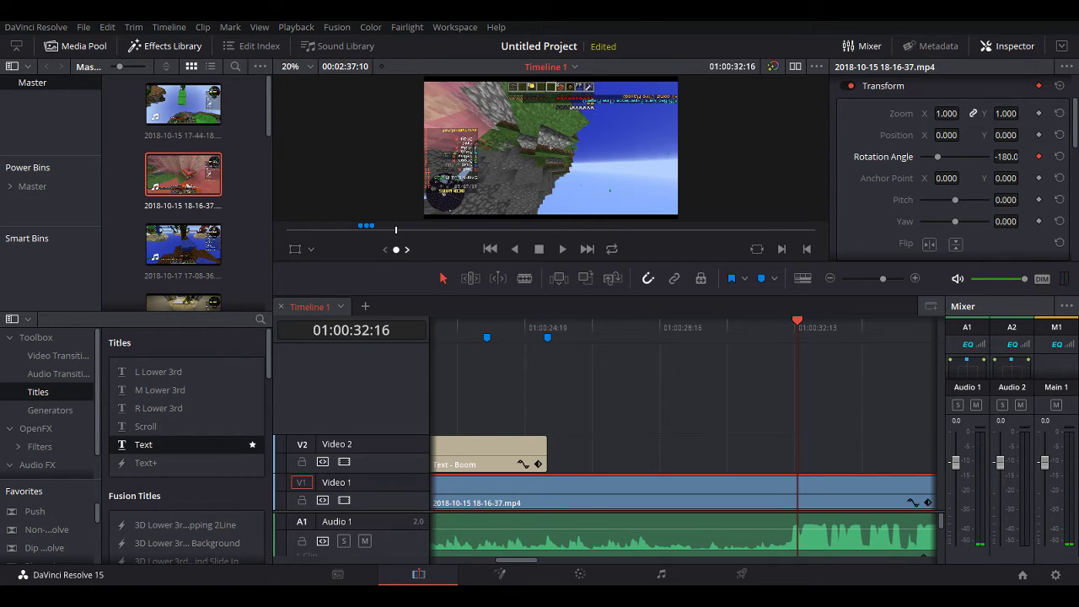
key(Right)
key(Left)
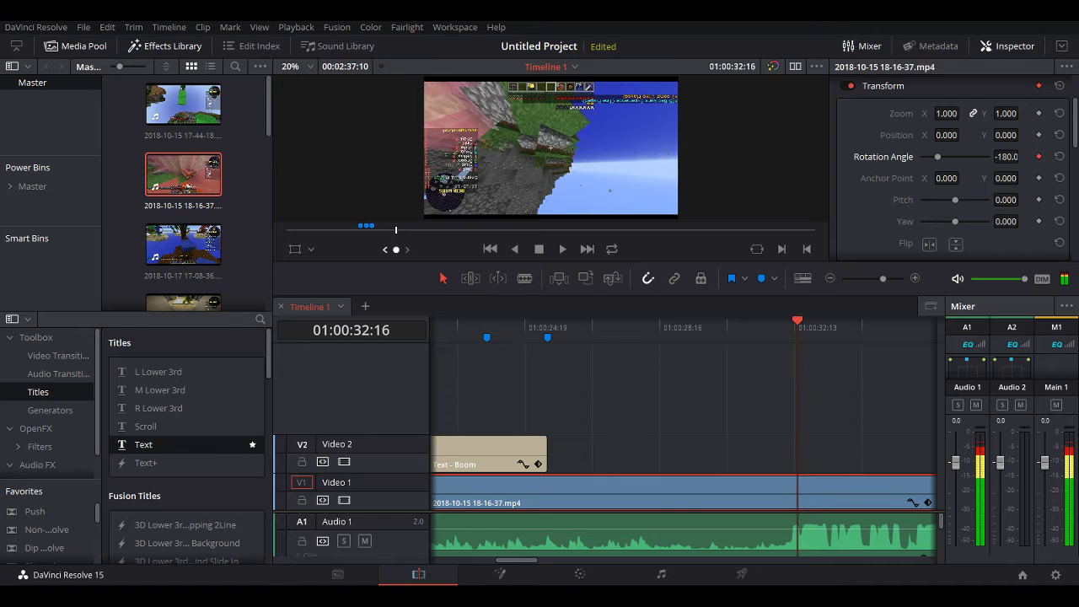
key(Left)
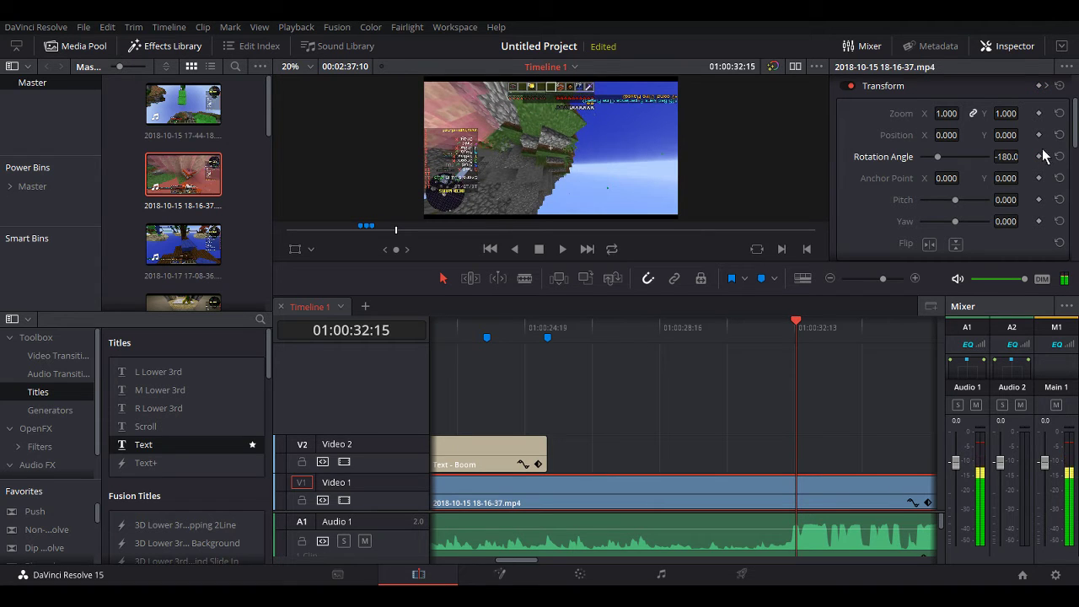
double_click(1001, 157)
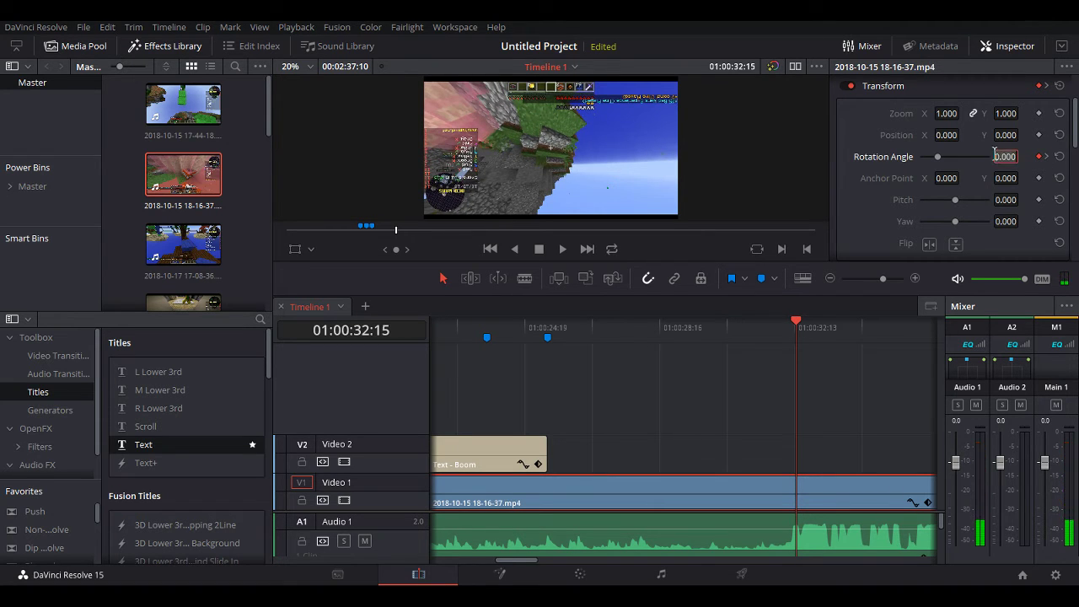
text(0)
key(Return)
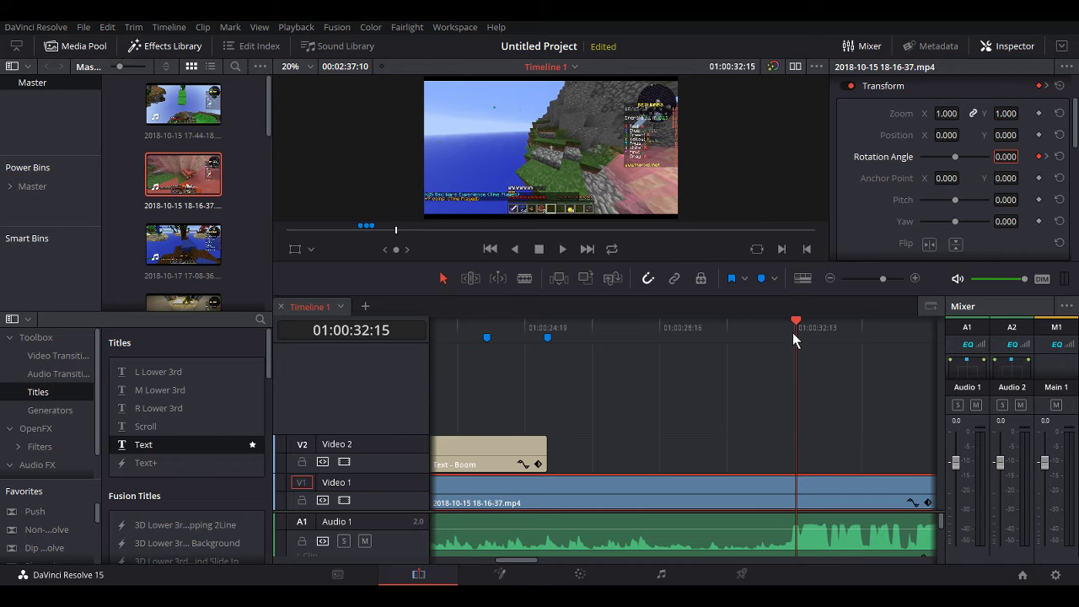
- Play back the rotation flip from shortly before the loud part and stop where the clip should turn upright again
drag(792, 332, 709, 341)
click(564, 253)
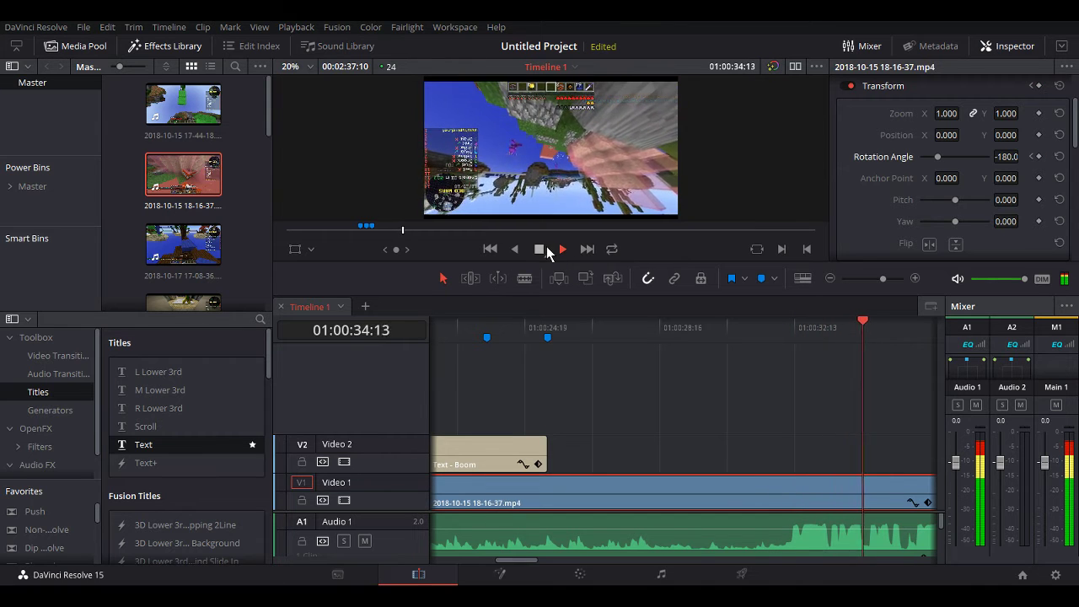
key(space)
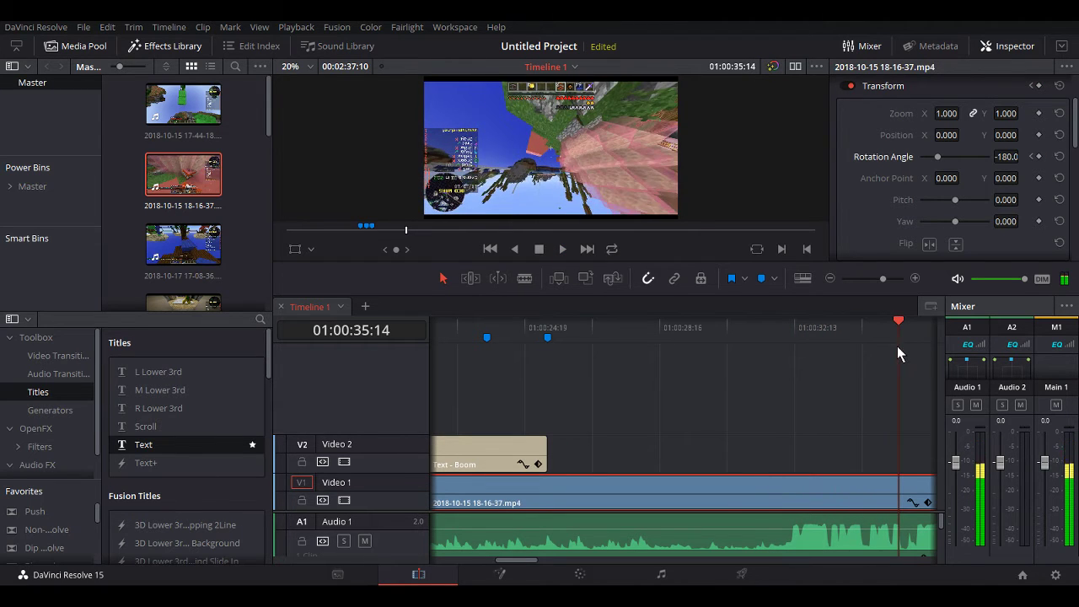
- Add a rotation angle keyframe of 0 to the gameplay clip at 01:00:35:12
drag(897, 346, 896, 344)
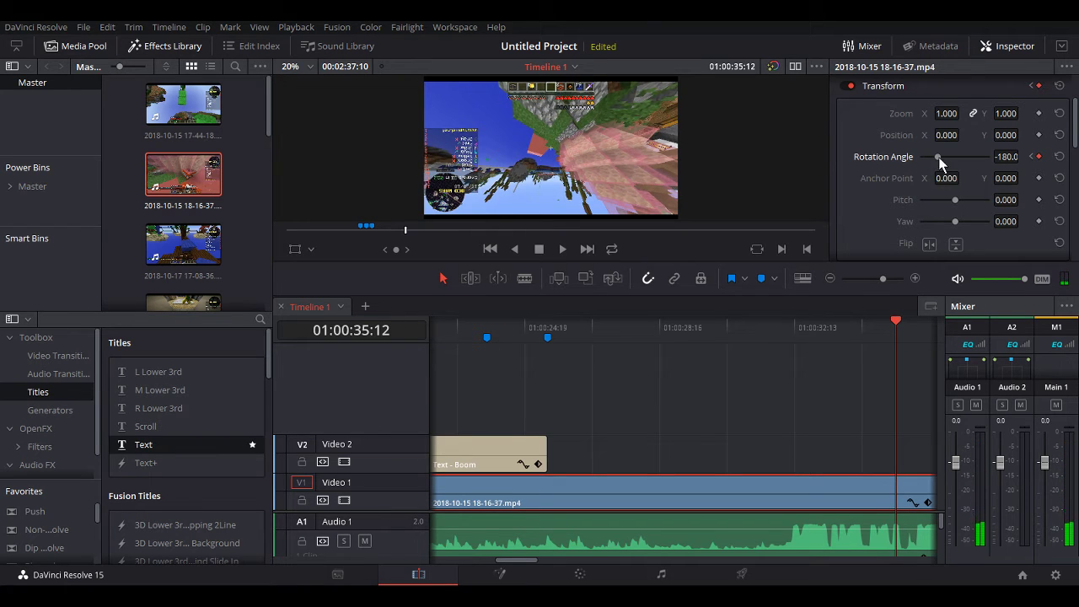
double_click(1008, 156)
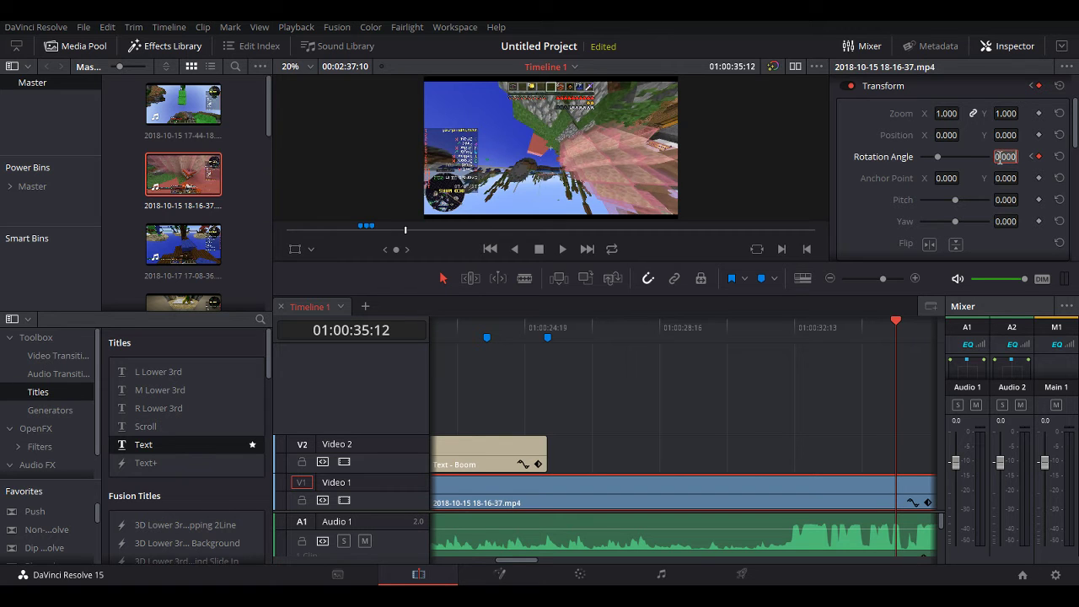
text(00)
key(Return)
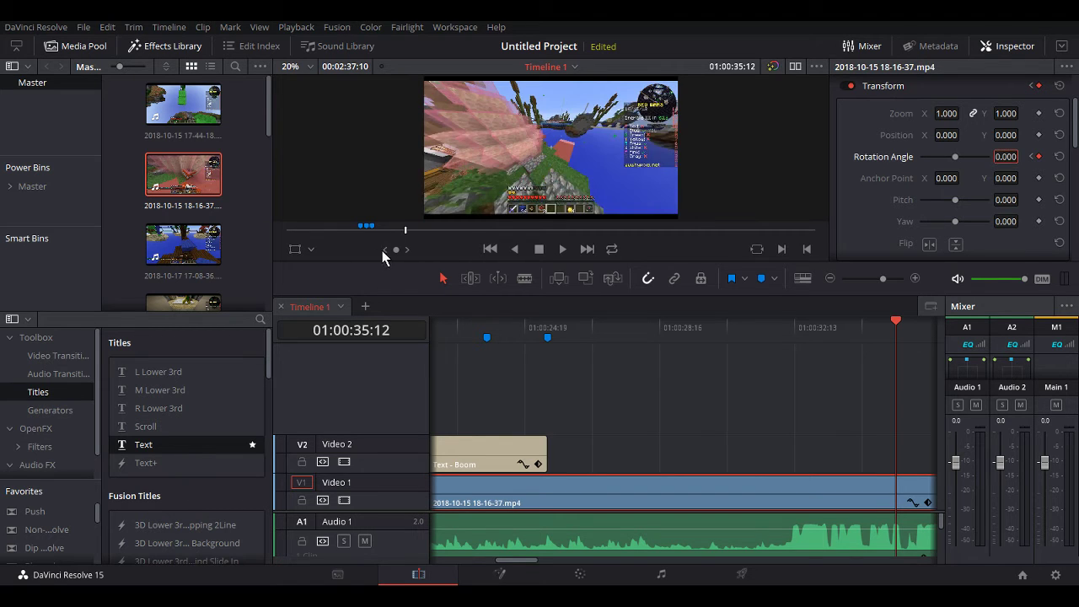
- Add a rotation angle keyframe of -180 to the gameplay clip at 01:00:35:11, one frame before the upright keyframe
key(Left)
key(Left)
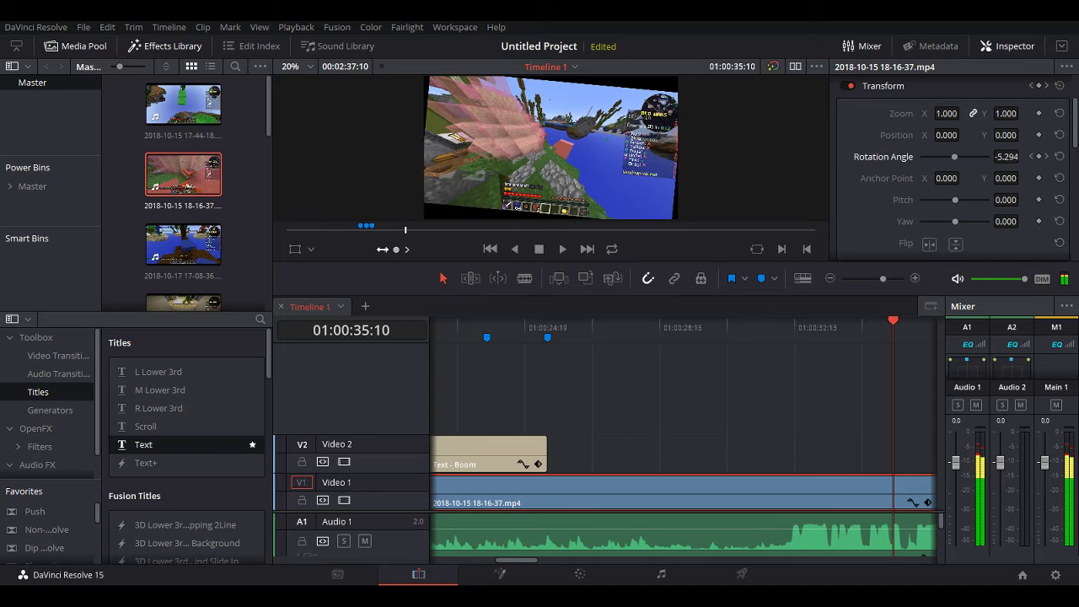
key(Right)
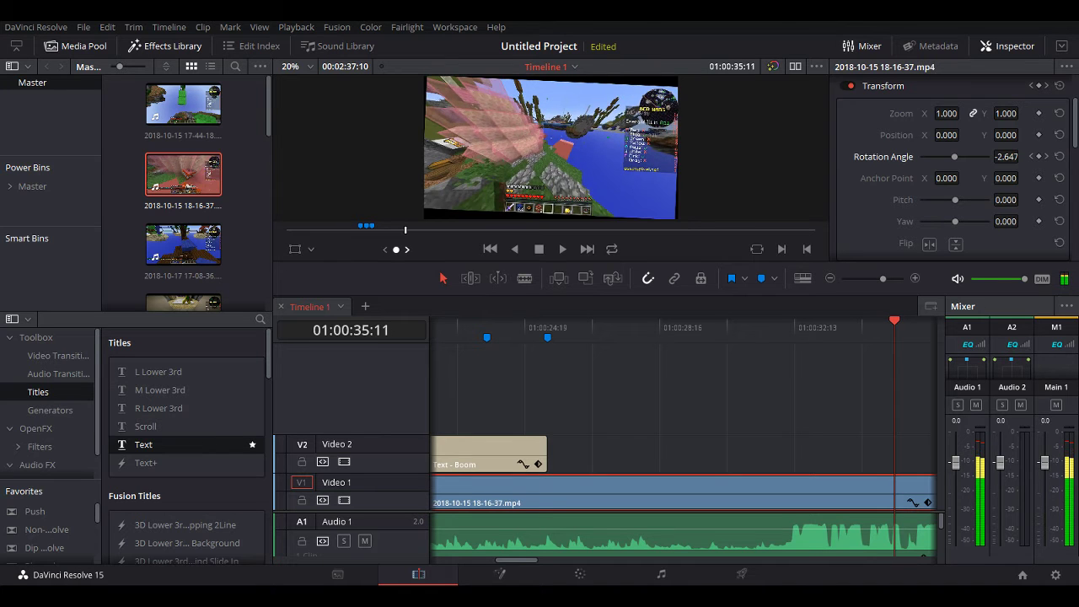
key(Right)
key(Left)
click(1039, 156)
double_click(1006, 157)
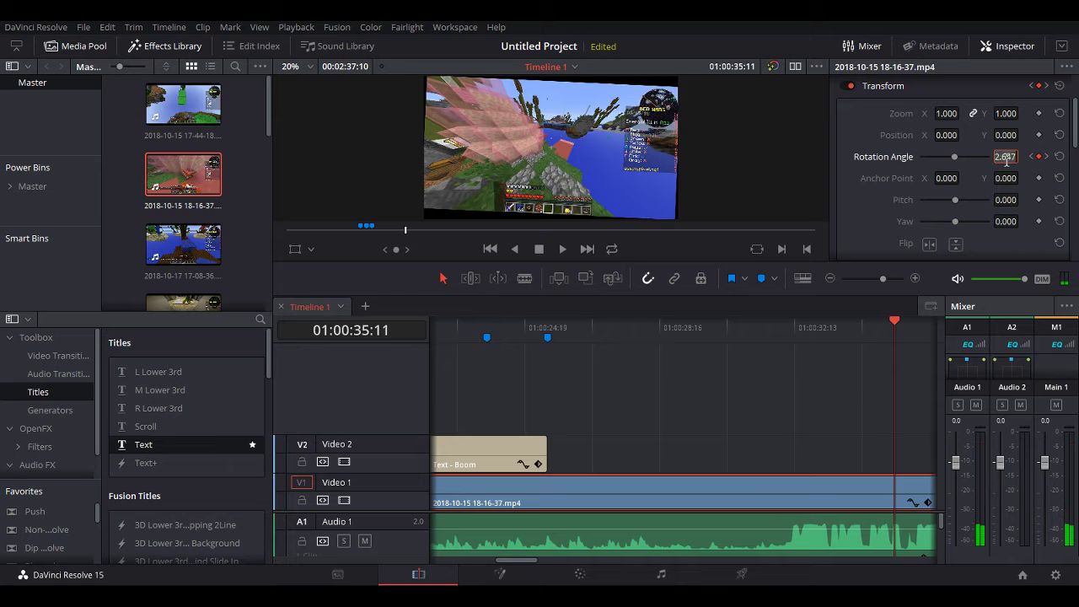
text(-180)
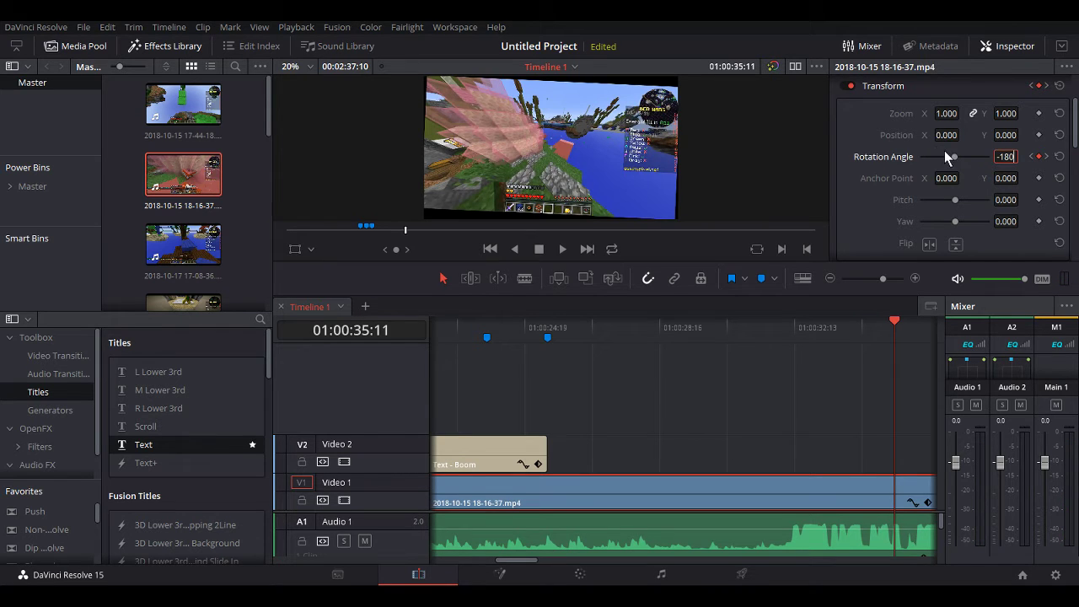
key(Return)
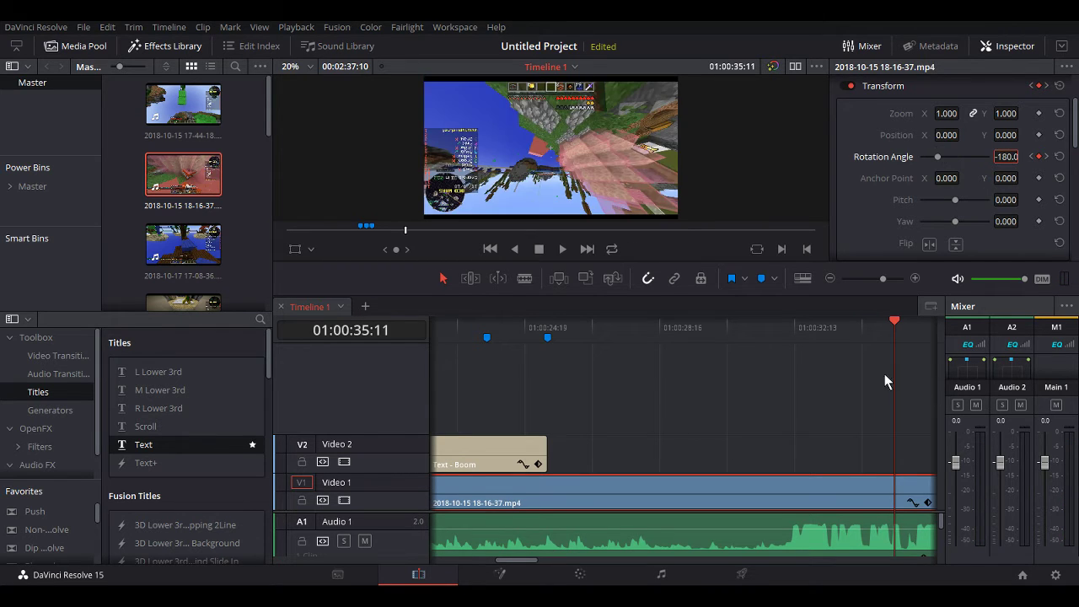
- Deselect the clip and play the timeline from 01:00:27:18 past both rotation flips
drag(872, 378, 673, 416)
click(885, 325)
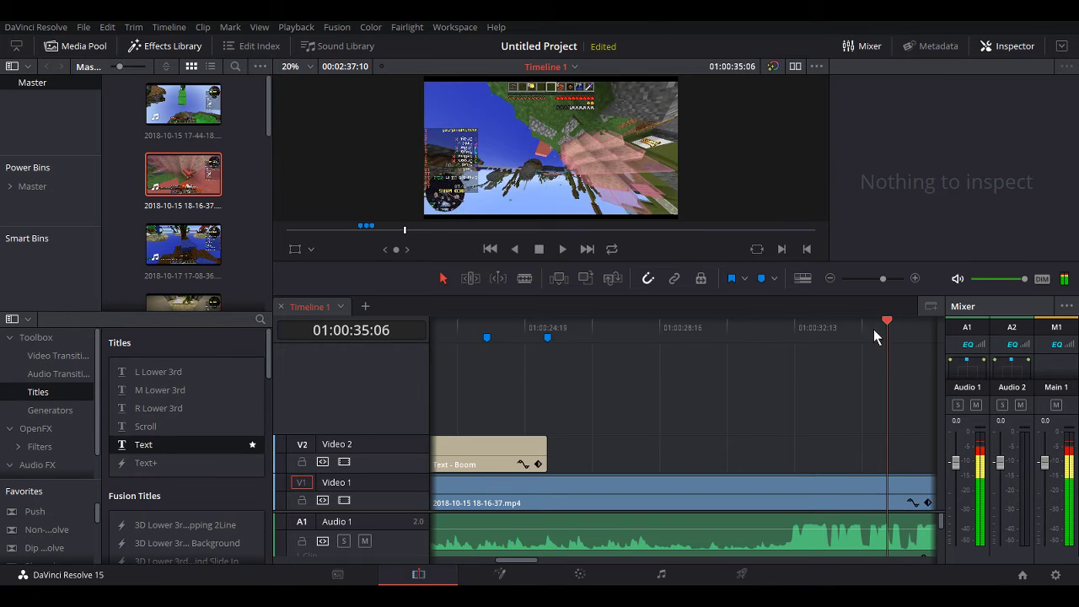
click(809, 327)
click(627, 335)
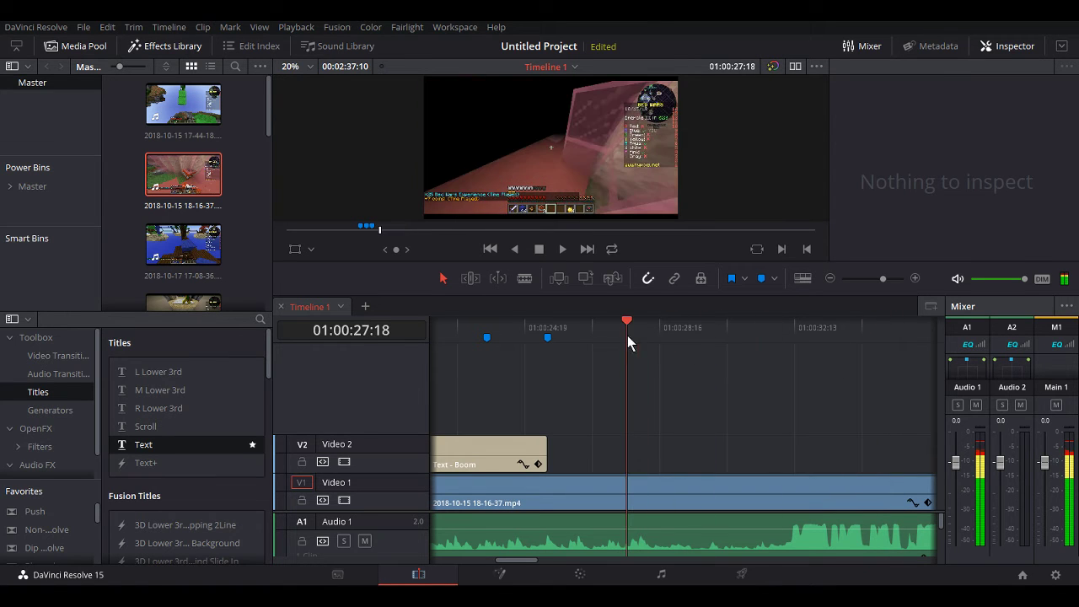
click(561, 248)
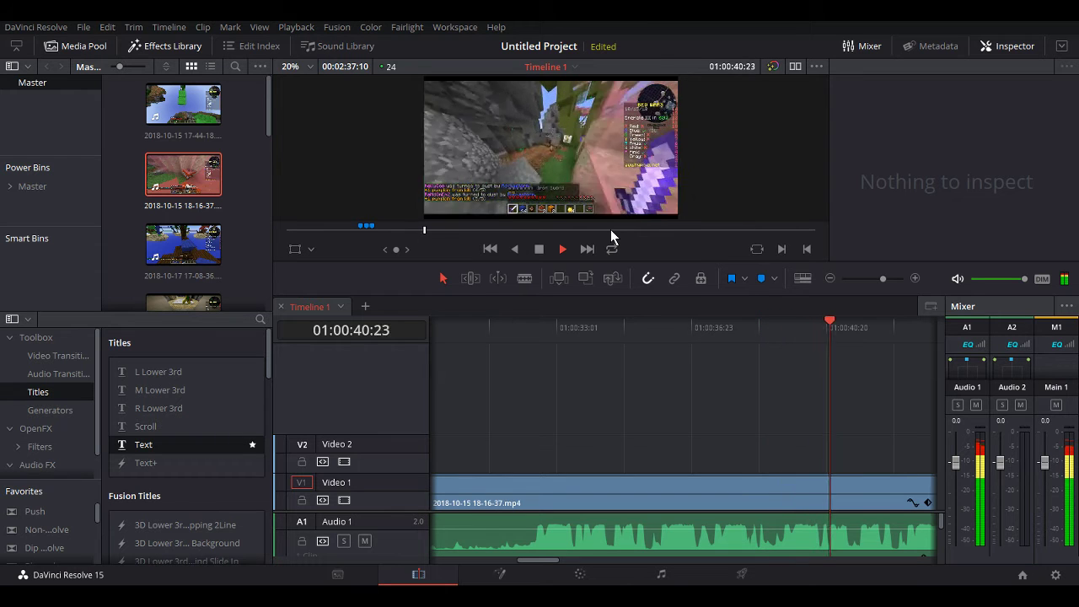
click(539, 248)
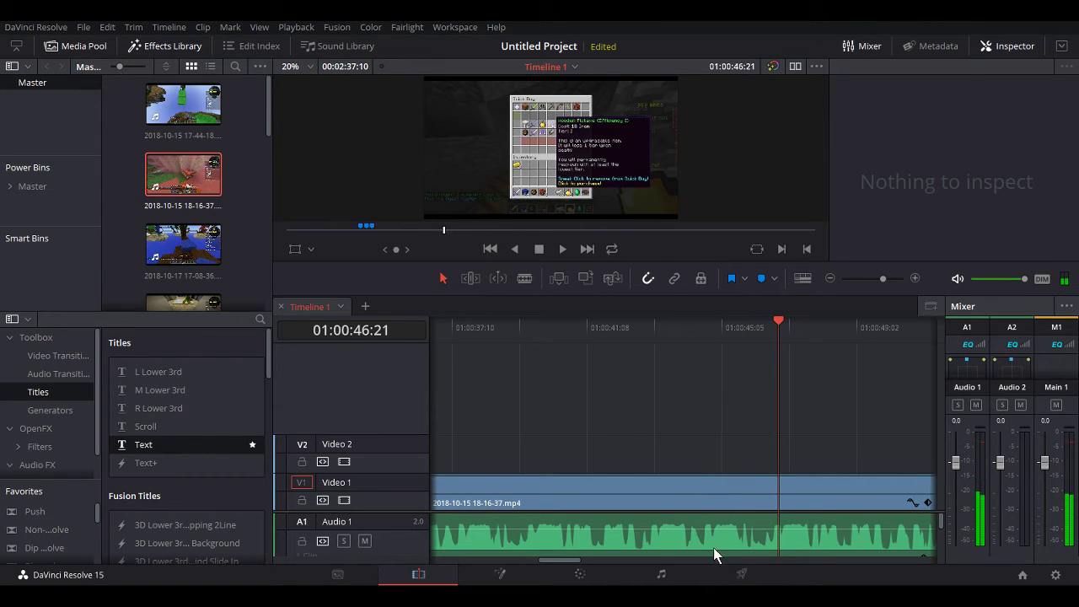
- Return the playhead to the start of the timeline at 01:00:00:00 and select the gameplay clip on Video 1
drag(552, 560, 412, 563)
click(536, 537)
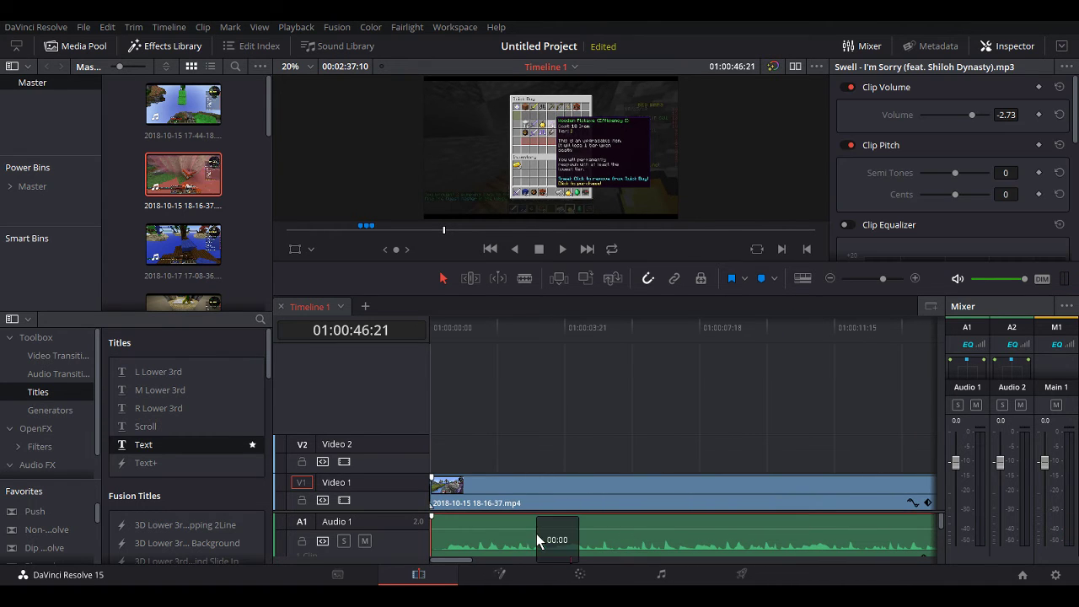
click(490, 249)
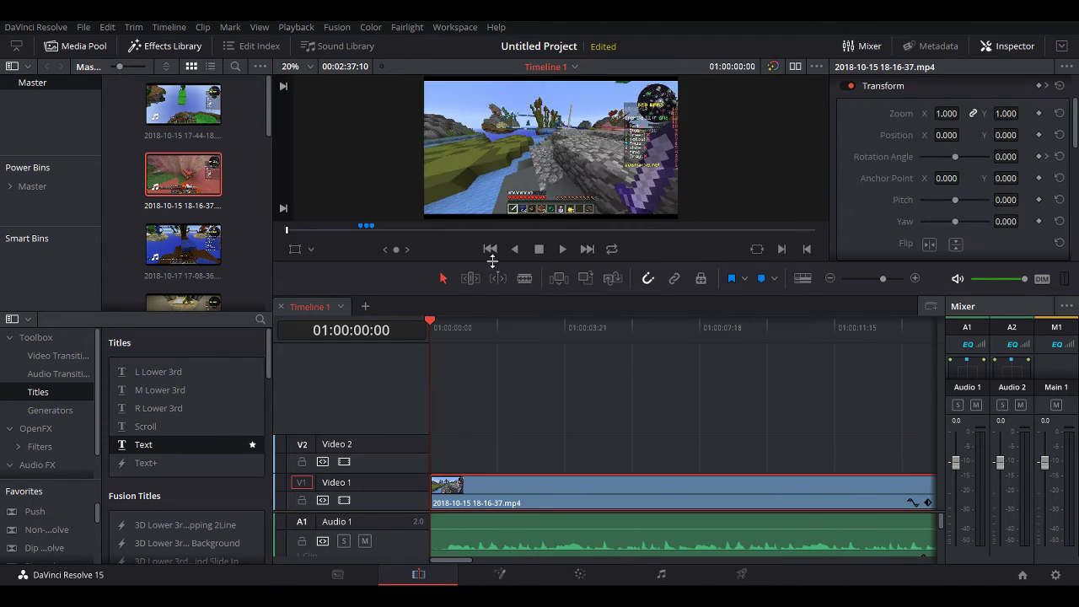
- Set the volume of the music clip on Audio 1 to 0 with the playhead at 01:00:03:22
drag(425, 326, 565, 350)
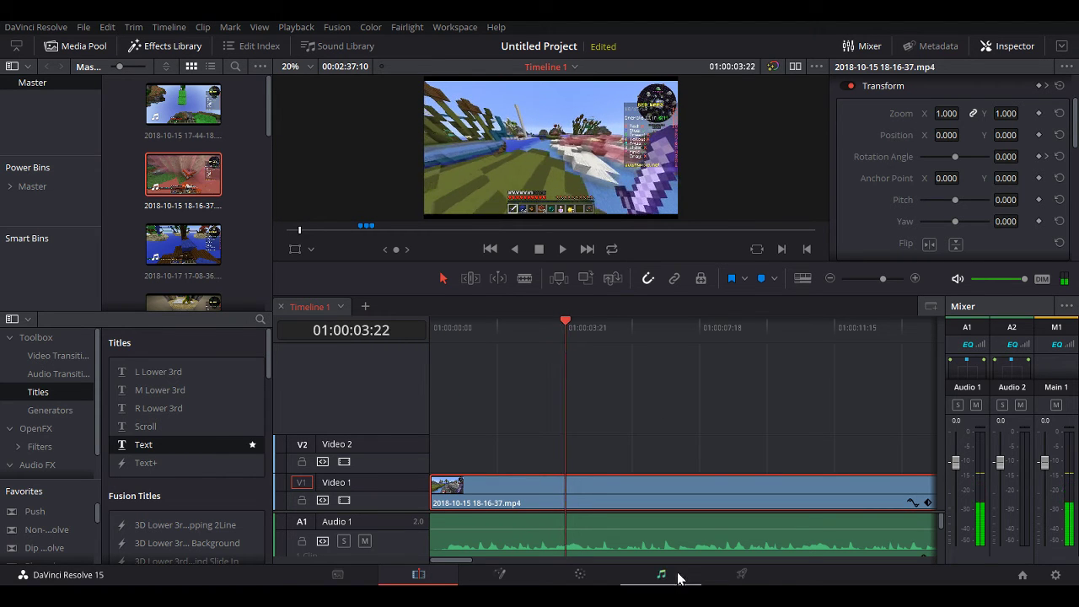
click(645, 531)
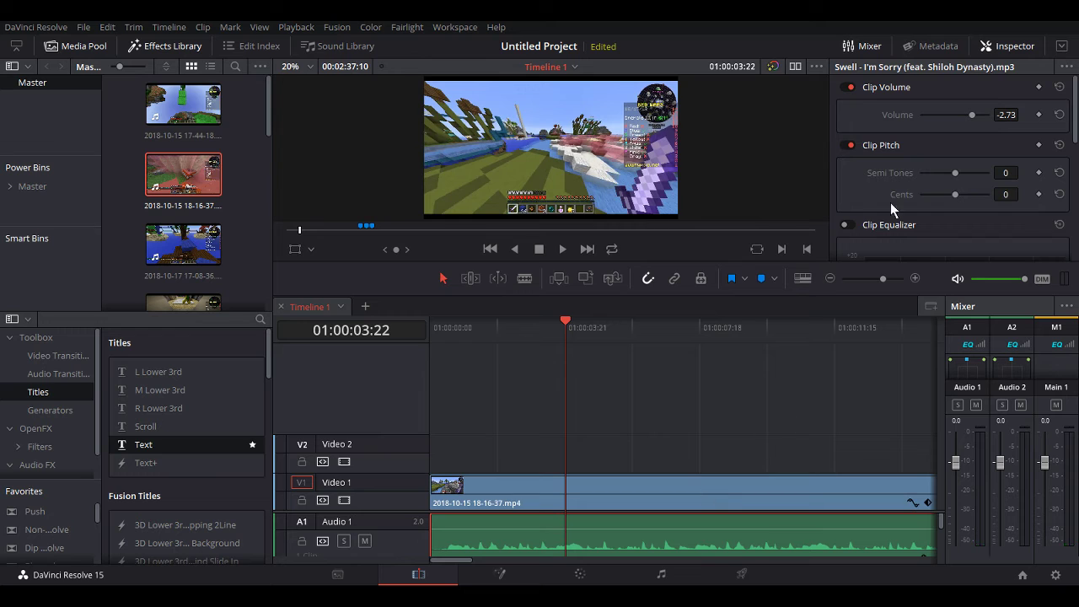
click(1001, 115)
key(Return)
click(622, 382)
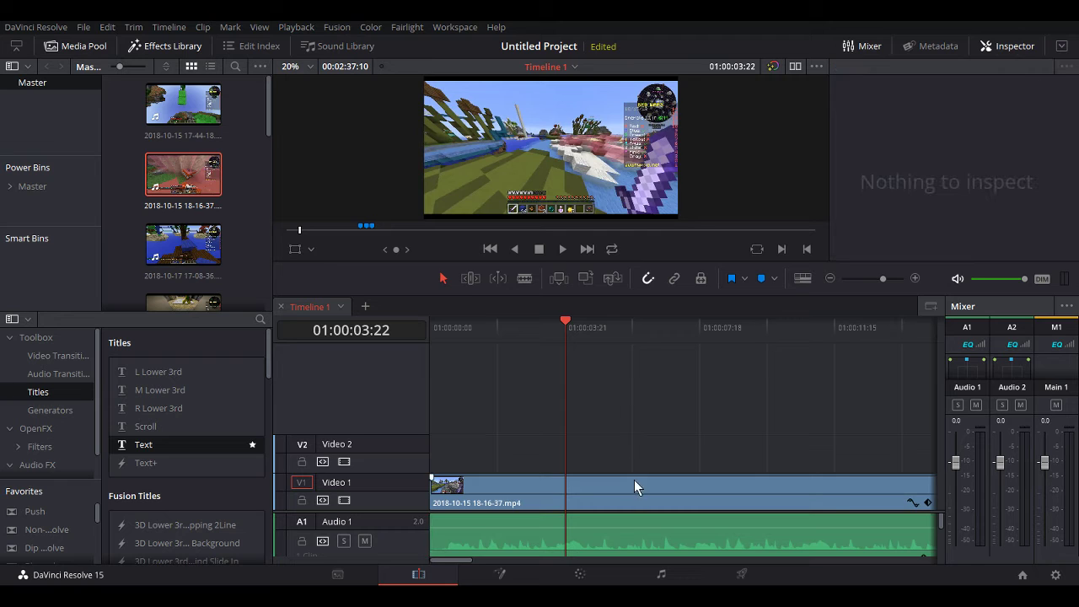
- Add a volume keyframe to the music clip at 01:00:03:22 and lower it to about -20.20
click(628, 534)
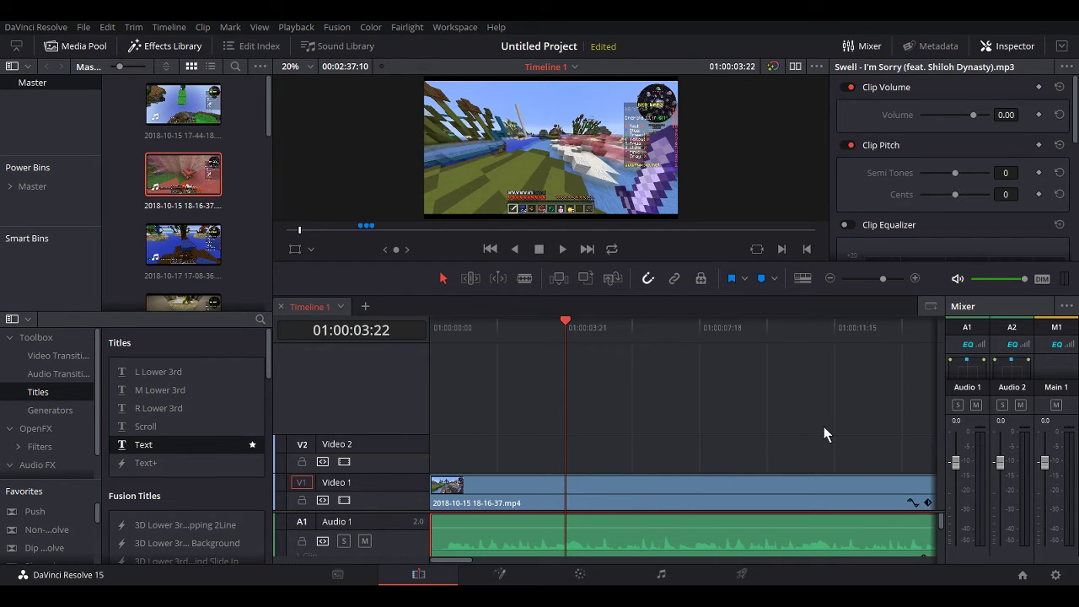
click(1039, 115)
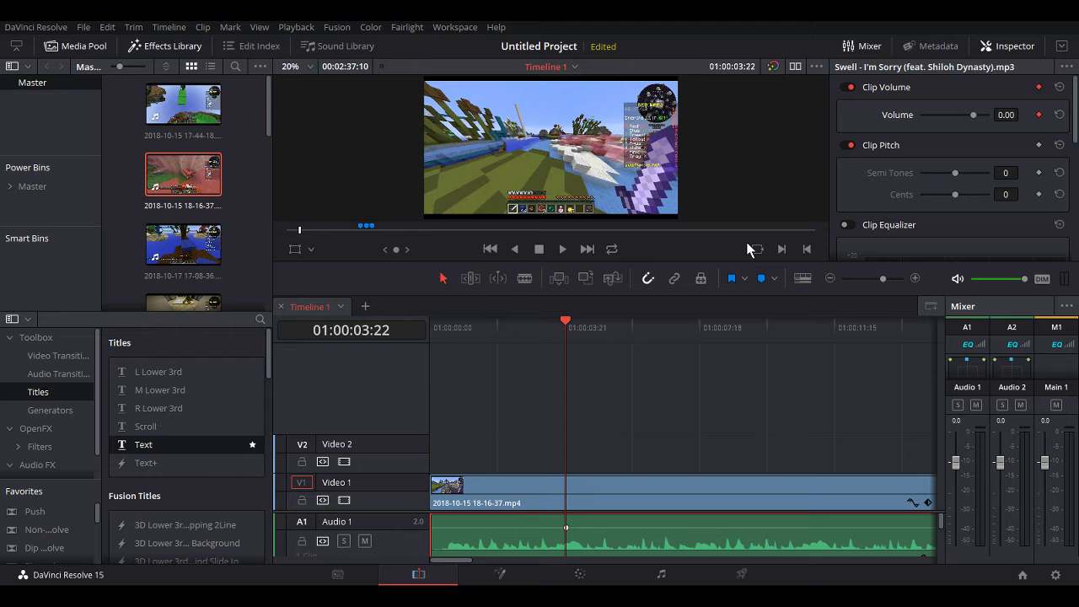
drag(979, 120, 962, 114)
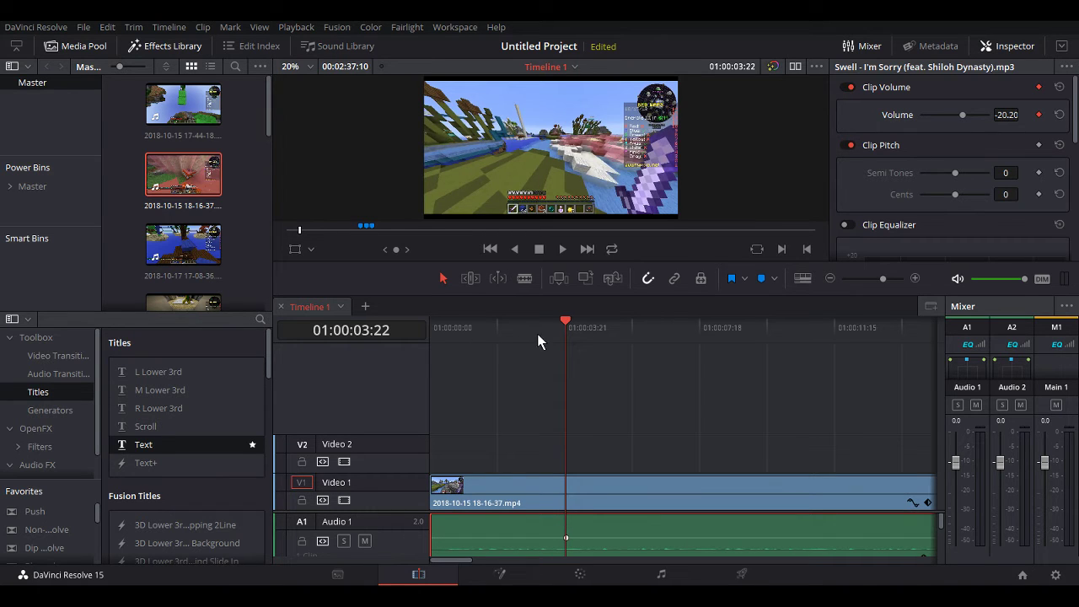
- Add a volume keyframe of 0 to the music clip at 01:00:03:15, just before the lowered keyframe
drag(565, 337, 555, 336)
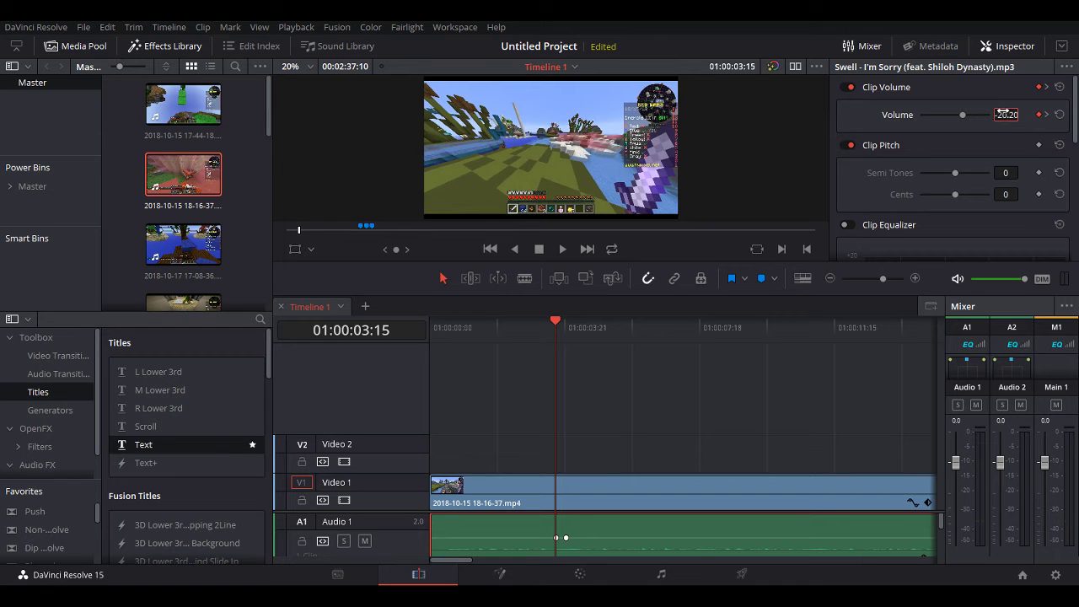
text(0)
key(Return)
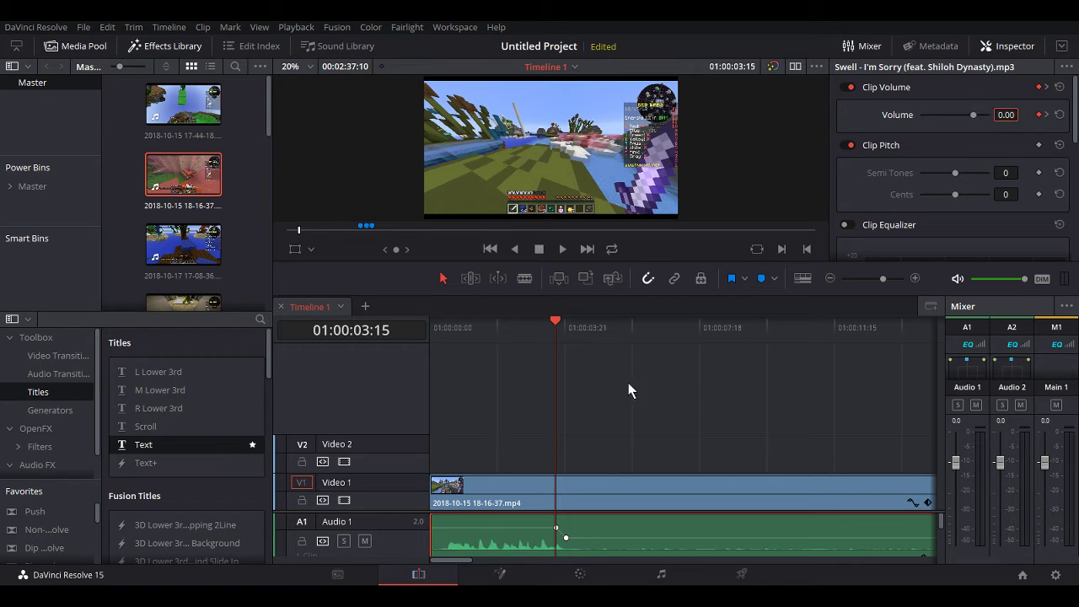
- Play the timeline from the start through the volume drop and stop at 01:00:07:08
key(Home)
click(562, 228)
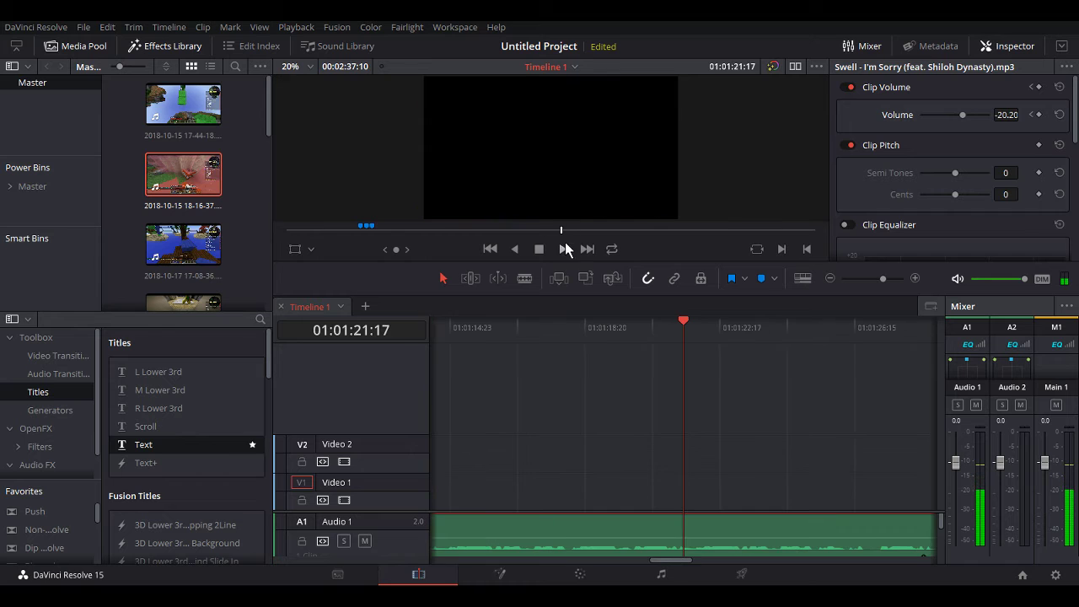
click(490, 249)
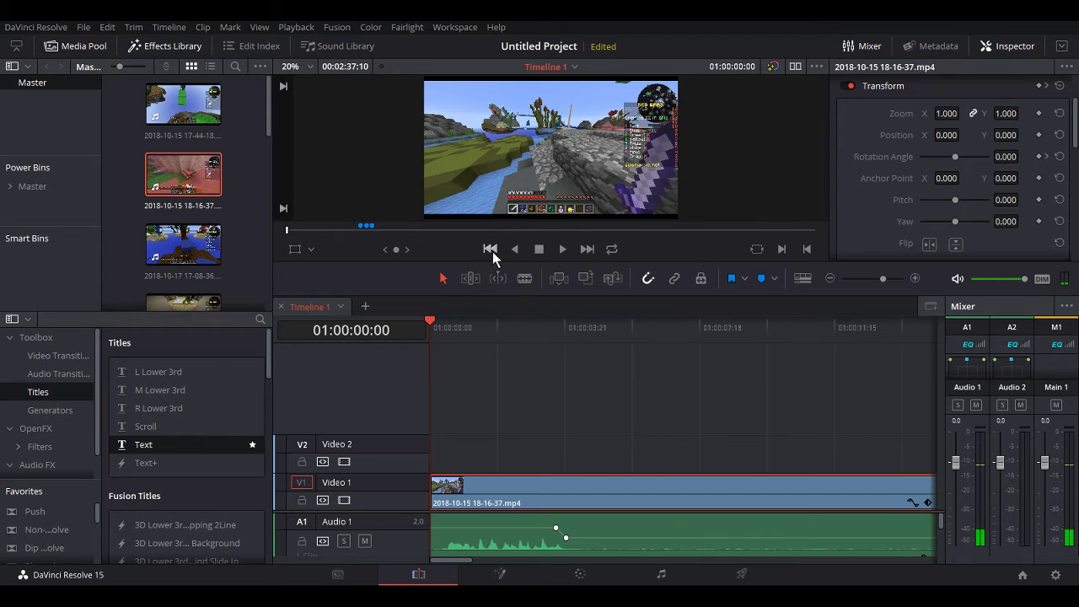
click(563, 249)
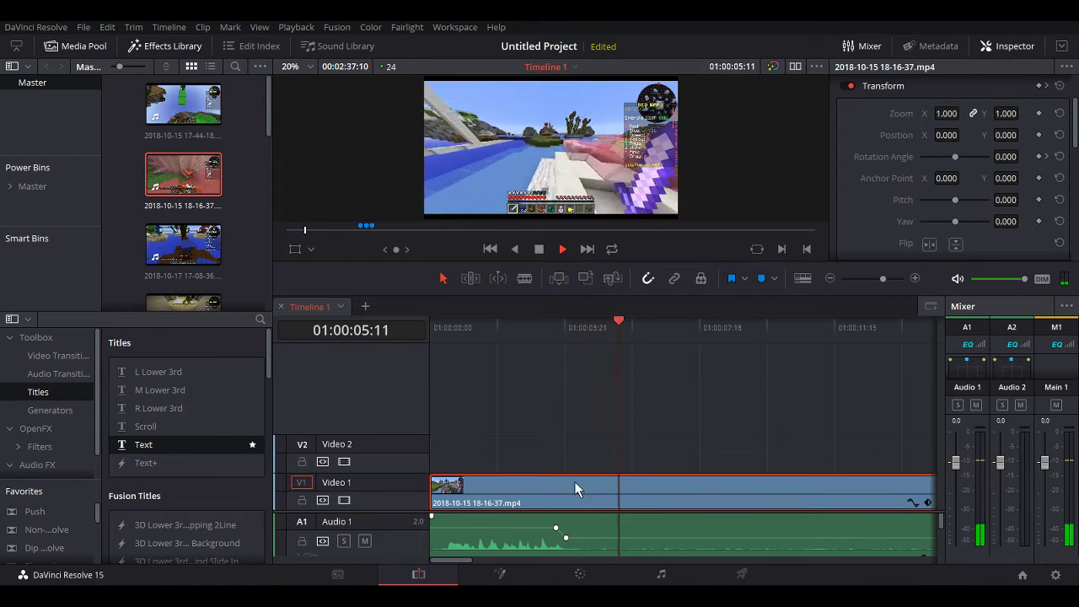
click(539, 250)
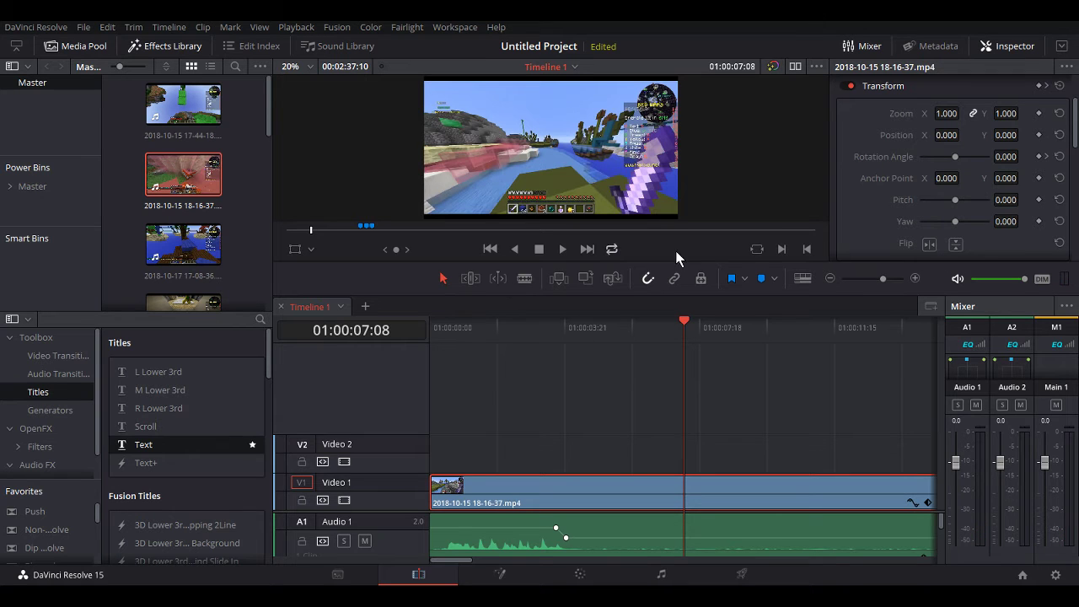
- Add a volume keyframe to the music clip at 01:00:07:08 and raise it to about 18.42
click(733, 537)
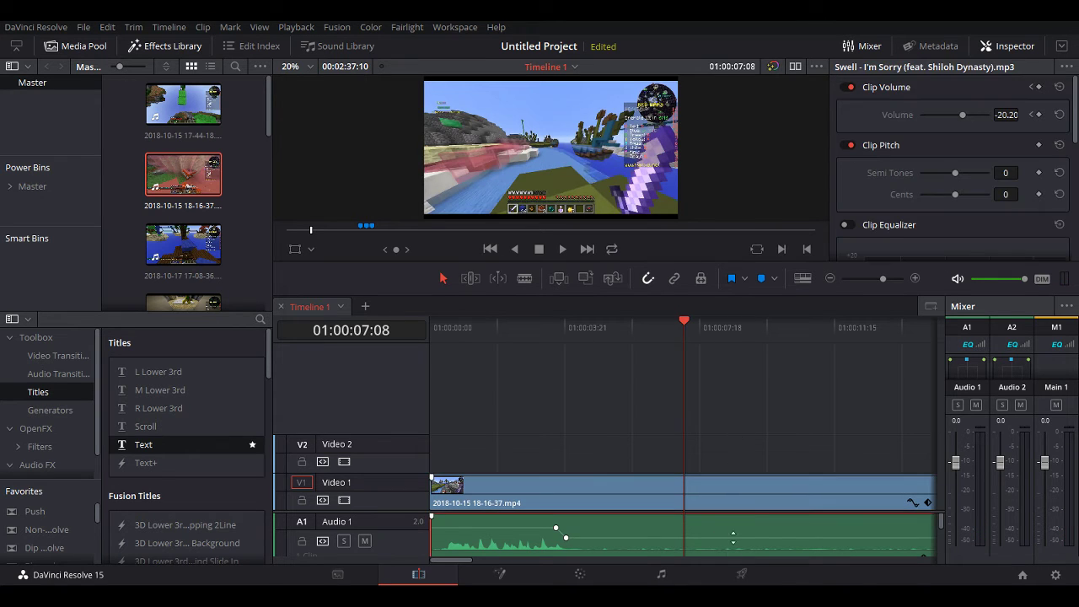
click(1039, 115)
drag(964, 113, 983, 116)
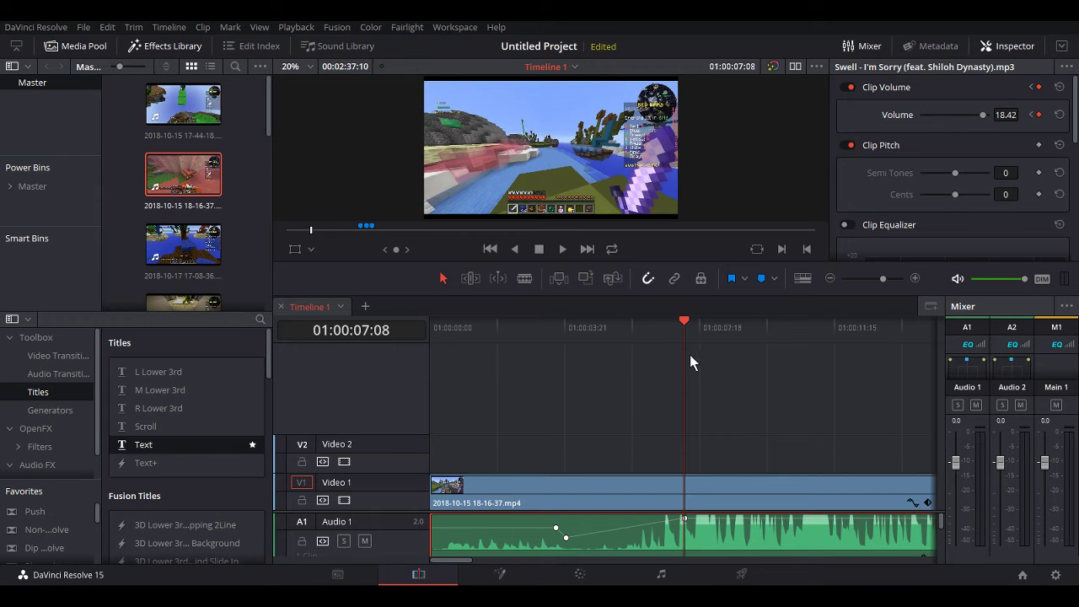
- Add a volume keyframe of 0 to the music clip at 01:00:08:04, just after the loud peak
key(space)
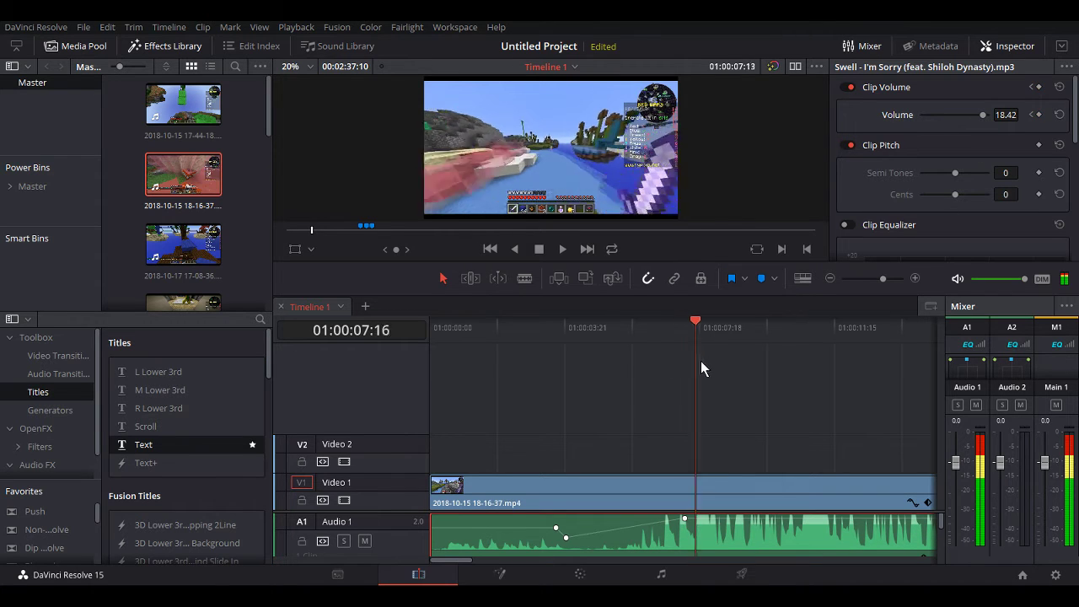
click(1038, 114)
drag(988, 116, 972, 115)
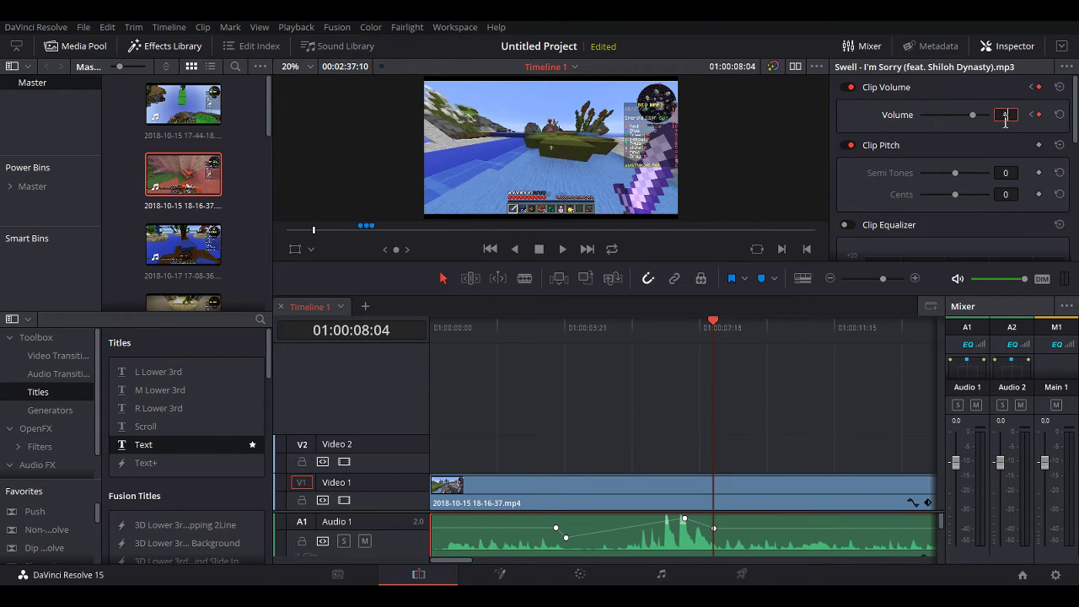
key(Return)
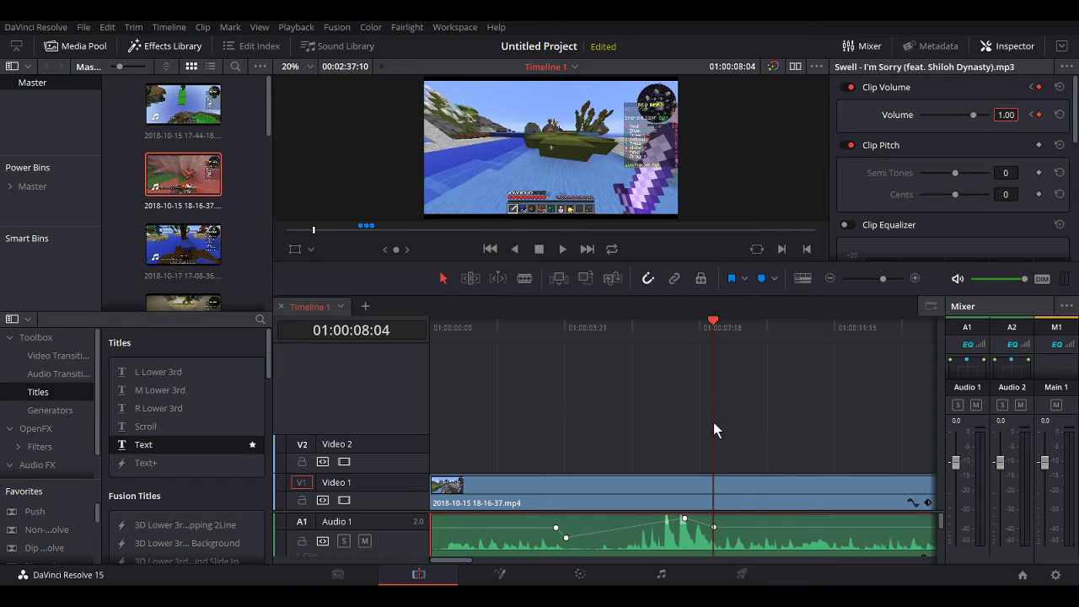
drag(711, 421, 714, 486)
key(Return)
- Play the timeline from the start past all the volume keyframes and stop at 01:00:11:15
key(Home)
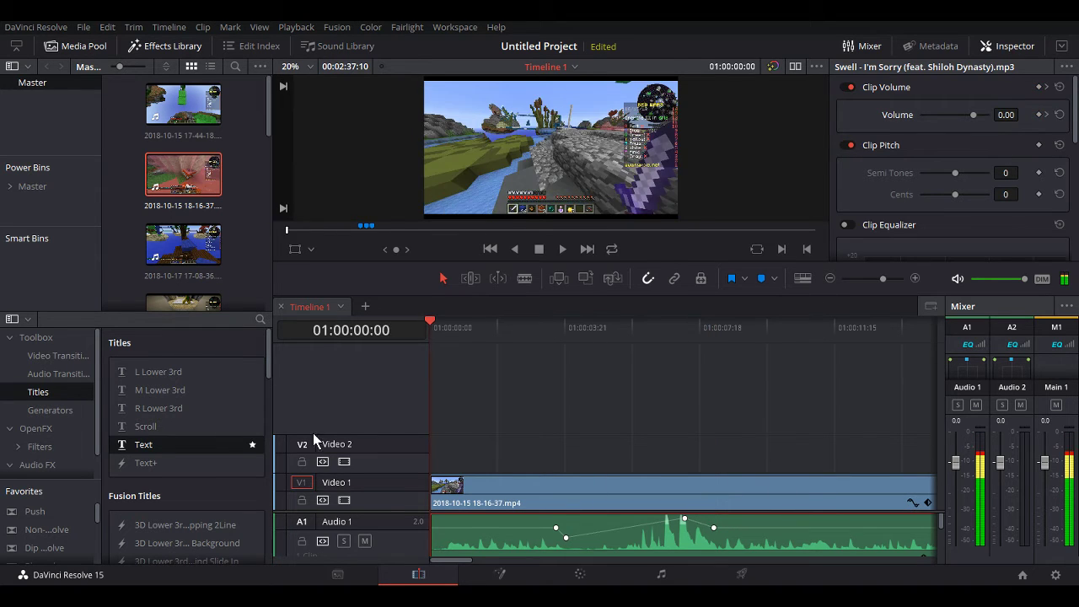
click(563, 249)
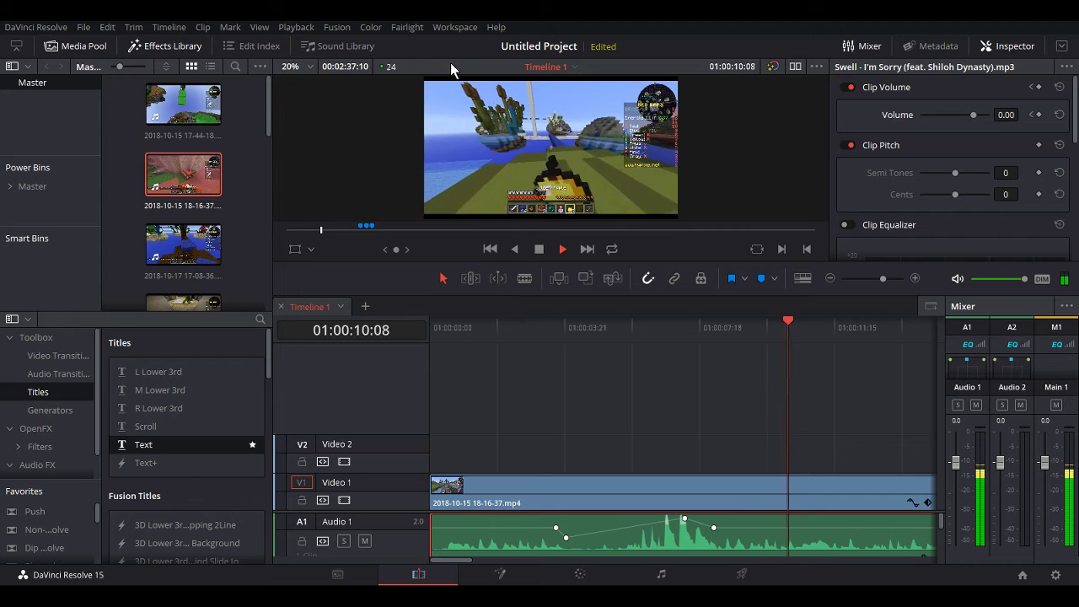
click(539, 249)
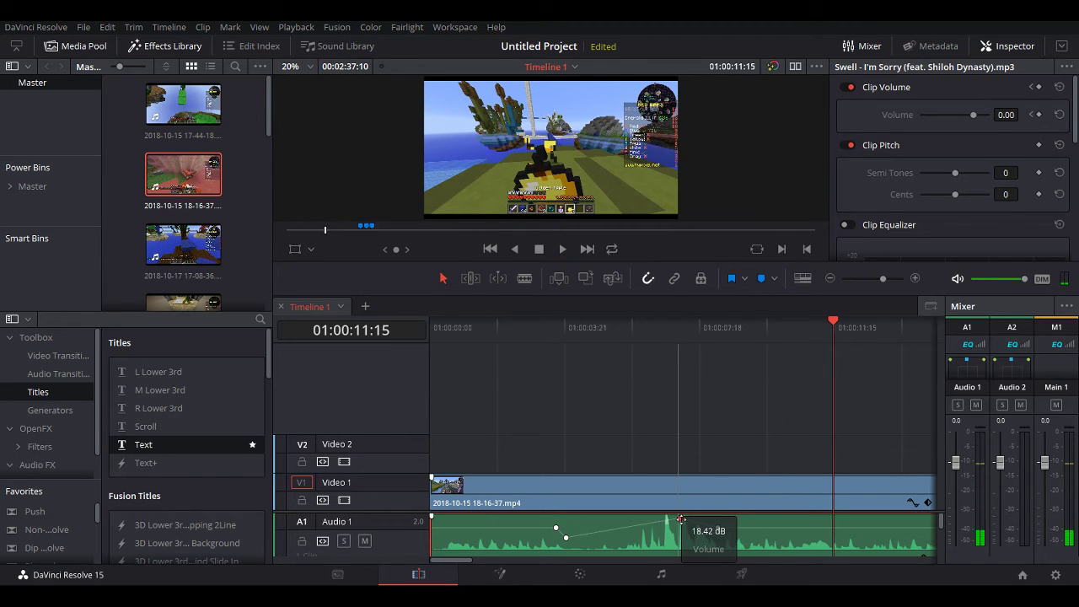
- Nudge the peak volume keyframe slightly earlier and the one after it slightly later, and replay the timeline from near the start
alt+click(718, 528)
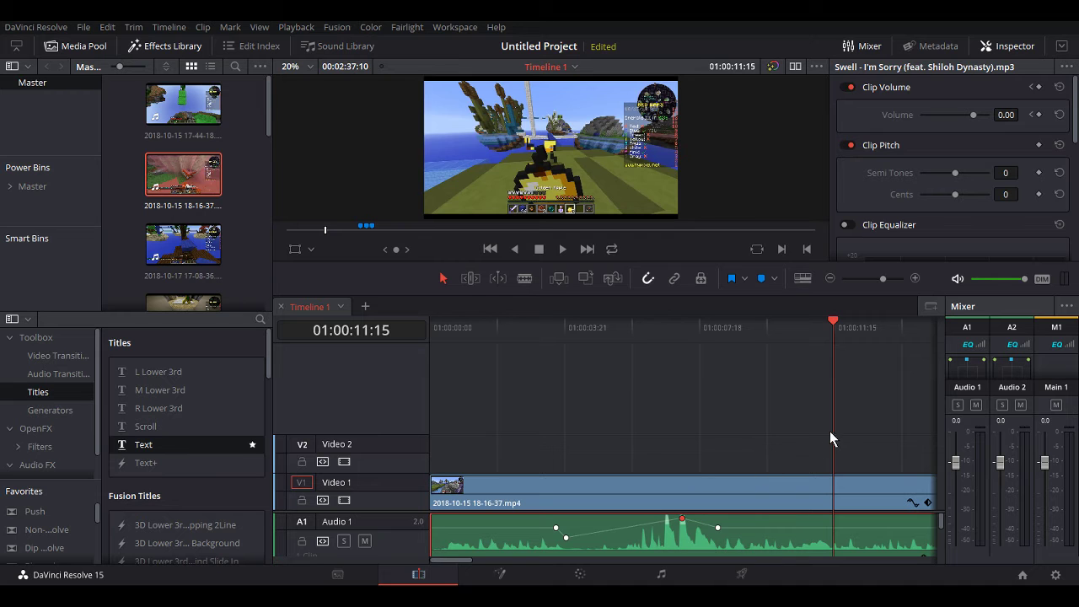
key(j)
key(j)
key(j)
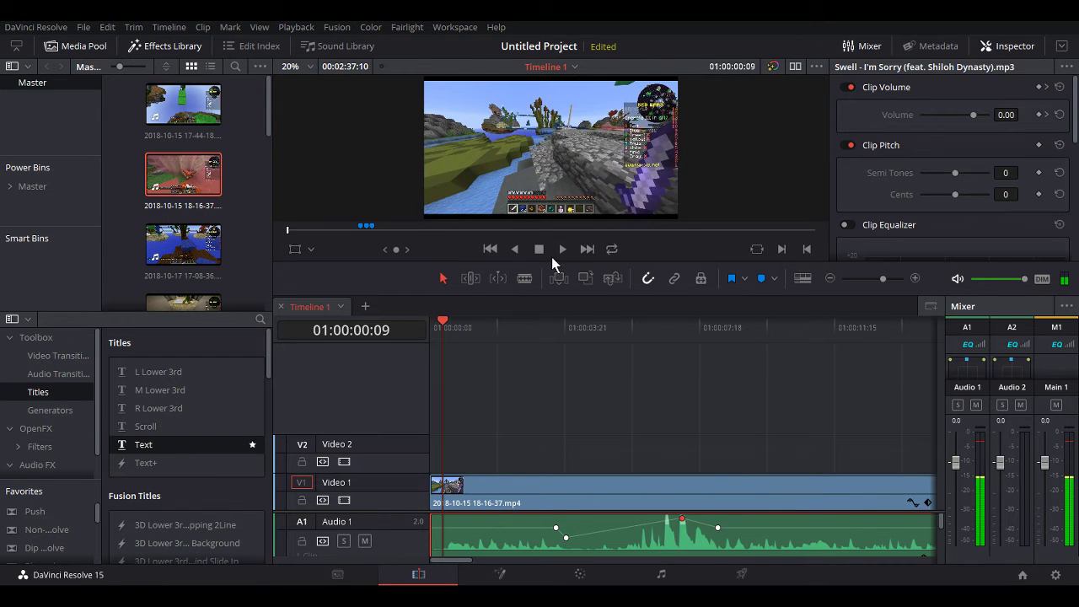
click(562, 250)
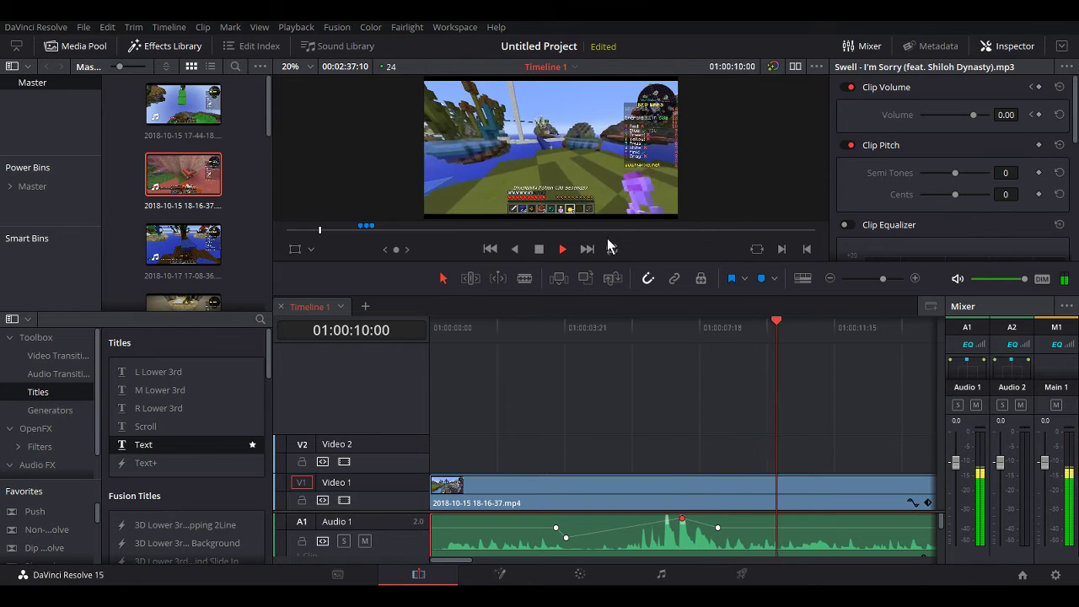
click(540, 254)
- Add markers to the gameplay clip at its -180 rotation keyframes, at 01:00:32:16 and 01:00:35:11
click(873, 503)
drag(915, 407, 838, 410)
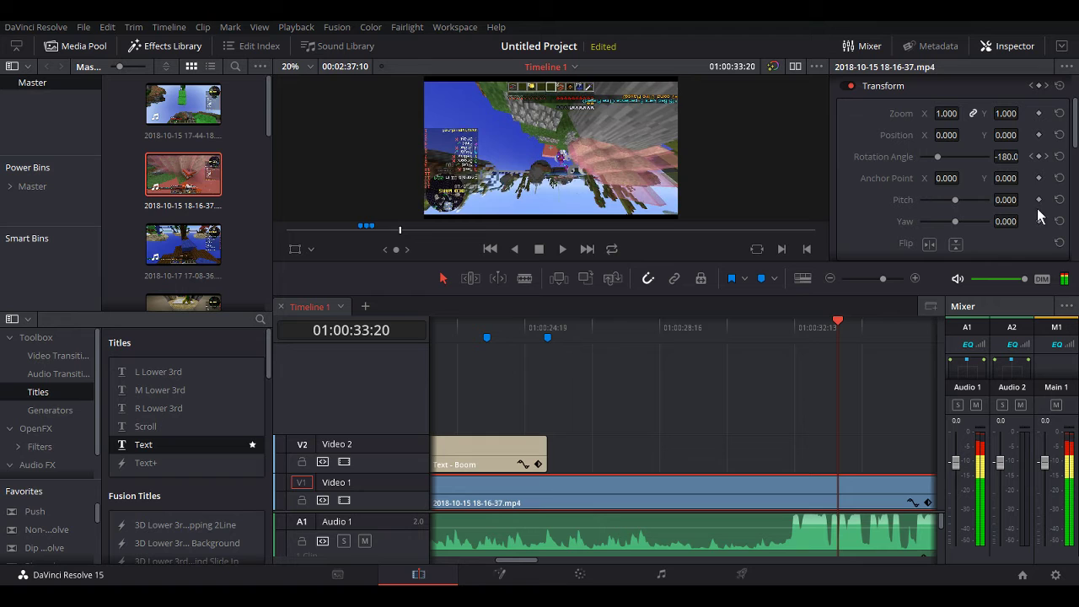
click(1031, 157)
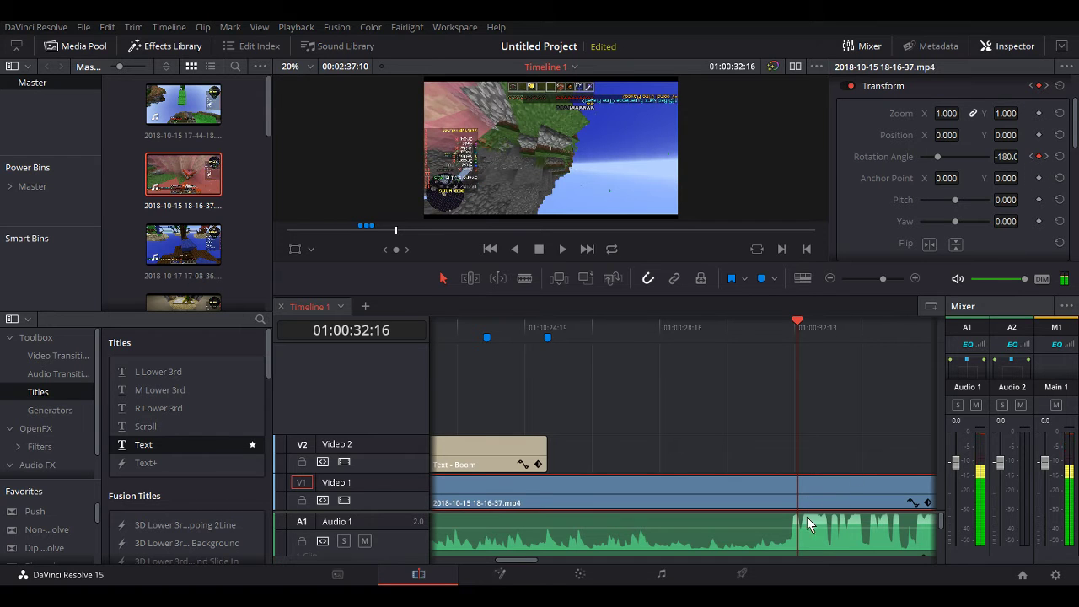
click(762, 283)
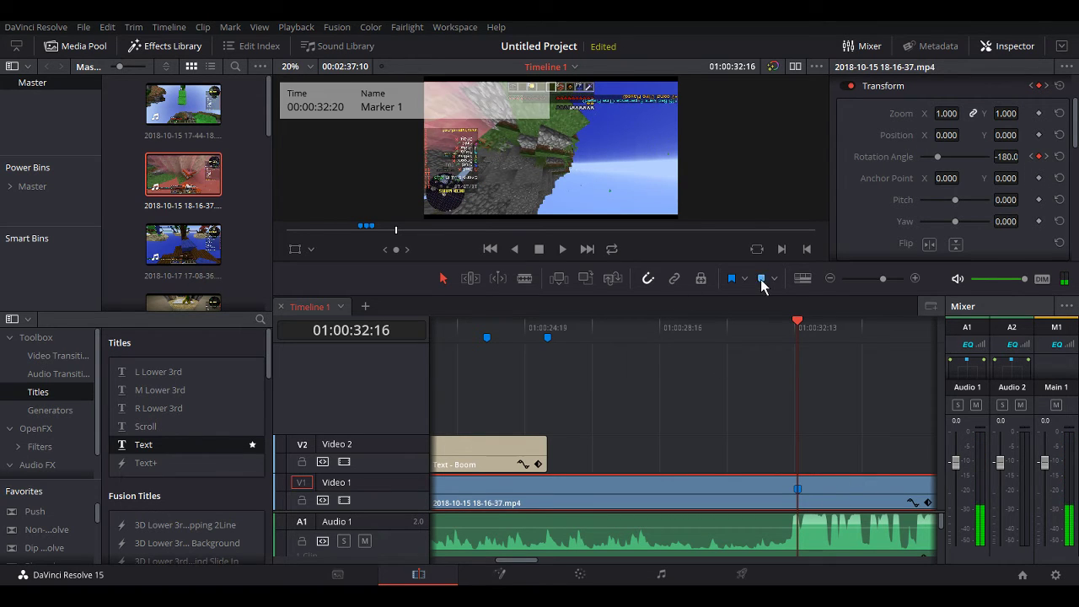
click(1047, 156)
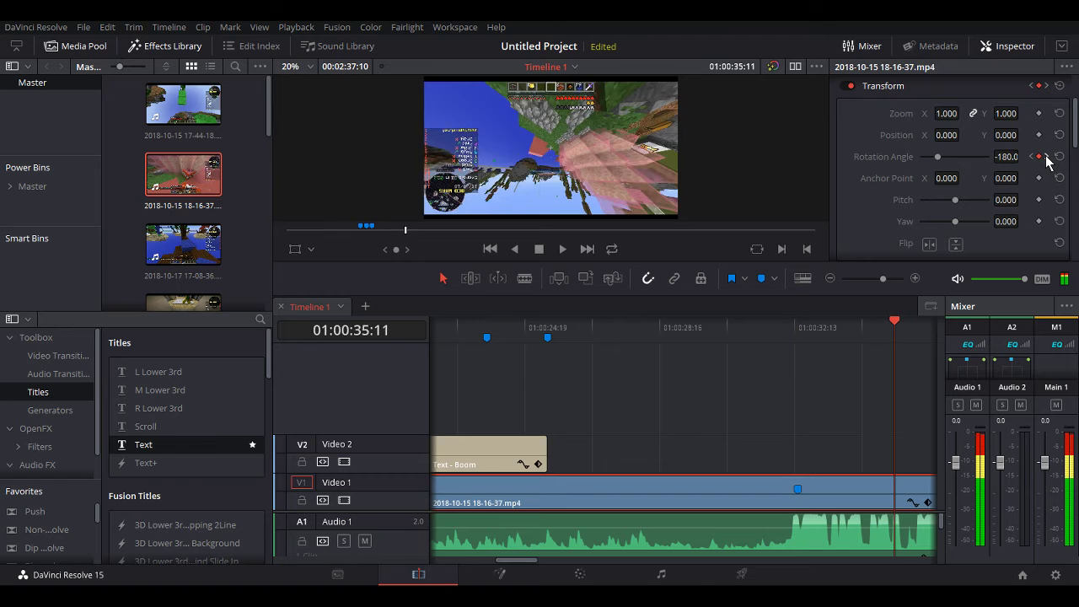
click(762, 281)
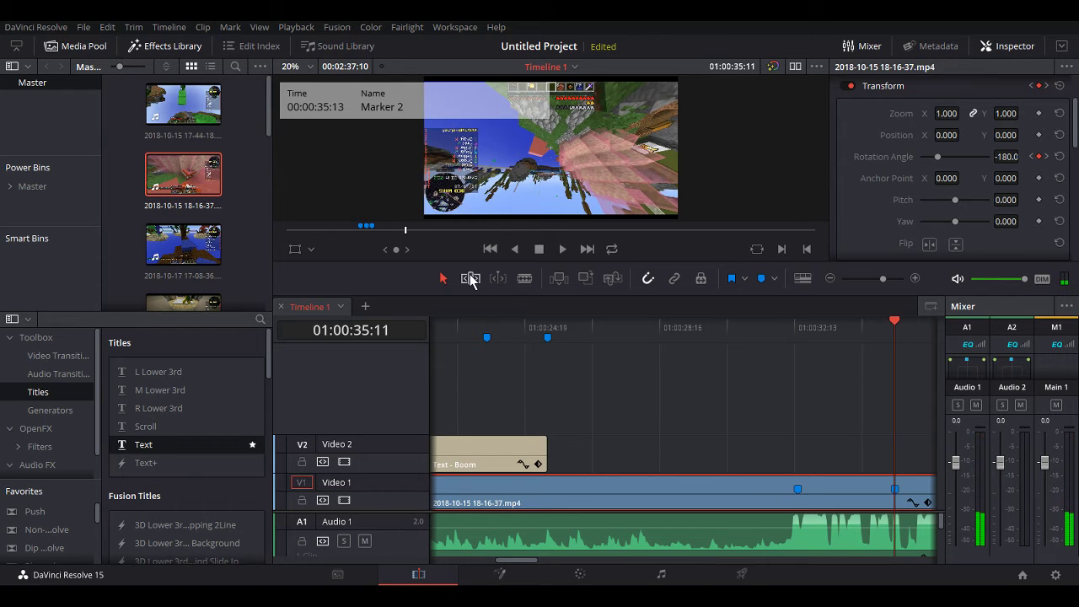
- Add music clip volume keyframes of 0 at the first clip marker, 01:00:32:16, and one frame earlier at 01:00:32:15
drag(896, 329, 803, 352)
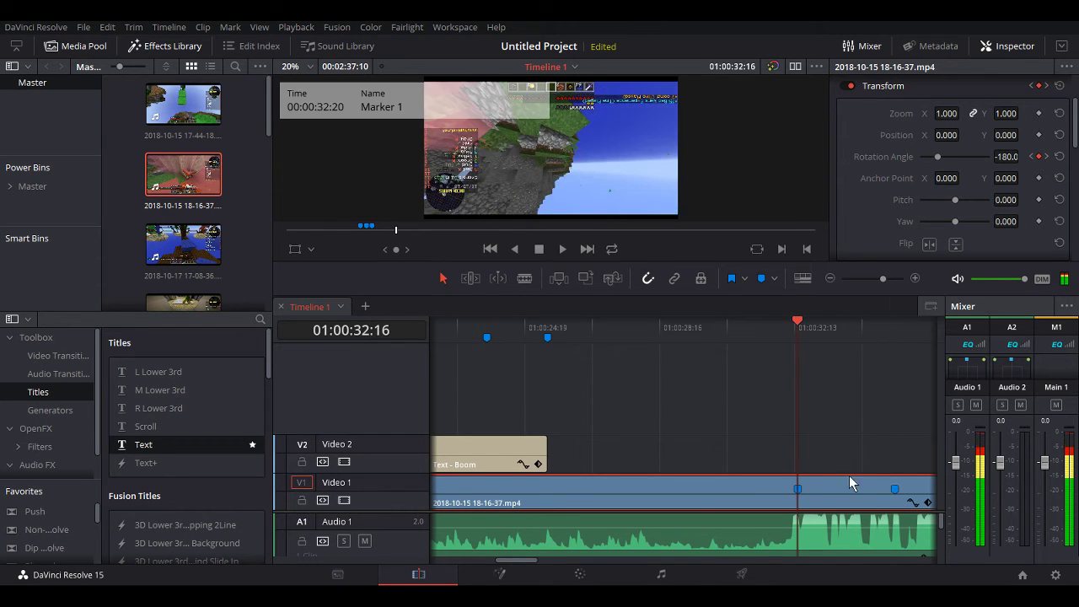
click(807, 539)
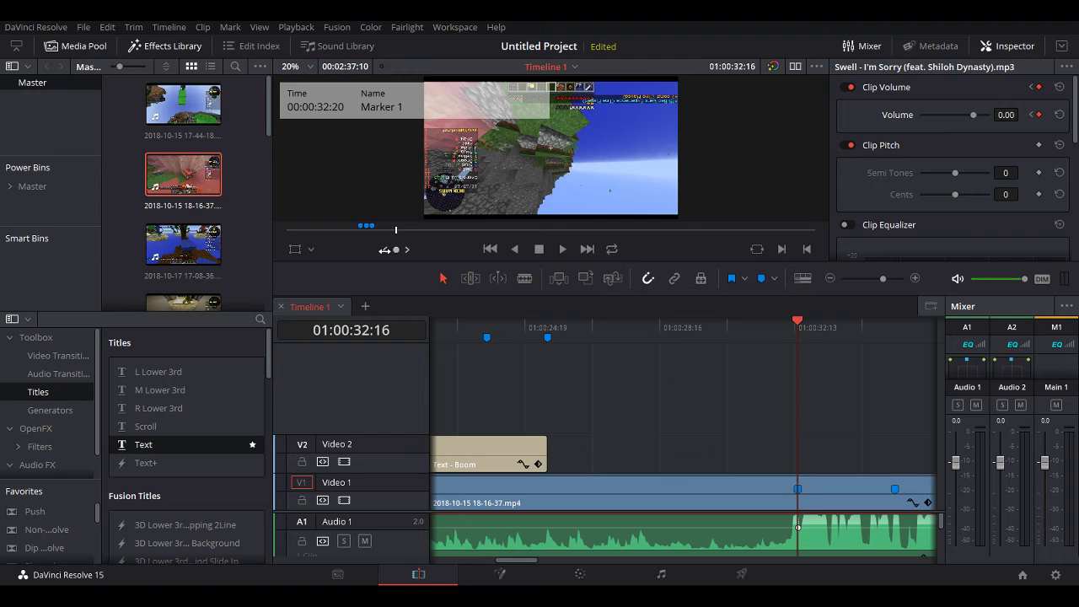
key(Left)
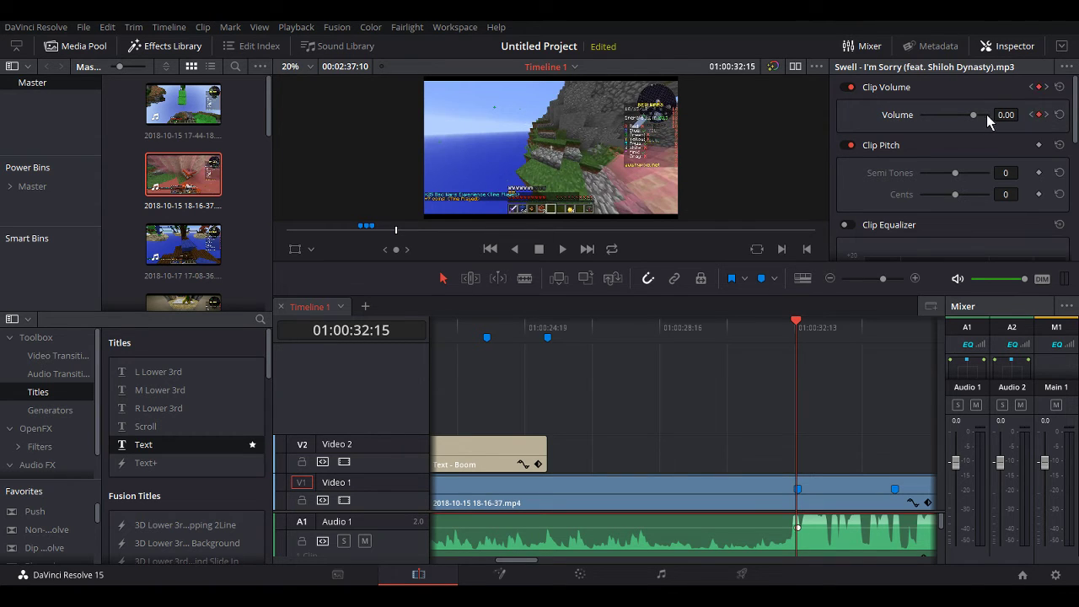
key(Right)
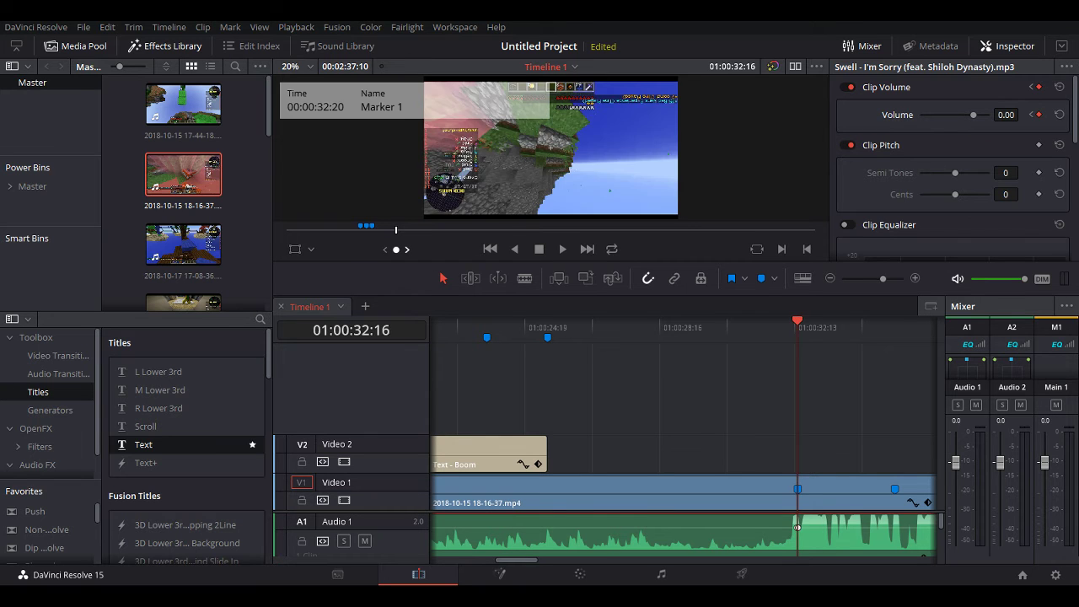
key(Left)
key(Right)
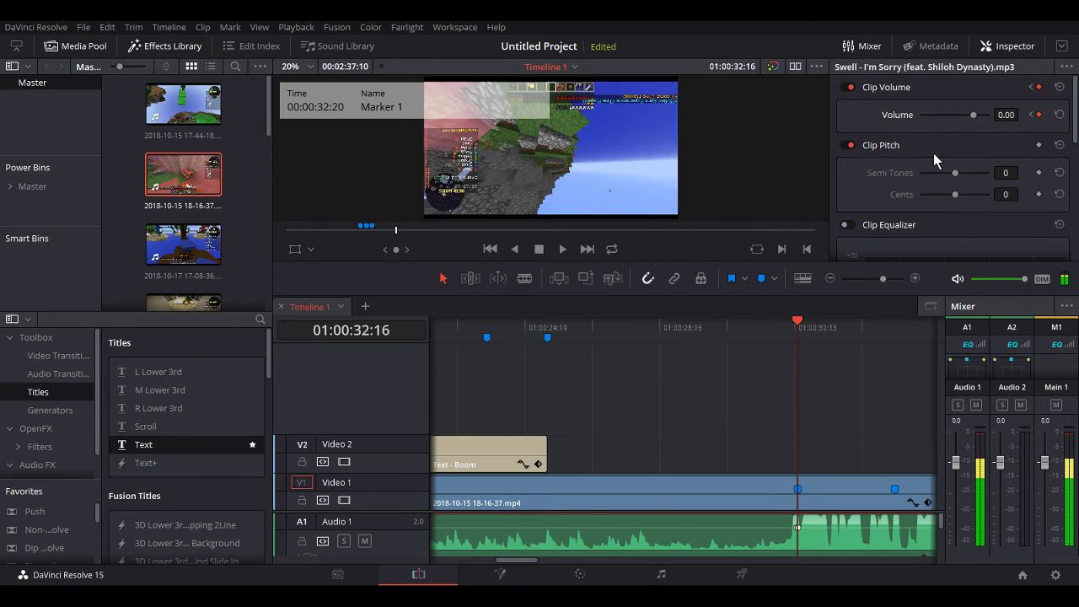
- Raise the music volume keyframe at 01:00:32:16 to 10 and add another keyframe of 10 at the second marker, 01:00:35:11
drag(974, 116, 978, 116)
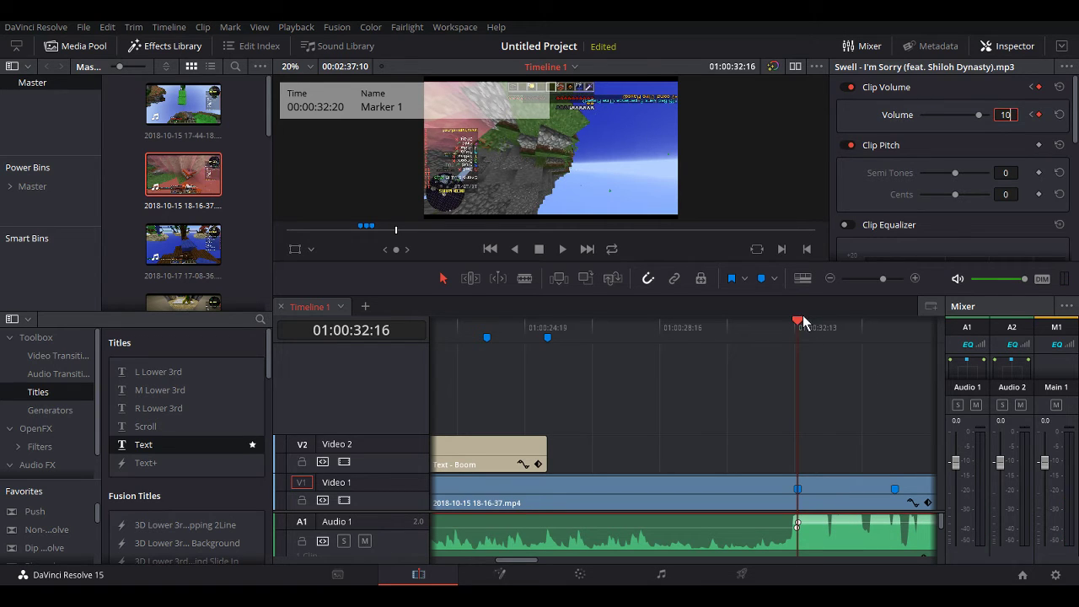
drag(798, 327, 890, 342)
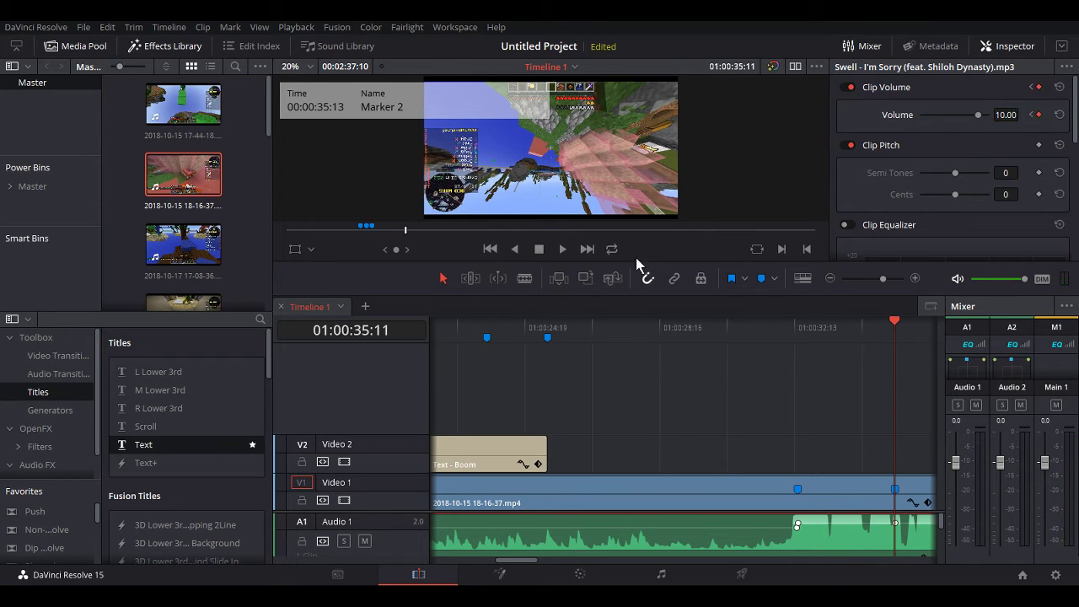
- Add a music volume keyframe of 0 at 01:00:35:12, and lower the volume to -7.60 further along during playback
key(Right)
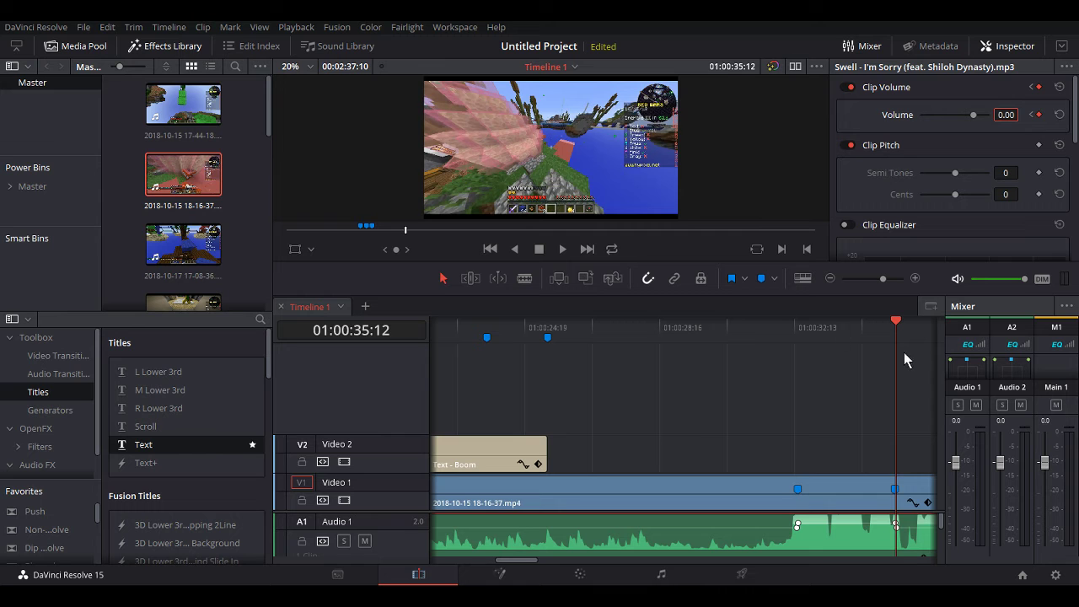
drag(897, 328, 682, 378)
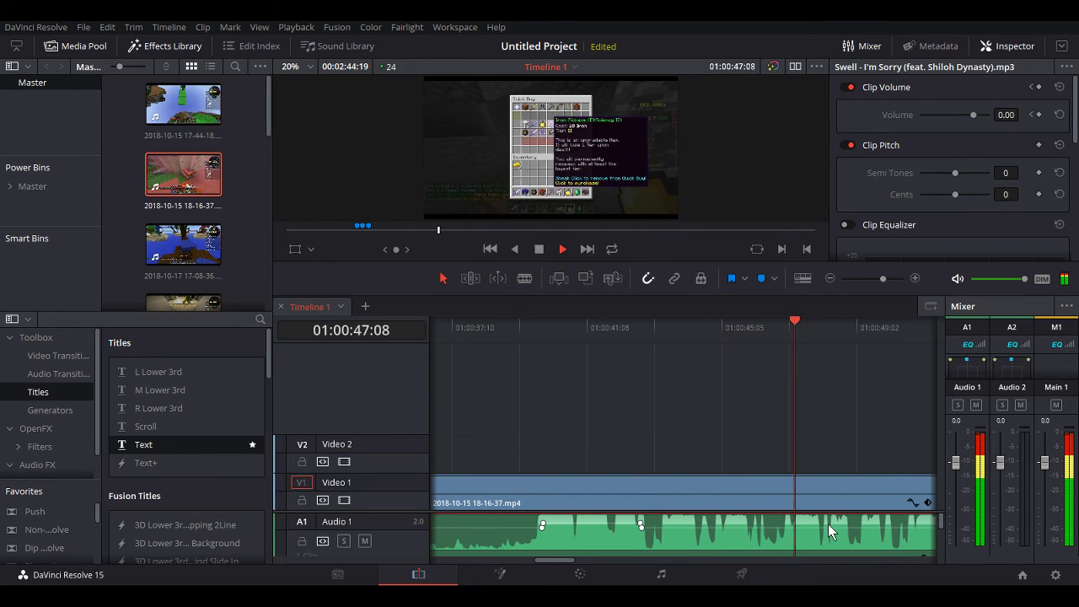
drag(1008, 115, 982, 116)
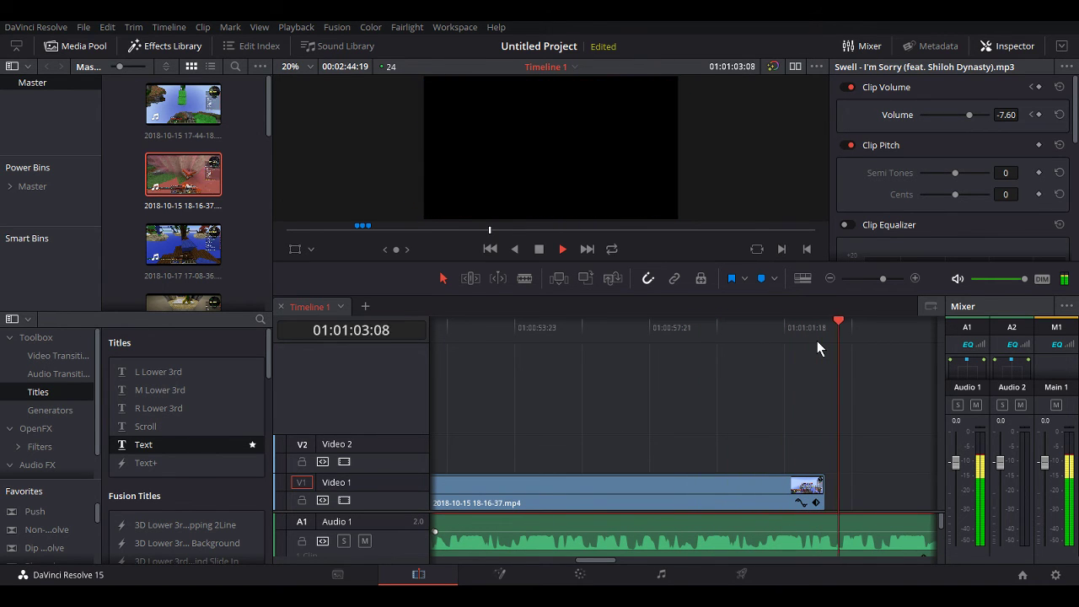
click(540, 250)
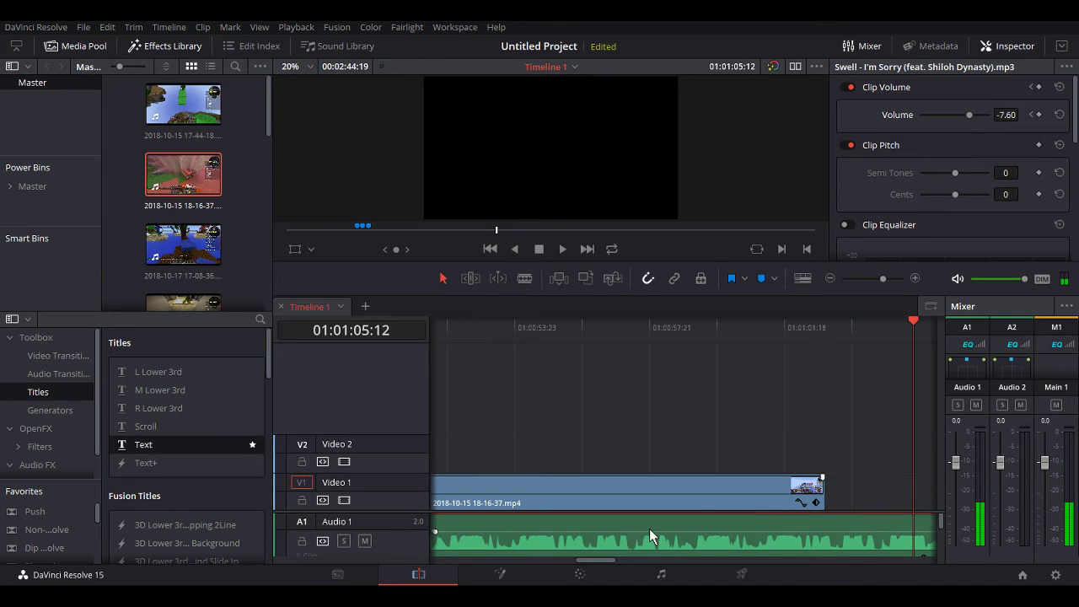
- Add markers to the music clip at 01:01:00:09, where the death screen shows, and at the gameplay clip's end, 01:01:02:23
drag(912, 482, 824, 513)
scroll(868, 531, down, 1)
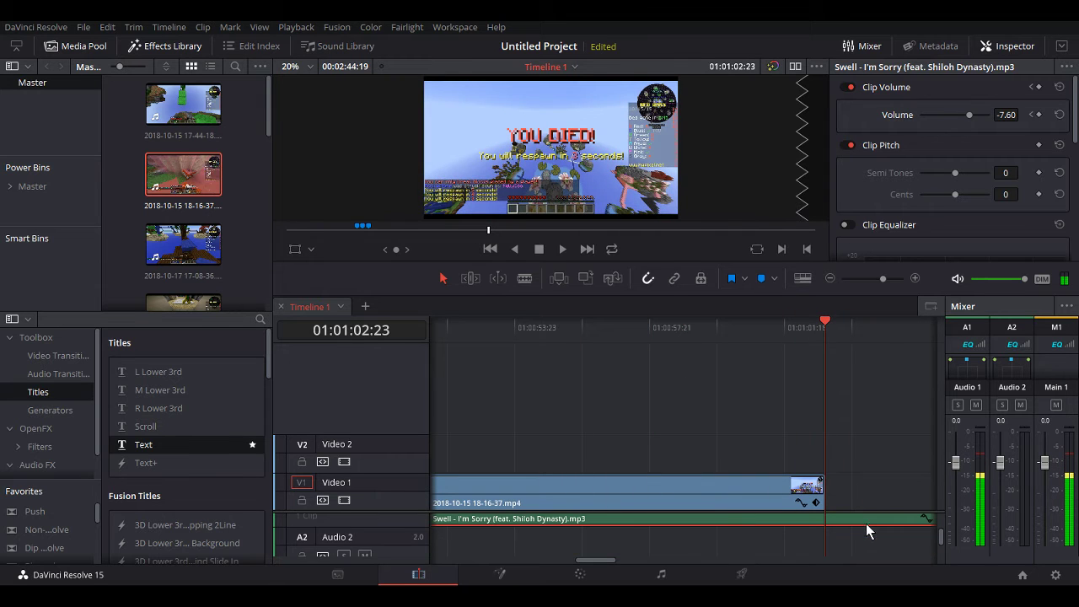
scroll(854, 523, up, 1)
click(812, 452)
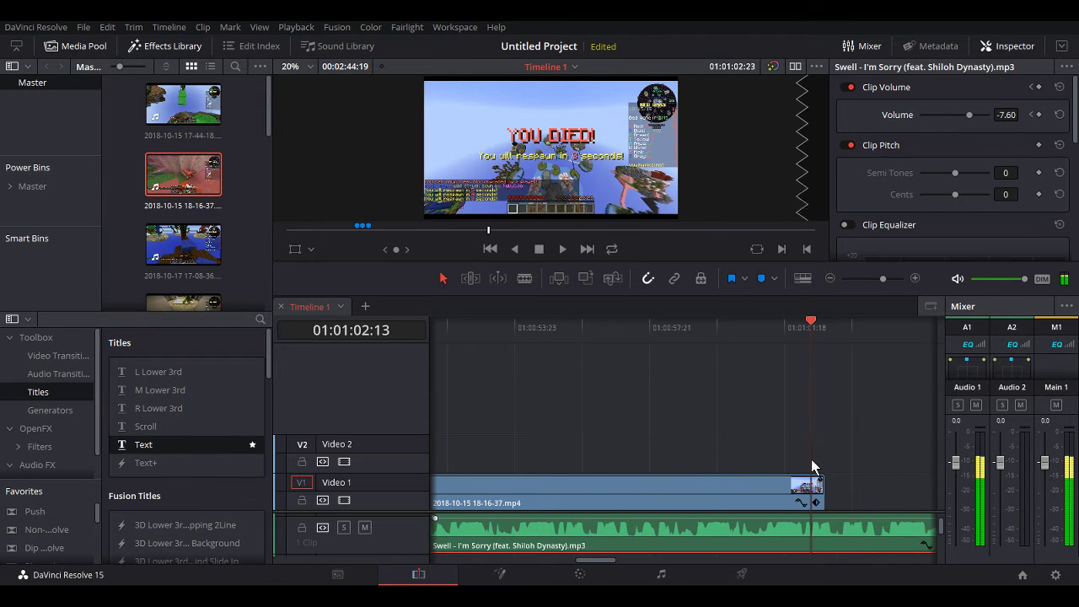
drag(814, 448, 736, 478)
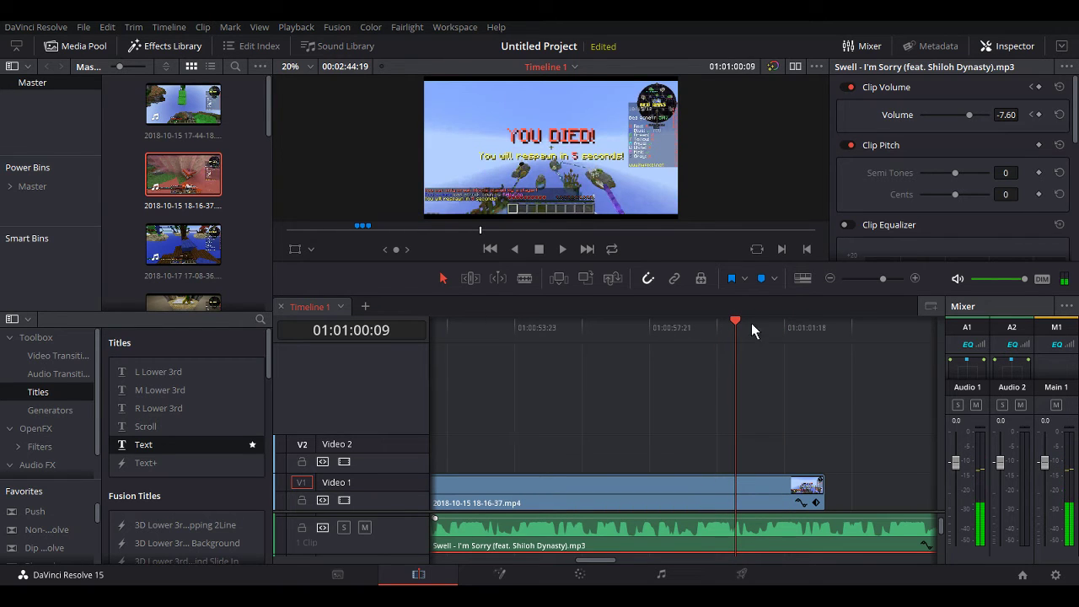
click(759, 280)
click(820, 358)
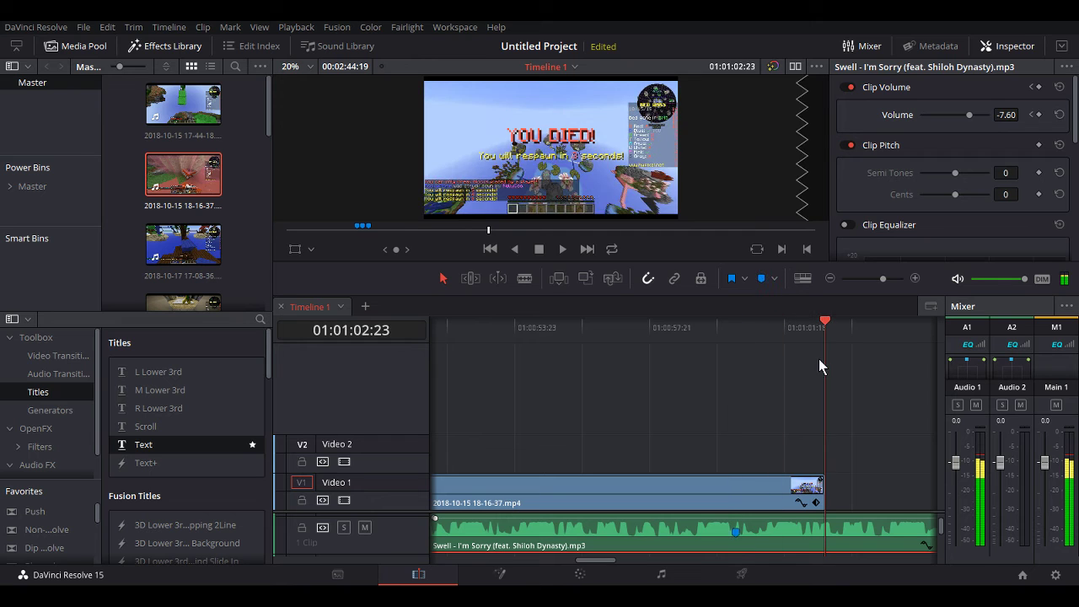
click(762, 280)
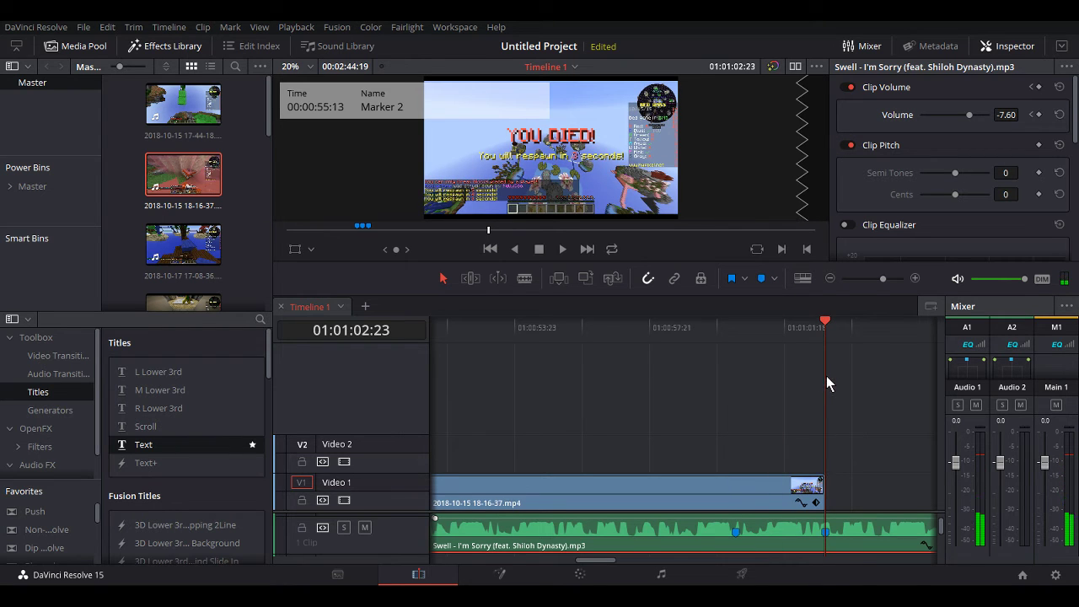
- Split the gameplay clip at the first music marker, 01:01:00:09, and select the short ending piece
drag(826, 376, 744, 371)
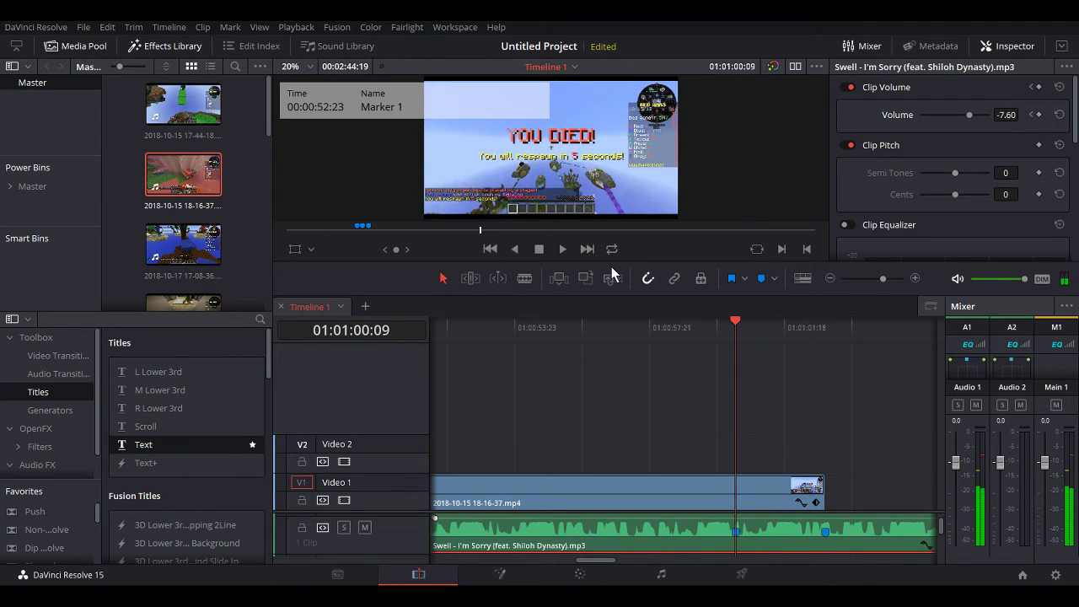
key(ctrl+b)
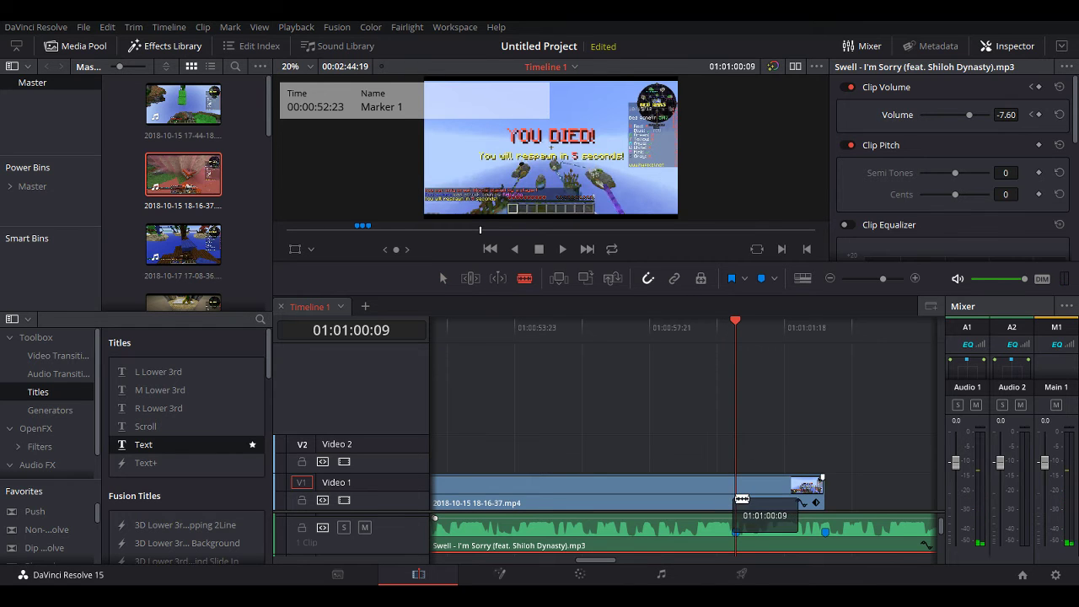
click(797, 494)
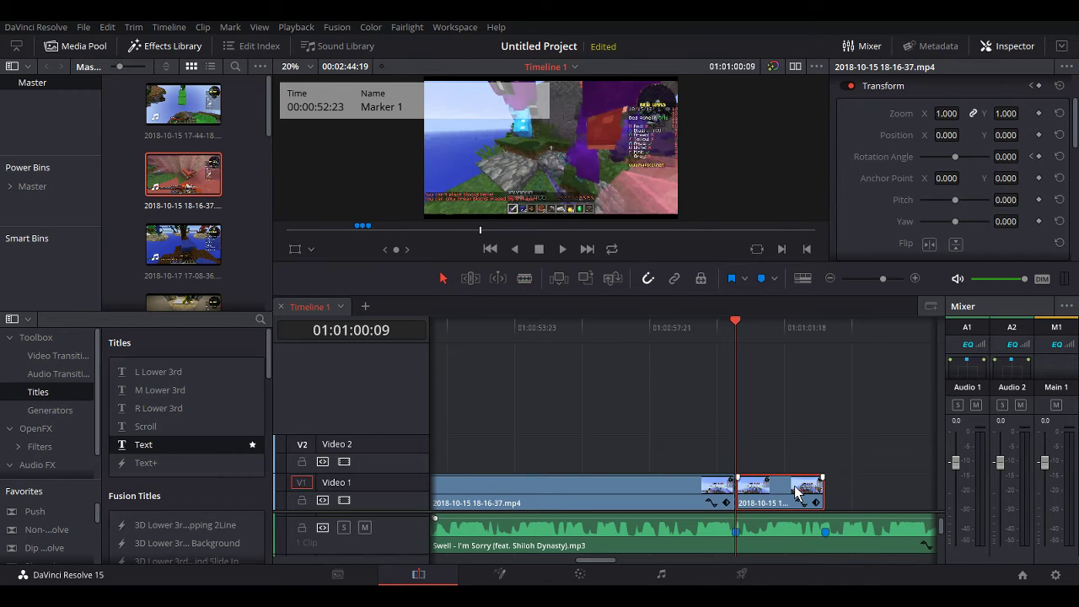
scroll(966, 158, down, 5)
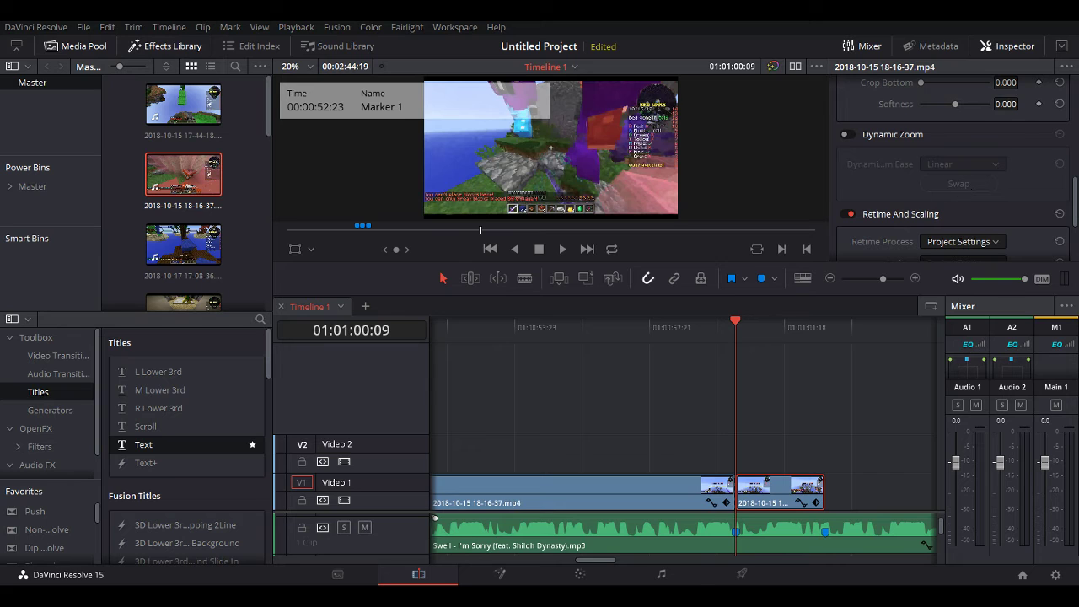
- Grade the ending gameplay piece in black and white with the primaries wheels, using saturation 0 and contrast 1.302
click(580, 574)
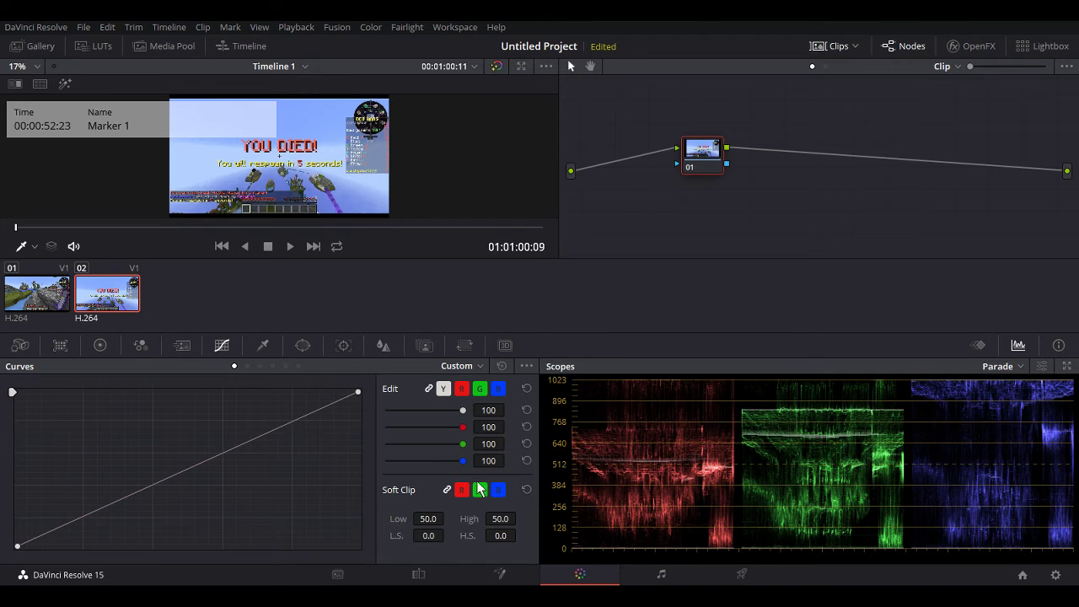
click(101, 345)
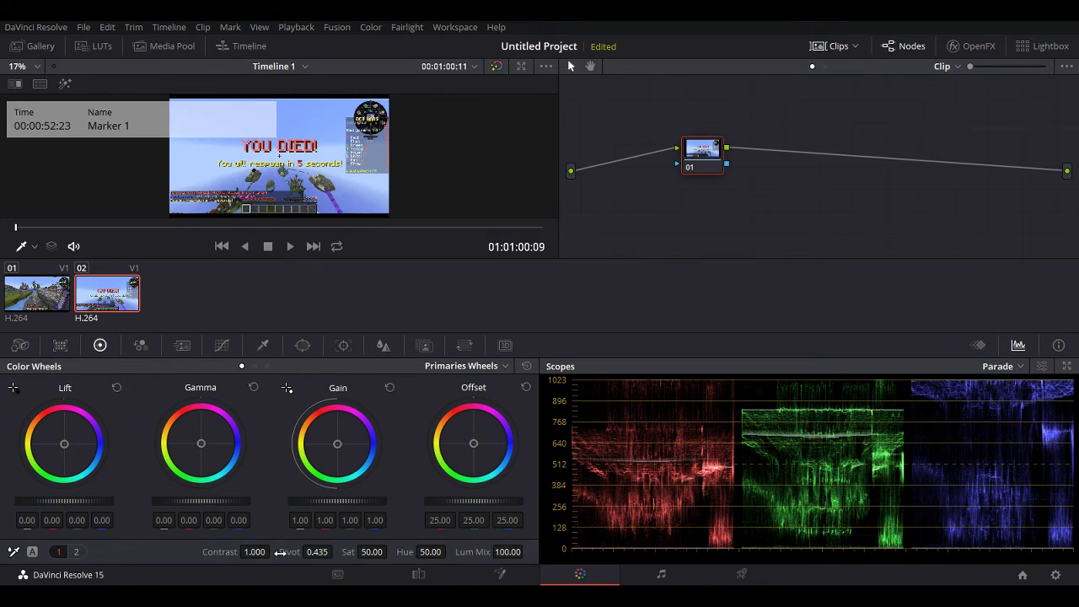
mouse_move(253, 552)
mouse_down()
mouse_move(219, 551)
mouse_move(273, 551)
mouse_move(264, 582)
mouse_move(254, 551)
mouse_up()
text(1)
key(Return)
click(372, 551)
text(0)
key(Return)
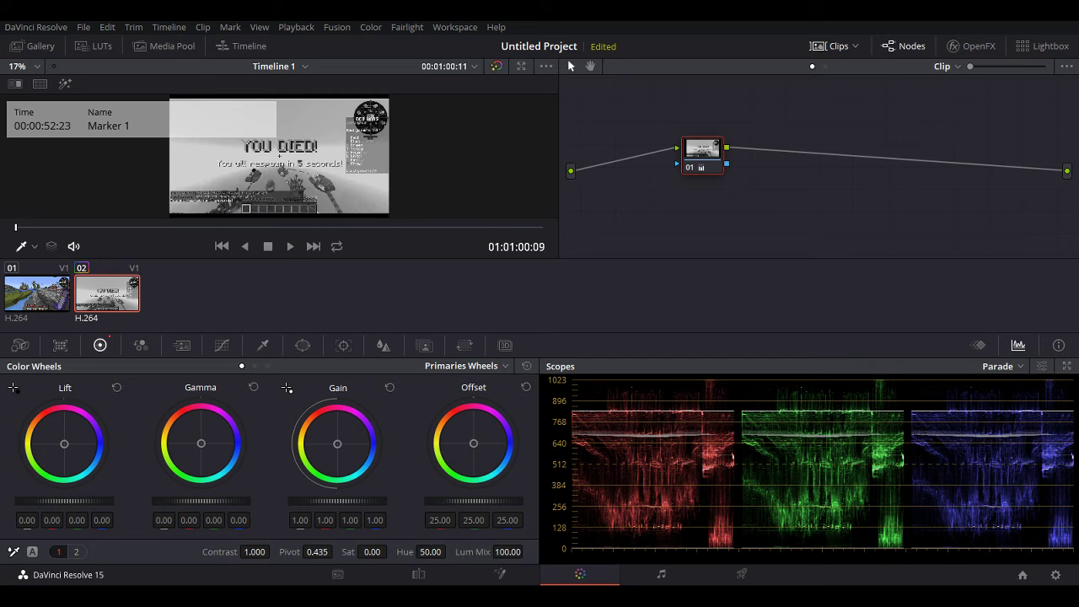
drag(254, 551, 273, 553)
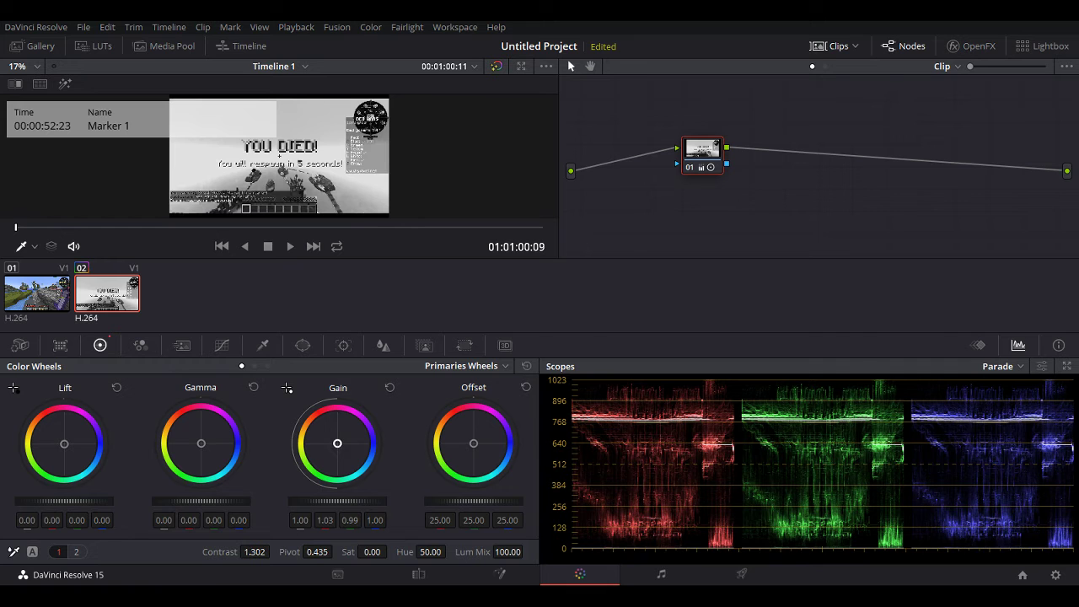
- Shift the ending piece's Gain colour balance towards orange, to red 2.38, green 1.27 and blue 0.01, and return to editing
drag(337, 443, 298, 440)
drag(318, 452, 297, 434)
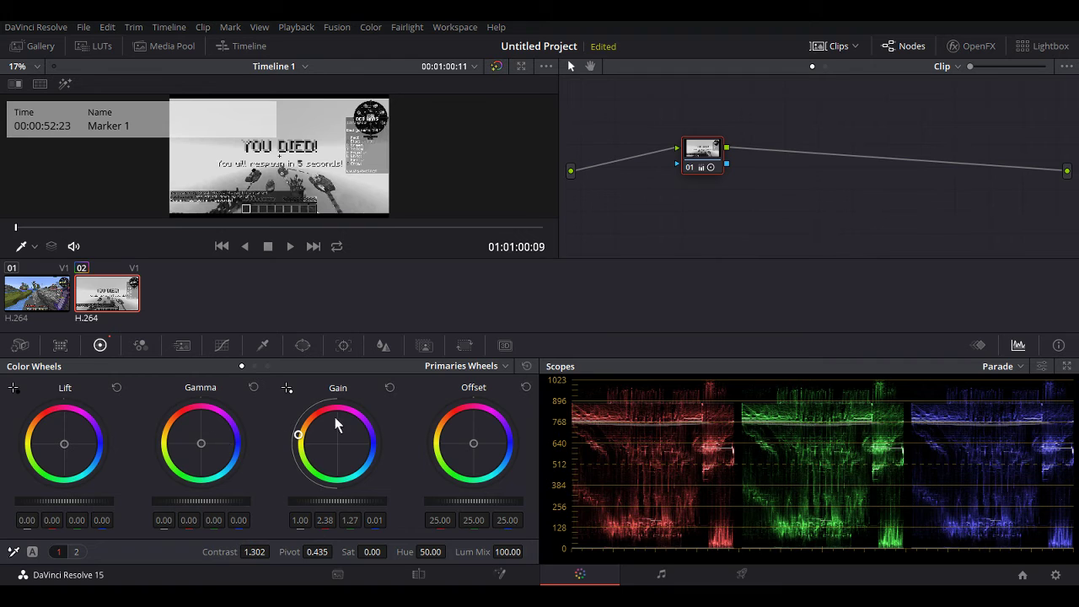
click(426, 578)
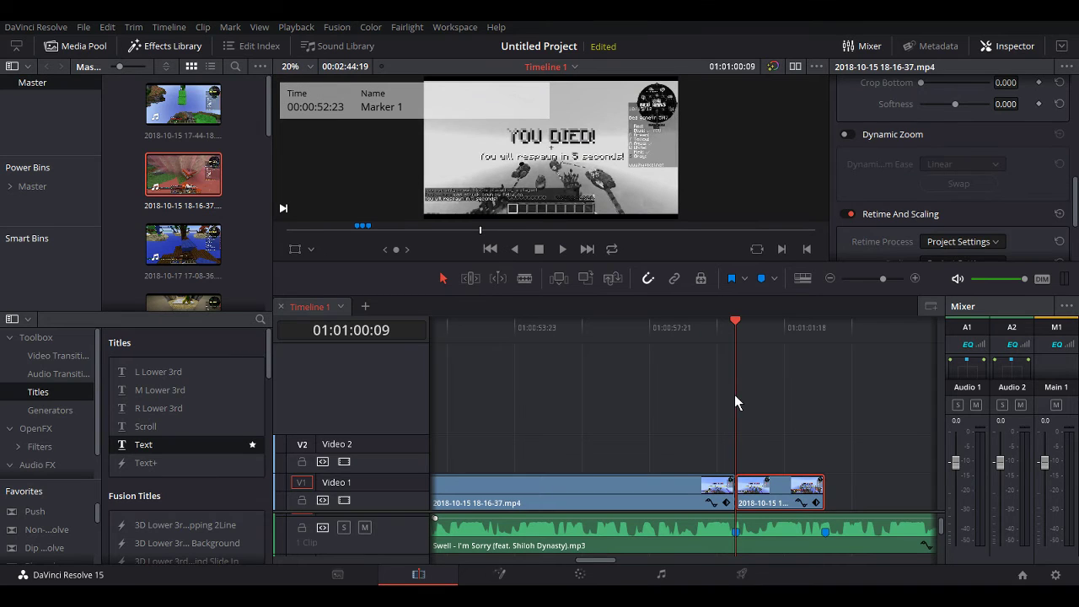
- Play the timeline from just before the split through the black-and-white ending piece to check the colour change
drag(734, 403, 634, 406)
click(562, 249)
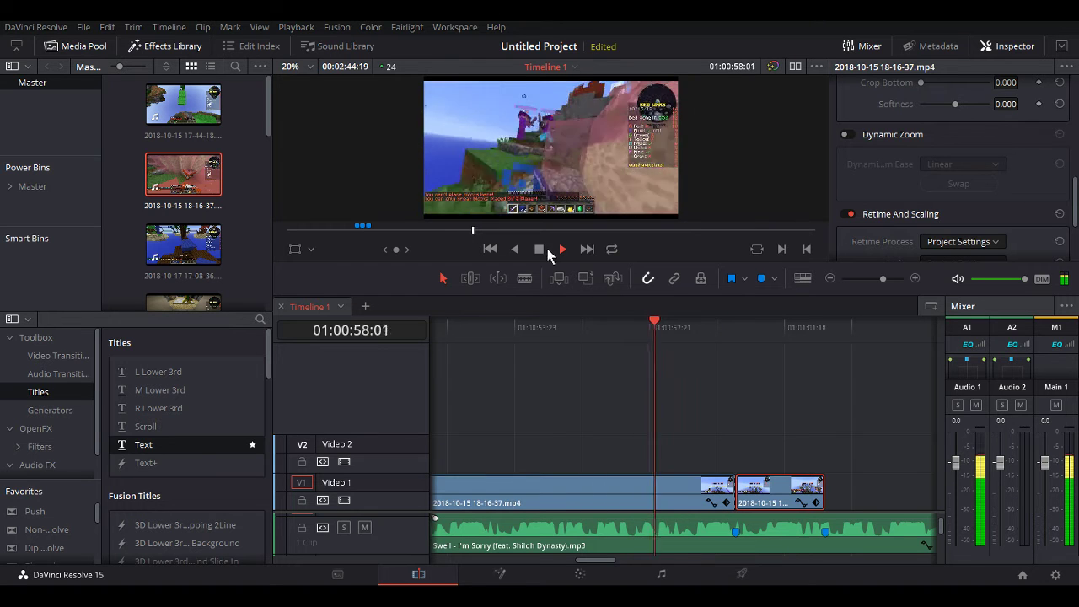
click(734, 532)
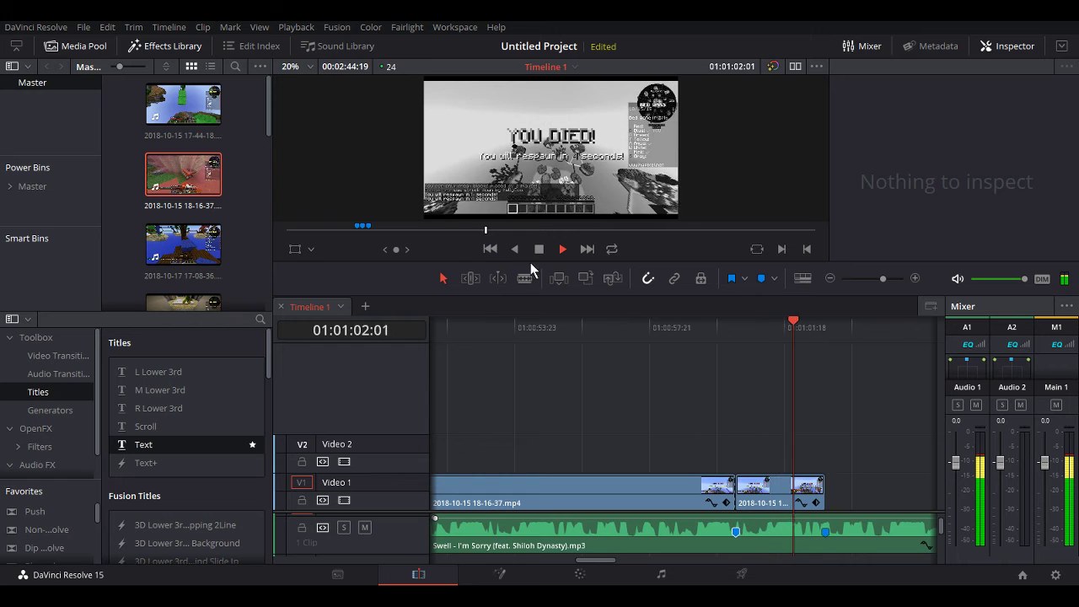
key(space)
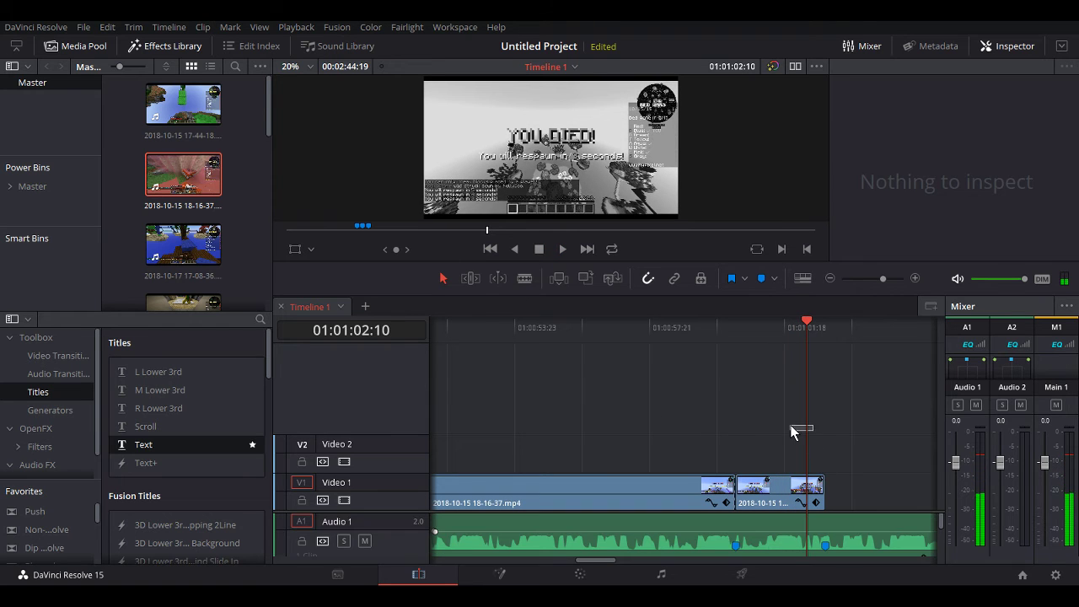
- Split the music clip at 01:01:00:09 and move the rest so it starts at the gameplay clip's end, 01:01:02:23
scroll(783, 540, down, 1)
click(780, 522)
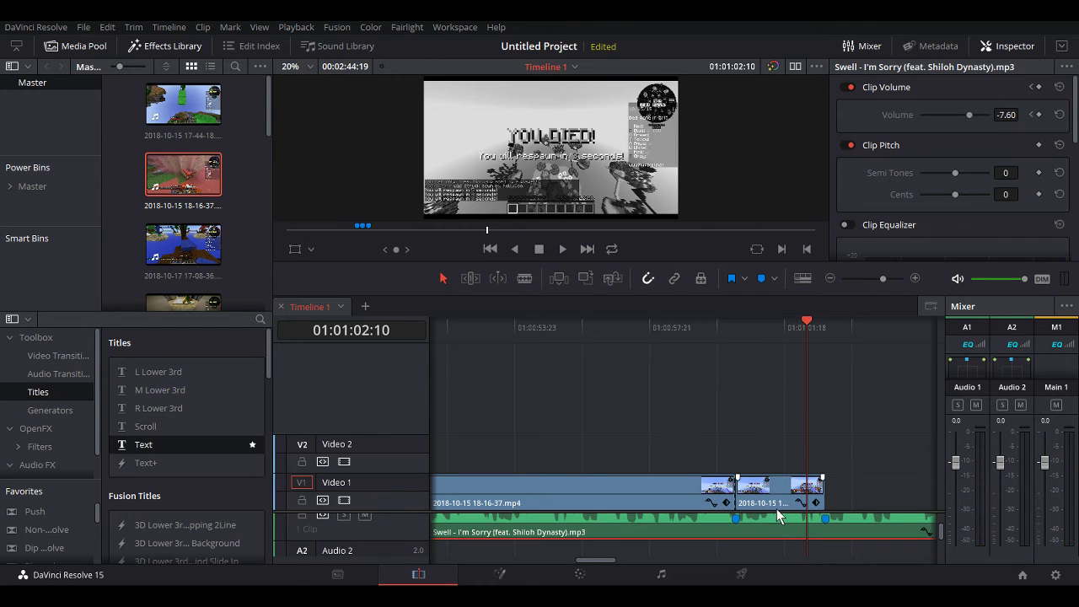
scroll(779, 519, up, 1)
click(775, 497)
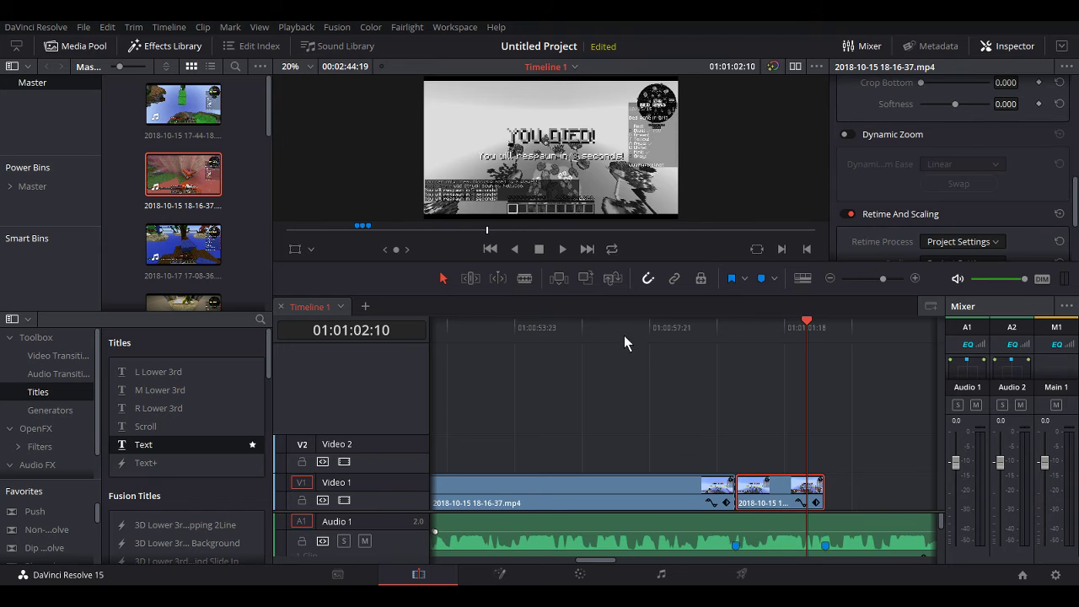
click(525, 279)
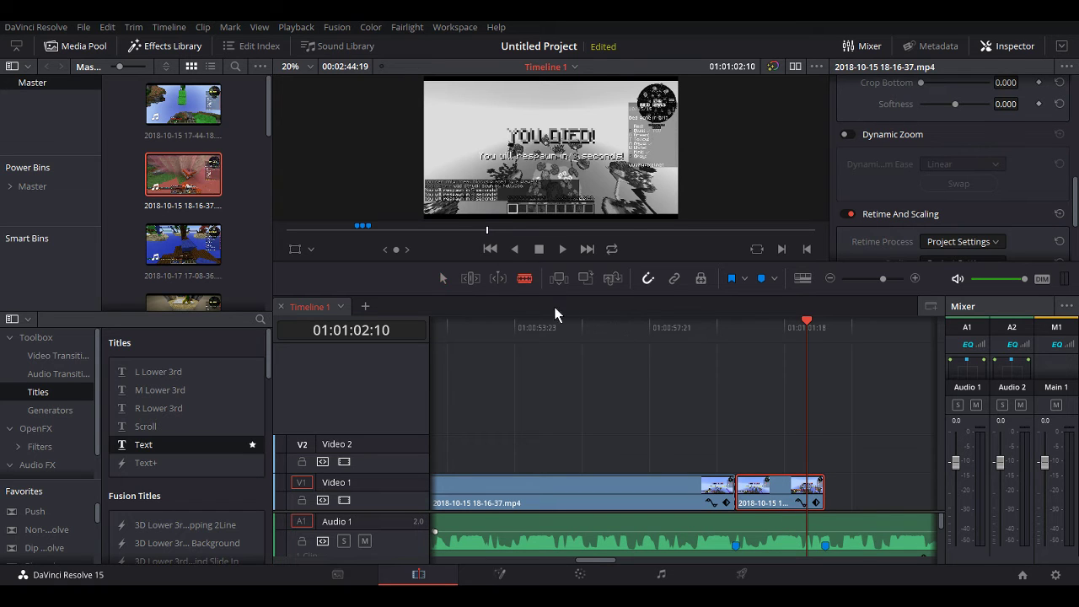
click(443, 278)
drag(753, 533, 841, 549)
click(859, 466)
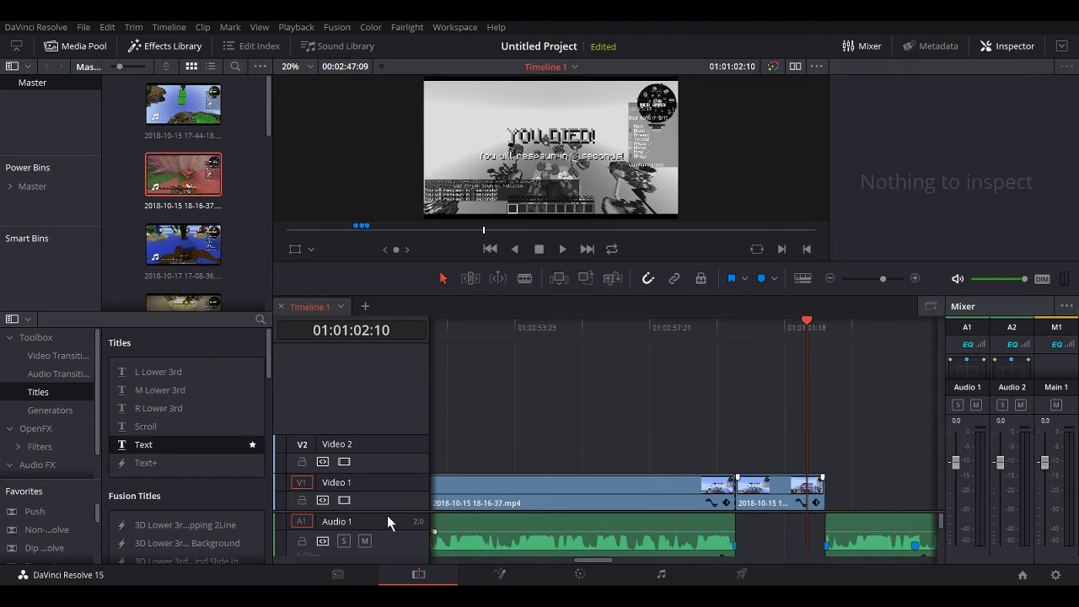
- Place the Sad Violin - MLG Sound Effects audio on the Audio 2 track, starting at about 01:00:58:20
scroll(179, 306, down, 1)
scroll(179, 305, up, 1)
scroll(223, 227, down, 5)
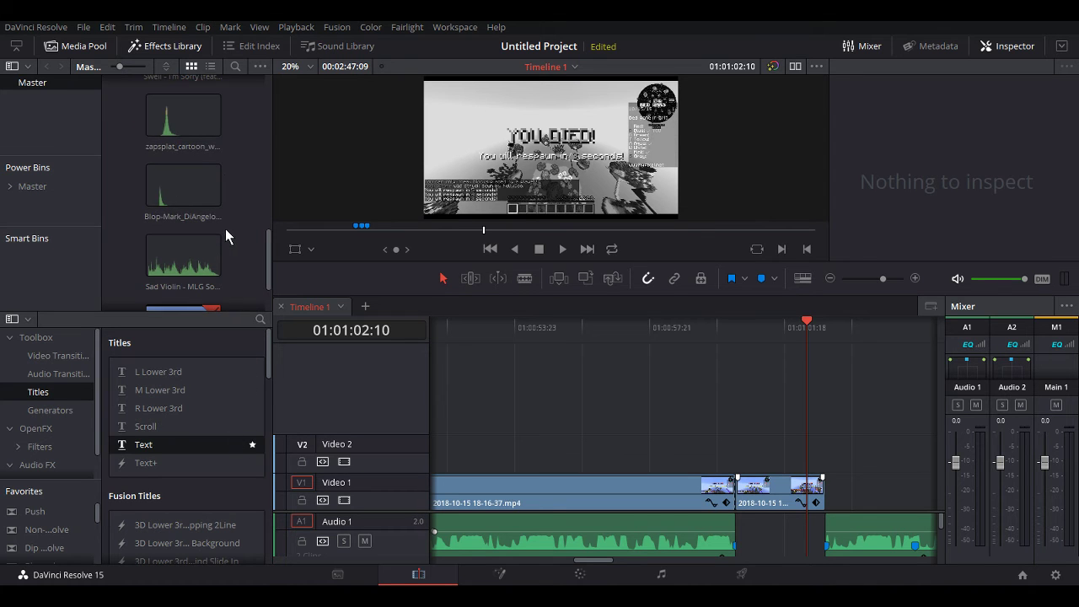
drag(195, 257, 684, 548)
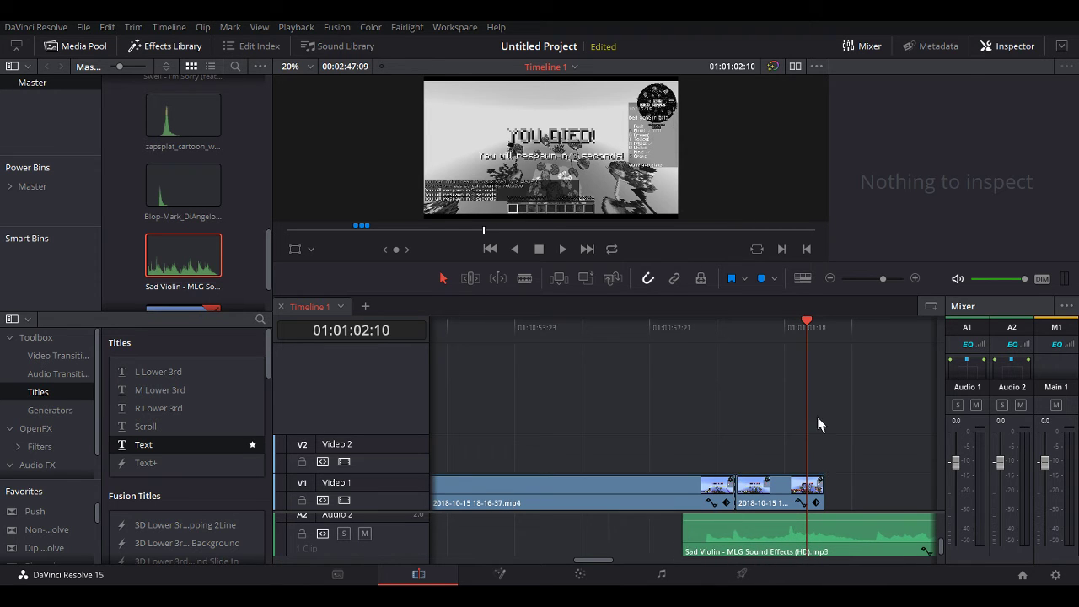
- Split the Sad Violin clip at the start and end of the black-and-white gameplay piece
drag(810, 411, 679, 402)
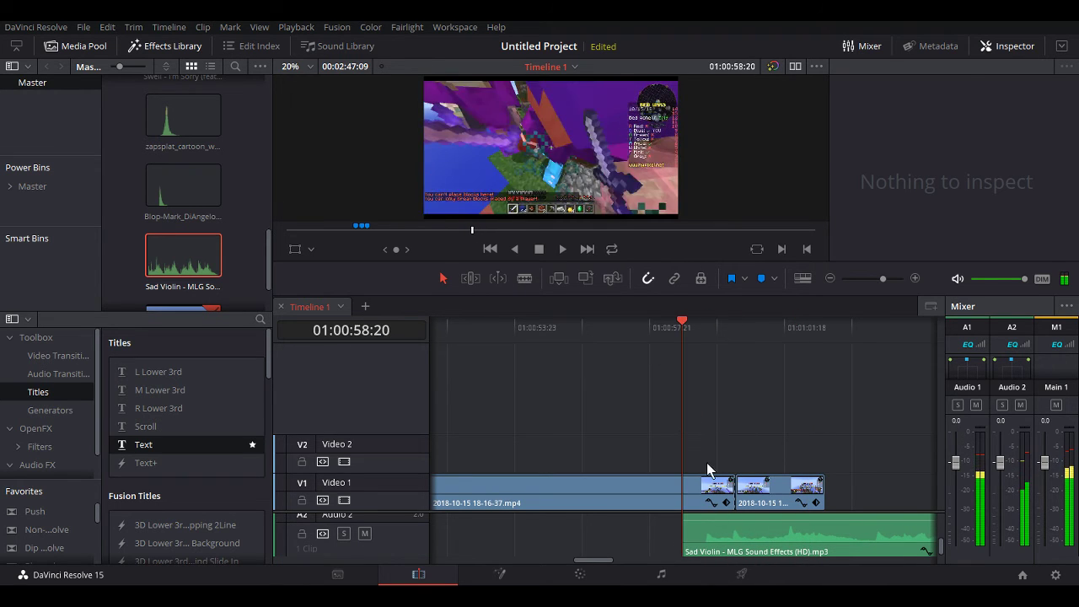
click(524, 279)
click(735, 539)
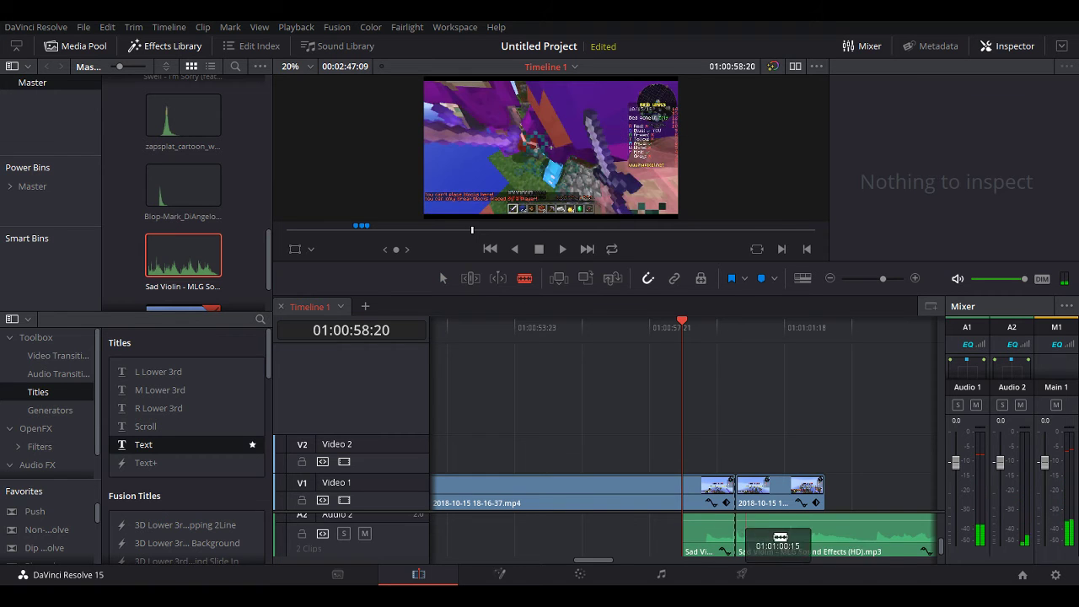
click(825, 539)
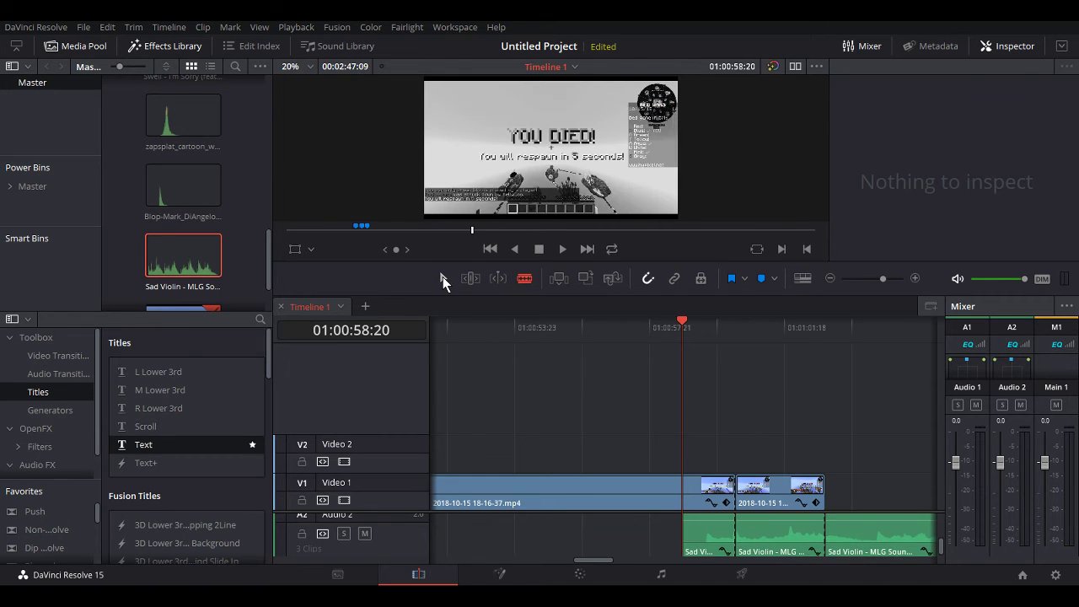
- Delete the Sad Violin parts that lie before and after the black-and-white gameplay piece
click(442, 278)
click(711, 546)
key(Delete)
click(908, 538)
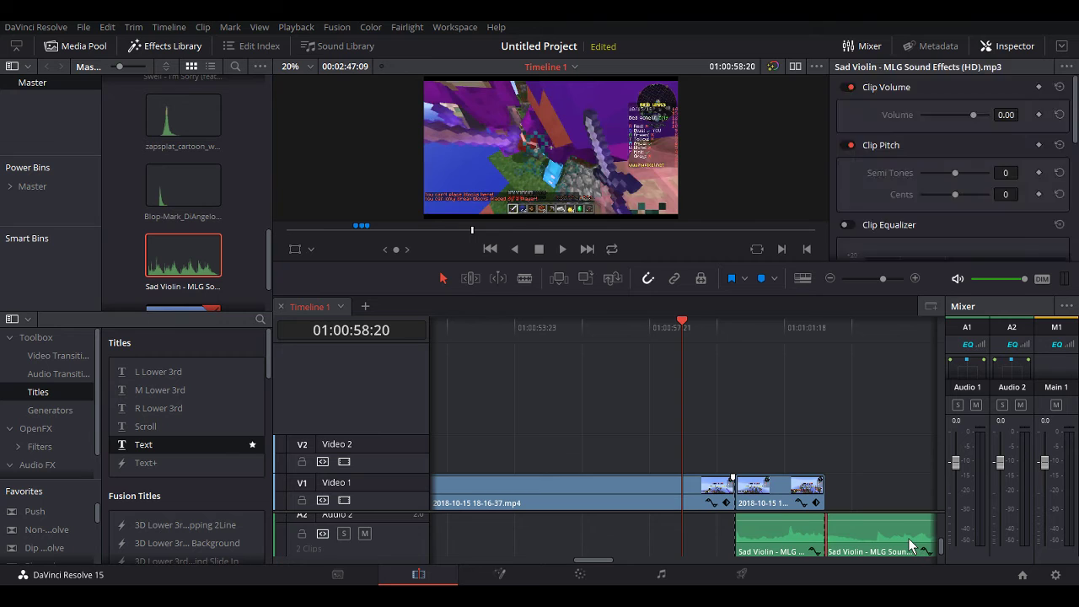
key(Delete)
- Raise the remaining Sad Violin clip's volume to 8.18 and move it into the music gap on Audio 1
scroll(901, 538, up, 2)
scroll(790, 517, down, 2)
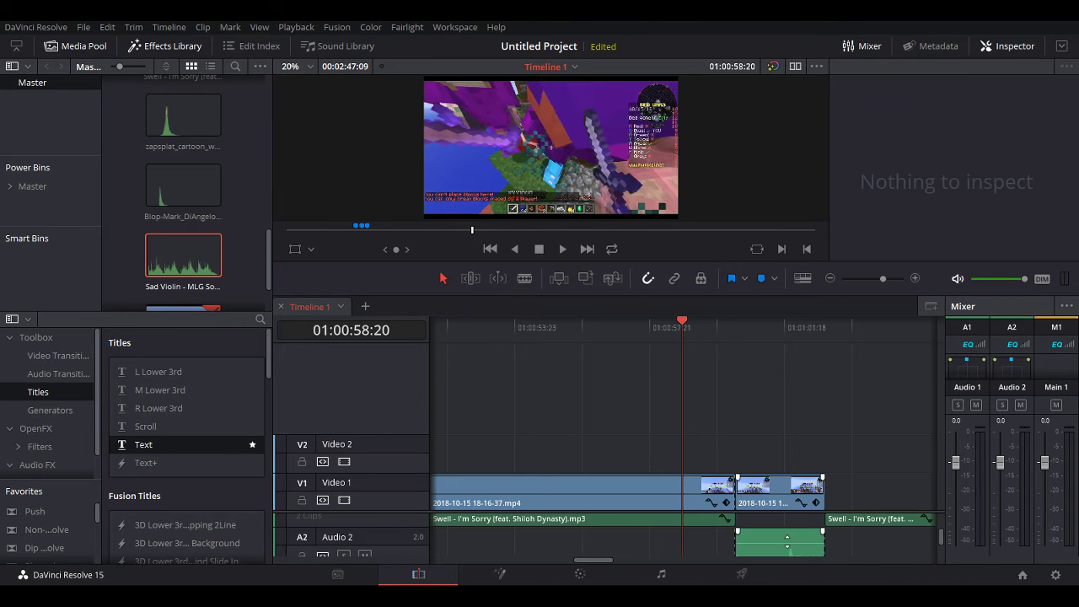
mouse_move(782, 545)
mouse_down()
mouse_move(782, 530)
mouse_move(784, 552)
mouse_up()
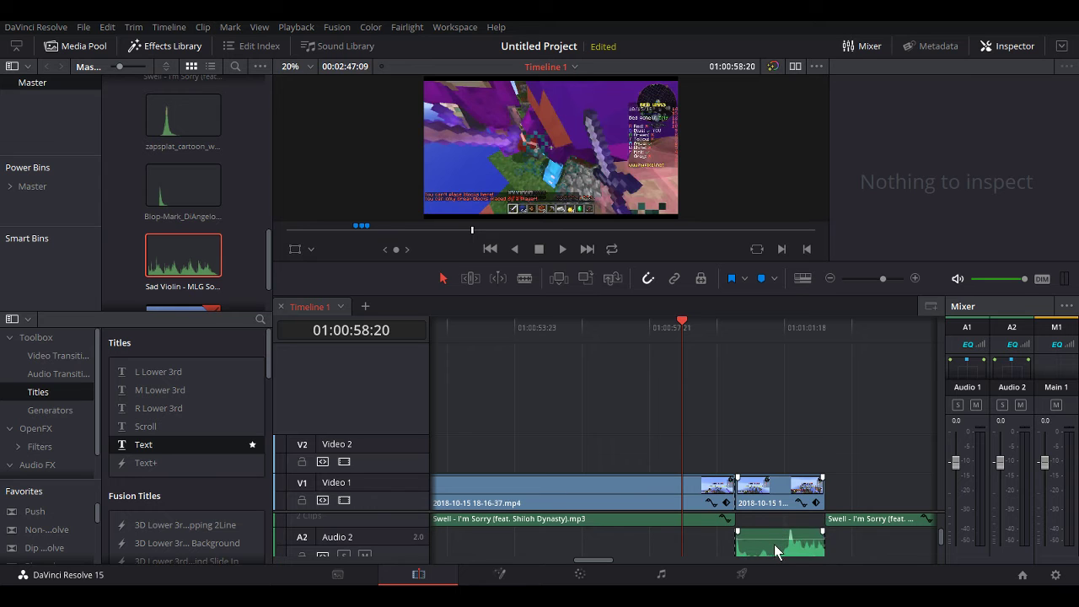
click(778, 533)
drag(777, 531, 772, 524)
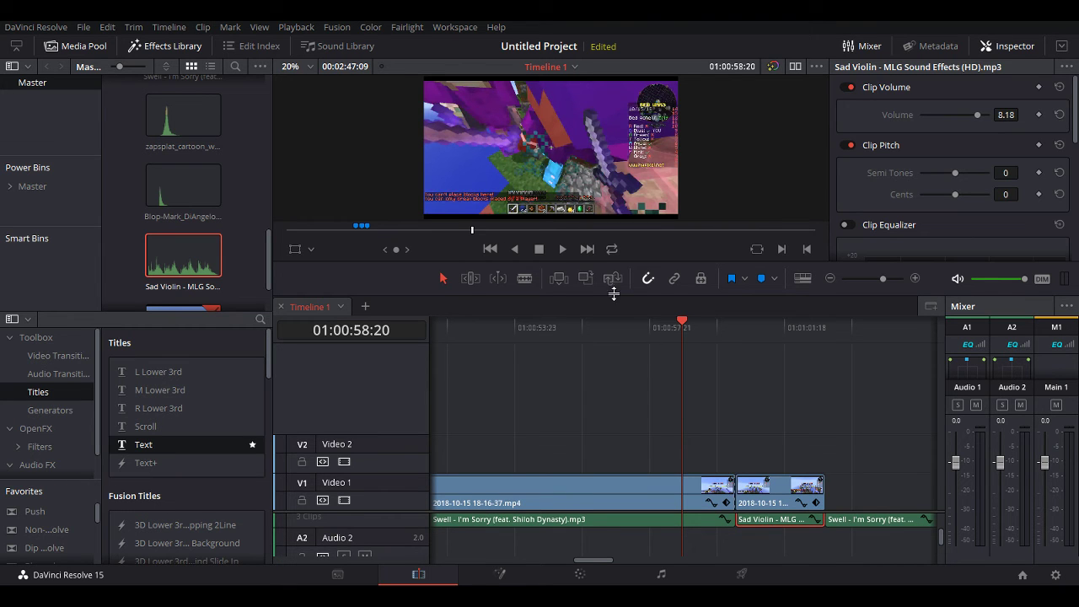
- Play the timeline from 01:00:52:20 through the black-and-white death scene to check the music change
drag(680, 355, 473, 356)
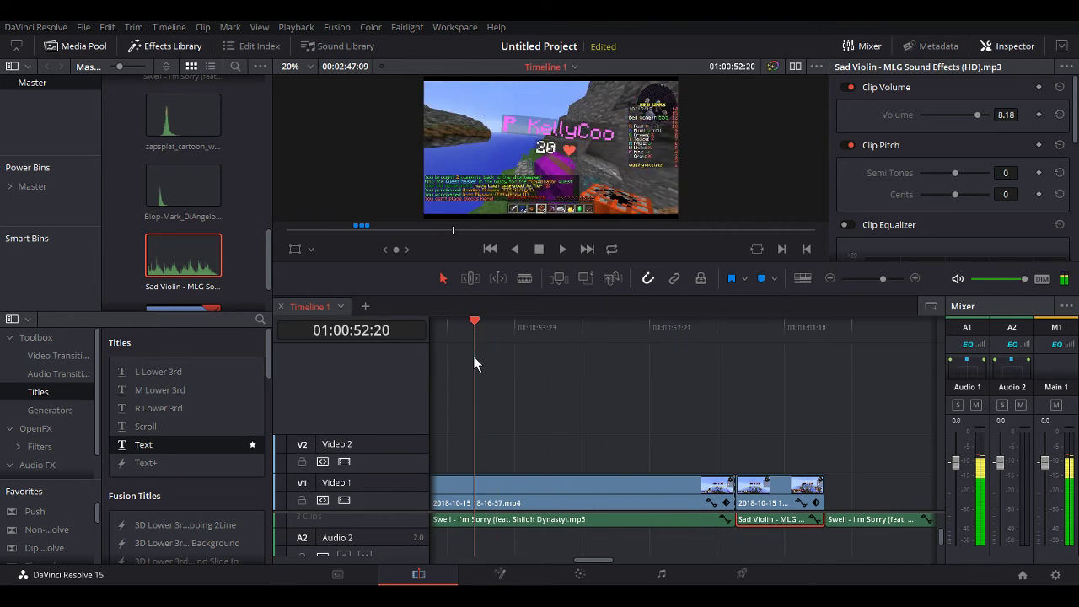
click(563, 249)
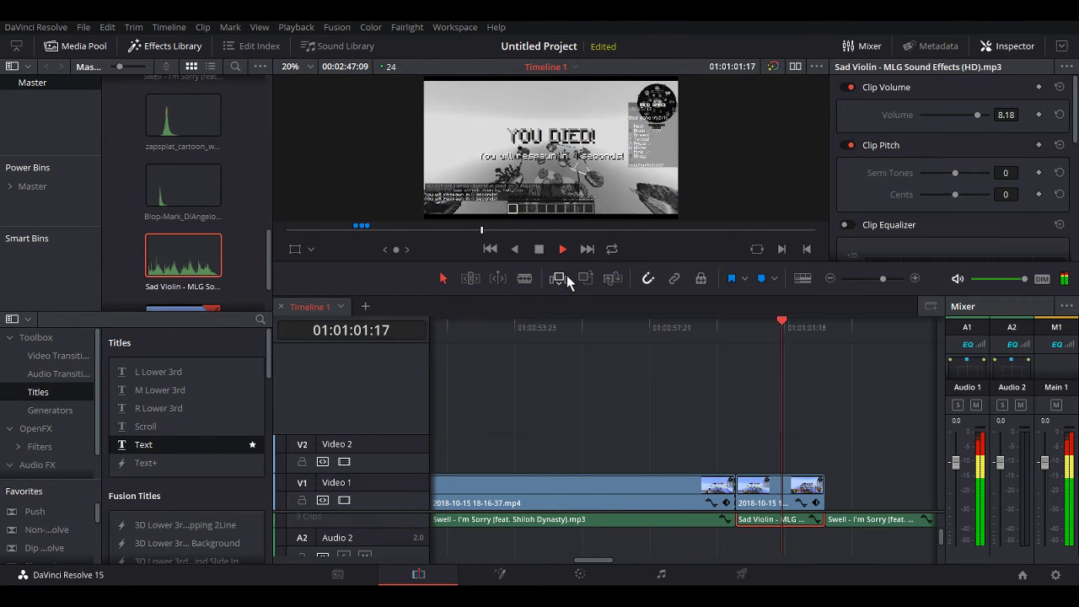
click(540, 248)
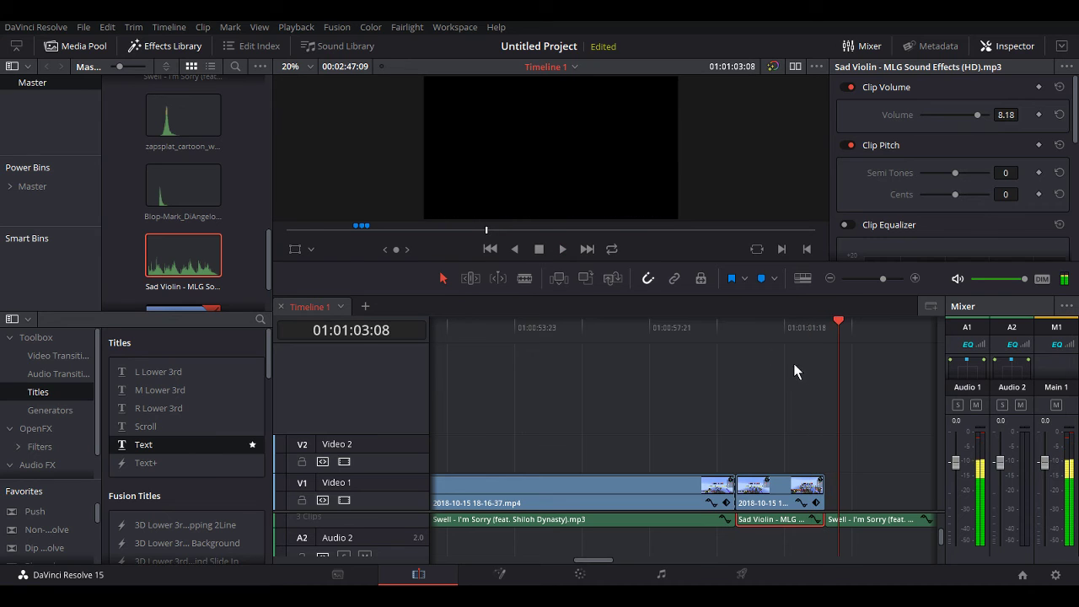
- Try to apply the Cross Fade -3 dB audio transition where the Swell music meets the Sad Violin clip
drag(841, 383, 703, 399)
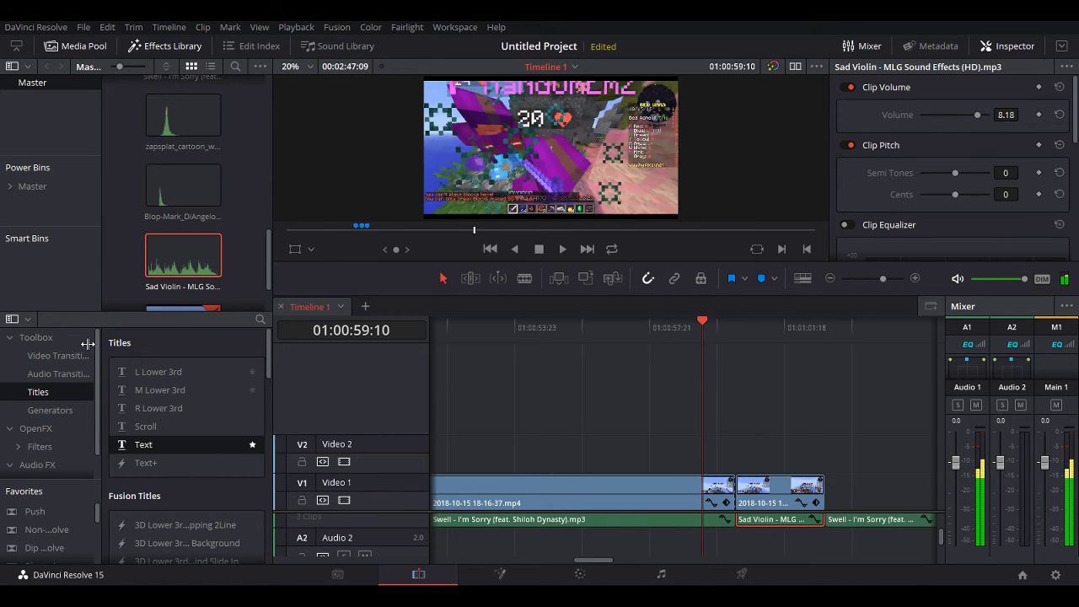
click(58, 374)
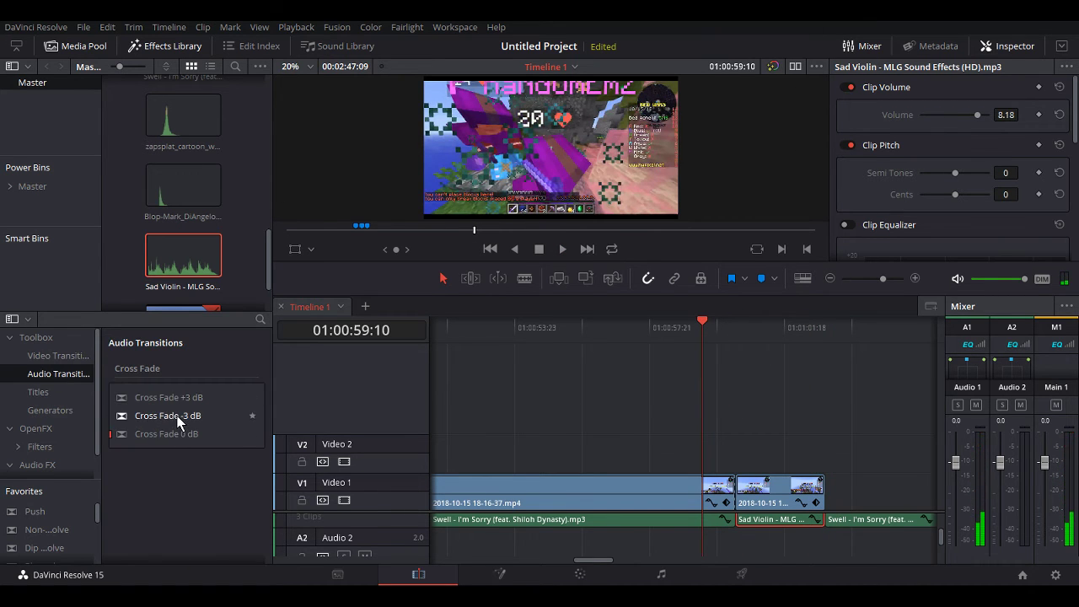
drag(182, 418, 794, 485)
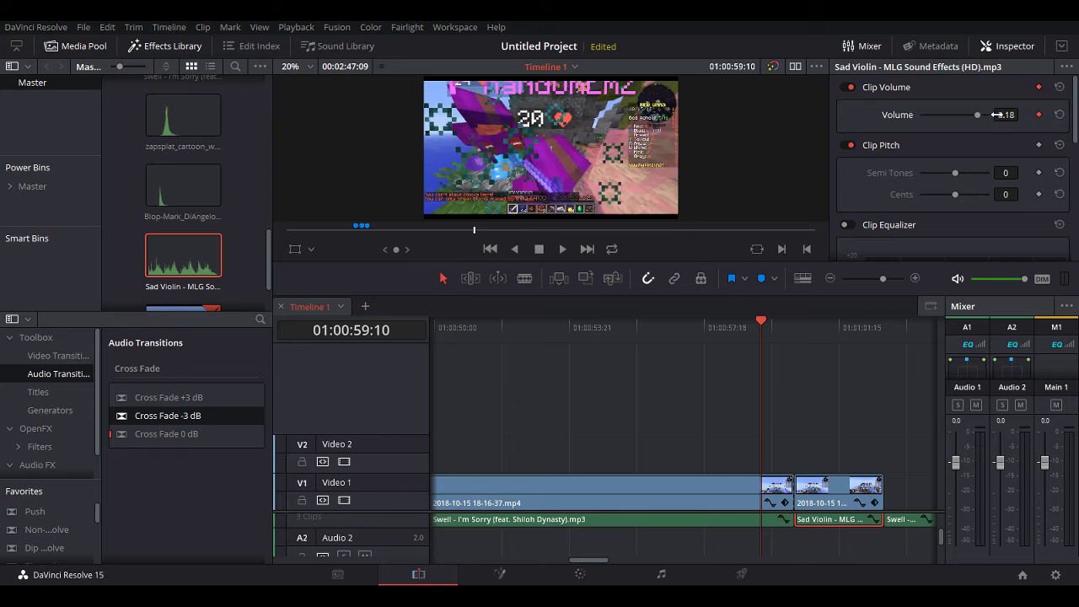
- Keyframe the Sad Violin clip's volume from 8.18 at 01:00:59:10 to -100 at 01:01:00:04
click(1042, 118)
drag(1004, 118, 1010, 140)
drag(756, 321, 793, 327)
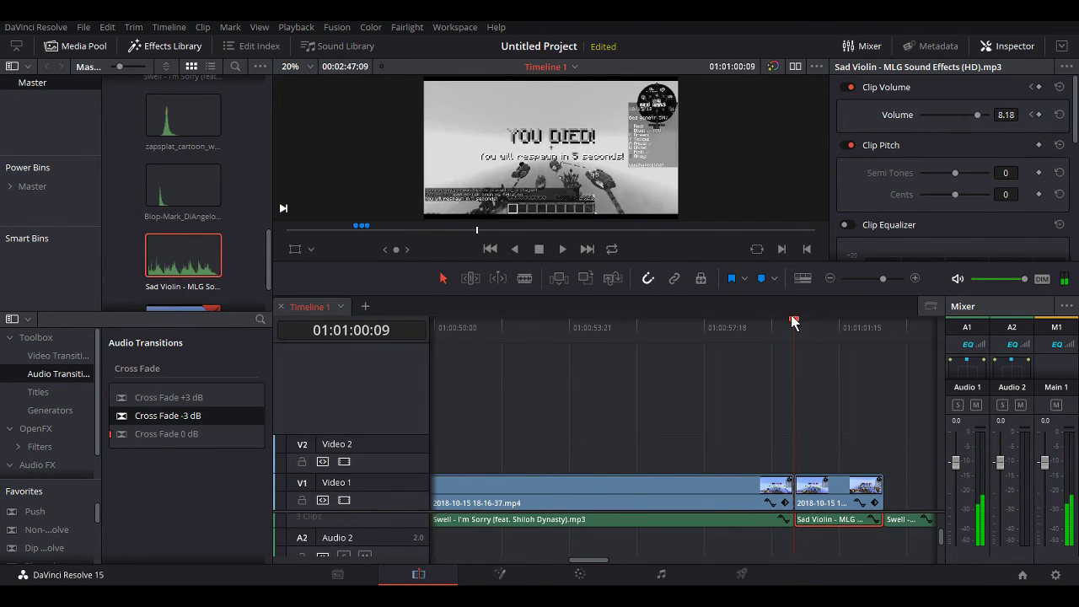
key(Left)
key(Left)
key(Left)
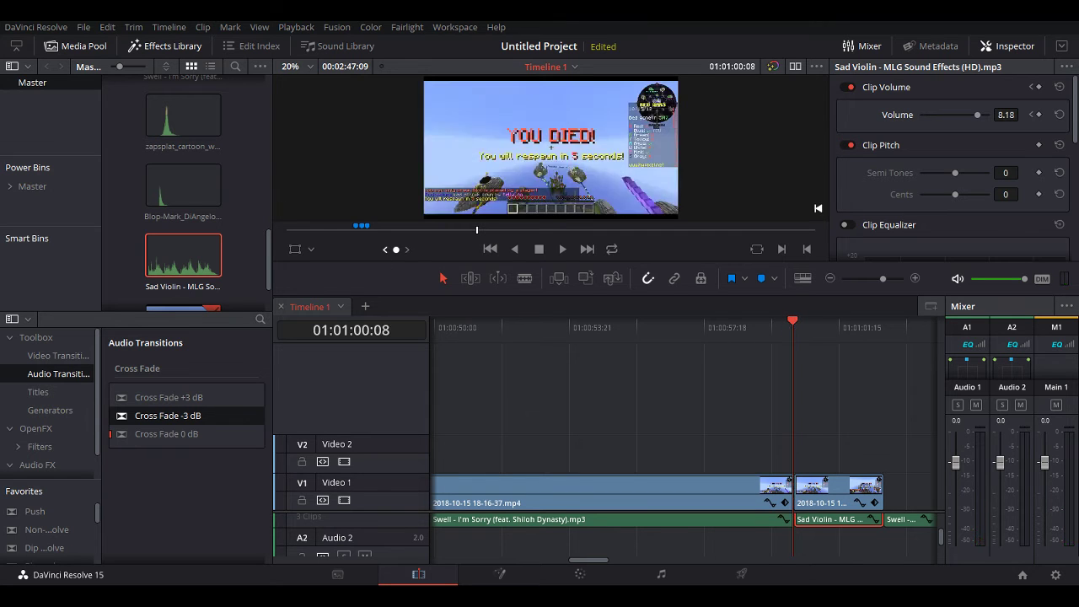
key(Left)
key(Left)
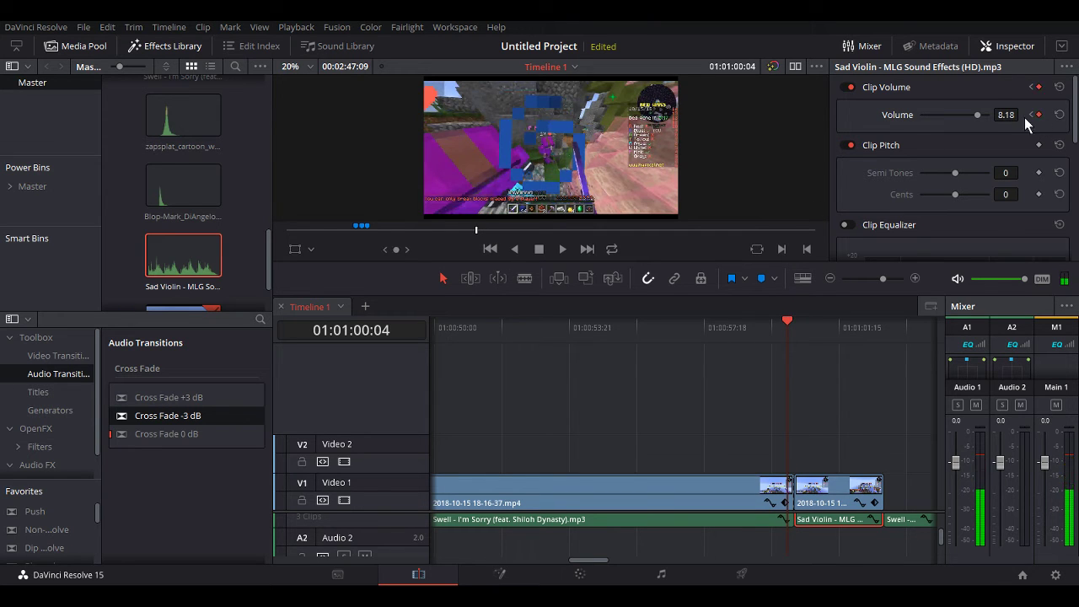
drag(978, 114, 898, 124)
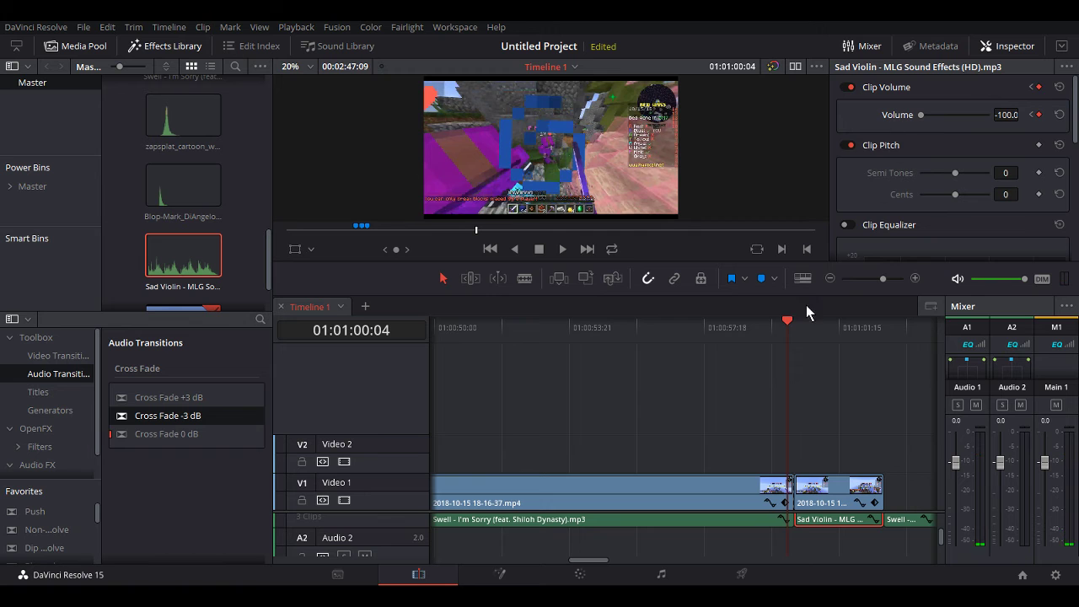
- Play the timeline across the cut into the black-and-white piece to hear the volume change
drag(784, 326, 687, 329)
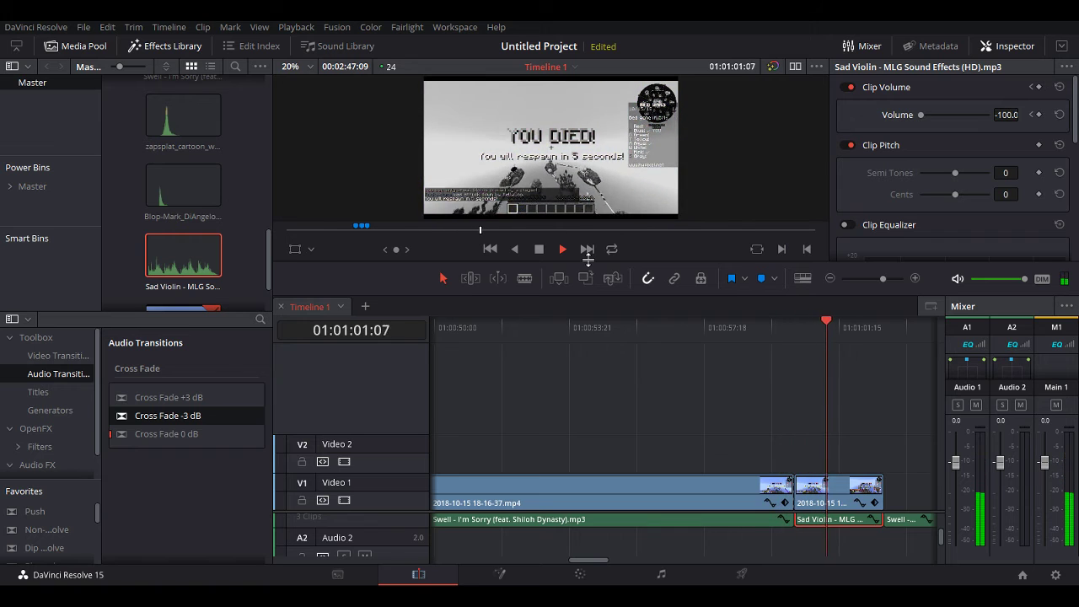
click(545, 248)
click(806, 399)
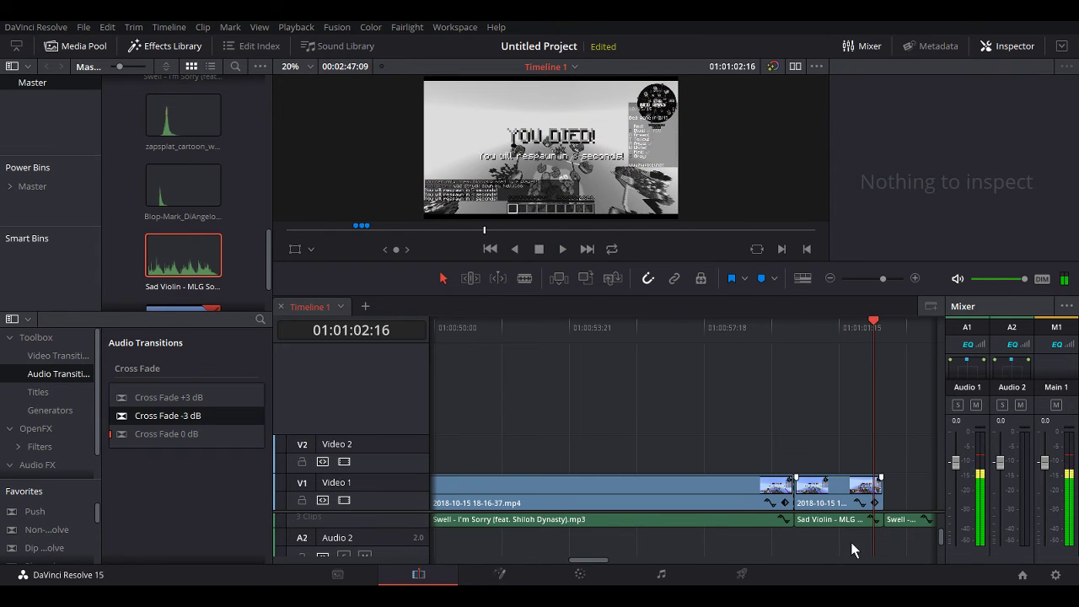
- Retry the Sad Violin clip's volume keyframe of -100 at 01:01:00:04, just before the black-and-white piece
scroll(848, 540, up, 1)
click(844, 531)
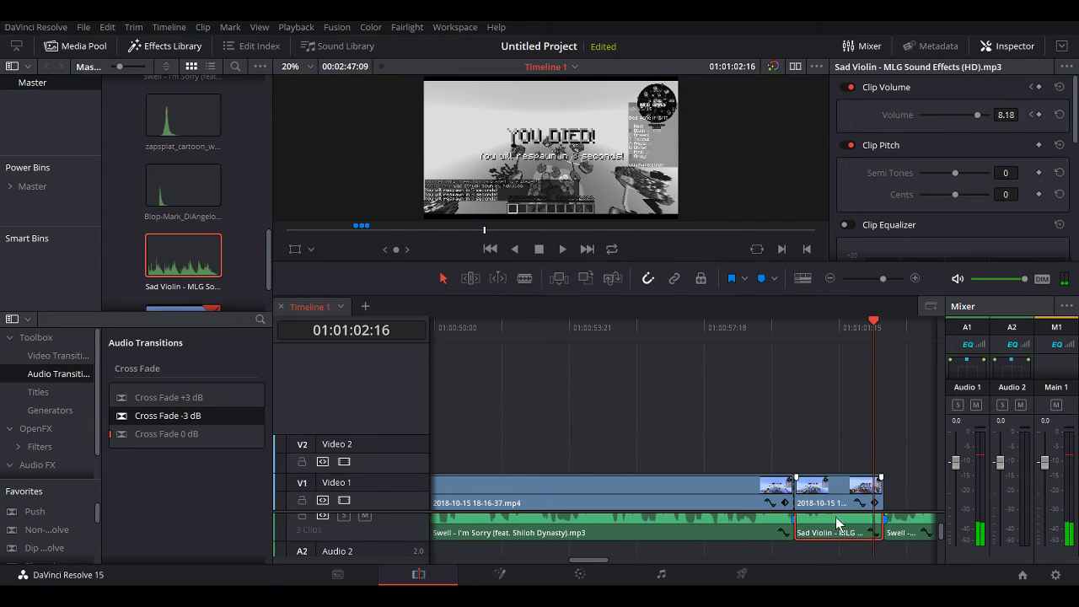
drag(873, 439, 784, 446)
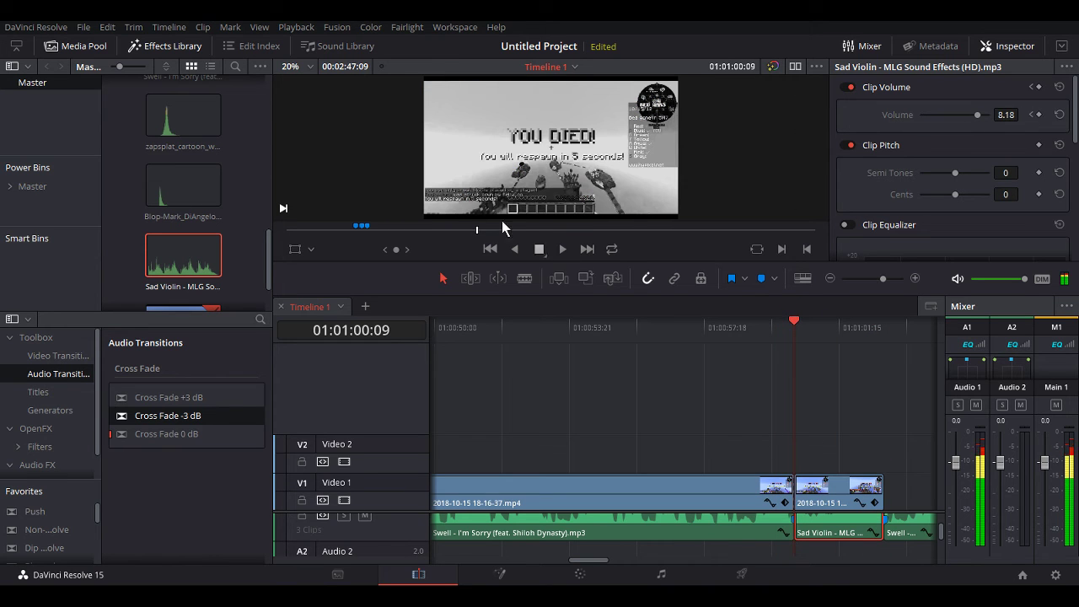
drag(396, 250, 390, 249)
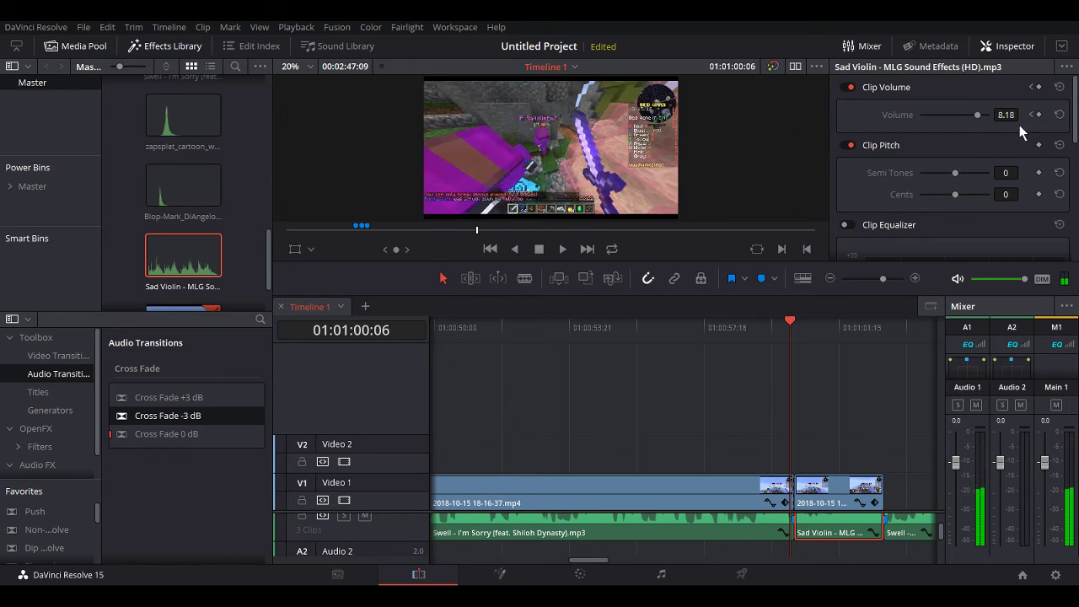
click(1039, 114)
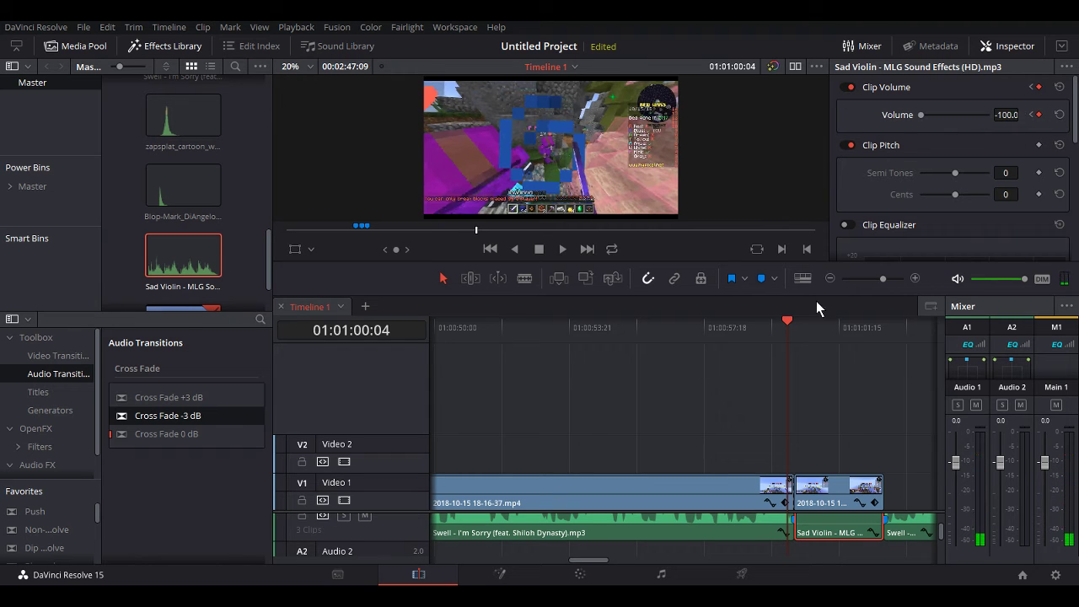
- Compare the volume settings of the Swell music and Sad Violin clips, going to the violin's keyframe at 01:00:59:10
click(896, 450)
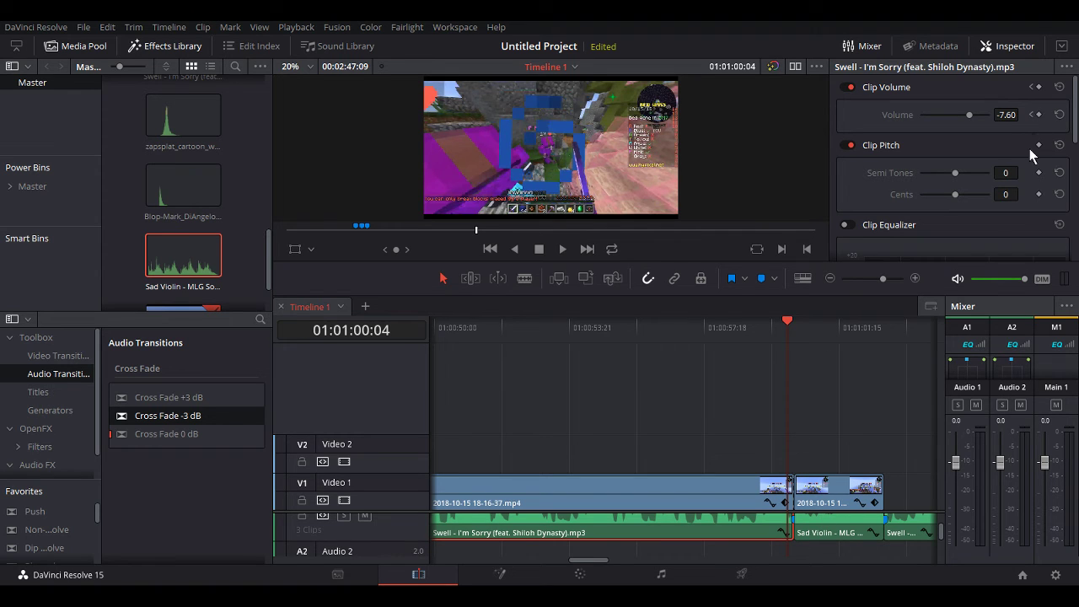
click(862, 525)
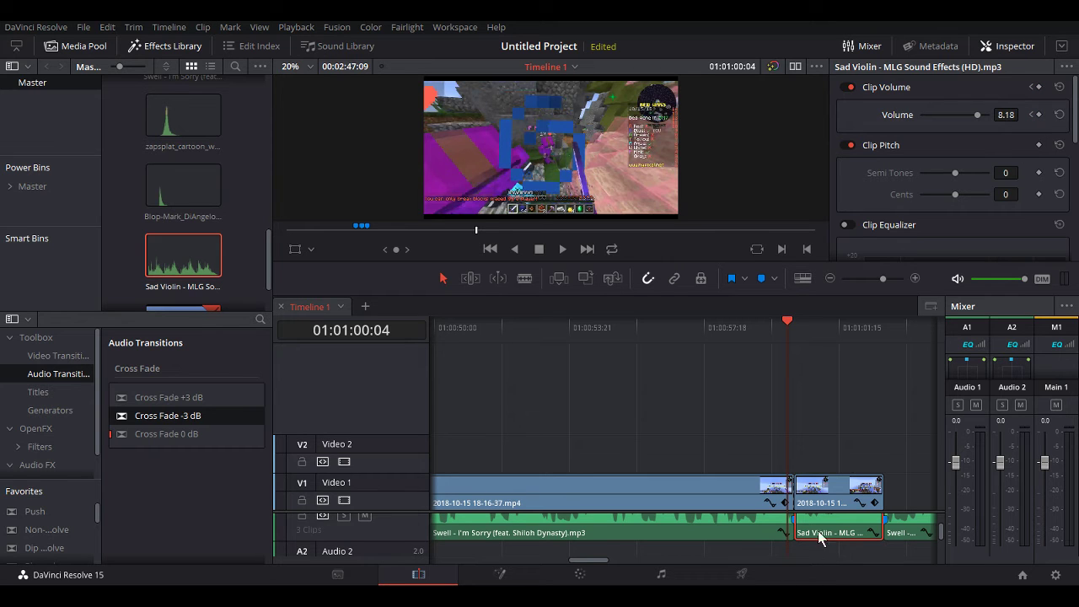
click(1031, 116)
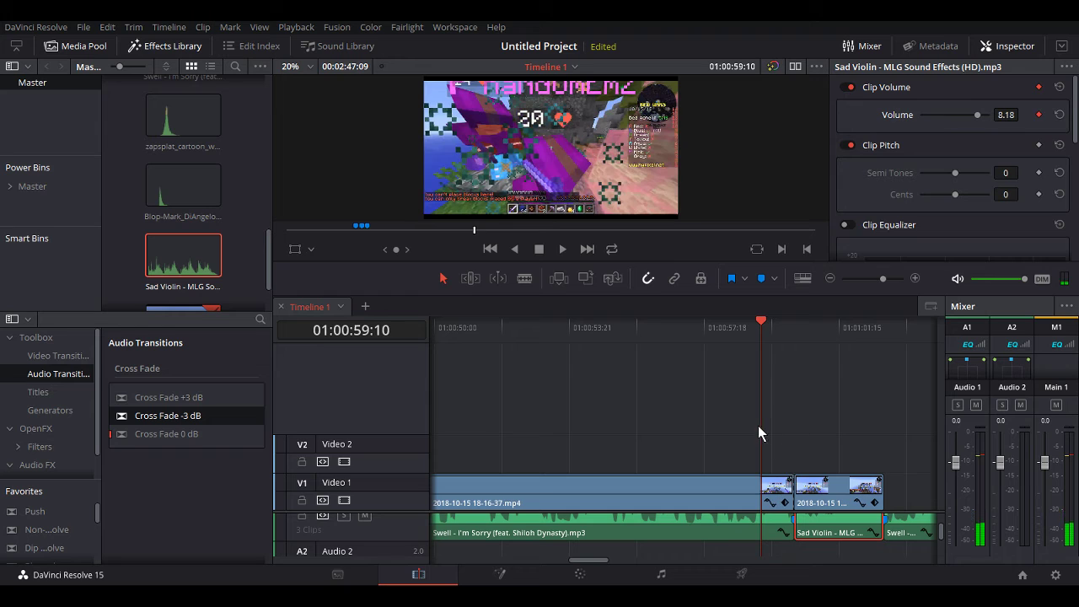
- Fade out the Swell music before the death scene with volume keyframes of -7.60 at 01:00:59:10 and -100 at 01:01:00:02
click(762, 528)
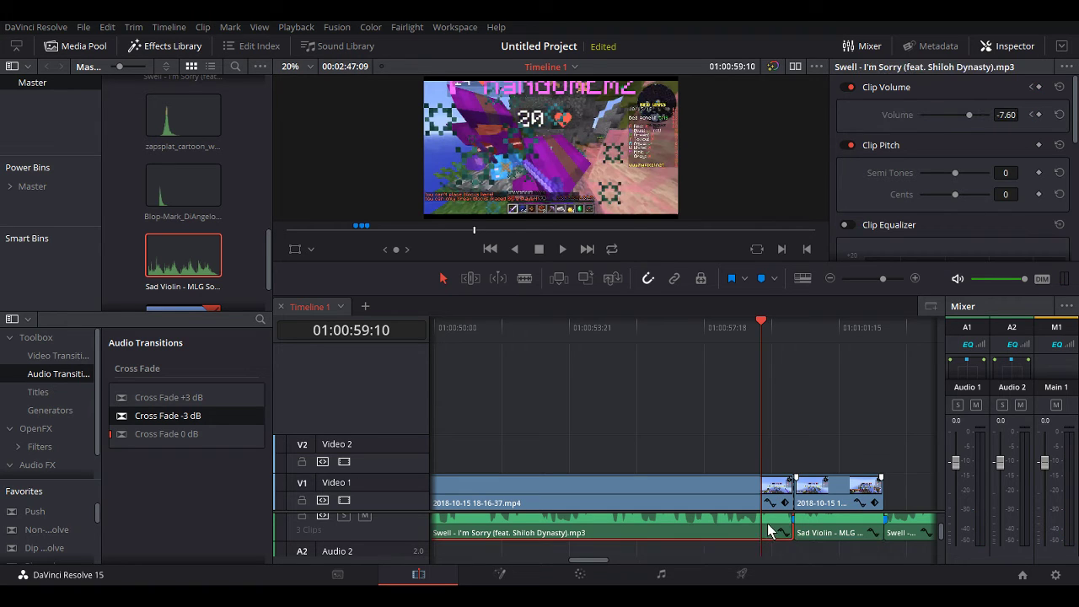
drag(764, 363, 776, 364)
mouse_move(393, 249)
mouse_down()
mouse_move(403, 250)
mouse_move(391, 249)
mouse_up()
click(1039, 115)
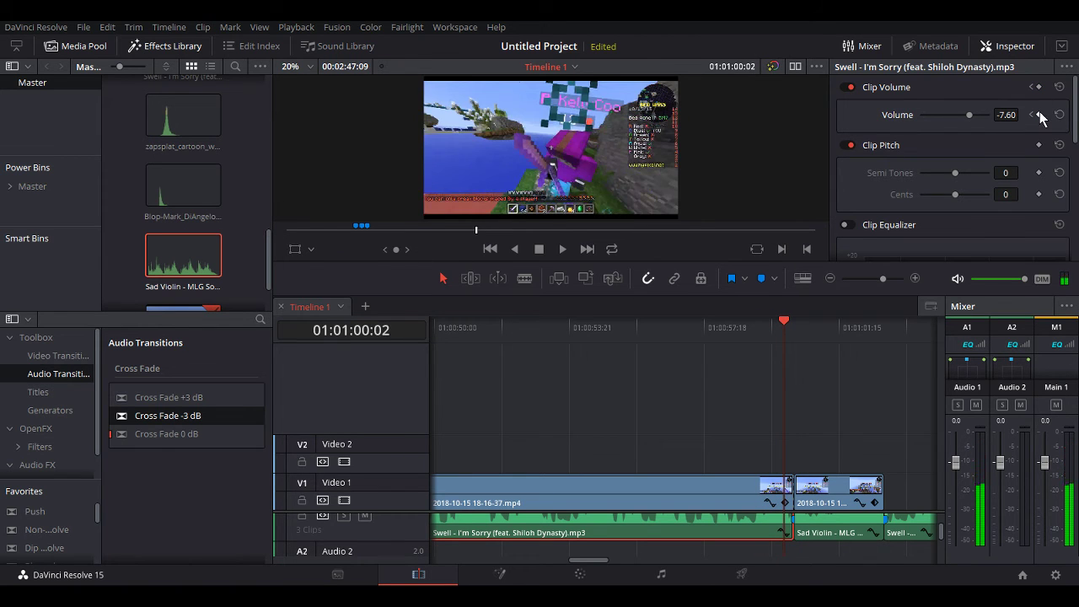
drag(969, 113, 826, 143)
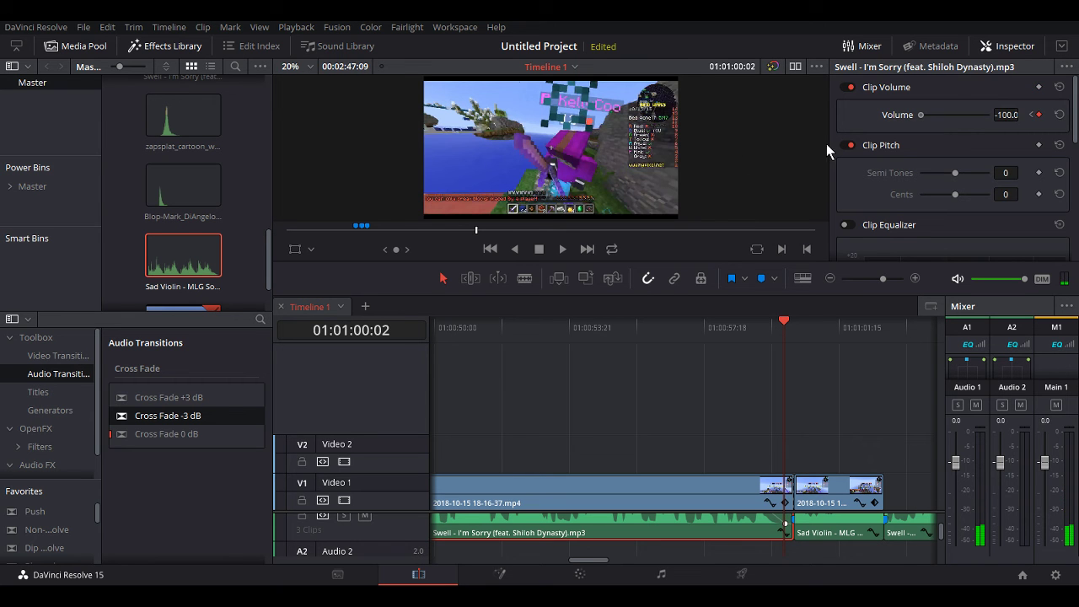
- Play the timeline from 01:00:56:10 past the death scene to check the music fade-out
click(751, 349)
key(Down)
click(657, 385)
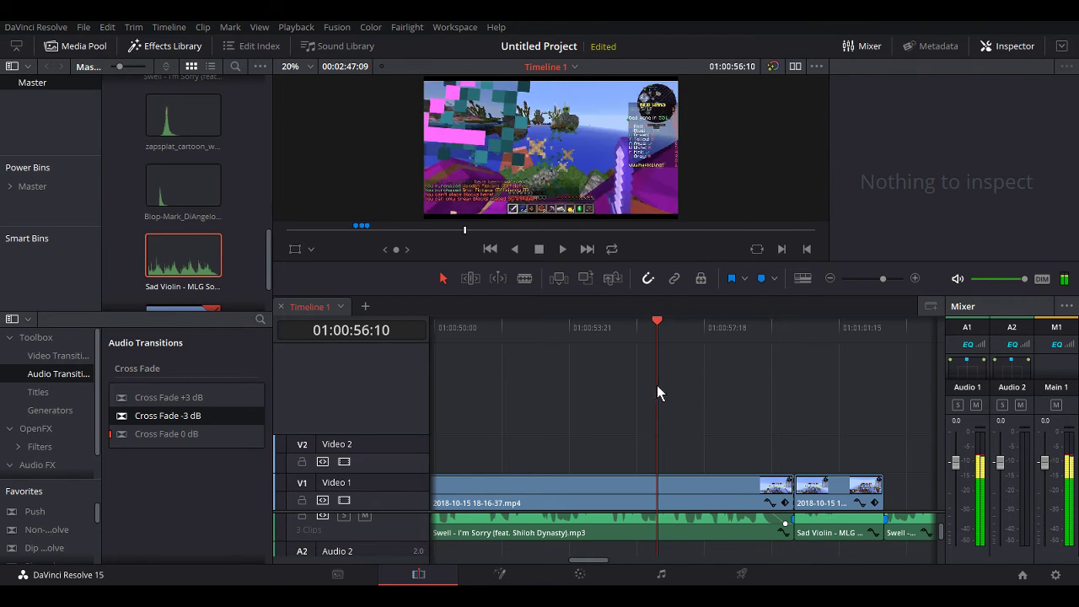
click(564, 249)
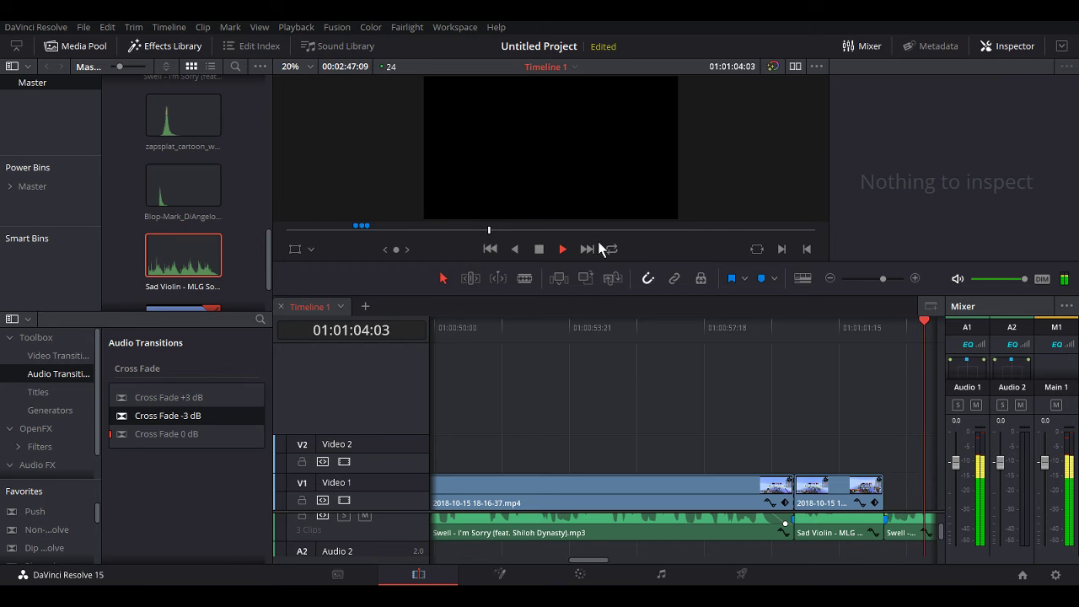
click(540, 248)
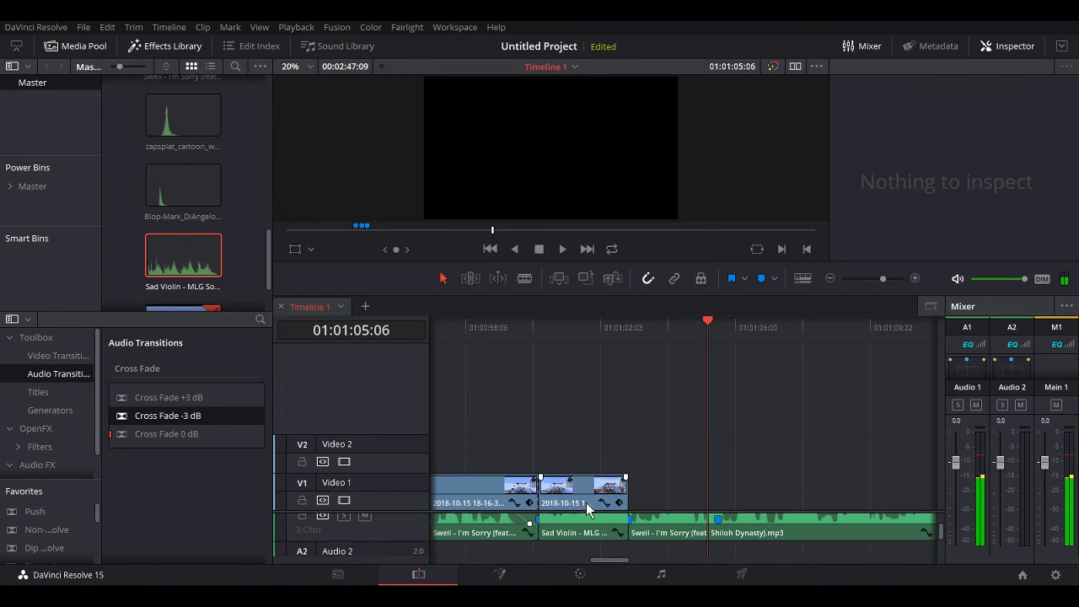
- Shift the black-and-white, Sad Violin and following Swell clips later on the timeline, and slow down the black-and-white clip
drag(663, 531, 741, 533)
drag(596, 501, 633, 533)
click(613, 497)
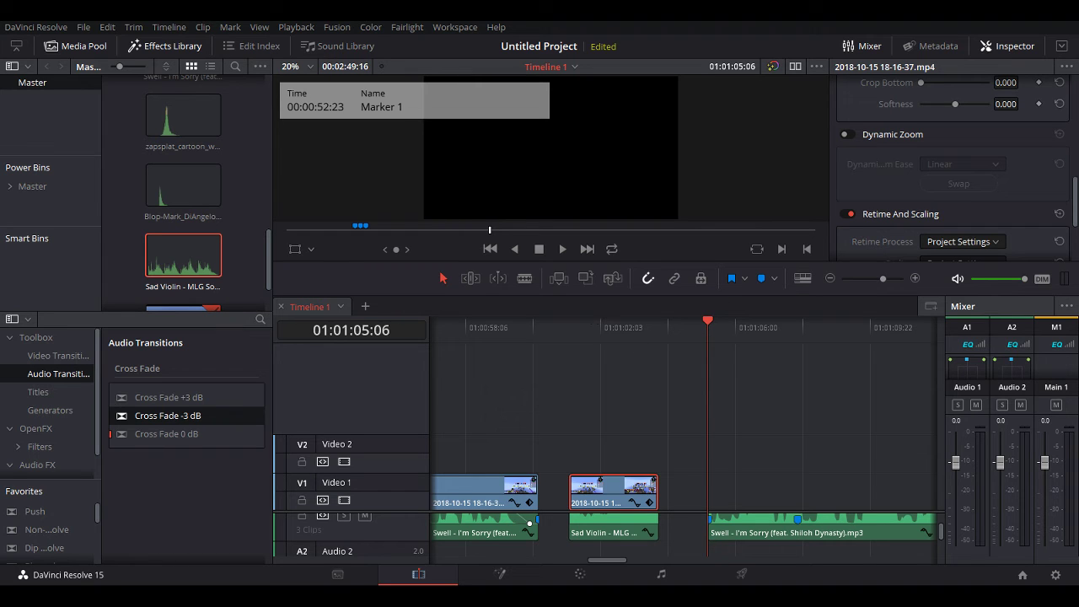
key(ctrl+z)
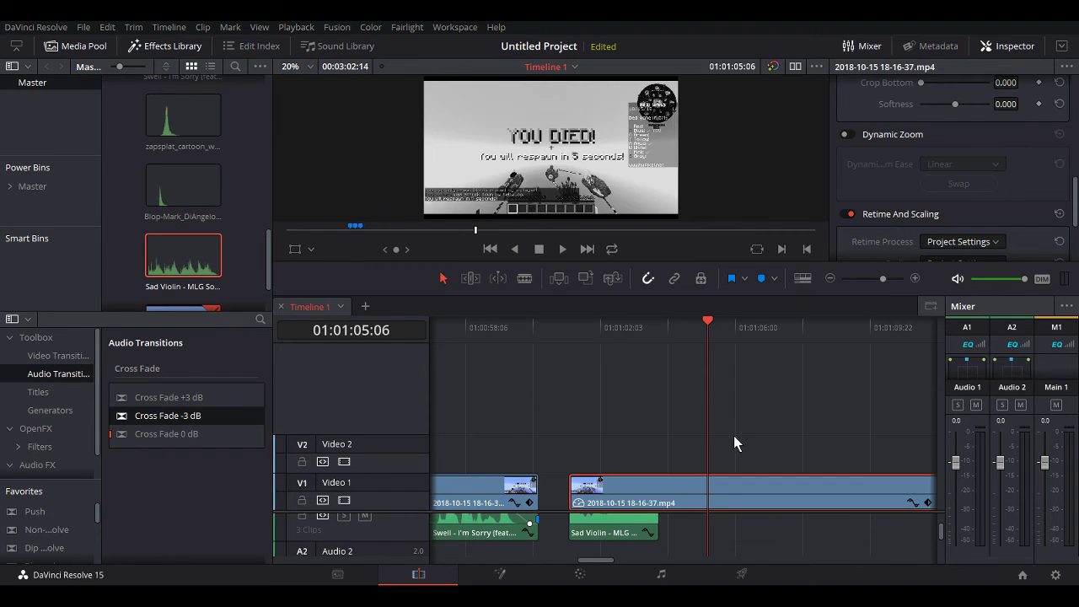
key(ctrl+shift+z)
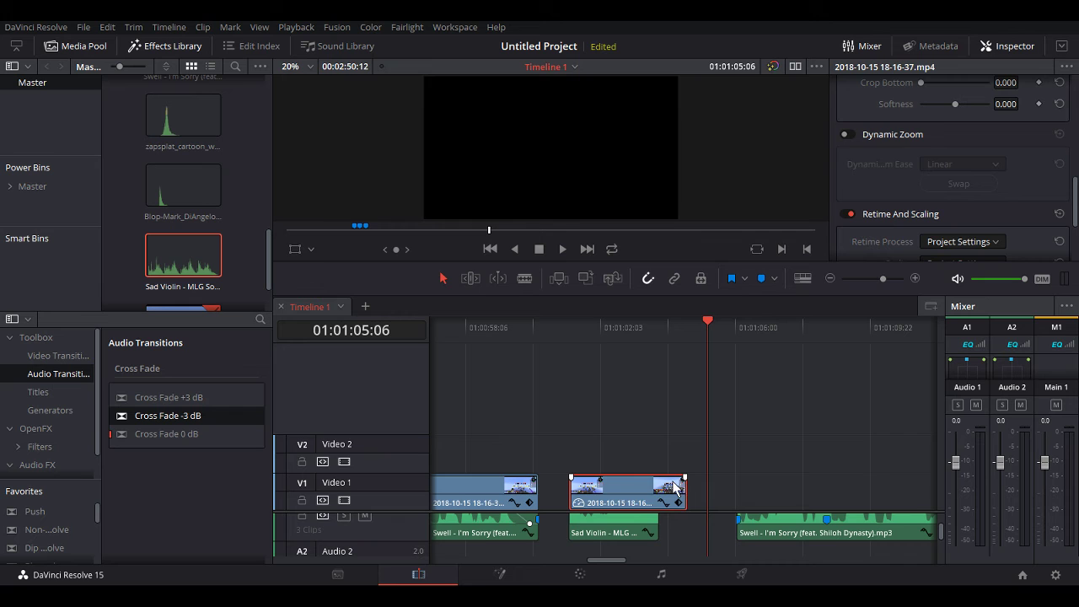
- Move the slowed black-and-white clip back against the preceding gameplay and extend the Sad Violin audio to the same span
drag(620, 499, 592, 491)
drag(598, 523, 690, 533)
drag(633, 533, 541, 531)
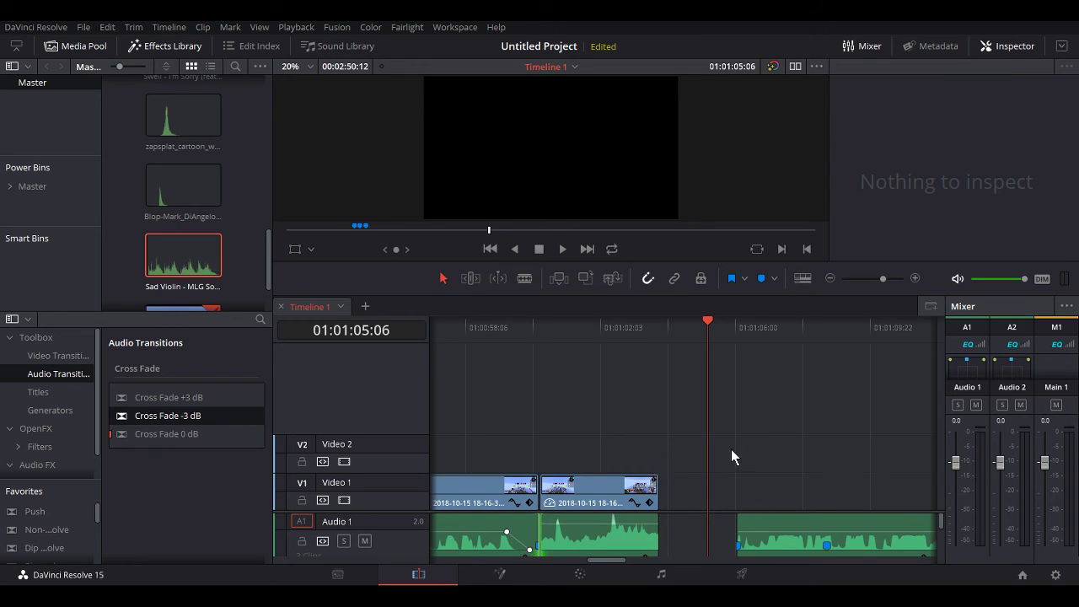
- Move the remaining Swell music against the Sad Violin's end and close the small gap before the black-and-white and violin clips
key(space)
drag(801, 537, 735, 528)
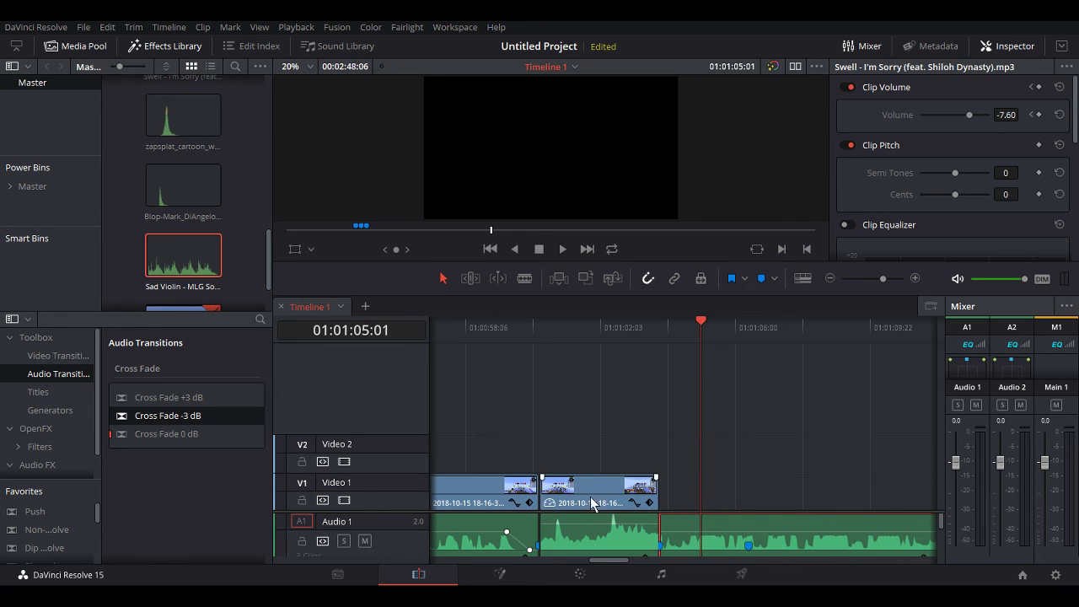
click(580, 472)
ctrl+click(582, 526)
drag(584, 498, 581, 498)
click(673, 537)
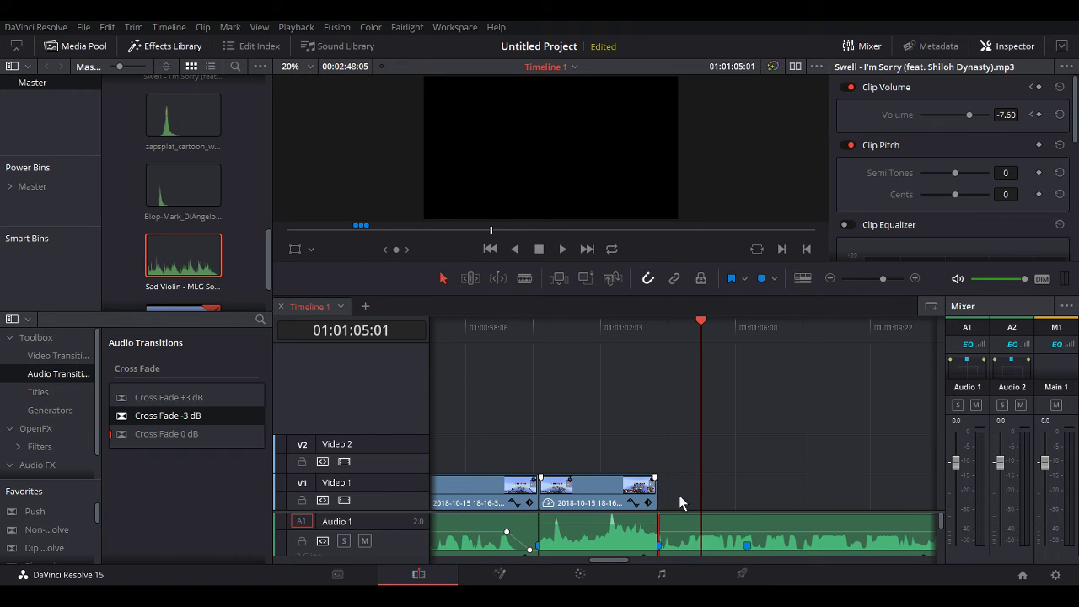
- Play the timeline from 01:00:57:21 through the slowed death scene into the returning music
key(Up)
key(Up)
drag(530, 485, 450, 482)
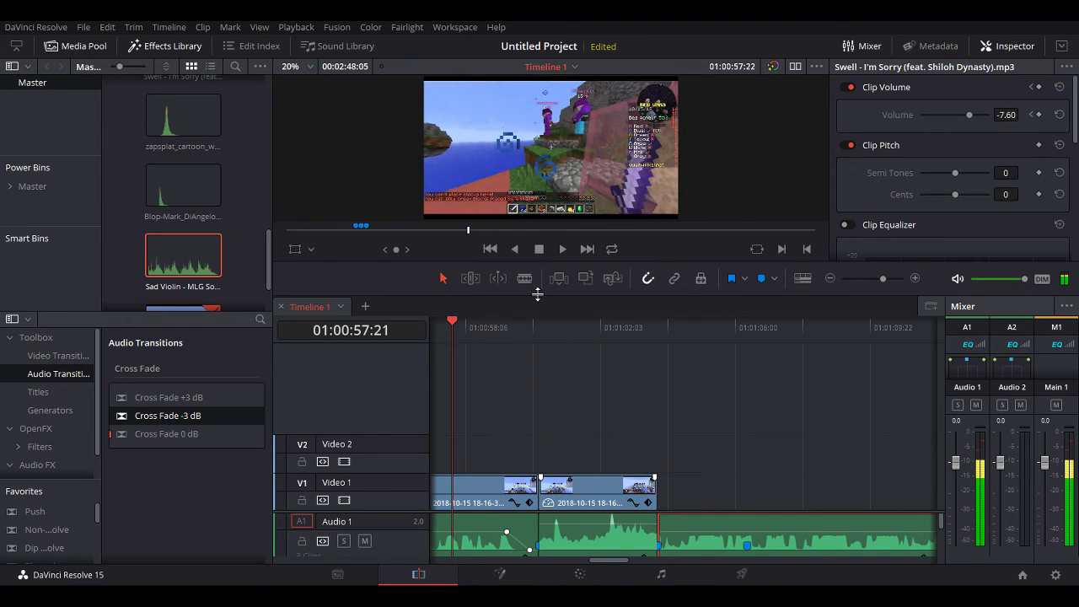
click(563, 253)
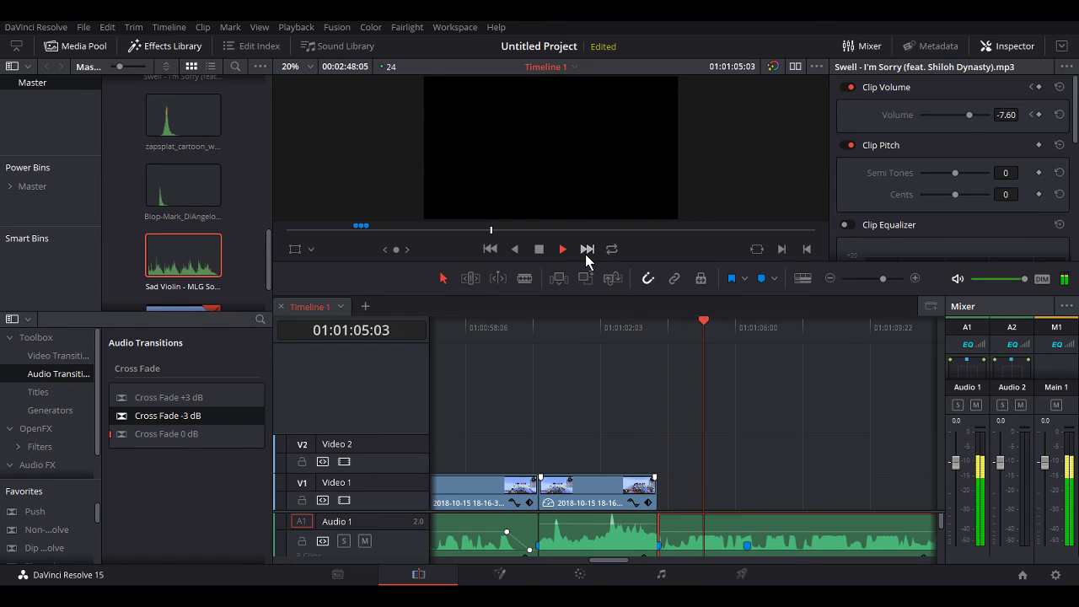
click(540, 249)
click(803, 363)
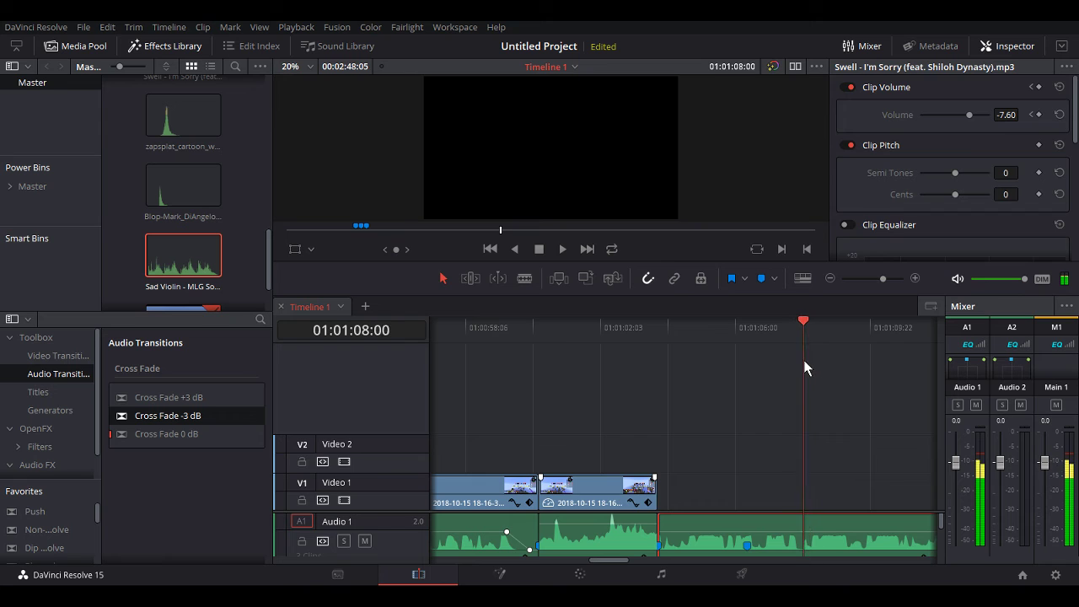
scroll(160, 215, up, 5)
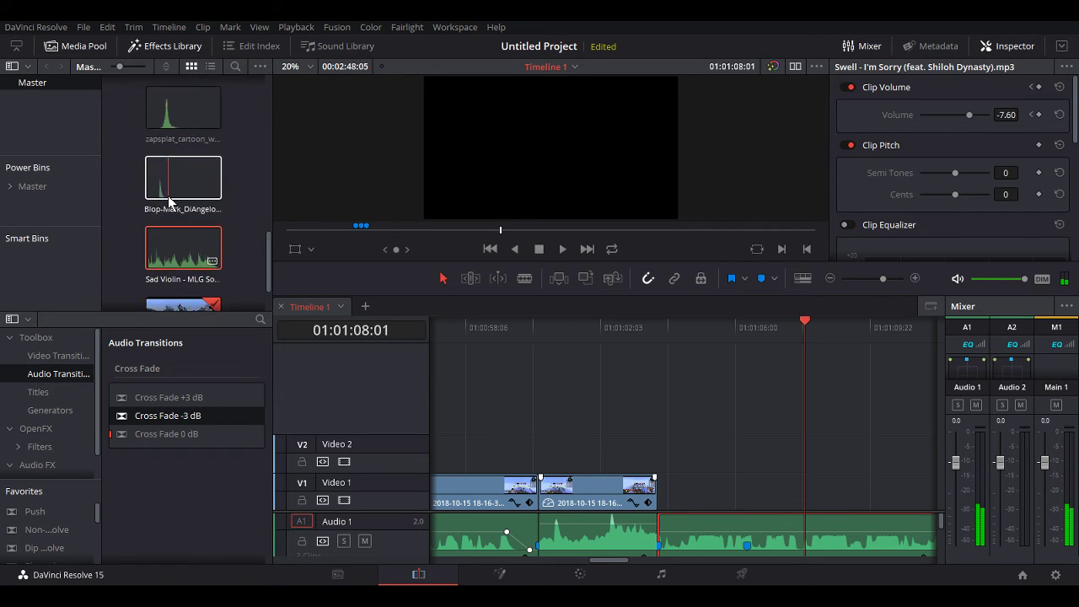
drag(186, 158, 849, 477)
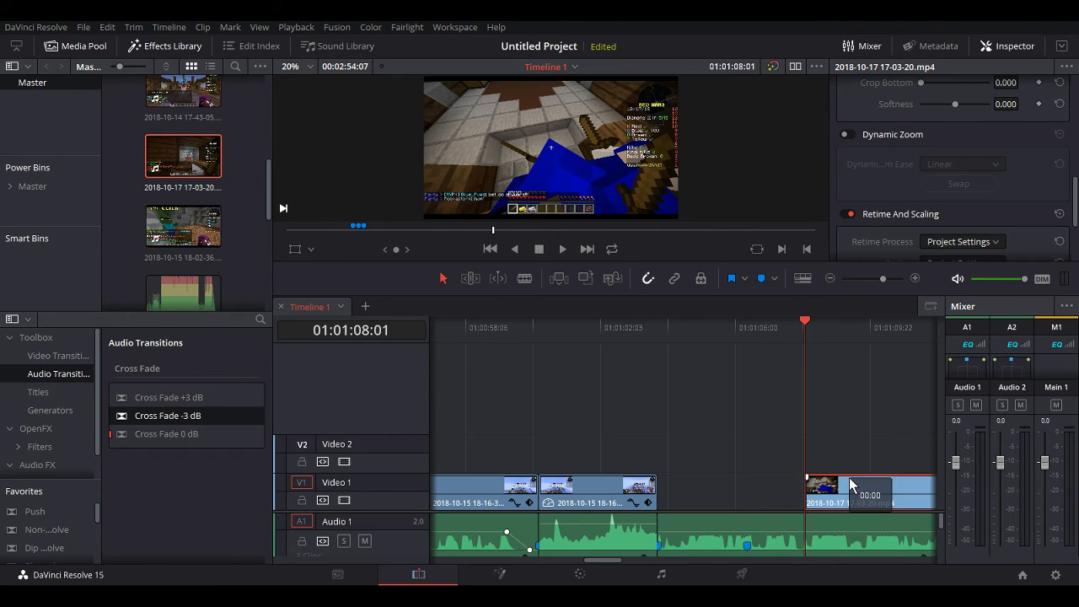
- Play the timeline from its start and move the first Swell music clip earlier so it begins at 01:00:00:00
click(488, 250)
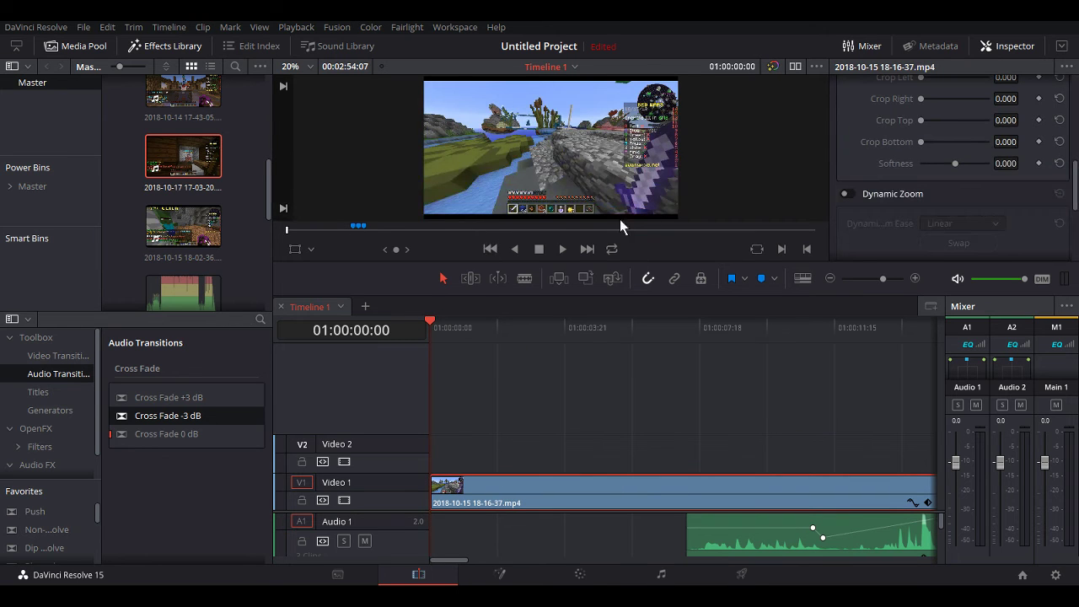
click(563, 250)
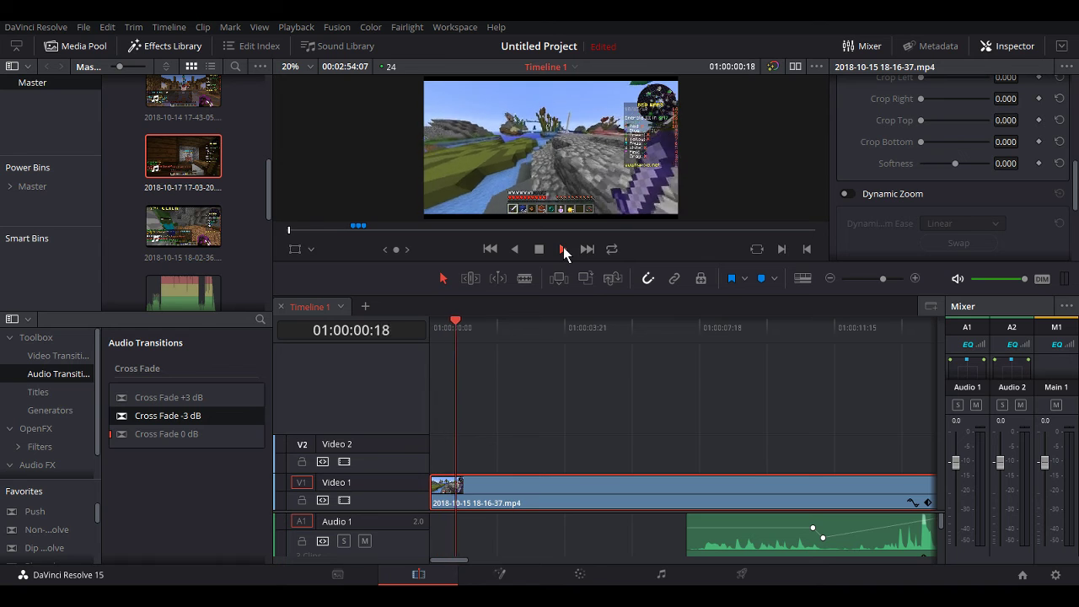
click(686, 516)
click(595, 526)
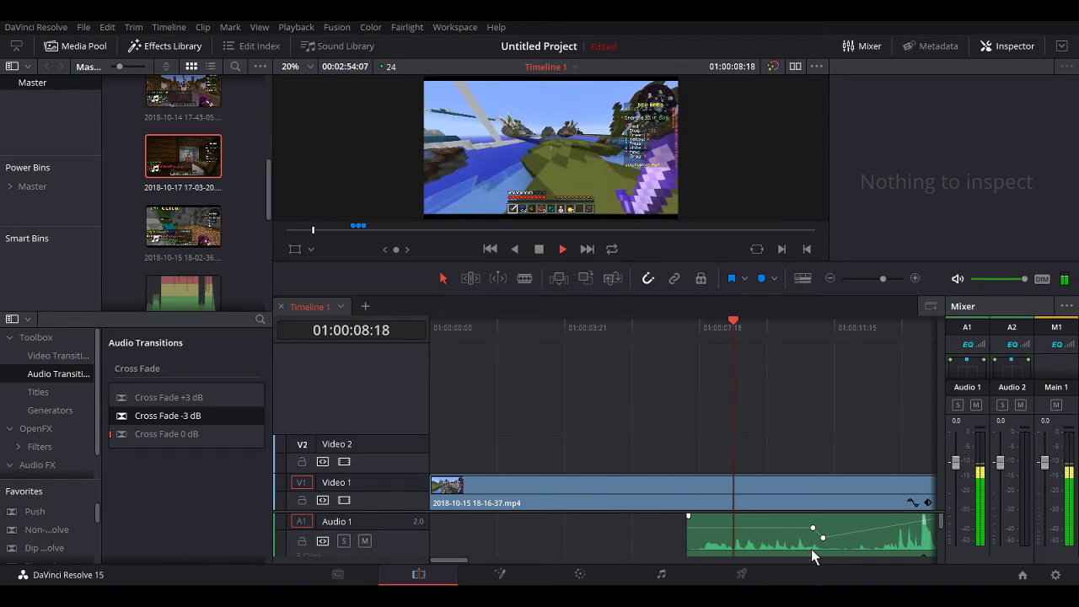
drag(450, 564, 486, 557)
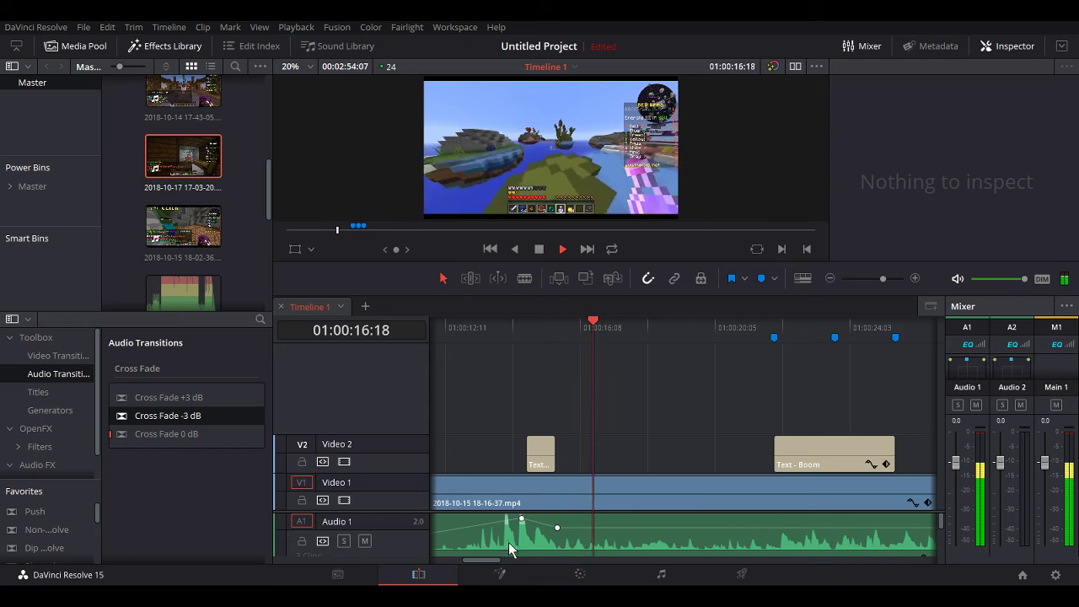
click(762, 536)
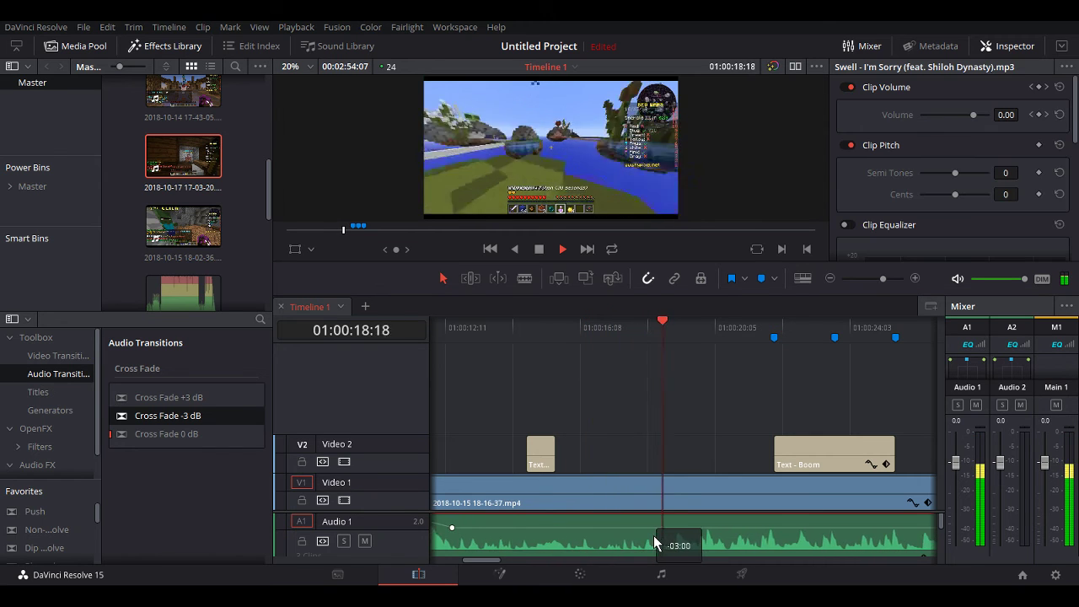
drag(479, 557, 427, 558)
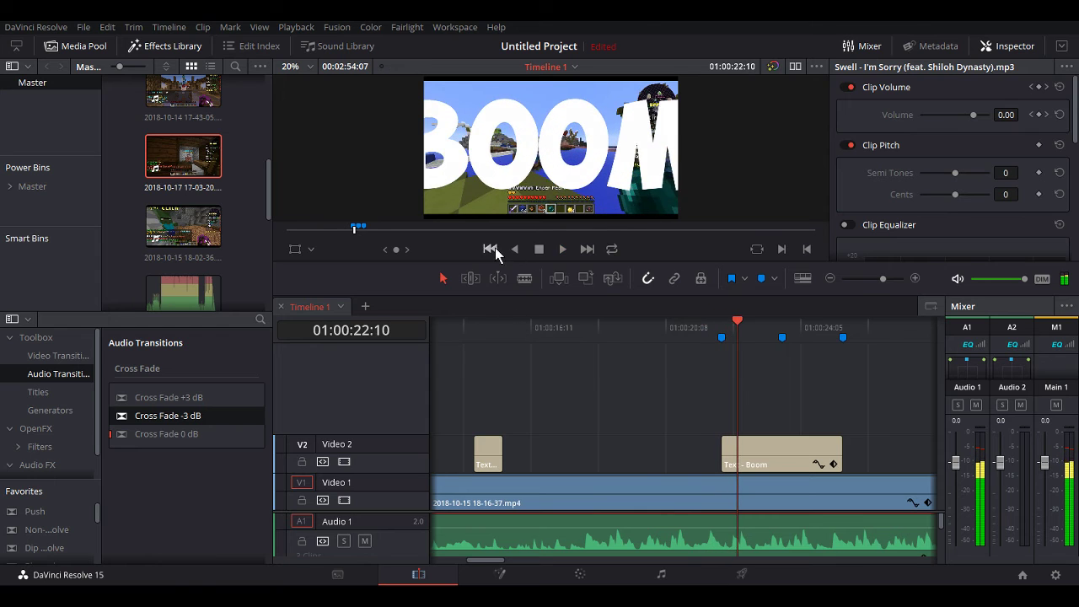
click(493, 248)
drag(665, 538, 552, 540)
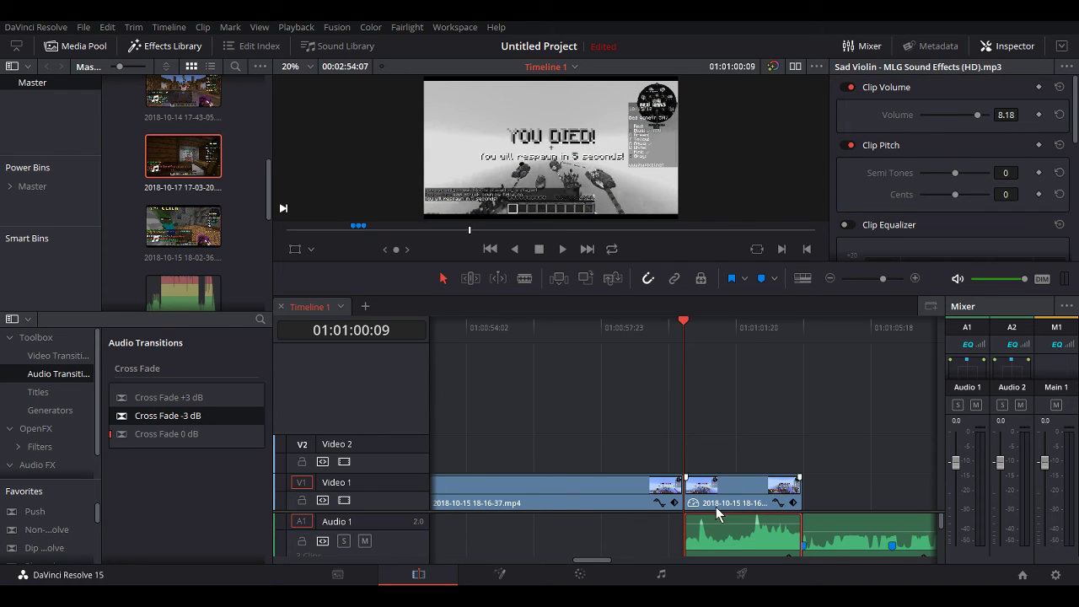
- Extend the first Swell clip to the Sad Violin's start and move its fade-out volume keyframes to the new end
drag(583, 563, 844, 529)
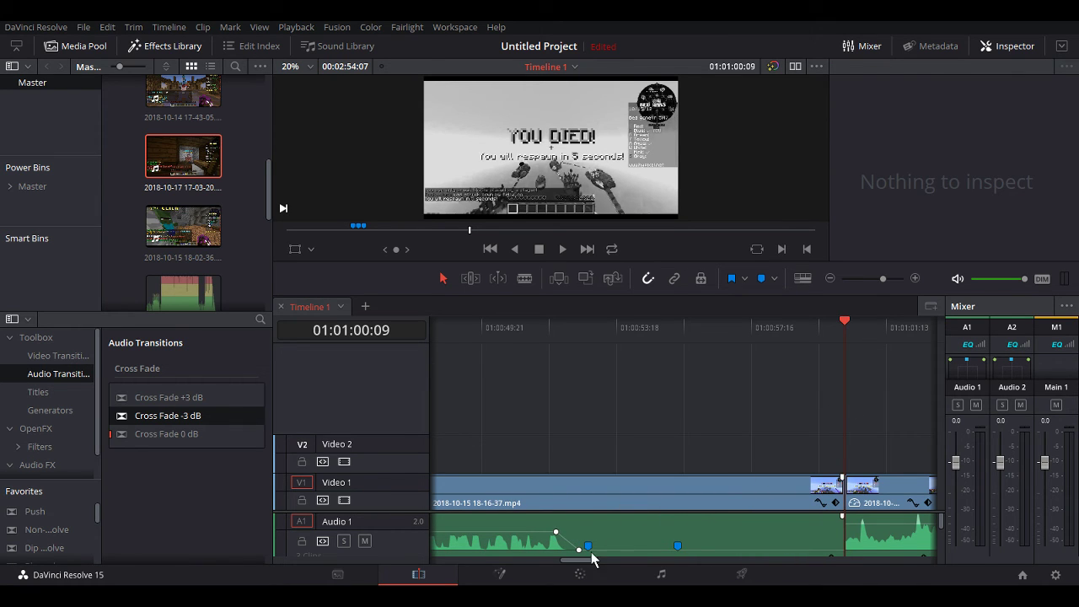
drag(579, 549, 831, 551)
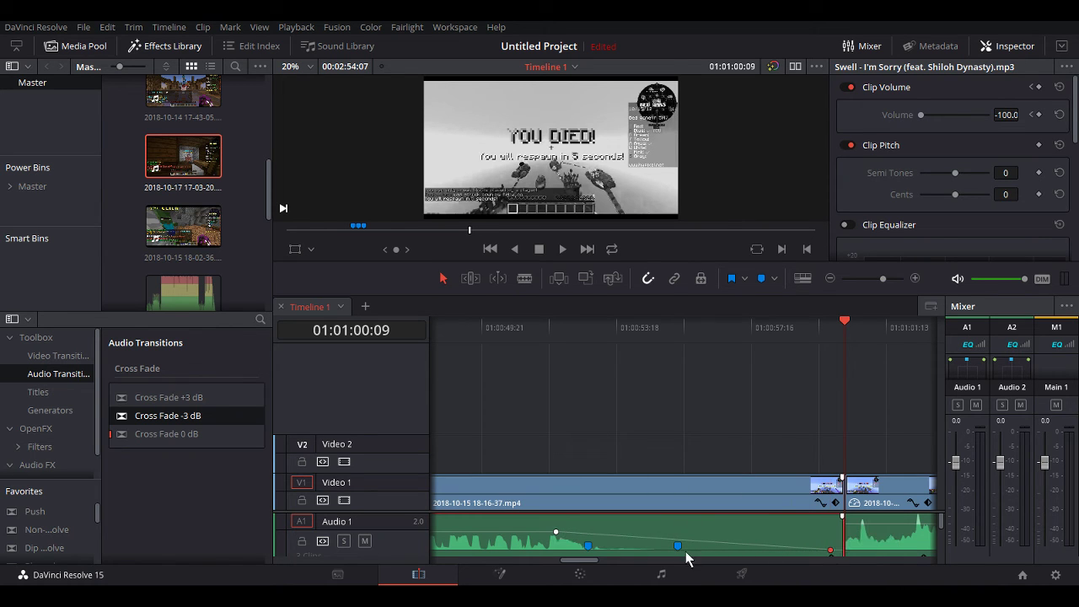
drag(556, 532, 817, 539)
- Play into the added 2018-10-17 gameplay clip, scrub through it to 01:01:34:01 and look through the media pool's clips
drag(836, 447, 450, 413)
click(565, 251)
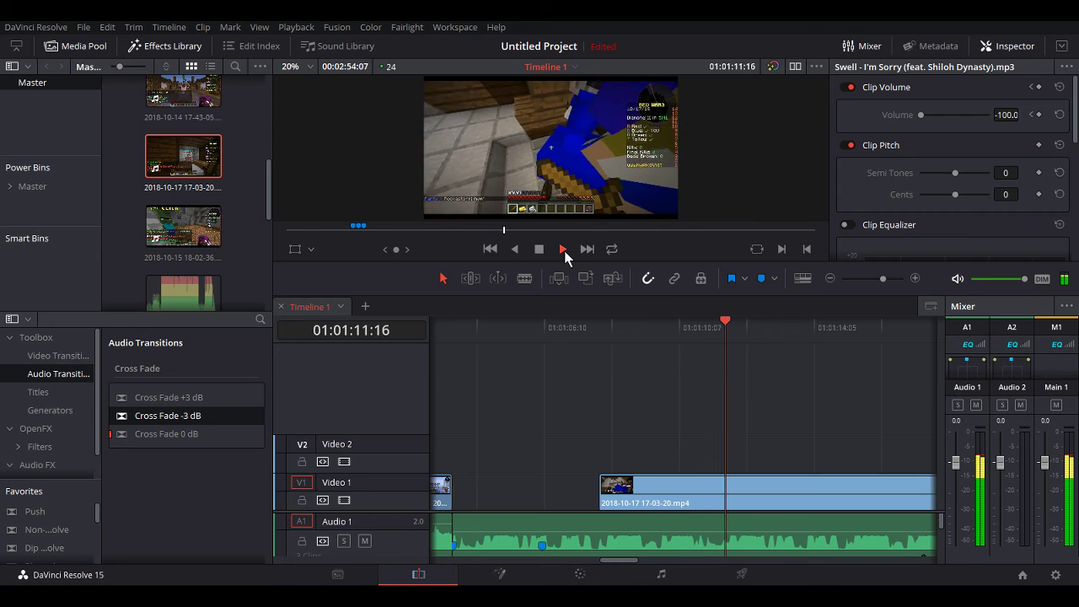
click(533, 247)
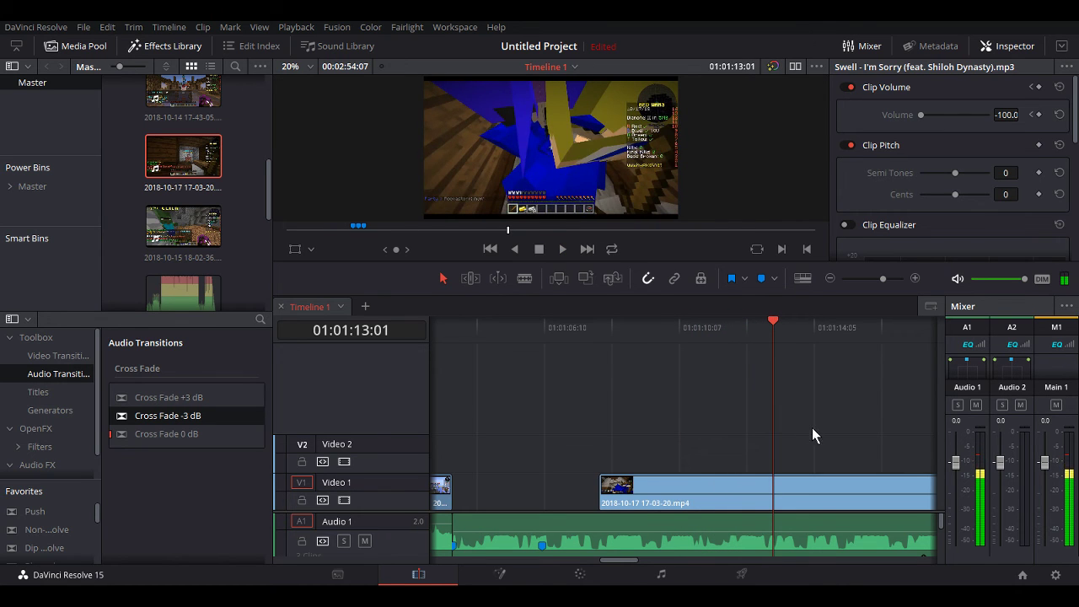
drag(773, 349, 680, 405)
drag(711, 441, 451, 368)
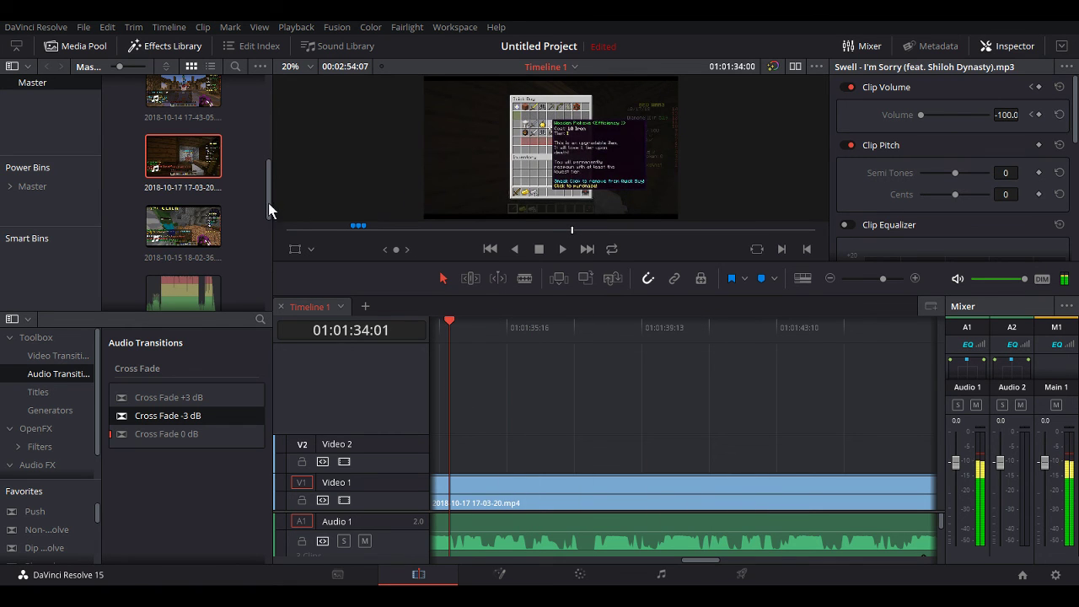
scroll(231, 144, up, 1)
scroll(226, 153, up, 3)
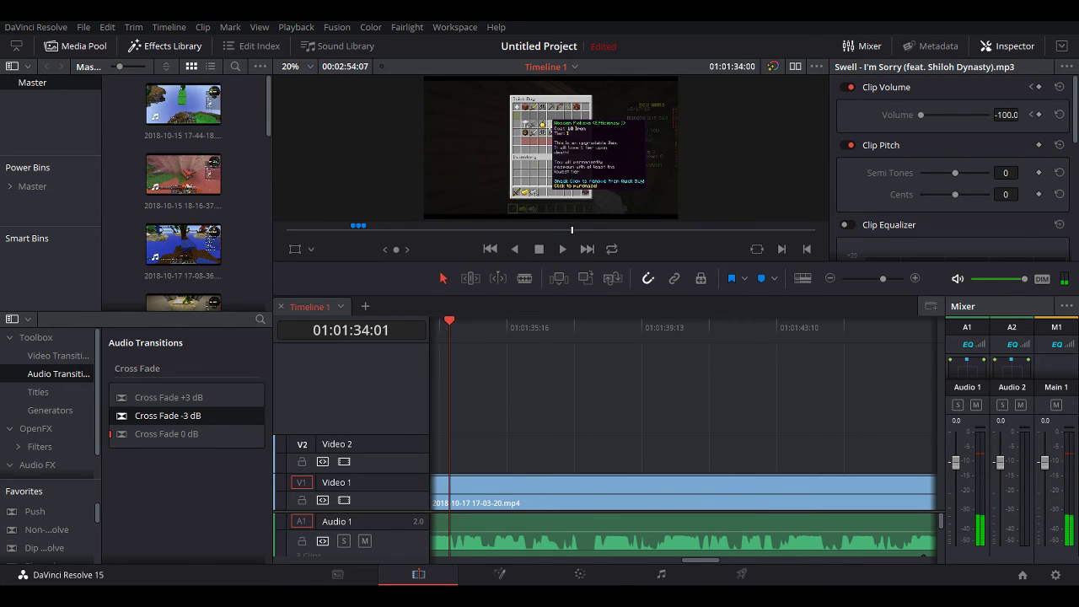
- Open the Fairlight workspace, review the ADR list and setup options, and return the monitoring volume to full
click(659, 574)
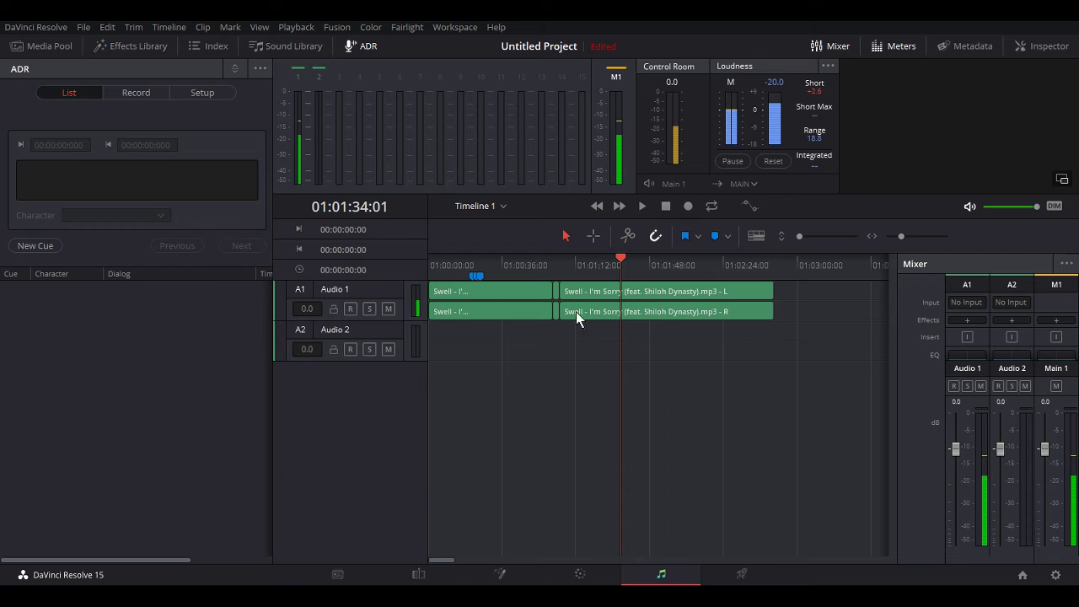
click(635, 297)
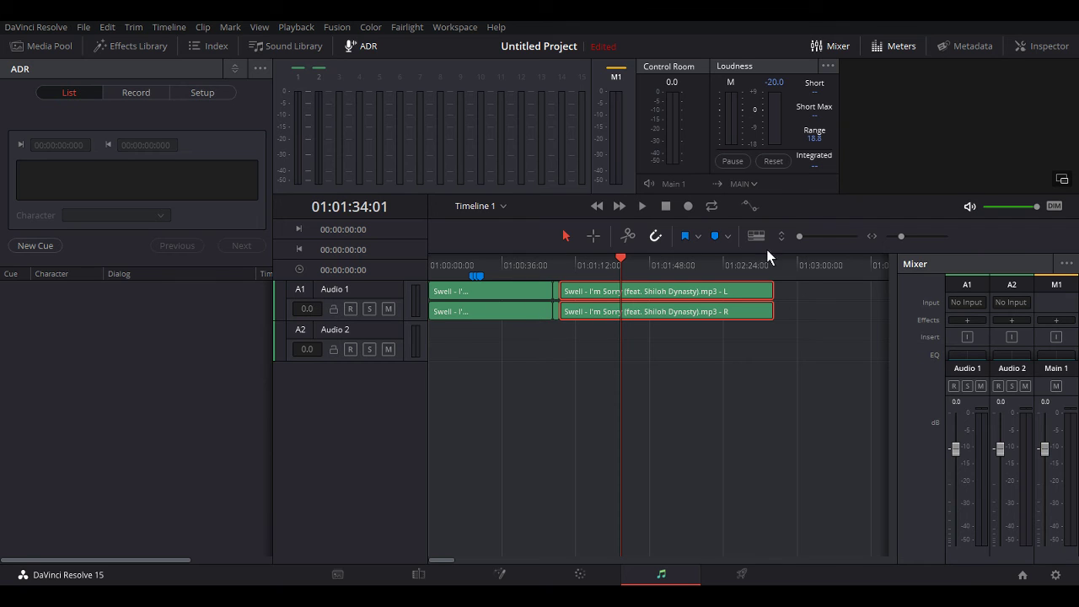
click(161, 93)
click(181, 94)
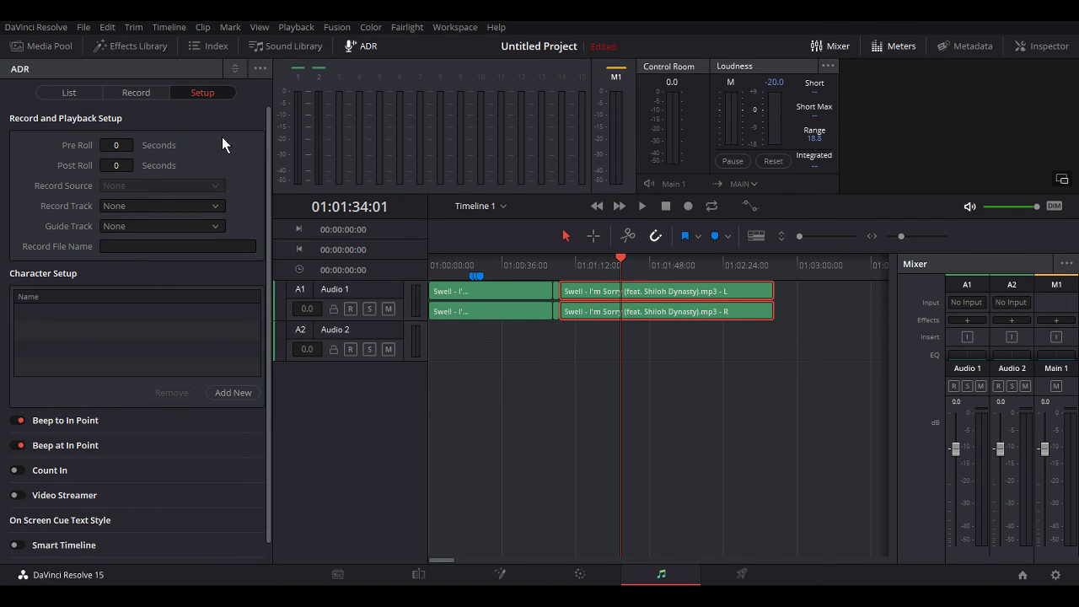
click(72, 94)
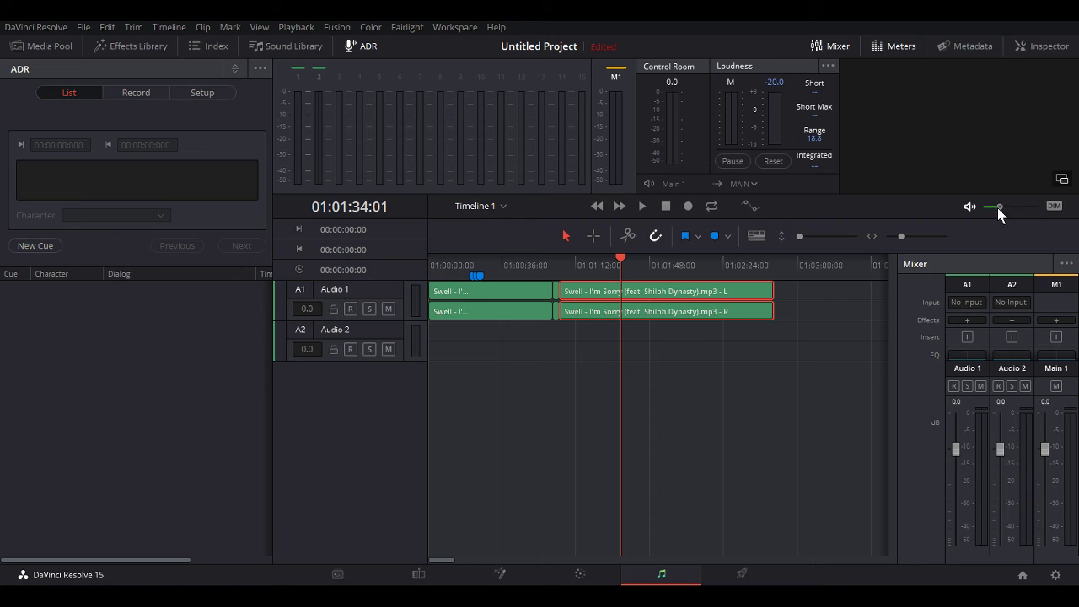
drag(1012, 209, 1039, 207)
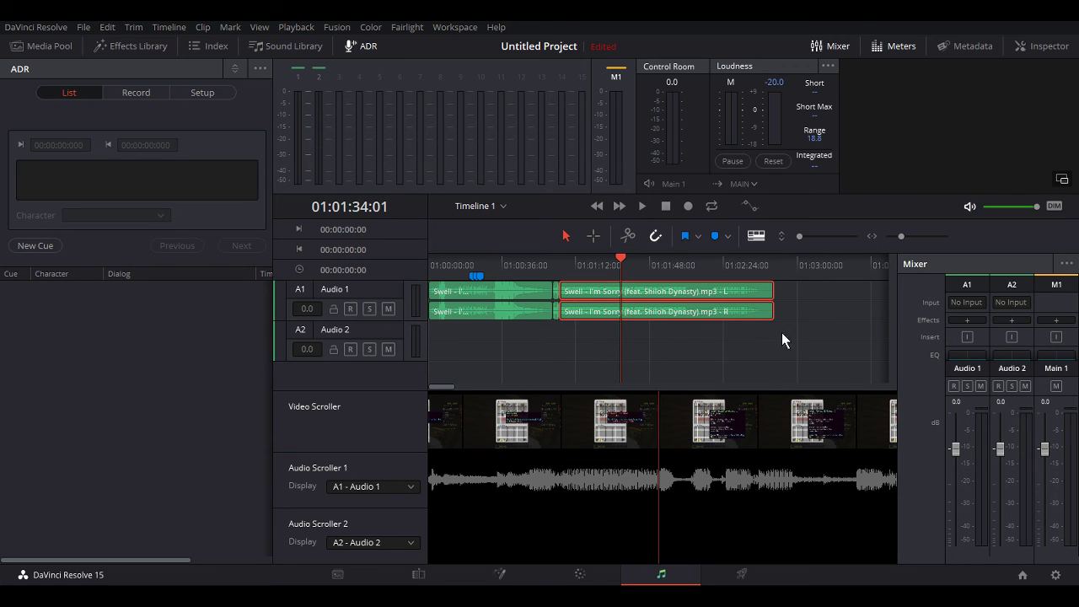
- Examine the audio clips against the video track and the video and audio scrollers around 01:01:34:01
scroll(822, 282, up, 1)
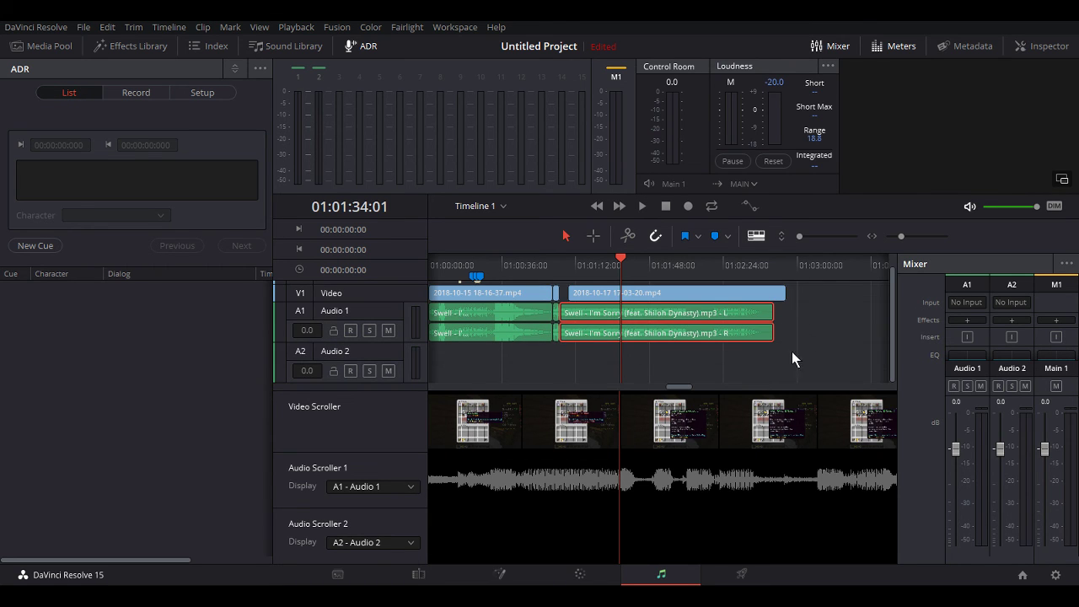
click(756, 363)
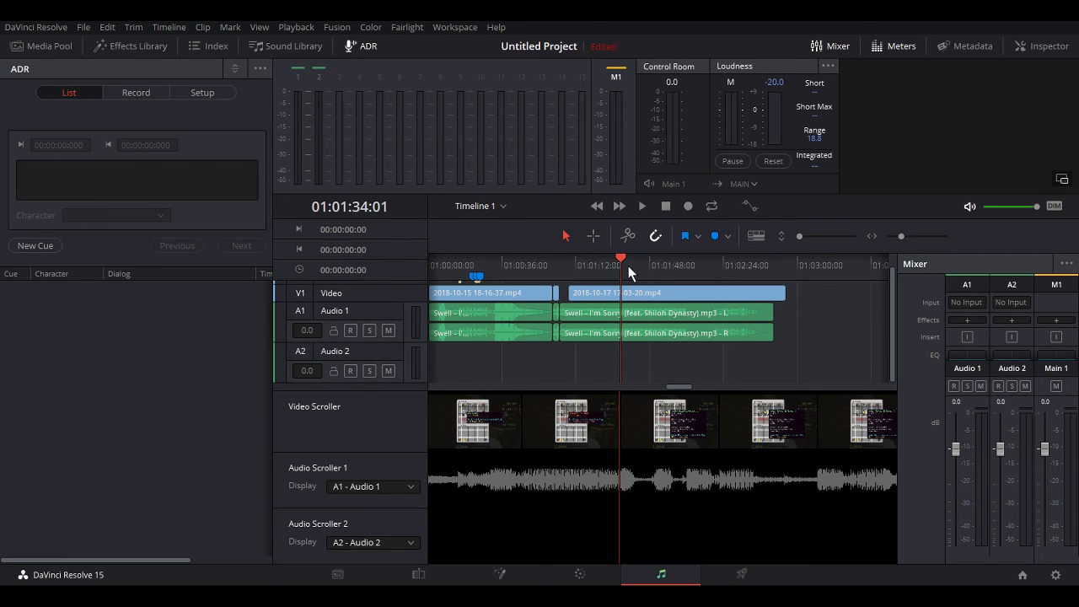
scroll(628, 265, left, 1)
scroll(634, 279, right, 1)
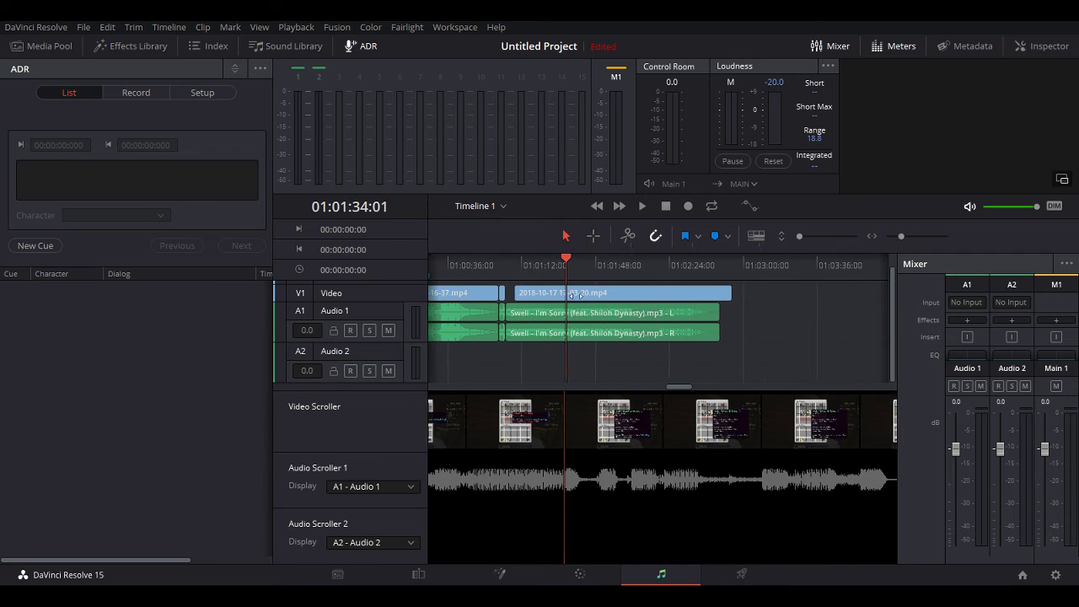
scroll(636, 369, left, 1)
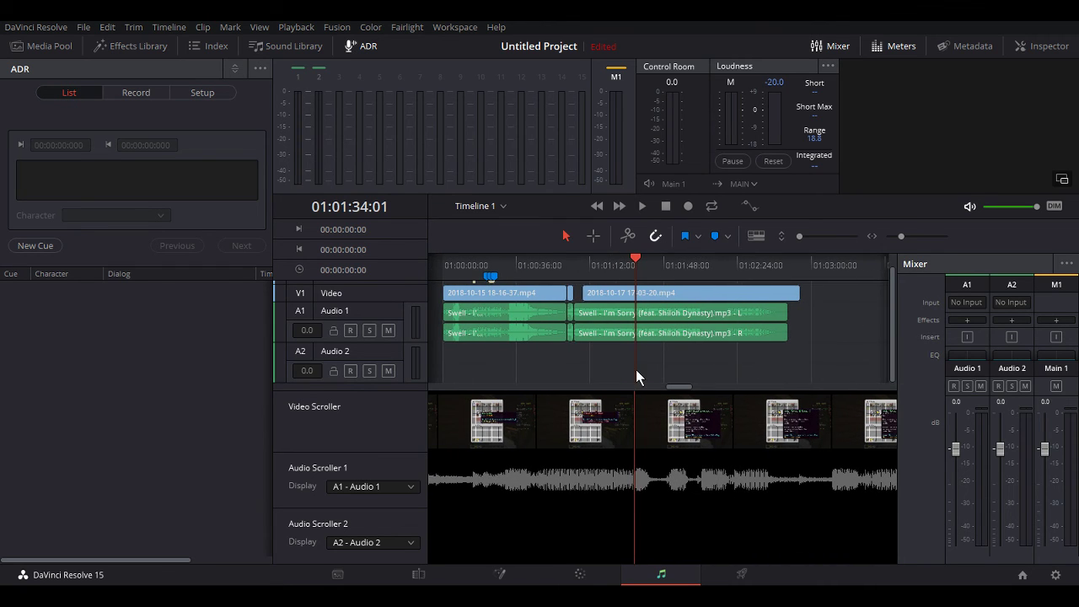
scroll(628, 265, right, 1)
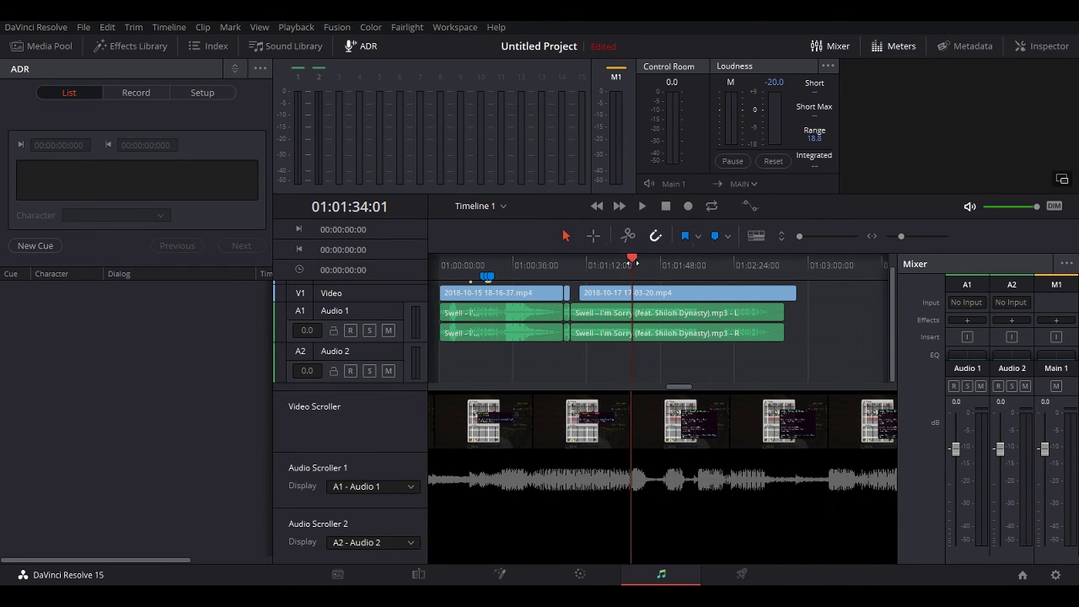
scroll(628, 264, left, 1)
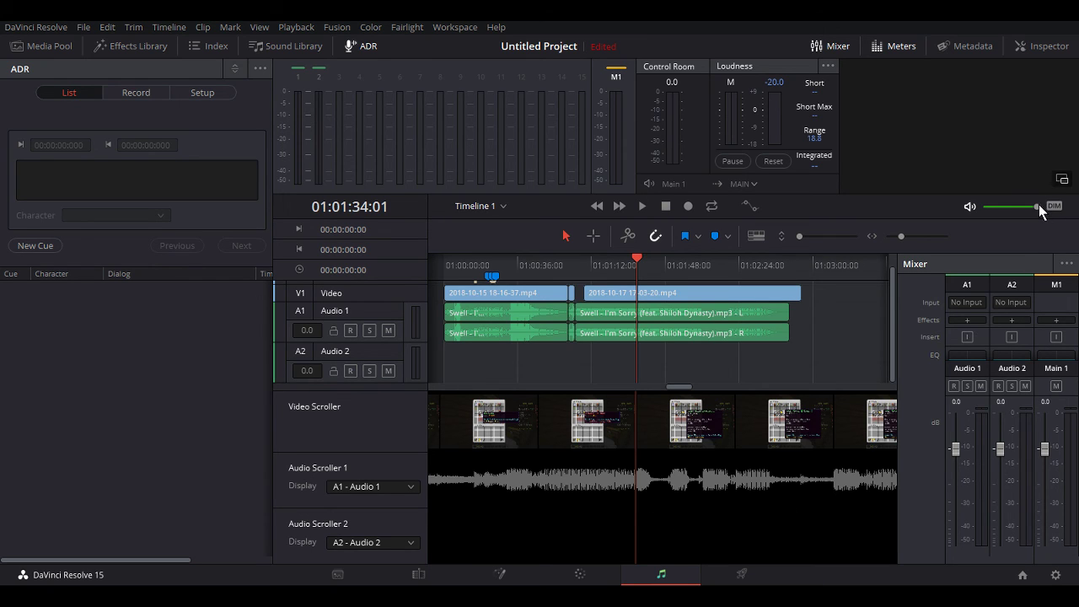
- Open the gameplay clip in Fusion, add a Text 3D node and try to wire it to MediaIn1
click(530, 574)
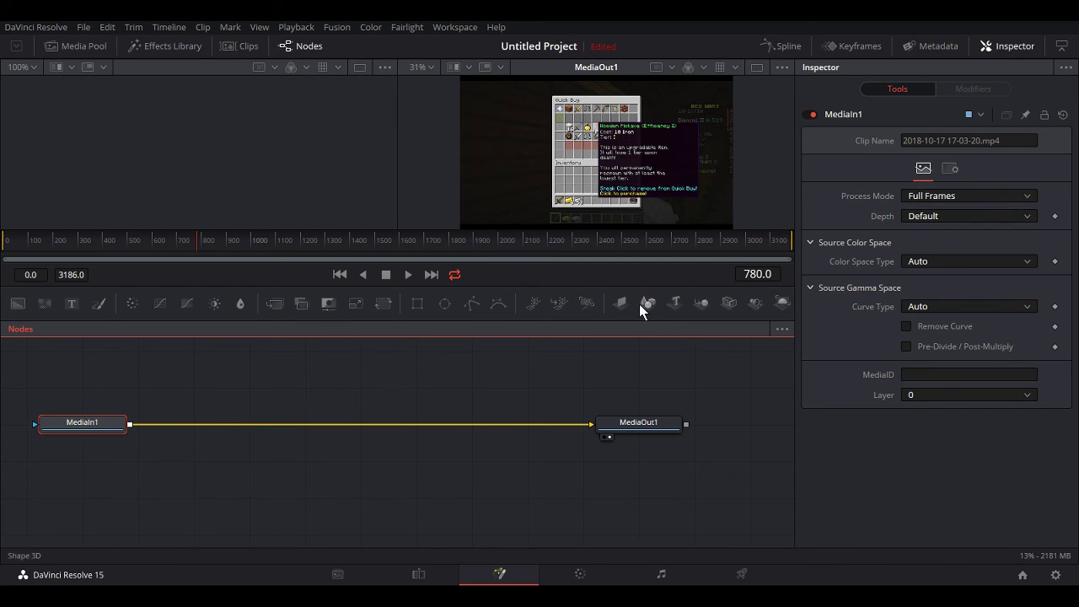
drag(675, 305, 430, 384)
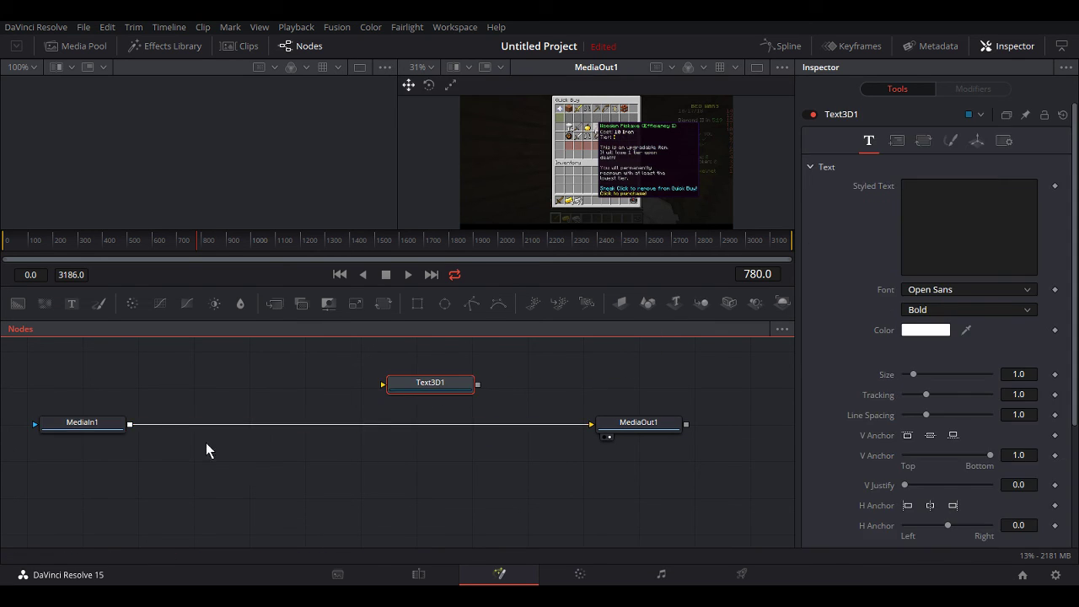
drag(128, 425, 160, 428)
drag(139, 425, 379, 384)
drag(477, 384, 129, 425)
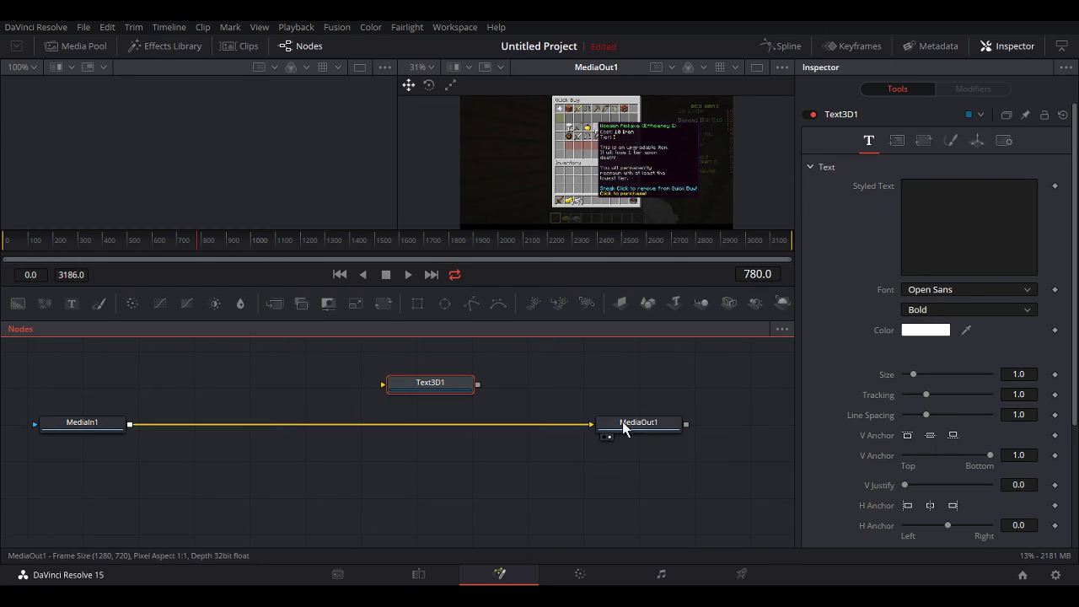
- Move the Text3D1 node closer to MediaOut1 and try to link the two nodes
drag(691, 438, 477, 386)
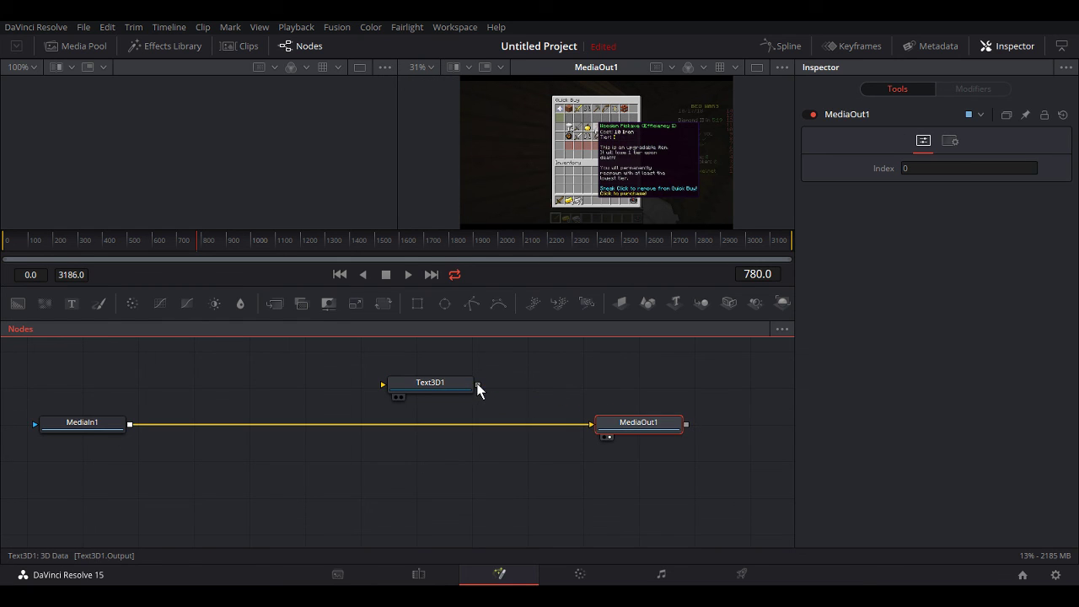
drag(400, 392, 683, 426)
drag(580, 431, 606, 432)
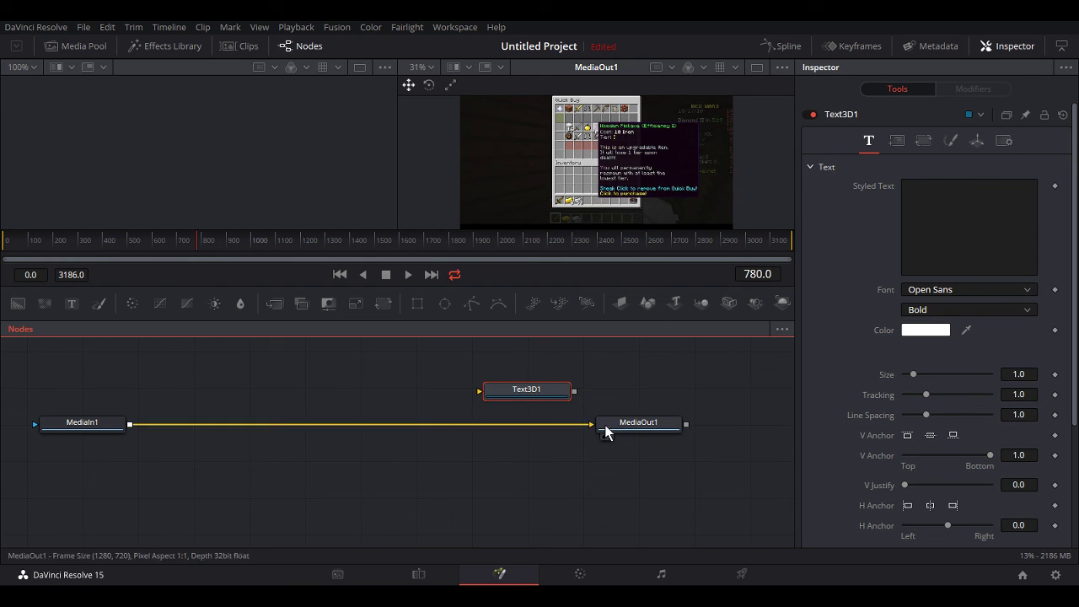
- Display Text3D1 in the first Fusion viewer and MediaOut1 in the second
click(497, 404)
click(490, 404)
click(497, 403)
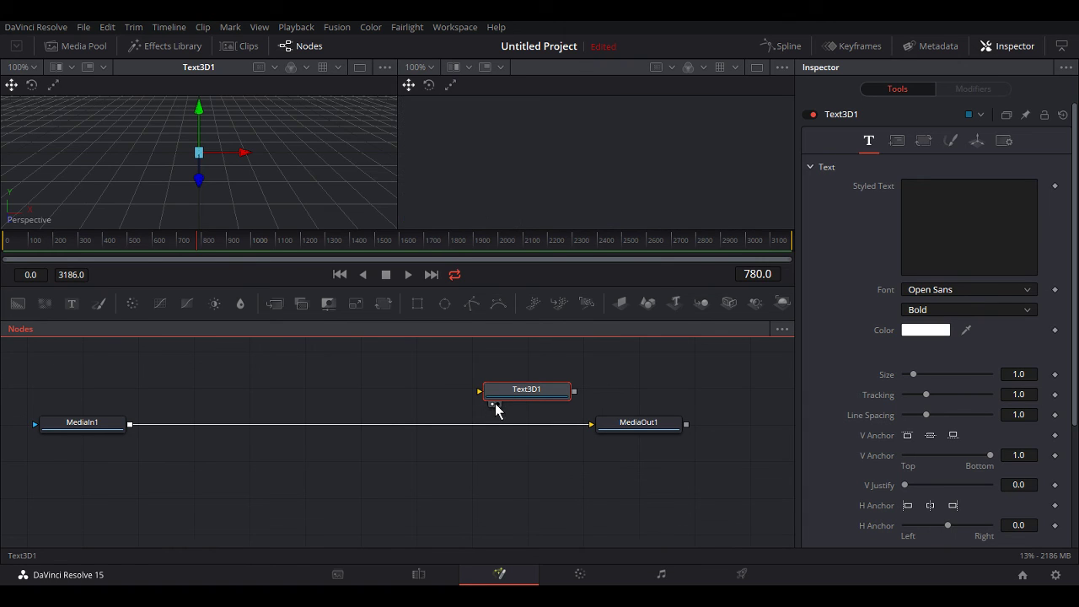
click(492, 404)
click(611, 436)
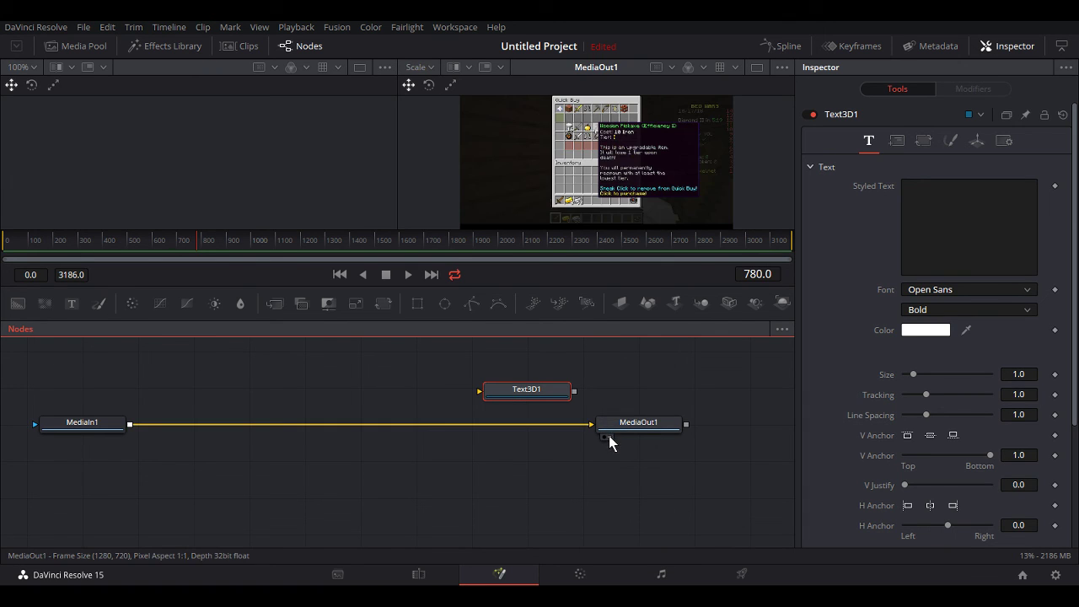
click(493, 404)
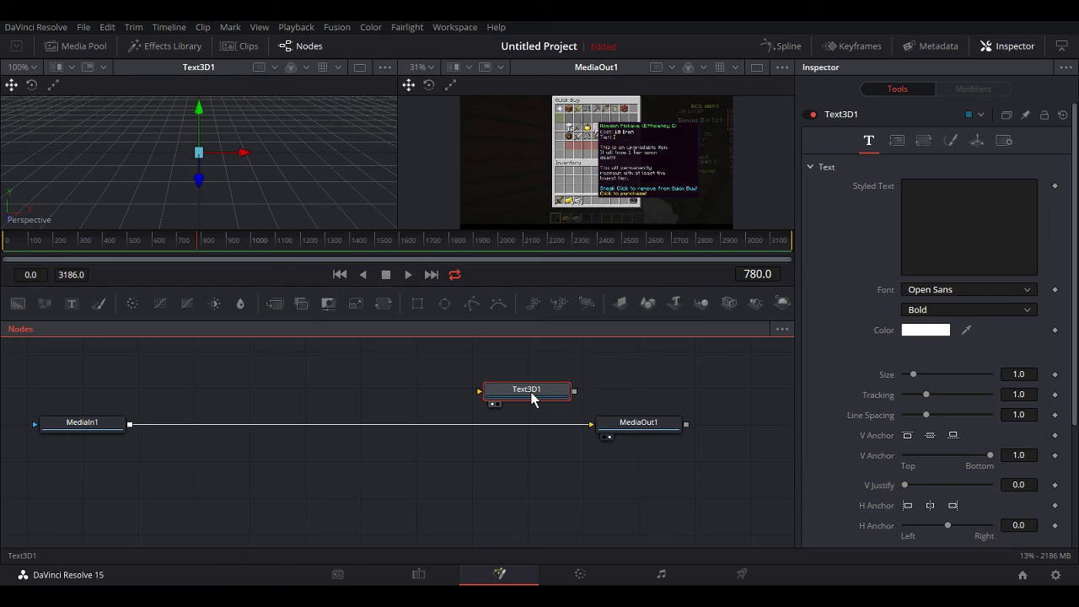
- Enter "Hi" as the styled text of the Text3D1 node and set its size to 1.5
click(939, 236)
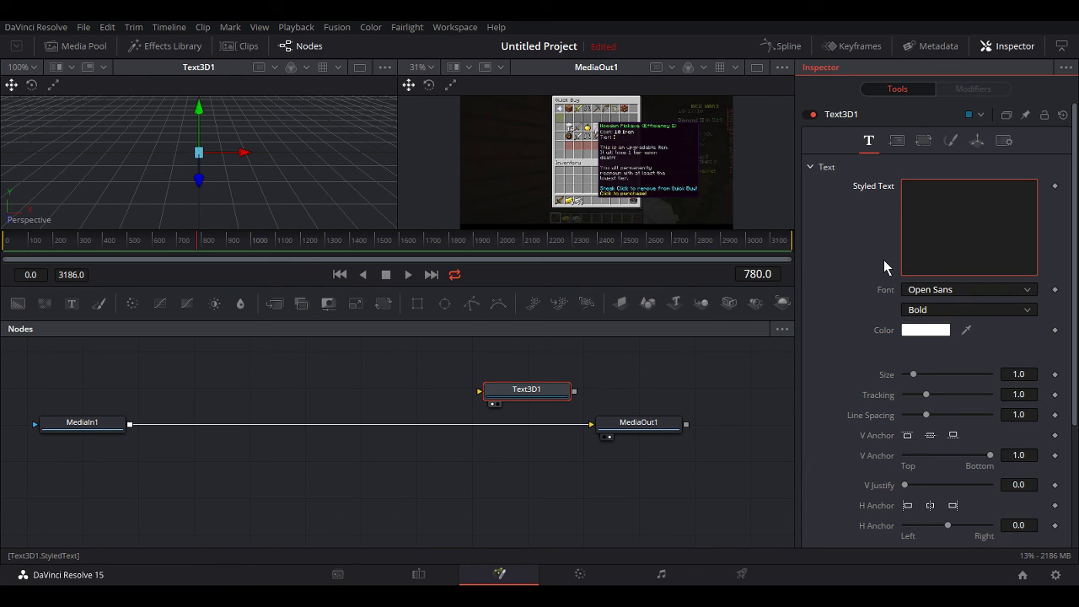
text(Hi)
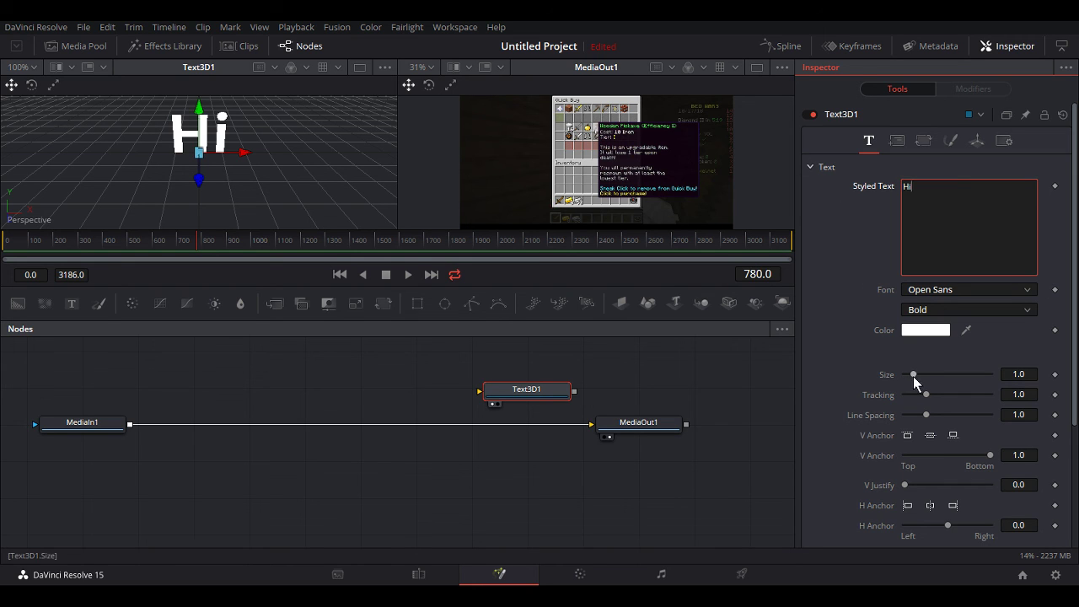
drag(912, 374, 917, 376)
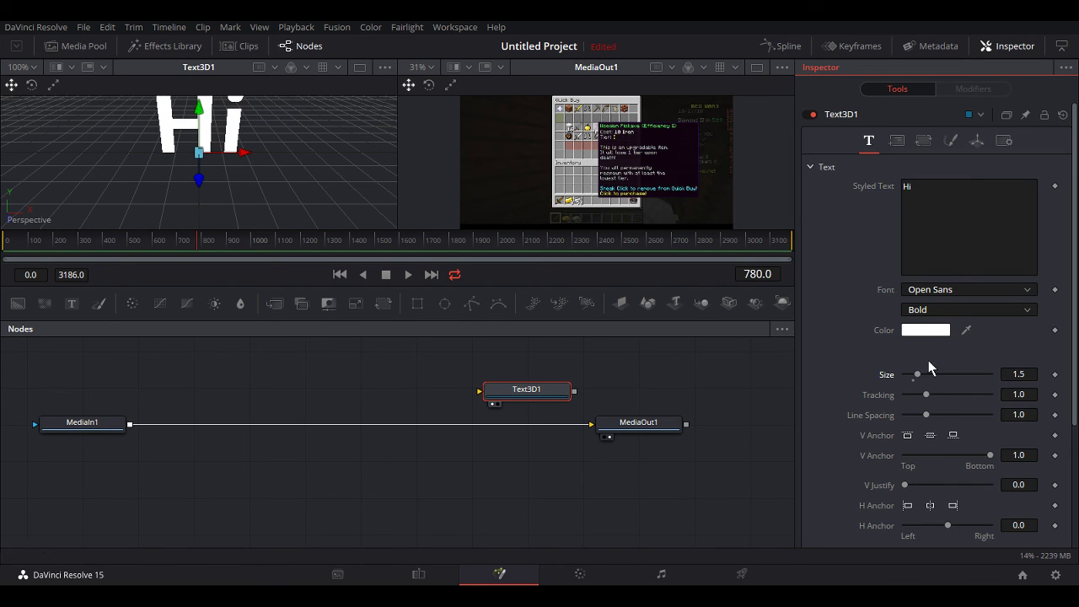
- Extrude the "Hi" text with depth 0.0268, 1 subdivision, bevel depth 0.0346 and bevel width 0.026
scroll(962, 374, down, 3)
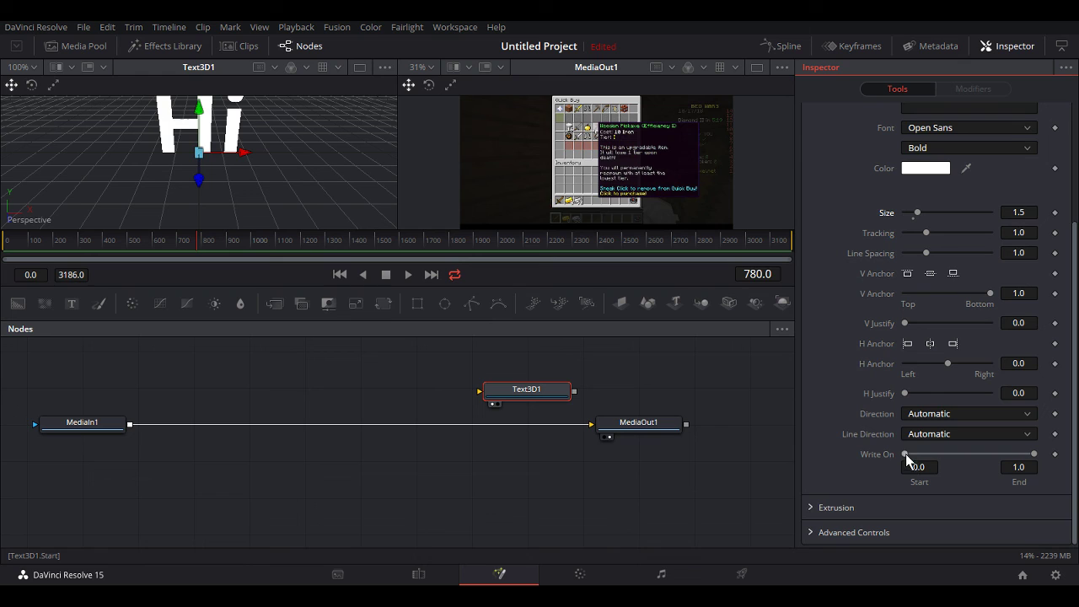
scroll(893, 399, down, 1)
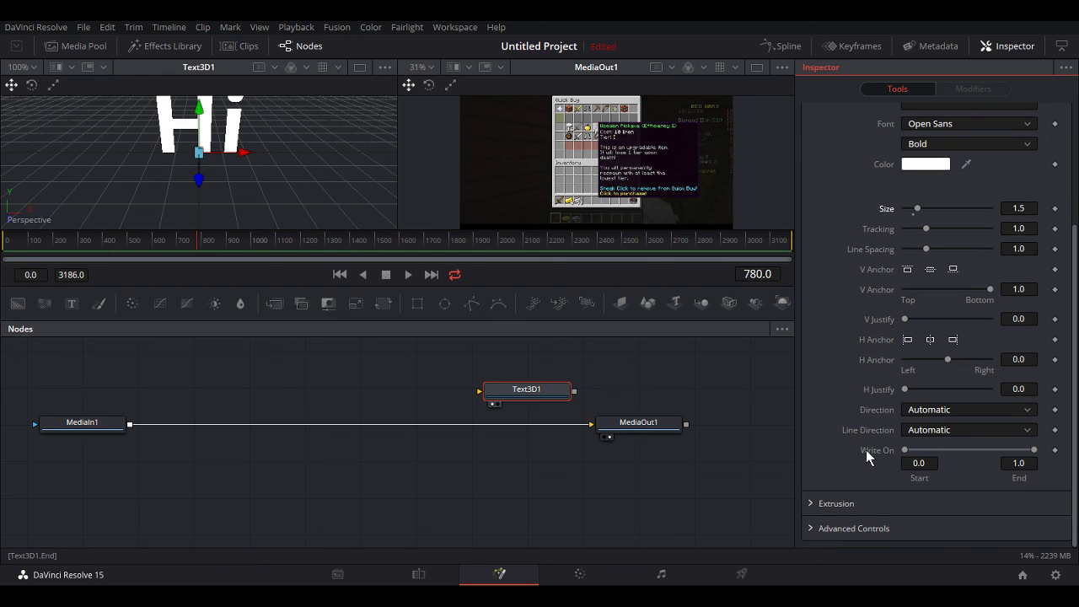
click(829, 505)
scroll(932, 458, down, 3)
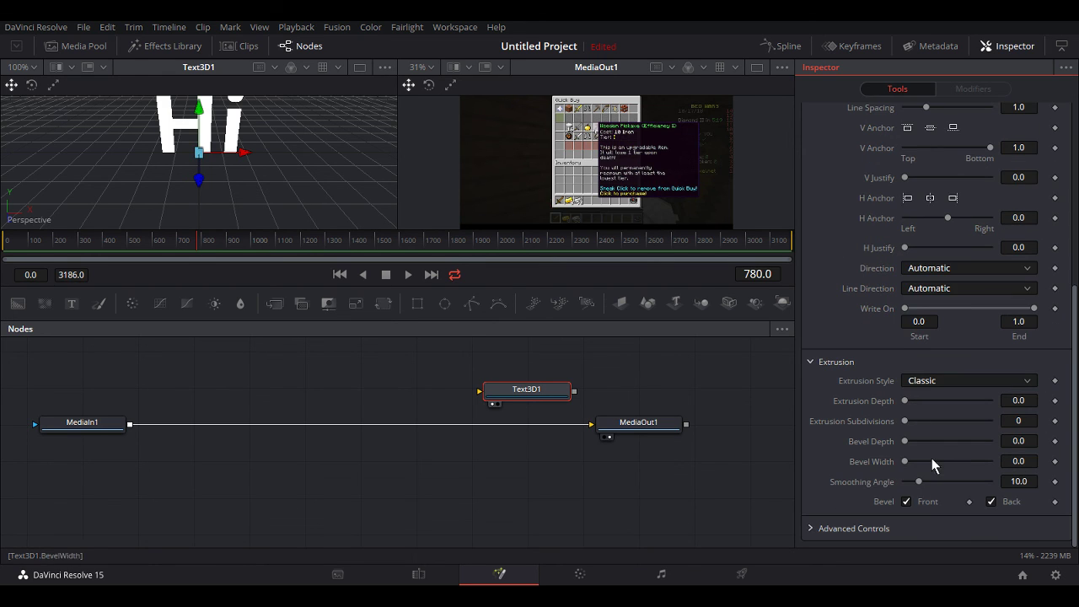
drag(905, 401, 925, 464)
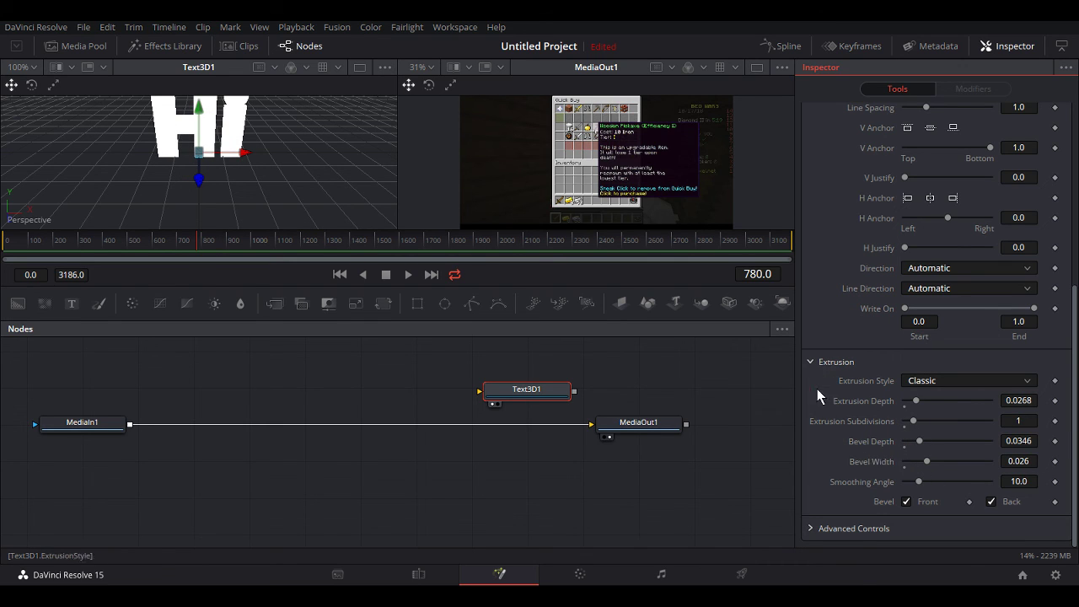
click(809, 360)
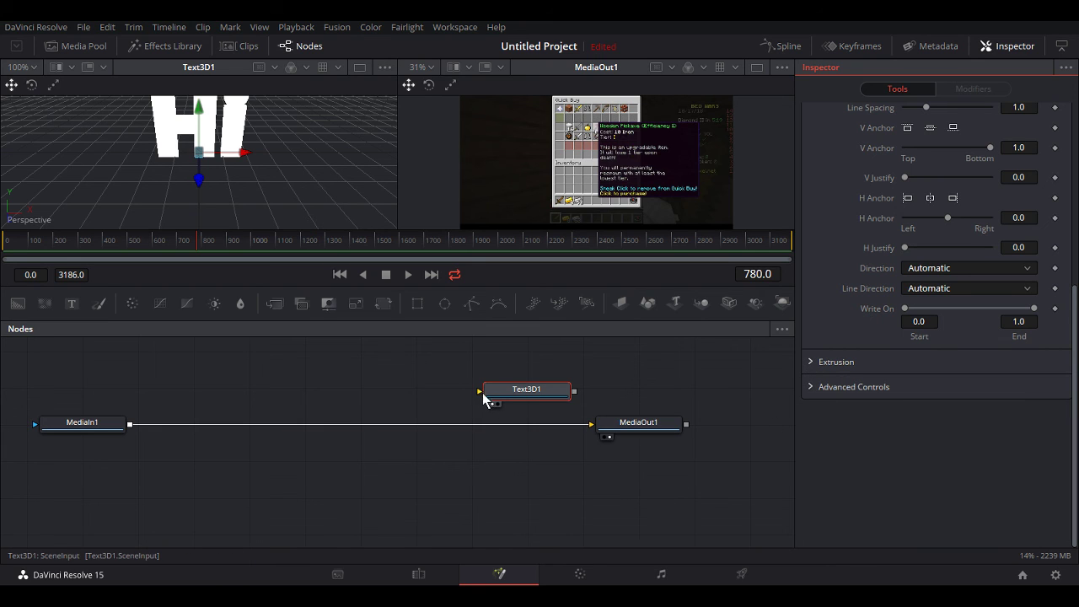
- Try to wire the scene input of Text3D1 to the MediaIn1 node
drag(482, 393, 130, 424)
click(39, 428)
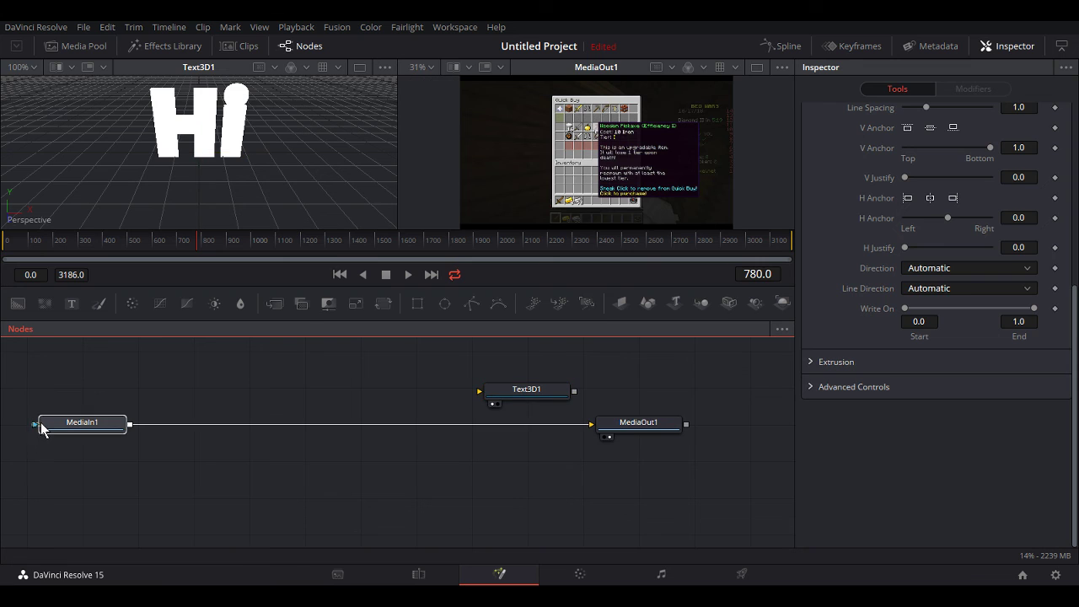
drag(42, 427, 306, 419)
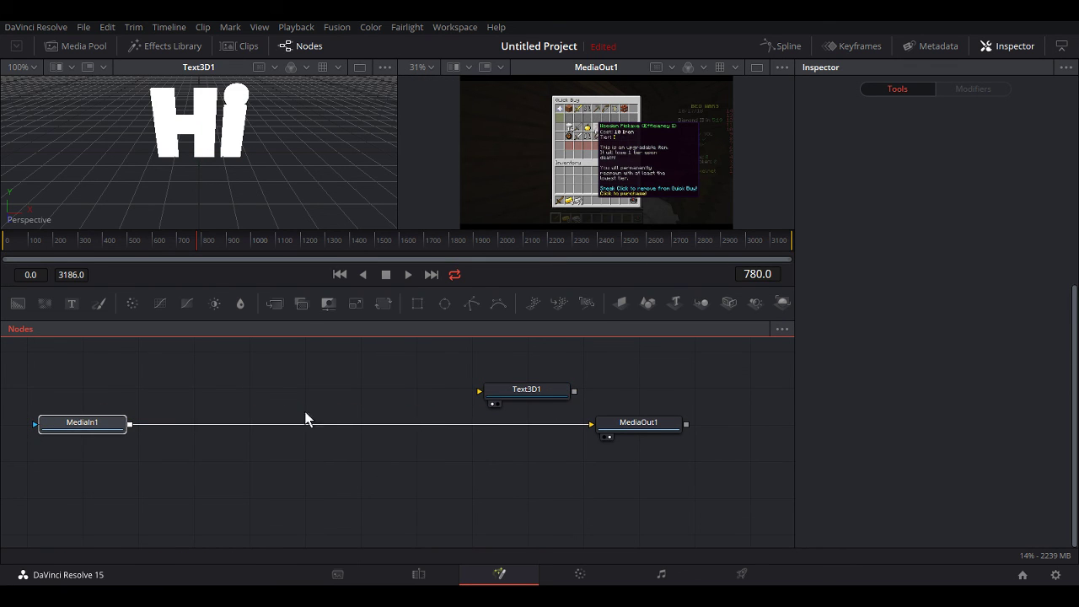
- Rearrange the node graph so that MediaOut1 sits just below and slightly right of Text3D1
mouse_move(525, 399)
mouse_down()
mouse_move(495, 430)
mouse_move(521, 413)
mouse_up()
drag(630, 432, 377, 452)
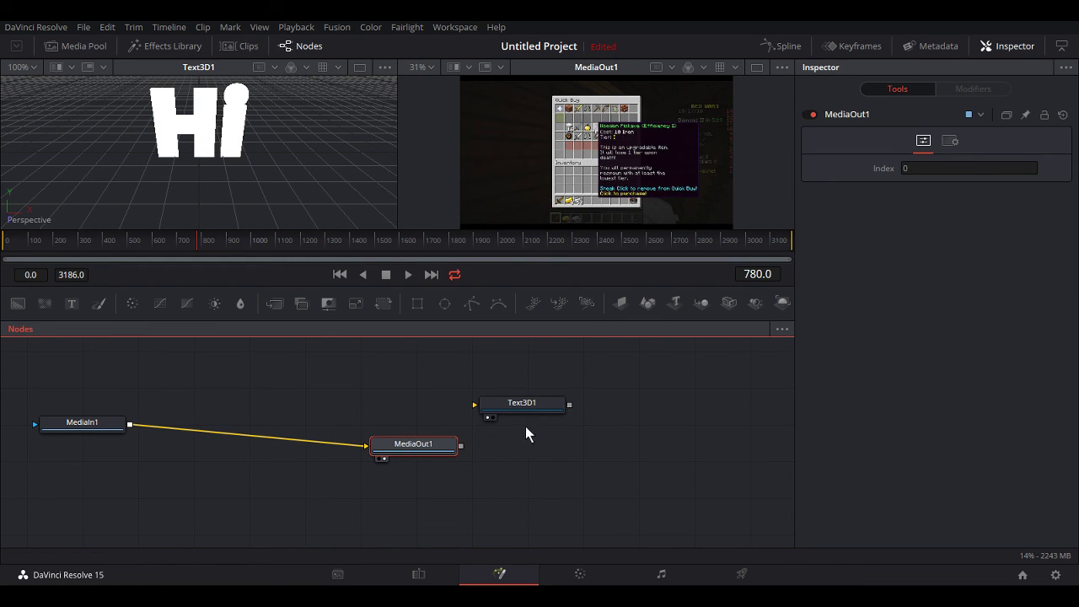
drag(381, 447, 474, 405)
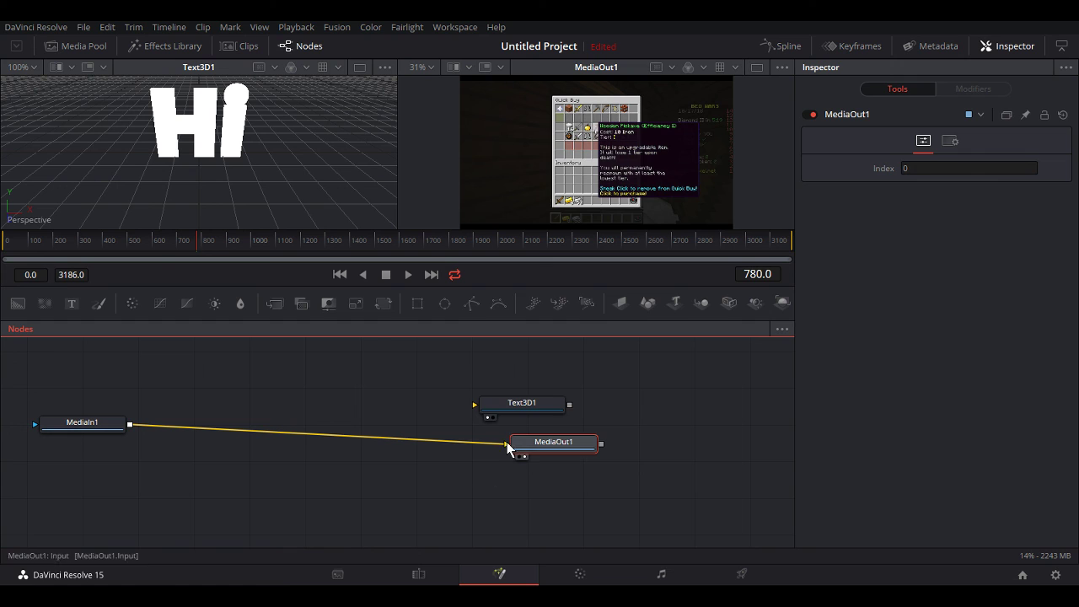
- Try to link Text3D1 with MediaOut1 and with the output of MediaIn1
drag(507, 443, 473, 409)
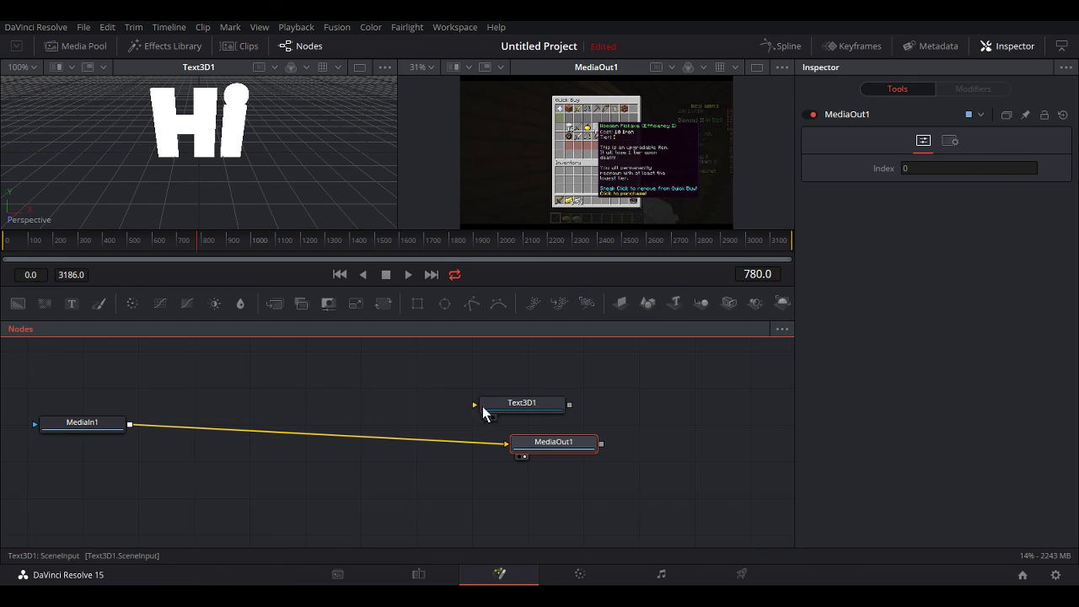
drag(571, 405, 475, 404)
click(428, 423)
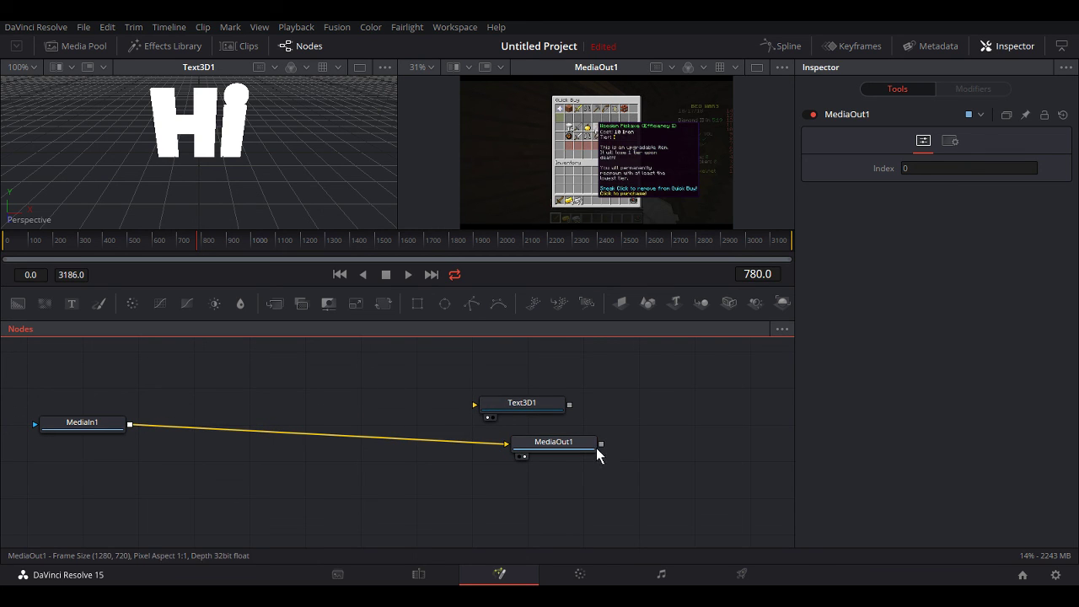
drag(600, 443, 474, 410)
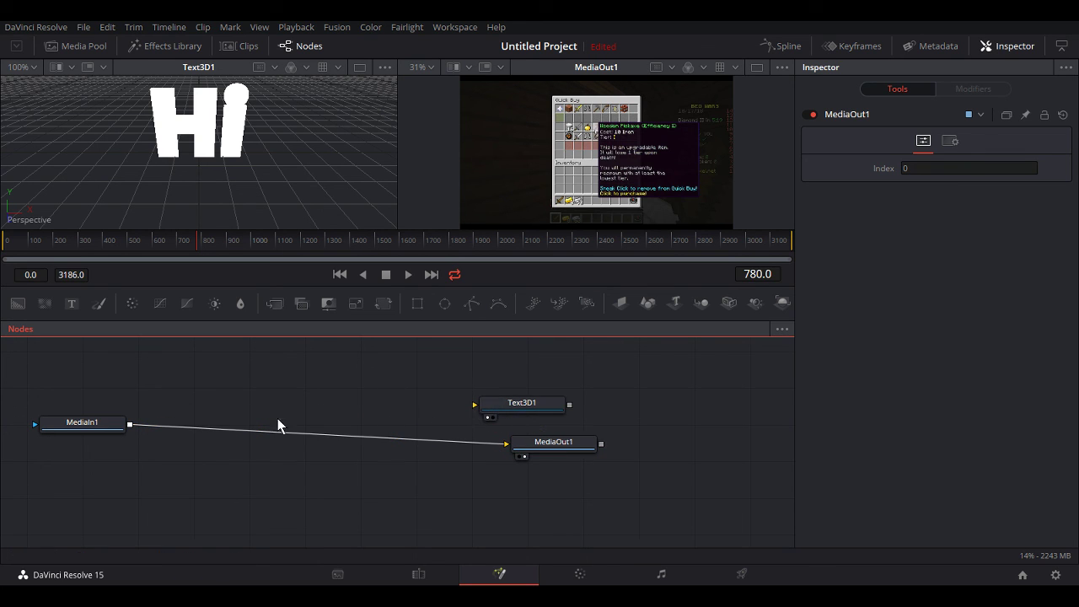
drag(131, 423, 510, 399)
click(501, 408)
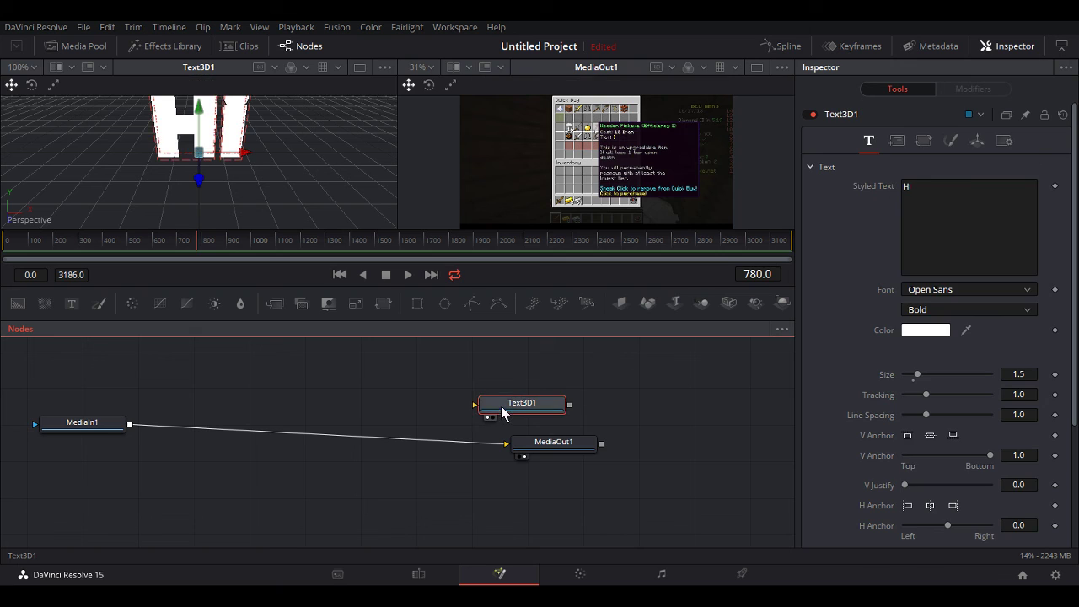
click(582, 347)
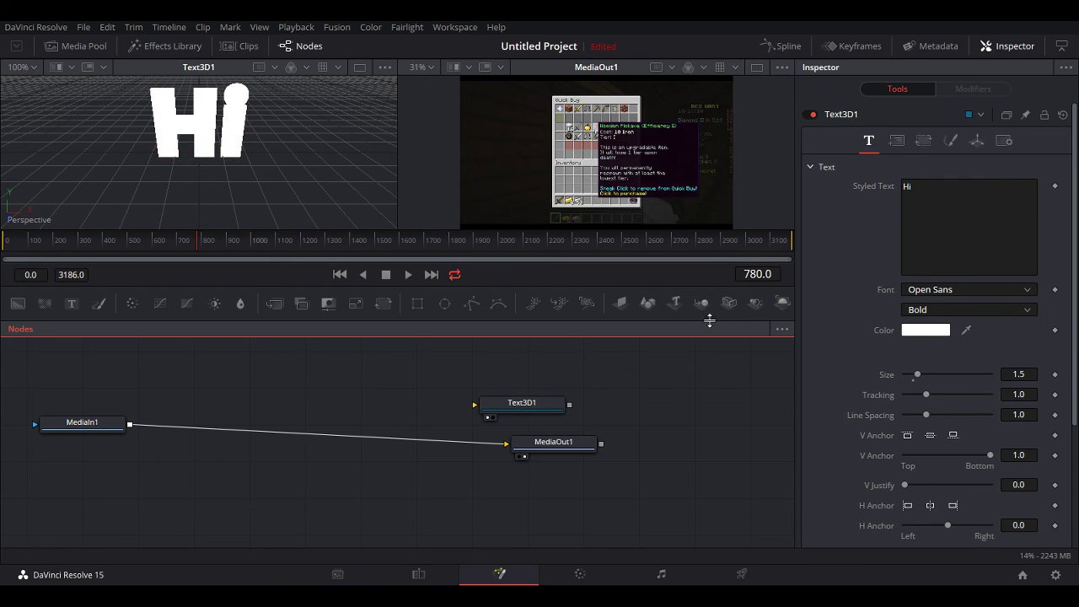
- Delete the Text3D1 node, return to the Edit page and clear the timeline selection
click(543, 410)
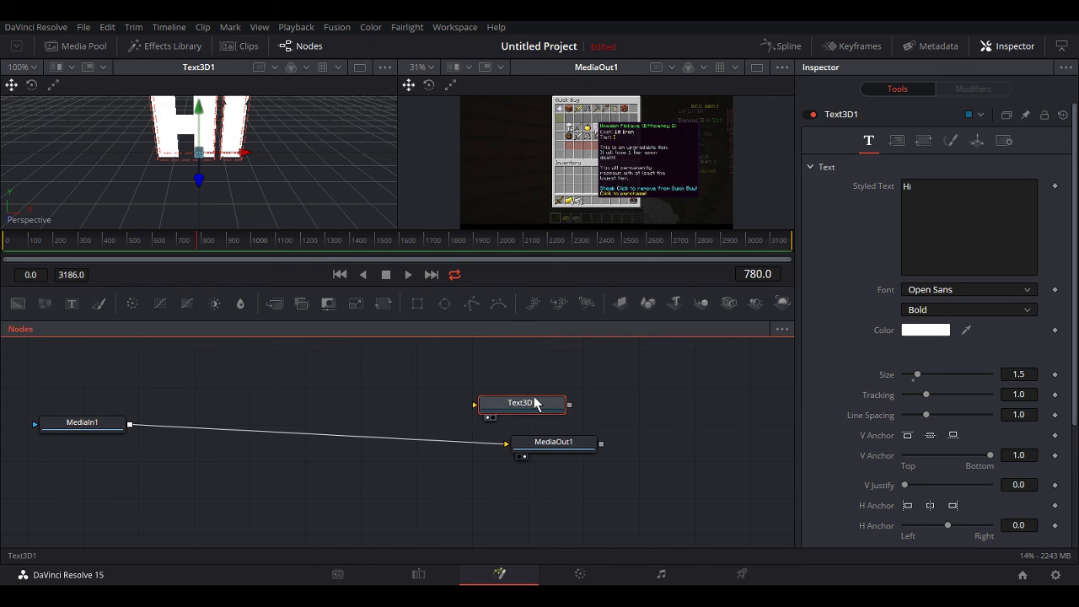
key(Delete)
click(418, 574)
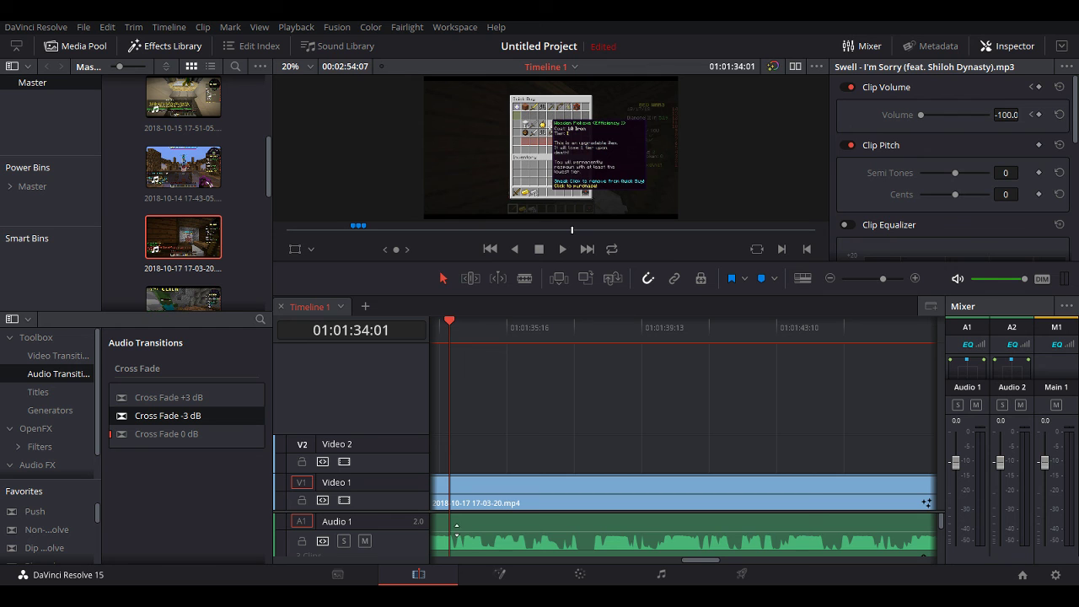
click(538, 576)
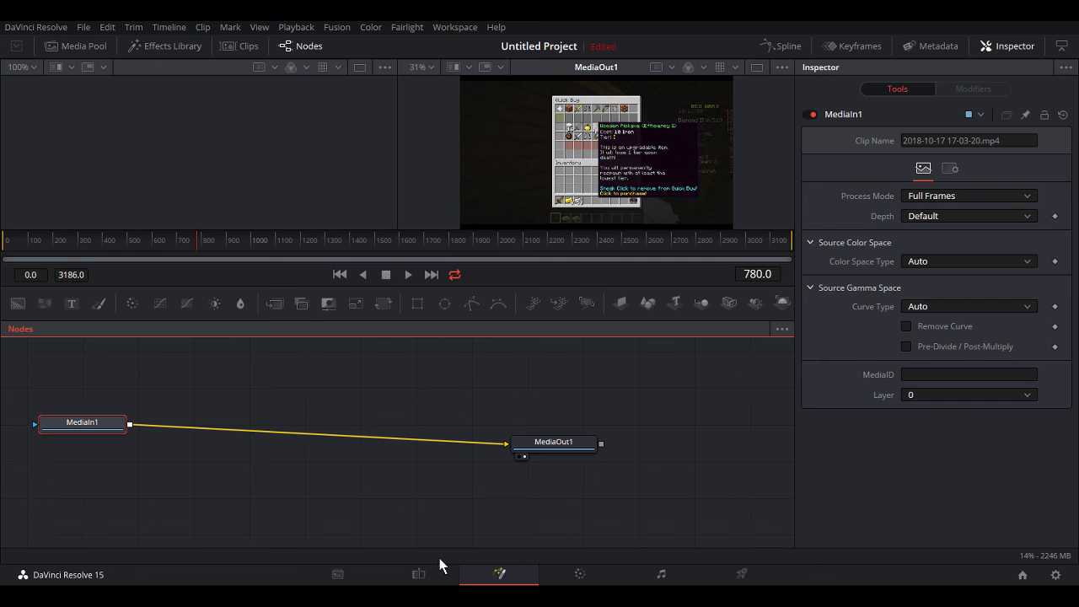
click(437, 571)
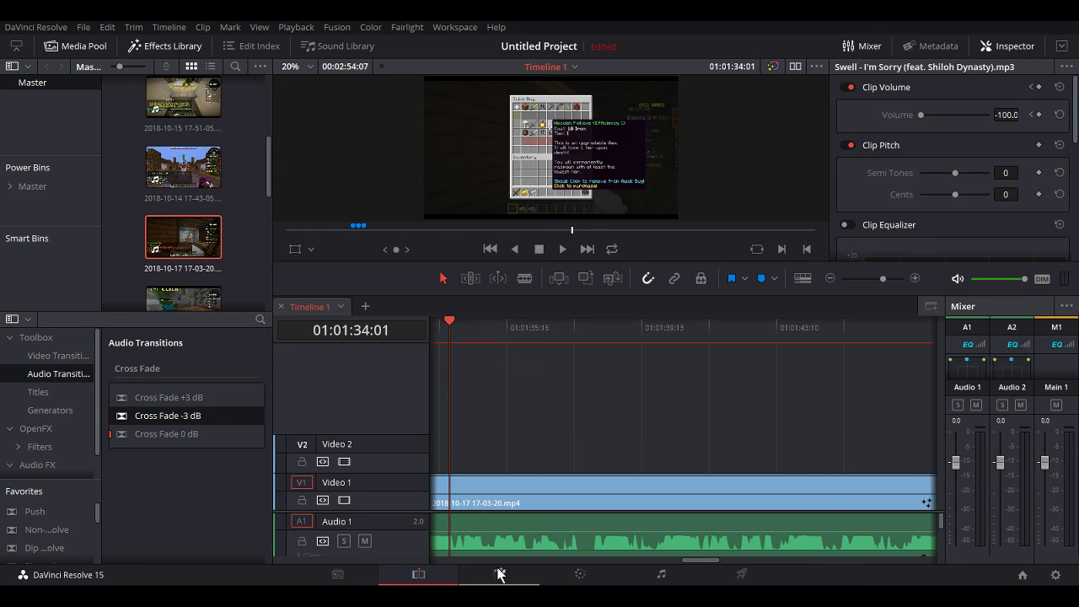
click(456, 399)
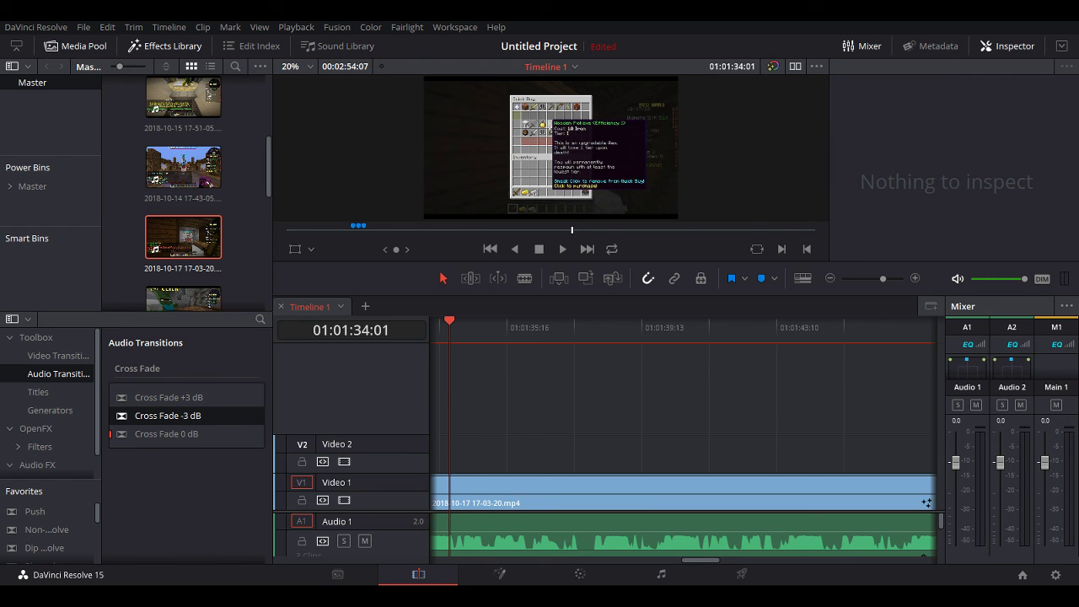